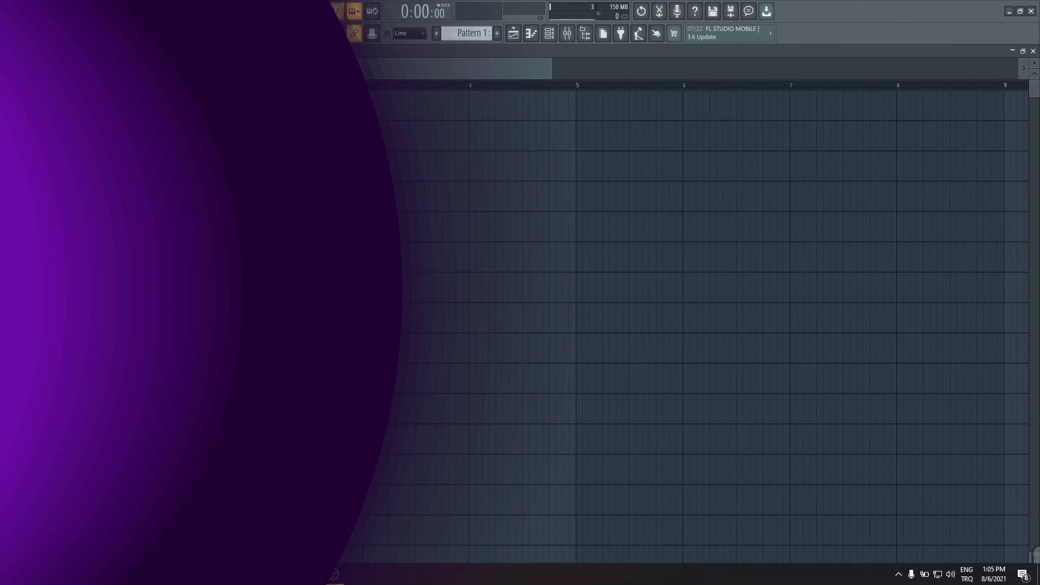
Set the tempo to 135 BPM and shorten the kick clip on Track 2 to its audible hit.
scroll(264, 11, up, 5)
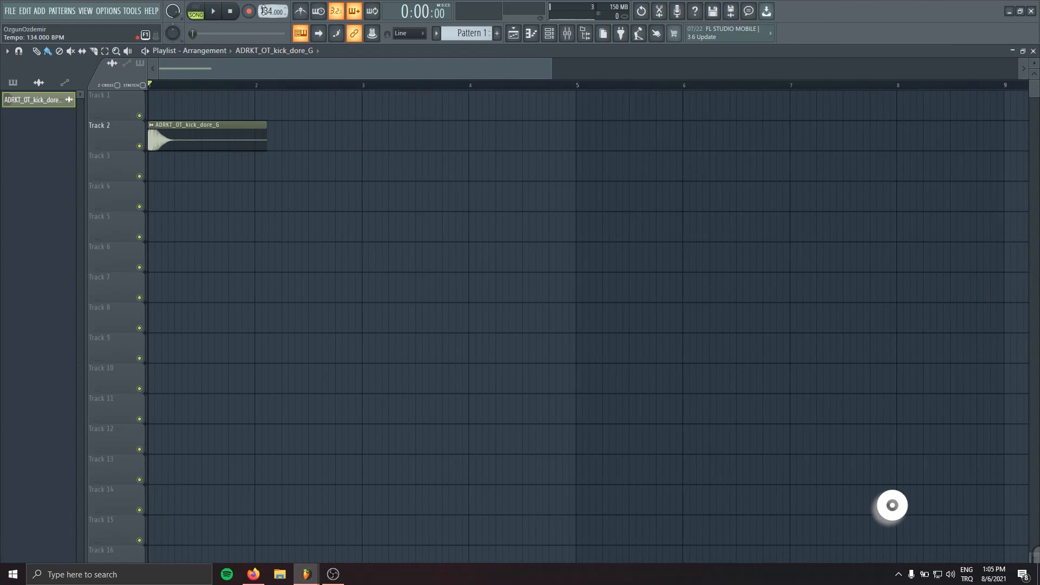
click(272, 130)
right_click(280, 146)
drag(267, 147, 170, 150)
scroll(143, 164, up, 4)
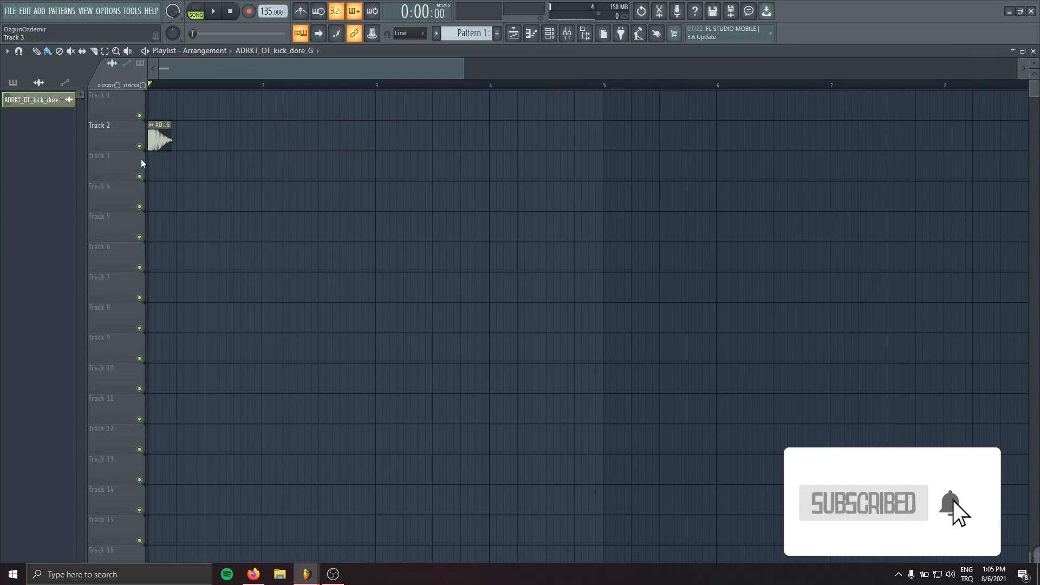
Place kick clips on every beat of the first bar on Track 2.
click(230, 148)
double_click(274, 136)
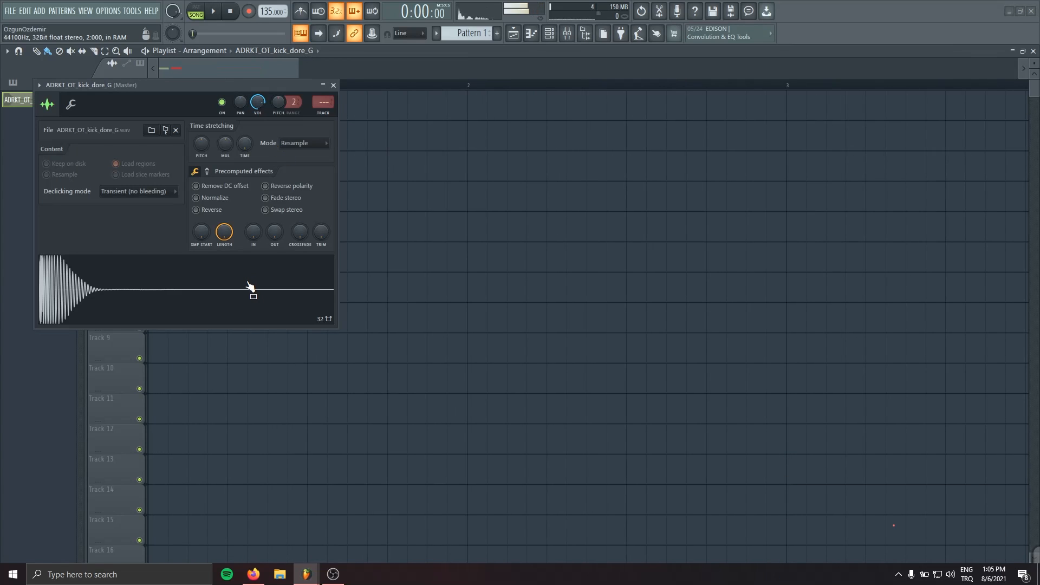
click(333, 85)
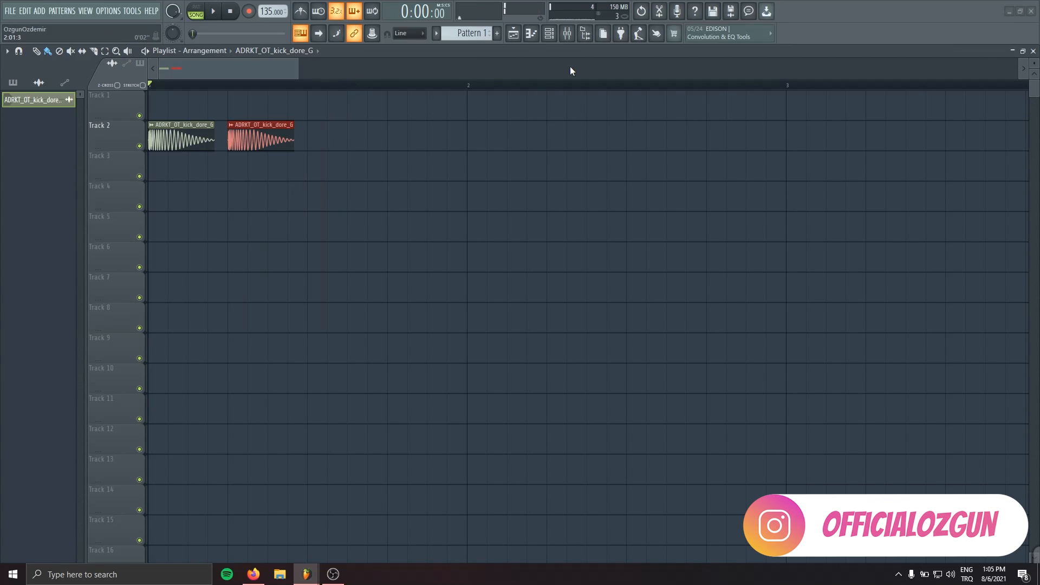
click(566, 33)
key(F9)
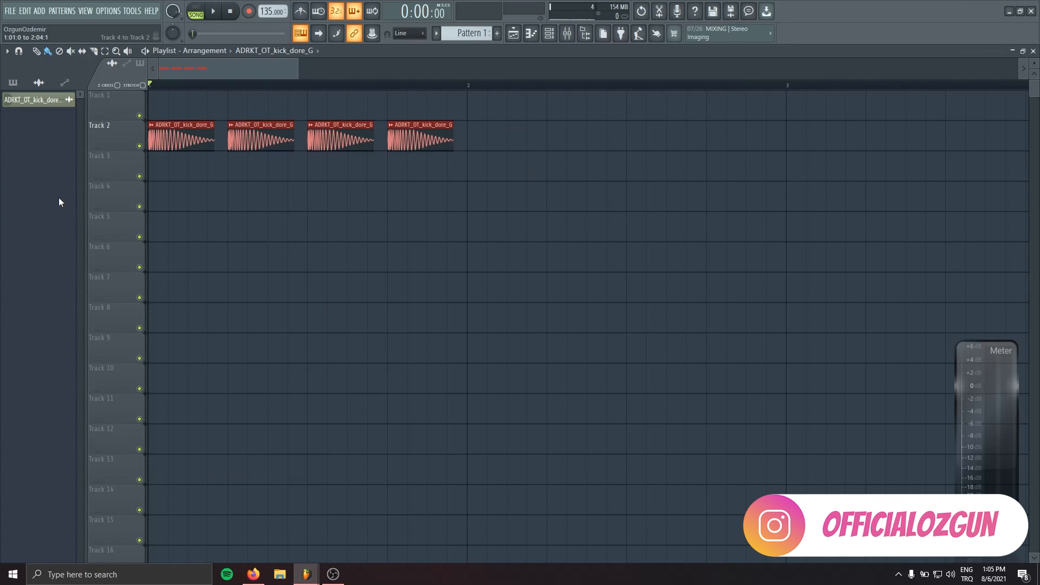
Duplicate the bar of kicks along Track 2 through bar 8 and shorten every kick clip to about half a beat.
key(ctrl+b)
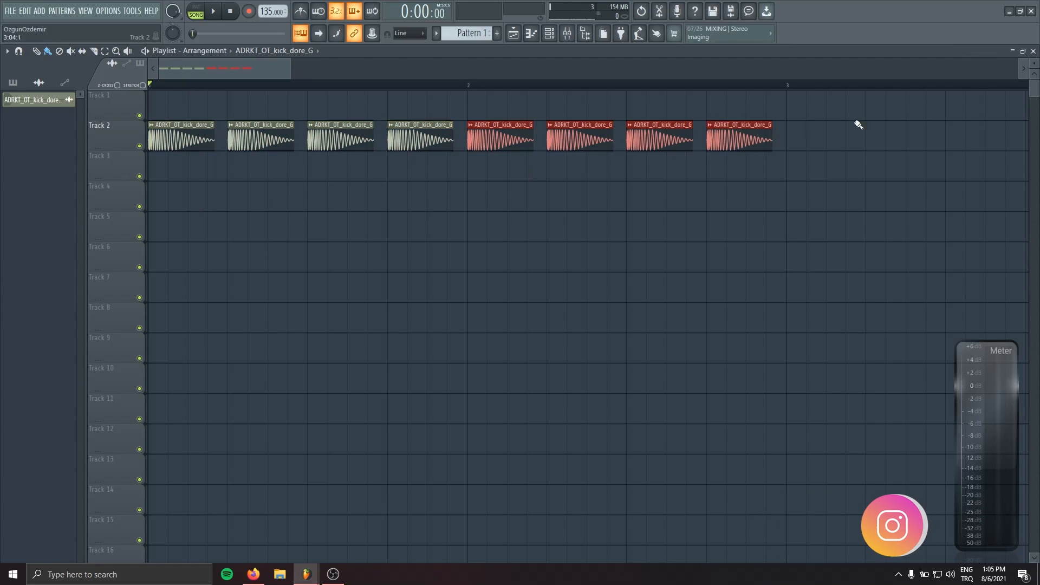
drag(858, 124, 162, 184)
key(ctrl+b)
scroll(332, 219, down, 5)
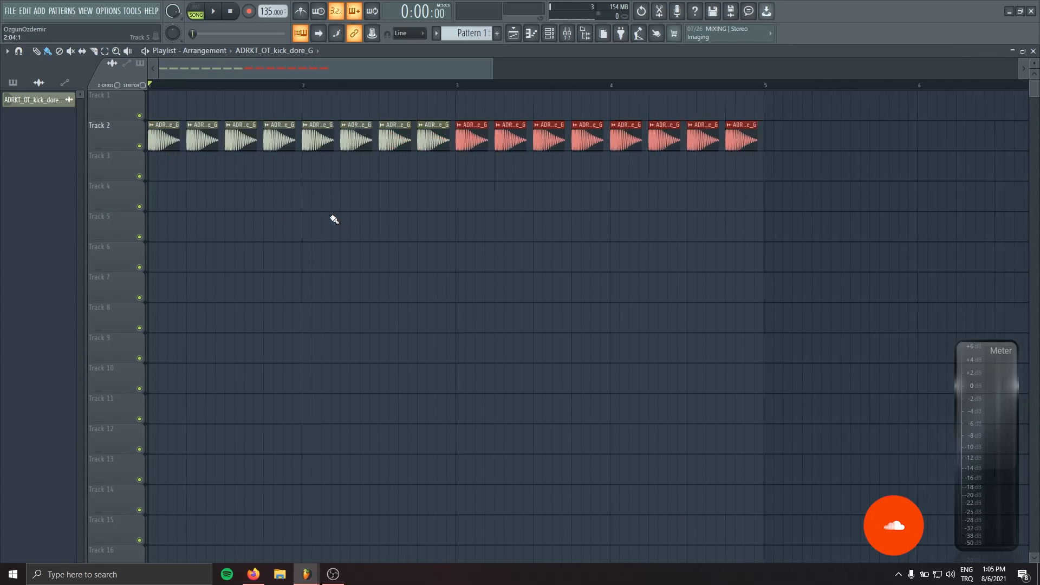
drag(426, 129, 151, 183)
drag(154, 137, 333, 149)
Set the kick sample's declicking mode to Generic (bleeding) and play the kick pattern from the start.
scroll(499, 144, up, 5)
double_click(510, 142)
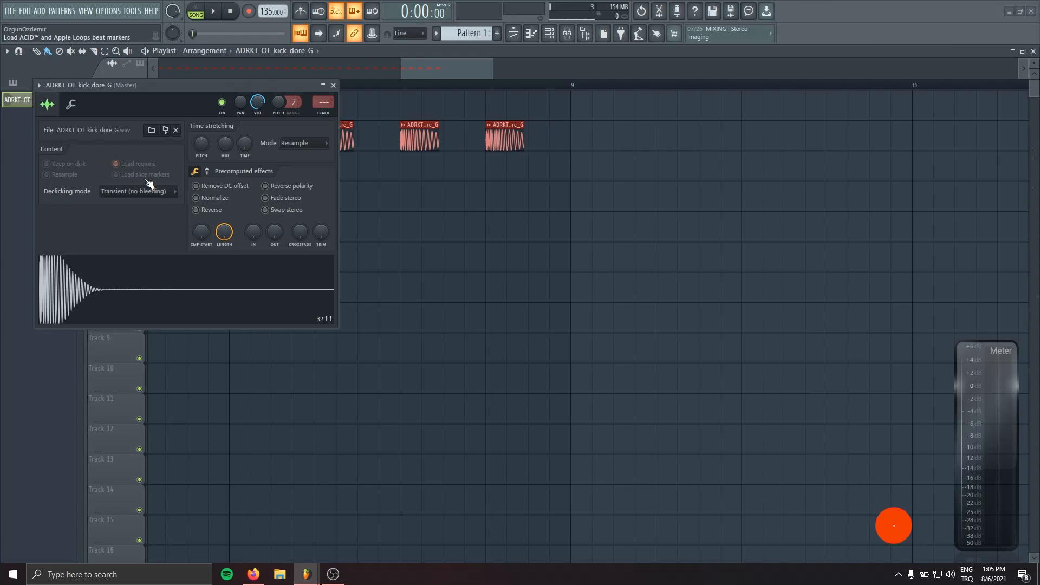
click(141, 191)
click(121, 223)
click(333, 85)
scroll(464, 255, left, 4)
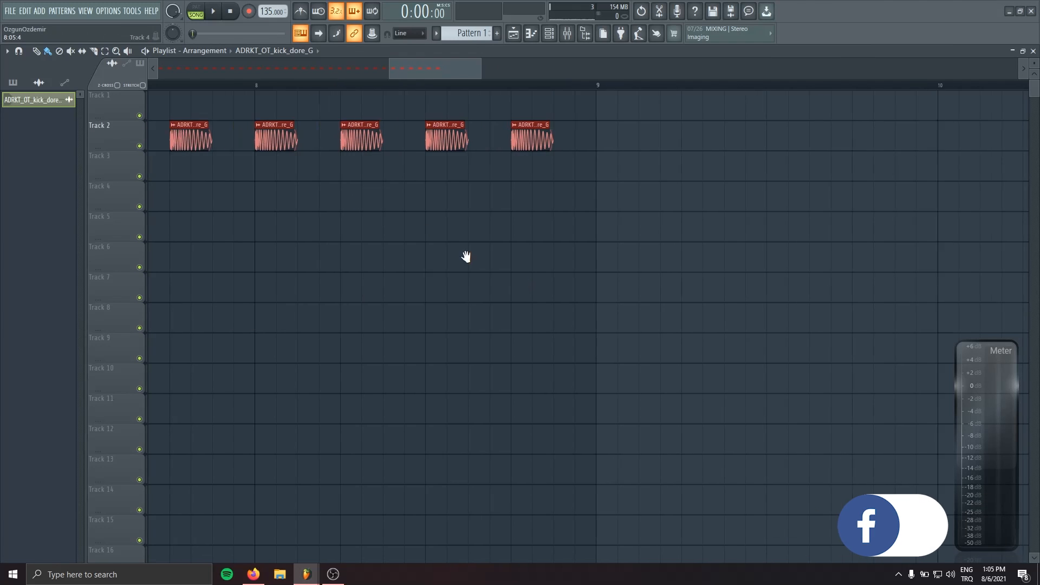
key(space)
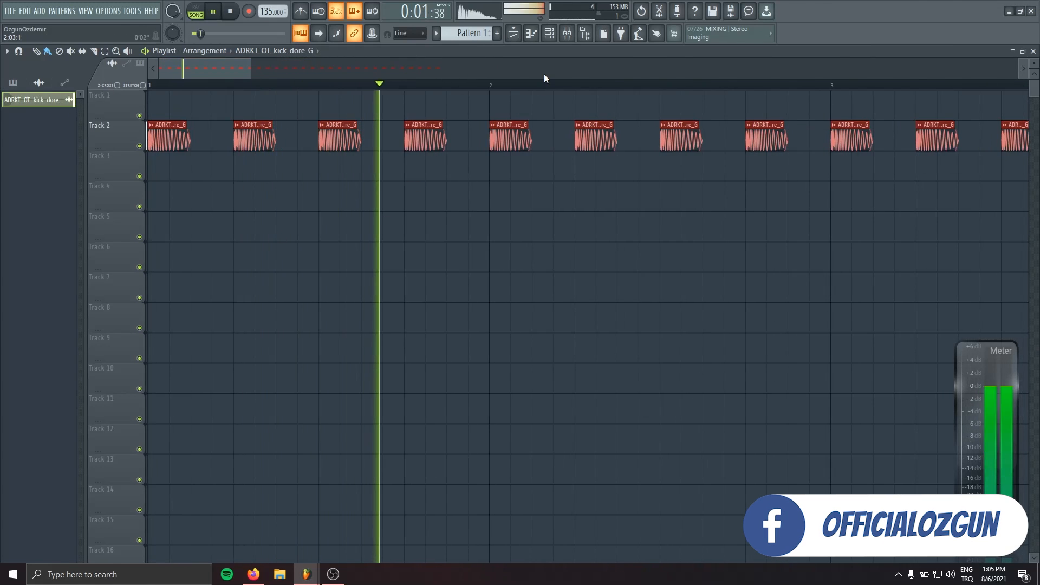
key(space)
Route the kick sample to mixer Insert 5 and load PuigTec EQP1A Stereo in that track's first effect slot.
click(567, 33)
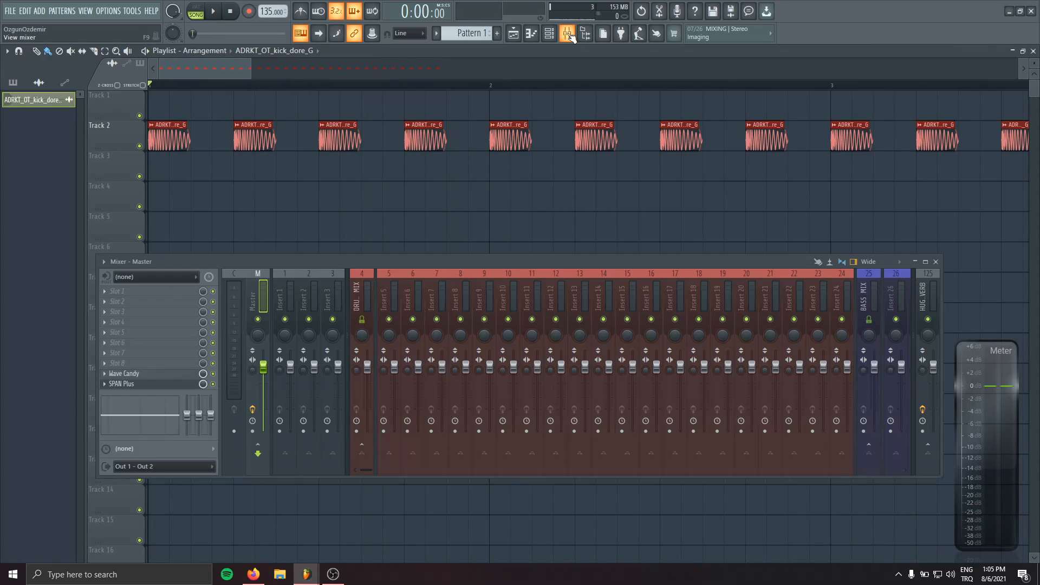
key(F9)
double_click(319, 124)
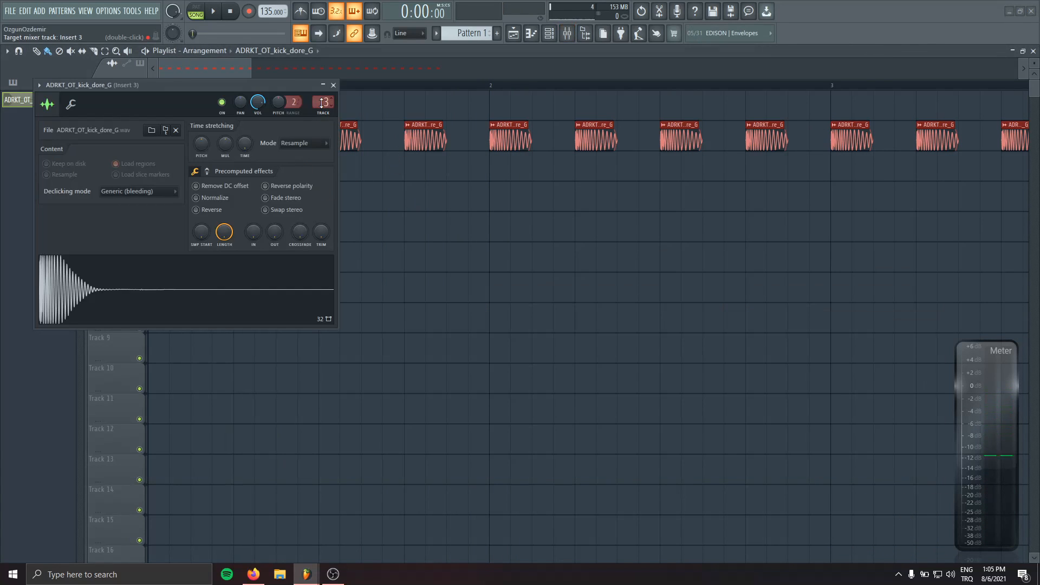
double_click(322, 102)
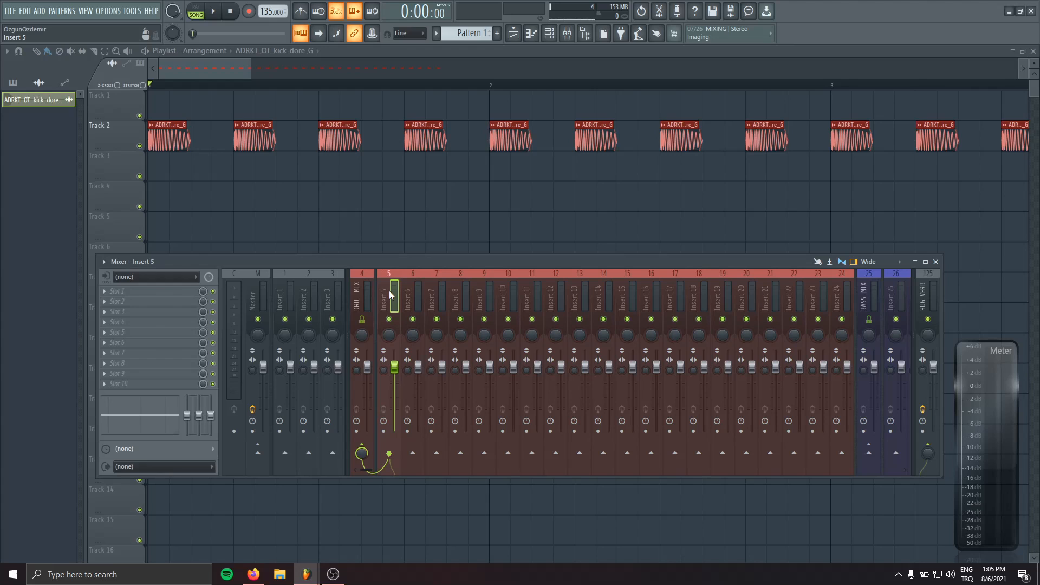
click(105, 292)
click(267, 224)
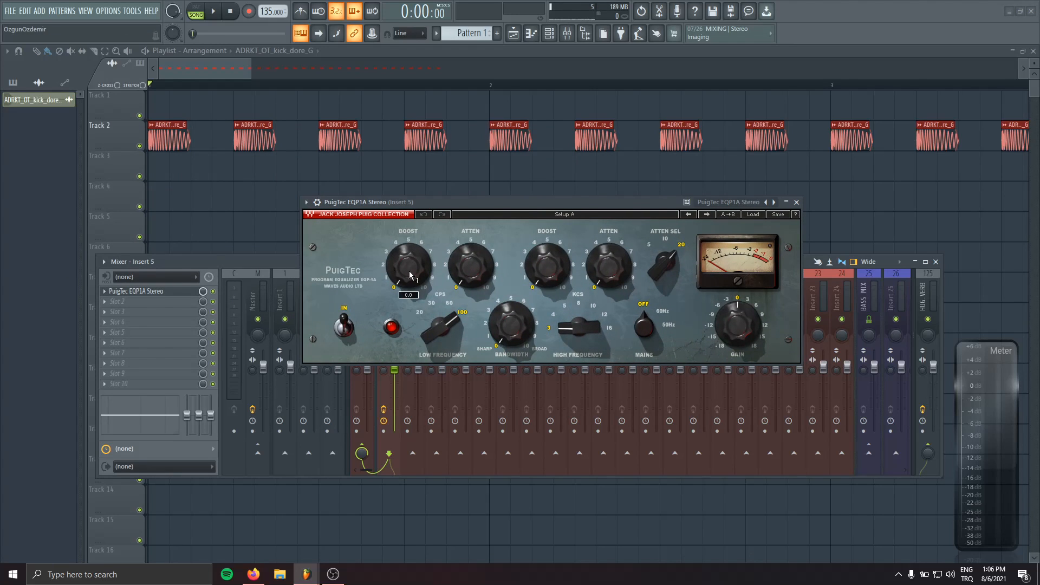
Set PuigTec's low boost and low attenuation to 3.0 each, with the low frequency at 30 Hz.
drag(409, 271, 426, 269)
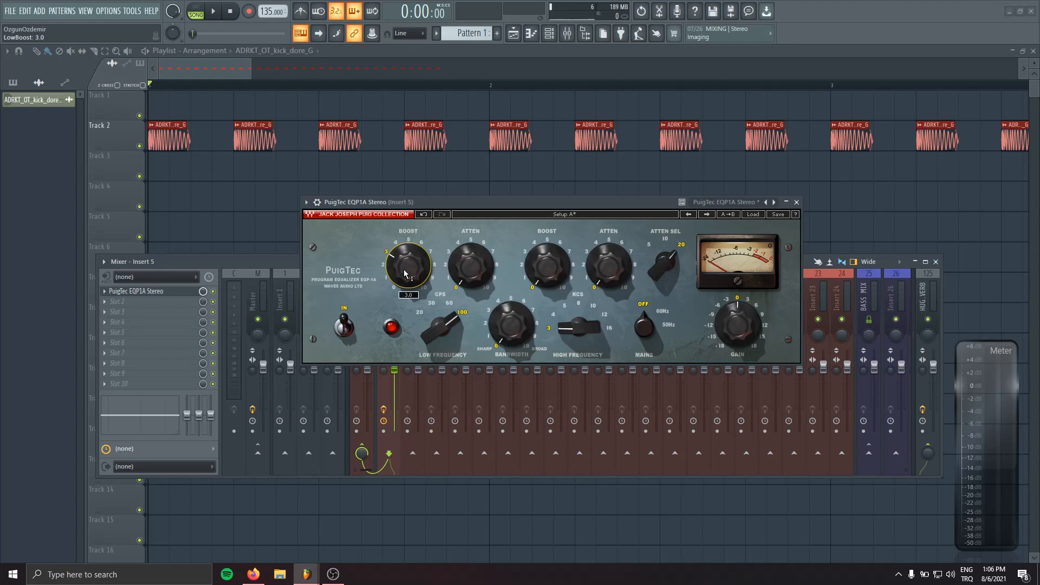
drag(440, 327, 449, 324)
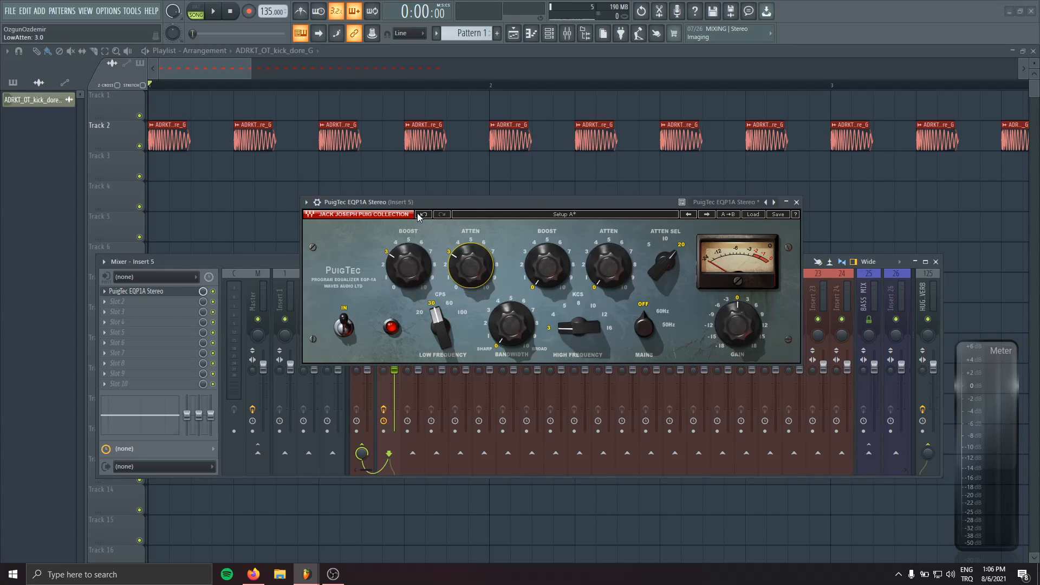
drag(417, 202, 395, 208)
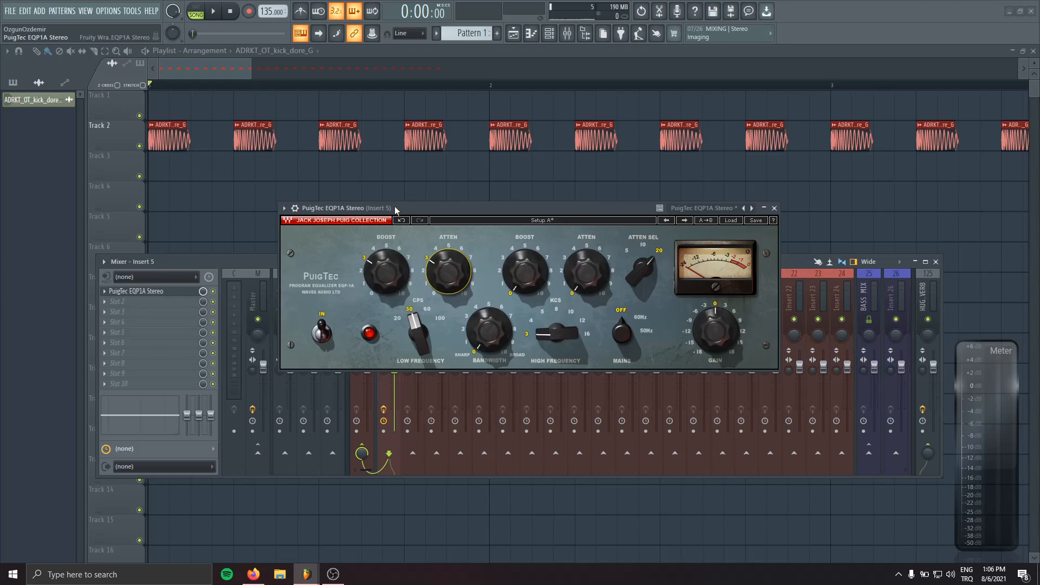
drag(394, 206, 391, 232)
Lower the Insert 5 fader and compare the kick with the PuigTec EQ off and on during playback.
key(space)
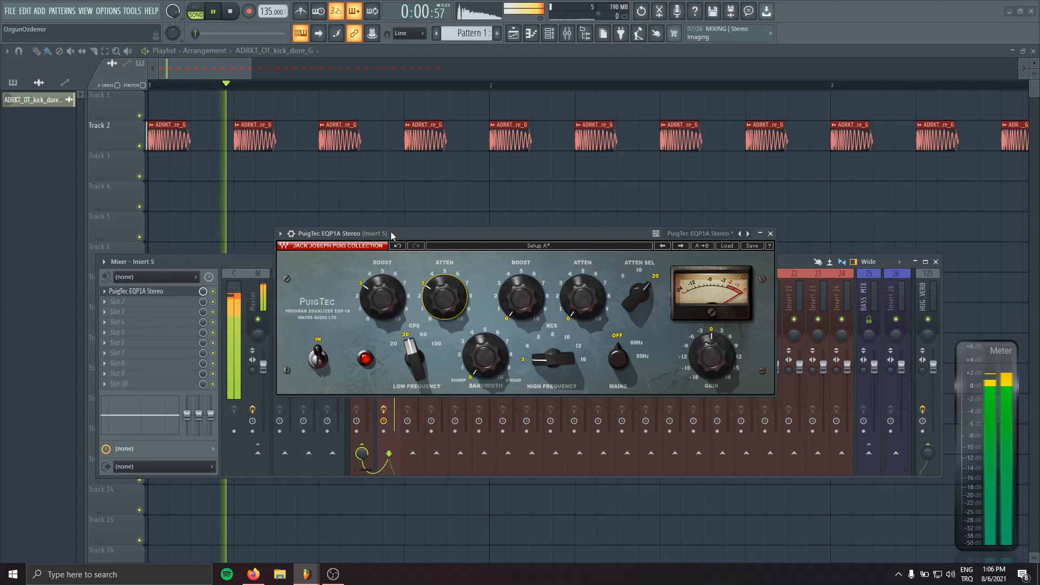
key(space)
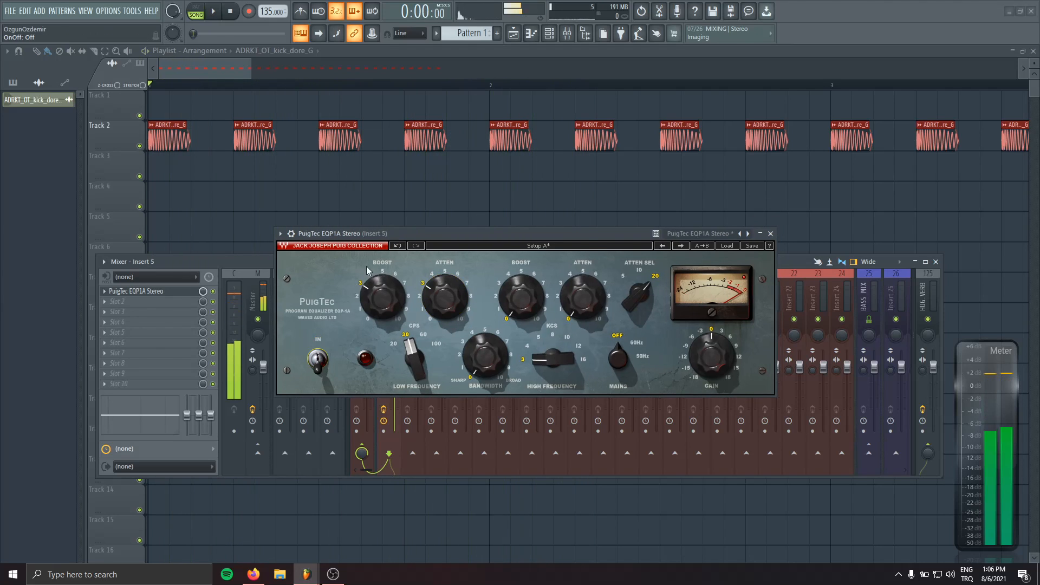
drag(335, 233, 592, 207)
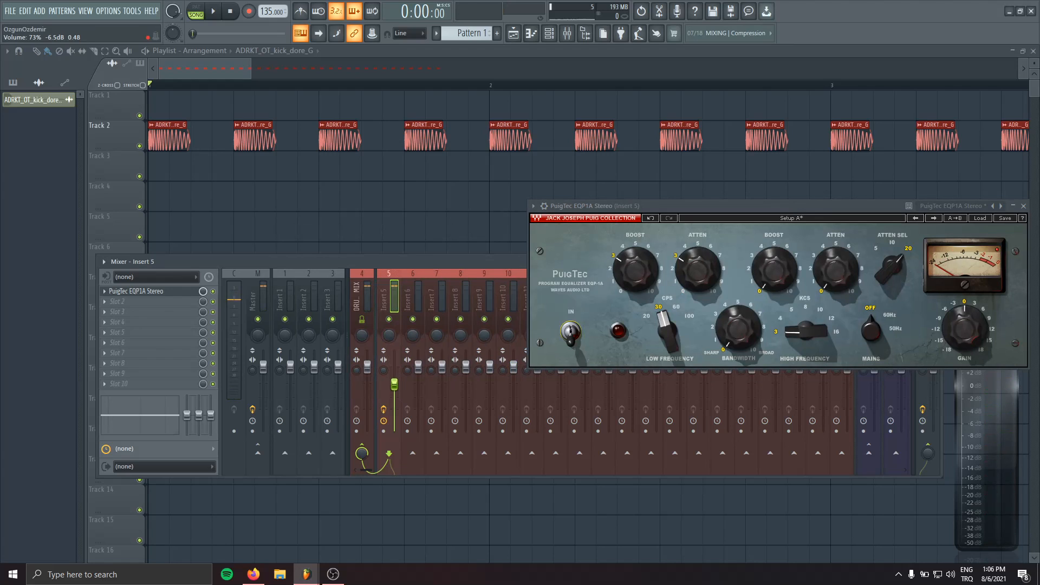
key(space)
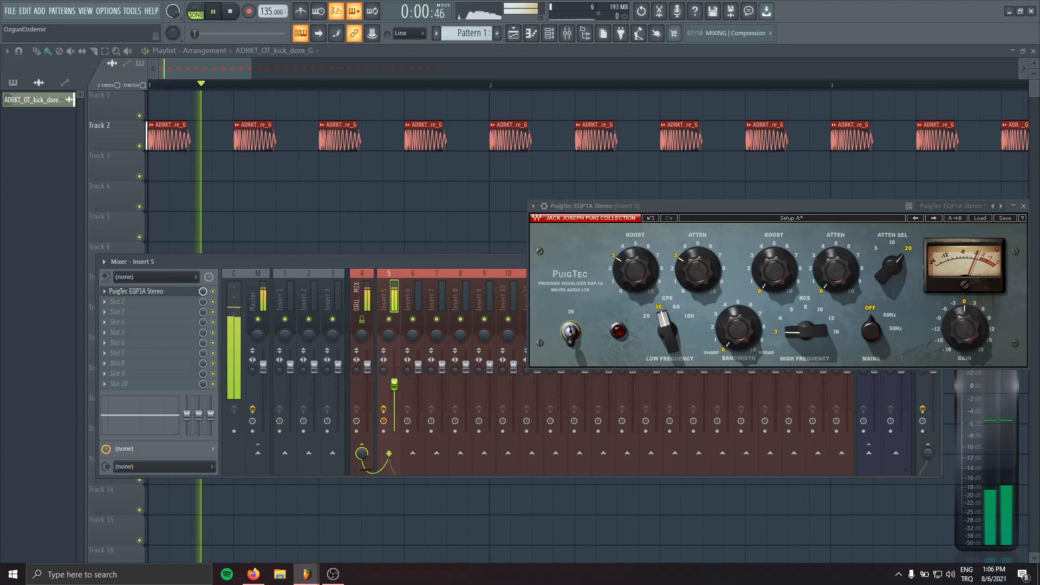
click(570, 331)
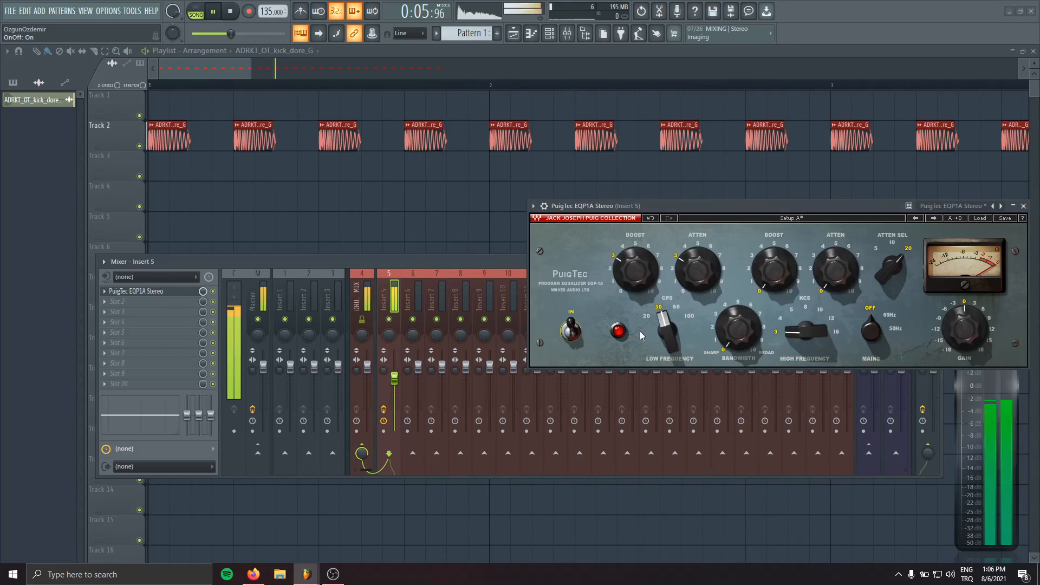
Change PuigTec's low frequency to 60 Hz while the kick plays, and stop playback.
mouse_move(667, 334)
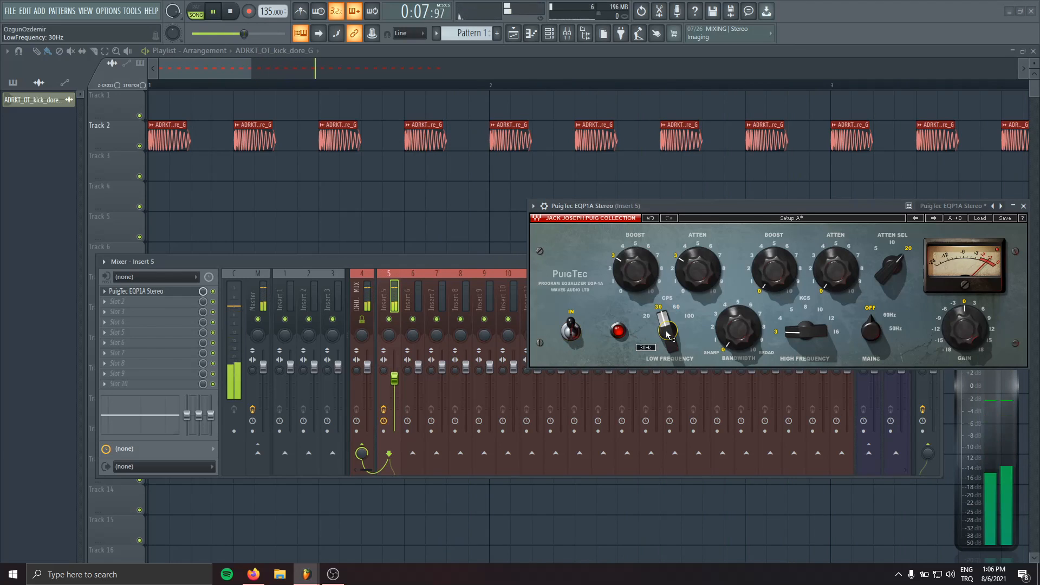
drag(667, 334, 667, 325)
key(space)
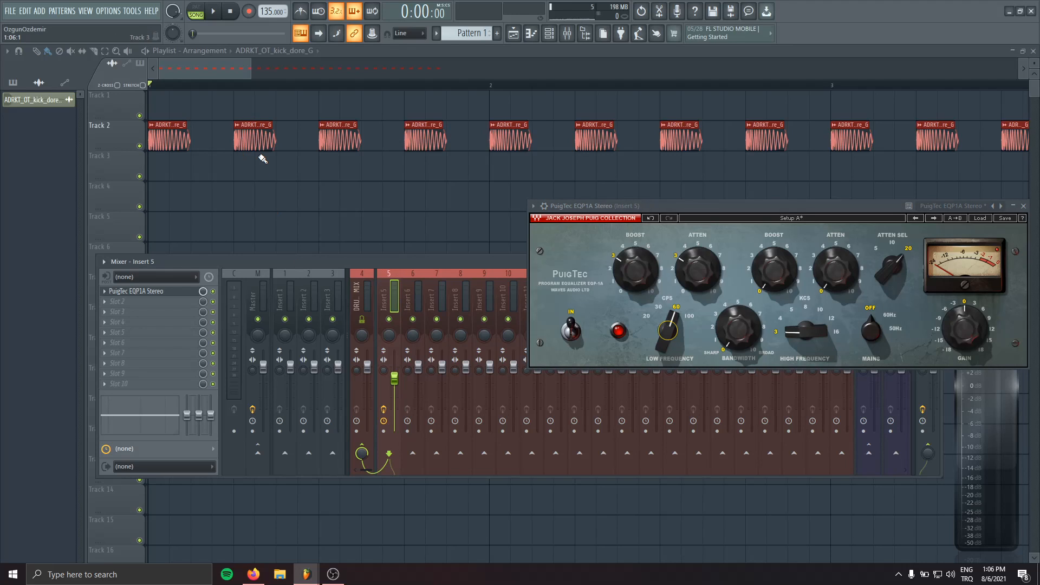
Name mixer track Insert 5 "Kick".
key(F2)
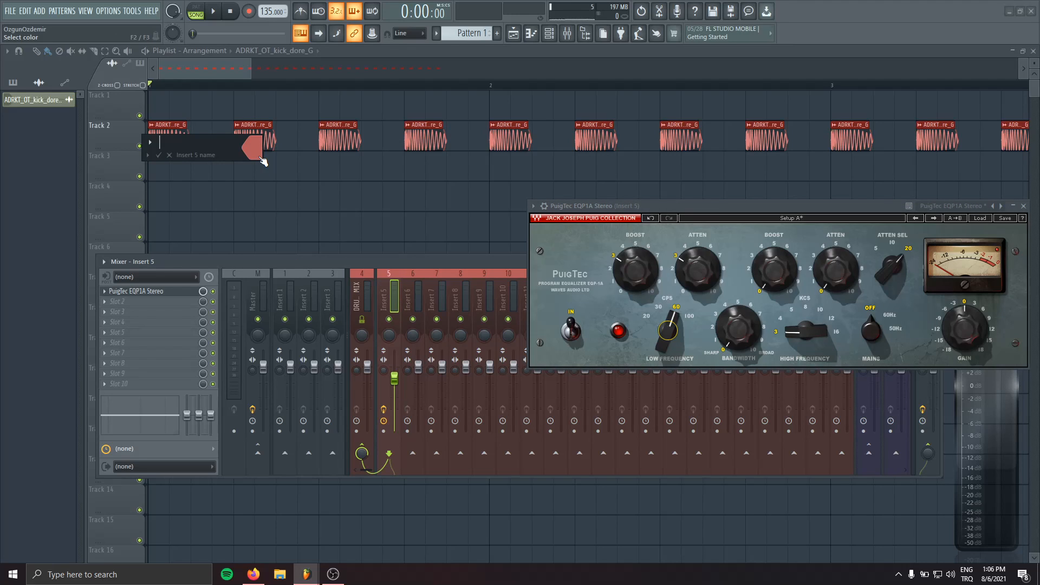
text(Kick)
key(Return)
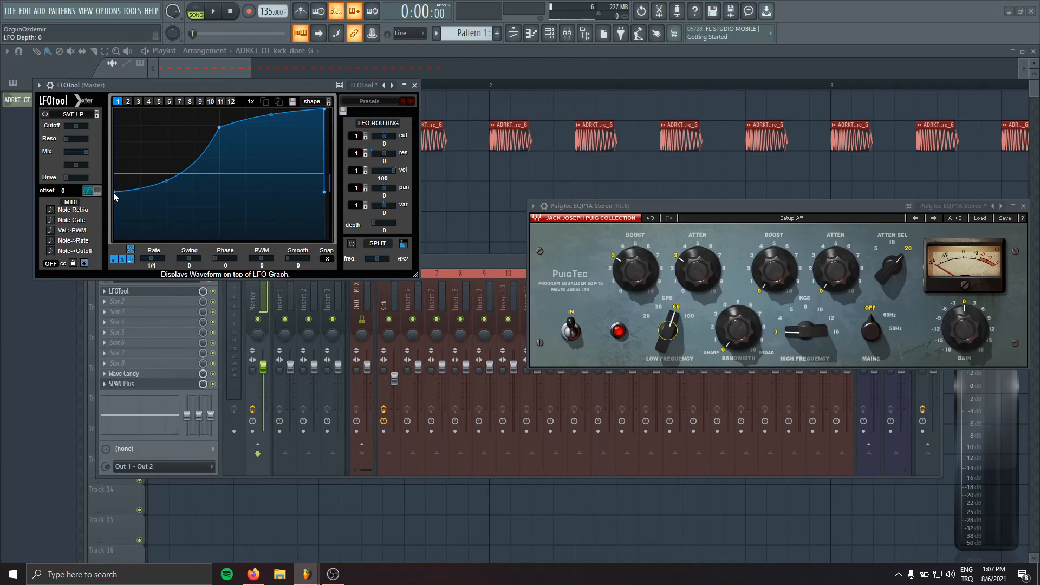
Flatten LFOTool's curve on the Master to the bottom of the graph and play the kicks to inspect their waveform.
drag(121, 192, 122, 291)
mouse_move(223, 152)
mouse_down()
mouse_move(233, 255)
mouse_move(360, 309)
mouse_up()
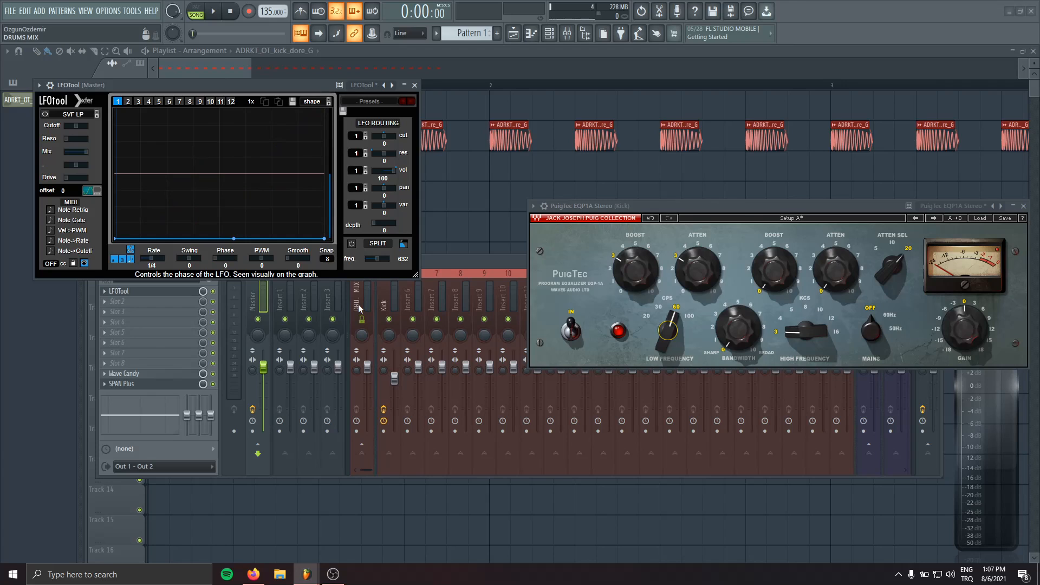
drag(220, 85, 496, 184)
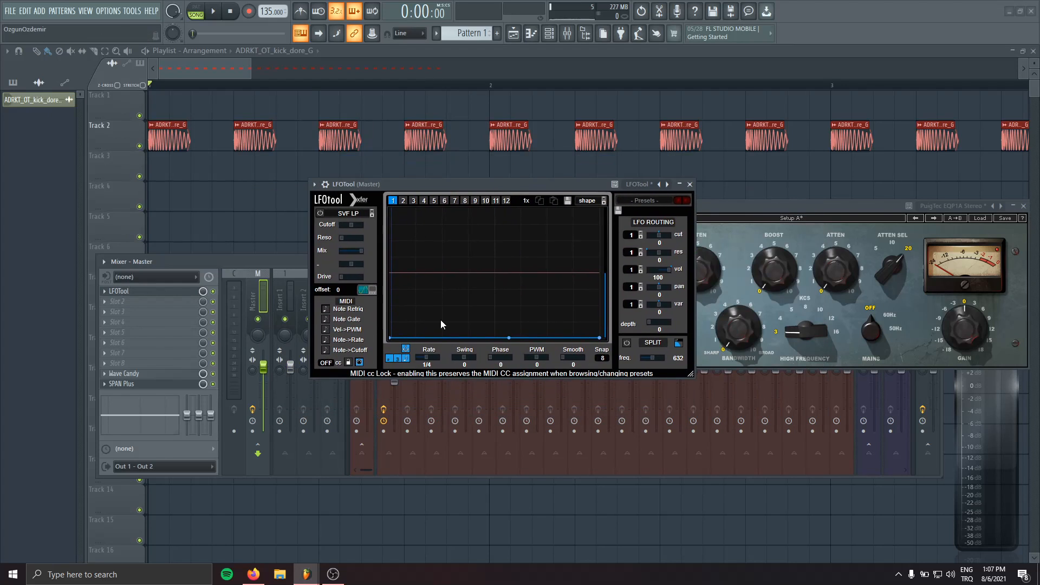
key(space)
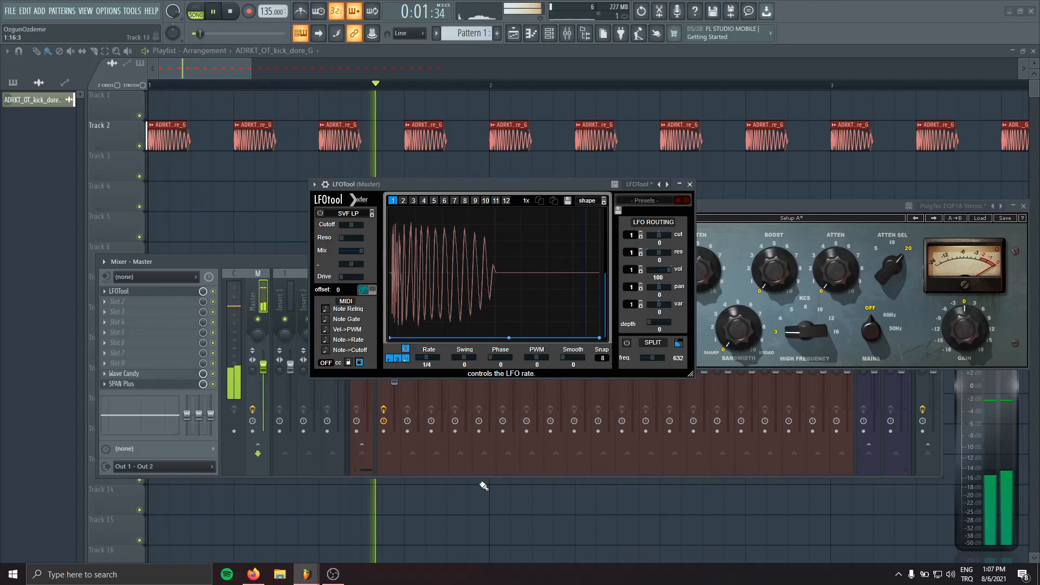
key(space)
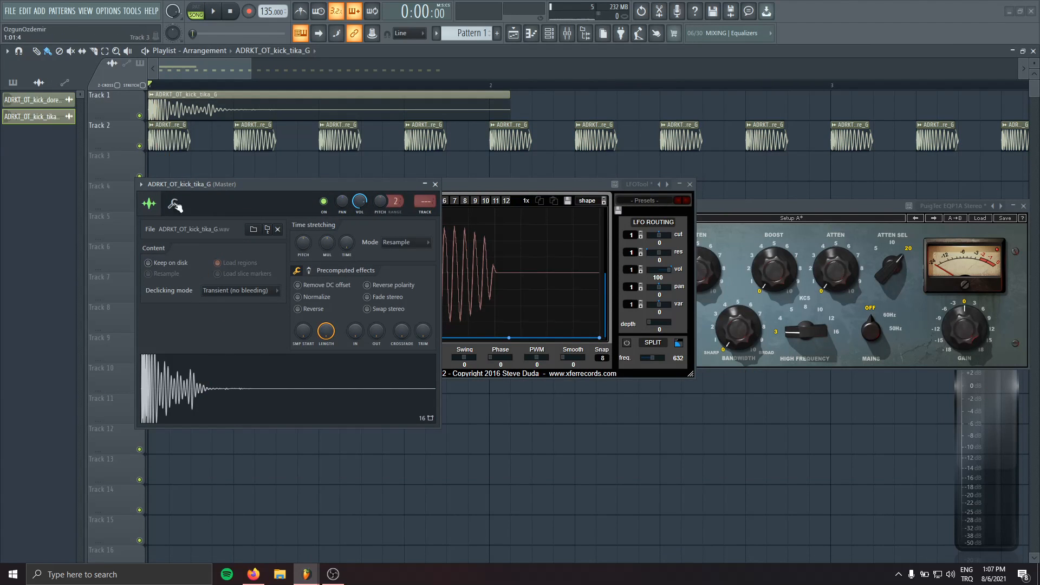
Preview the ADRKT_OT_kick_tika_G sample, route it to mixer Insert 6 and name that track "Top".
click(240, 374)
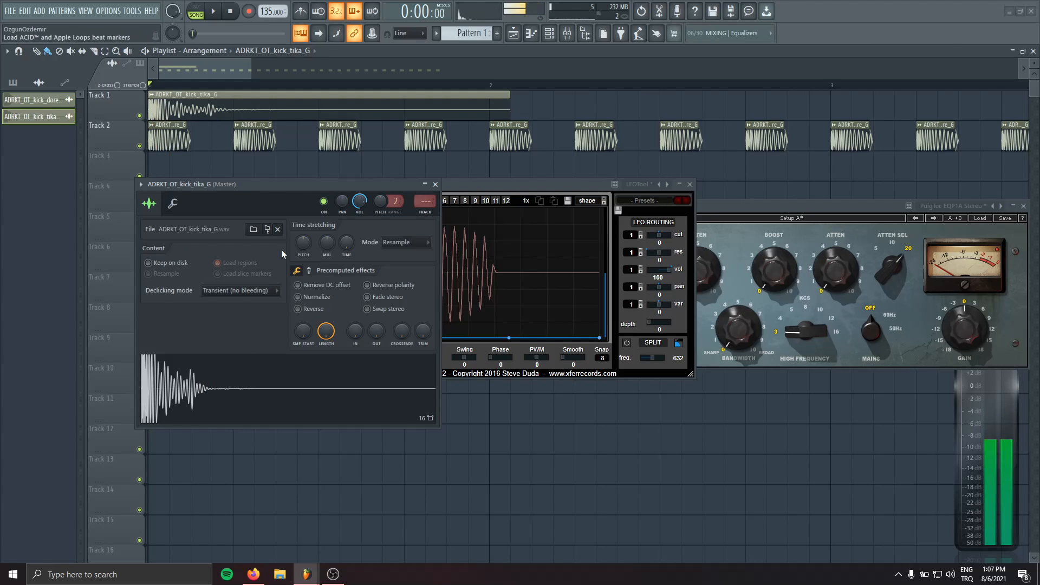
drag(328, 182, 325, 319)
drag(430, 338, 433, 330)
click(433, 318)
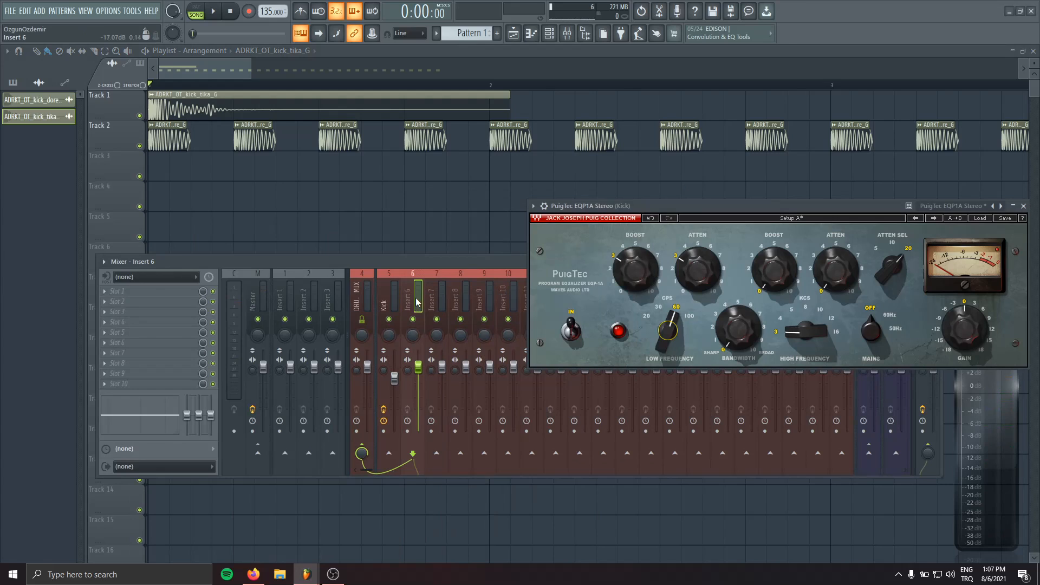
double_click(420, 303)
text(Top)
key(Return)
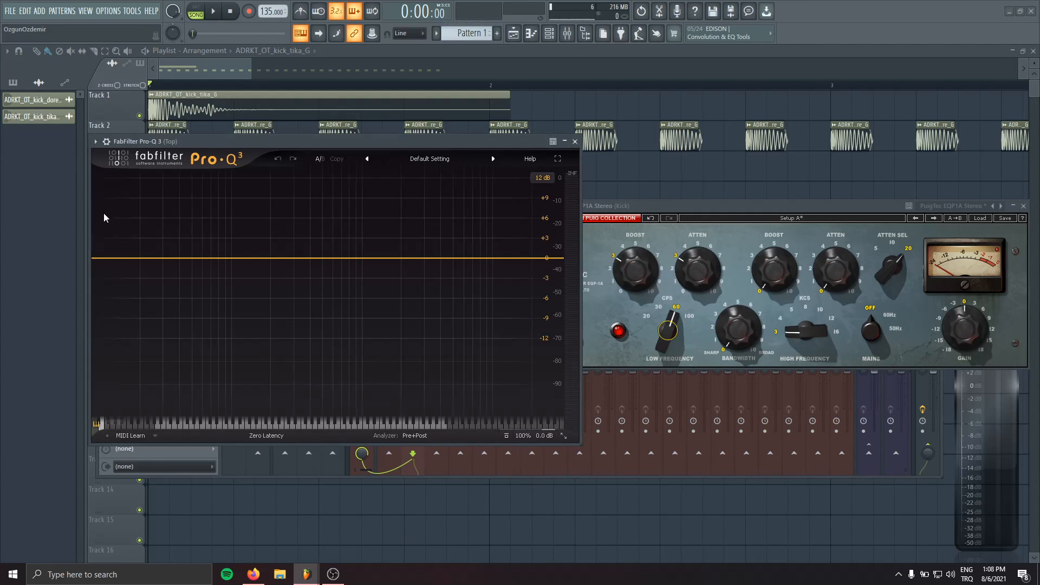
Add a 36 dB/oct low cut in Pro-Q 3 on the Top track and trim the tika kick clip on Track 1 to its initial transient.
drag(105, 260, 257, 276)
drag(306, 142, 569, 209)
click(522, 103)
drag(510, 107, 158, 111)
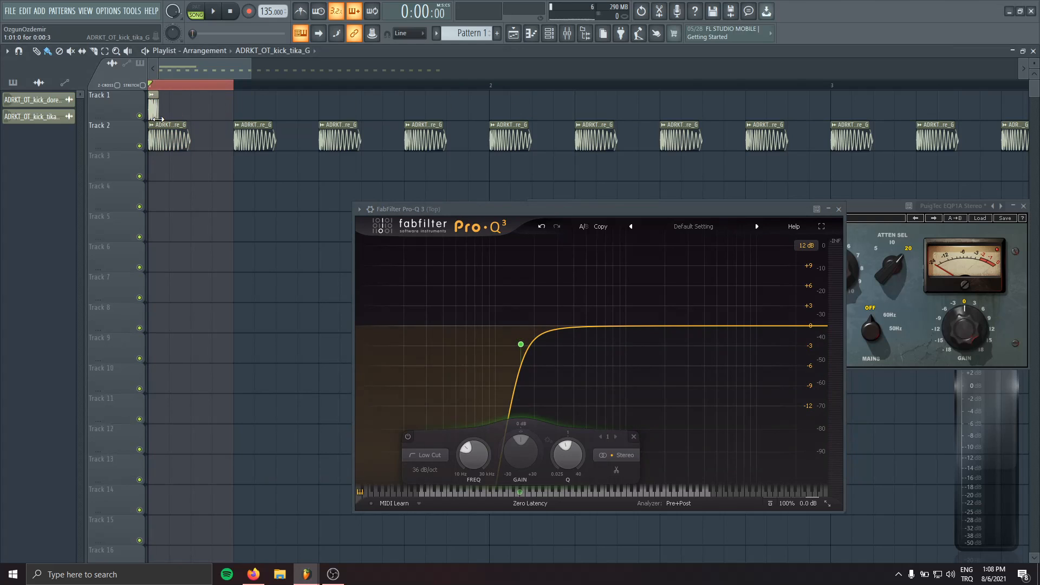
scroll(124, 14, up, 1)
click(122, 11)
click(130, 111)
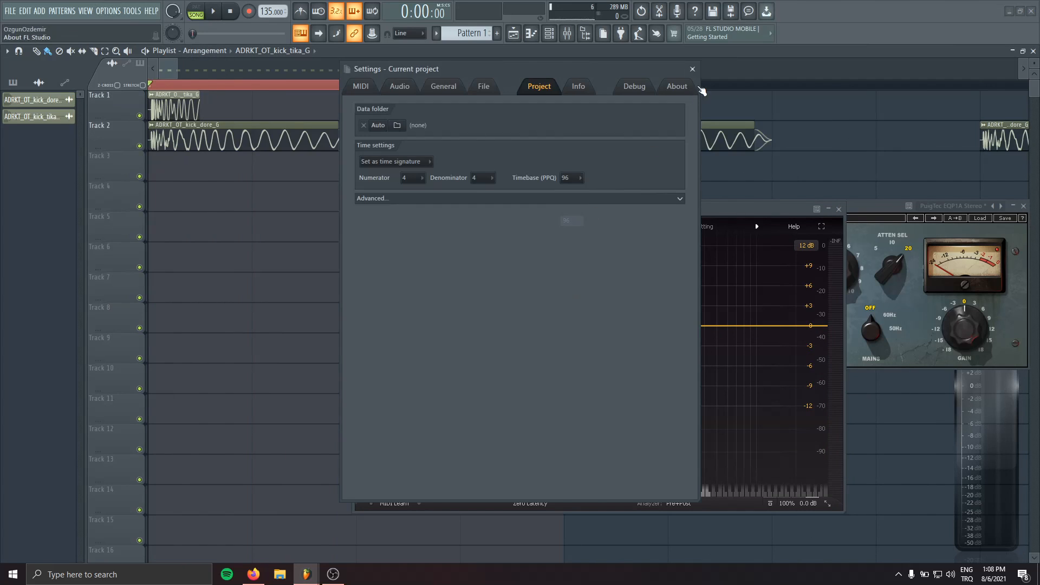
click(694, 71)
Shorten the tika kick sample with the Length control in its channel settings and adjust the end of its clip on Track 1.
click(156, 108)
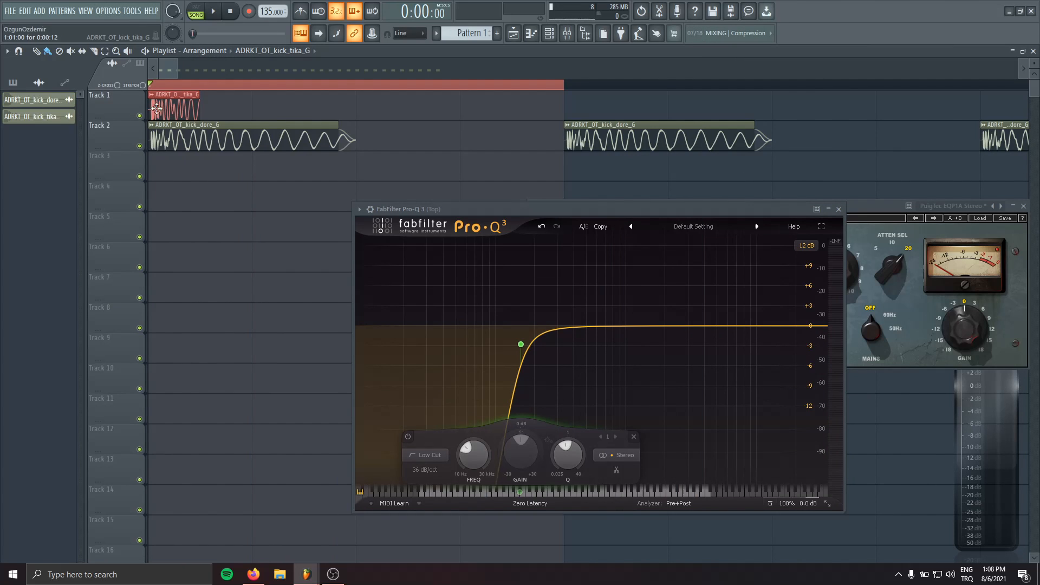
double_click(193, 102)
click(432, 317)
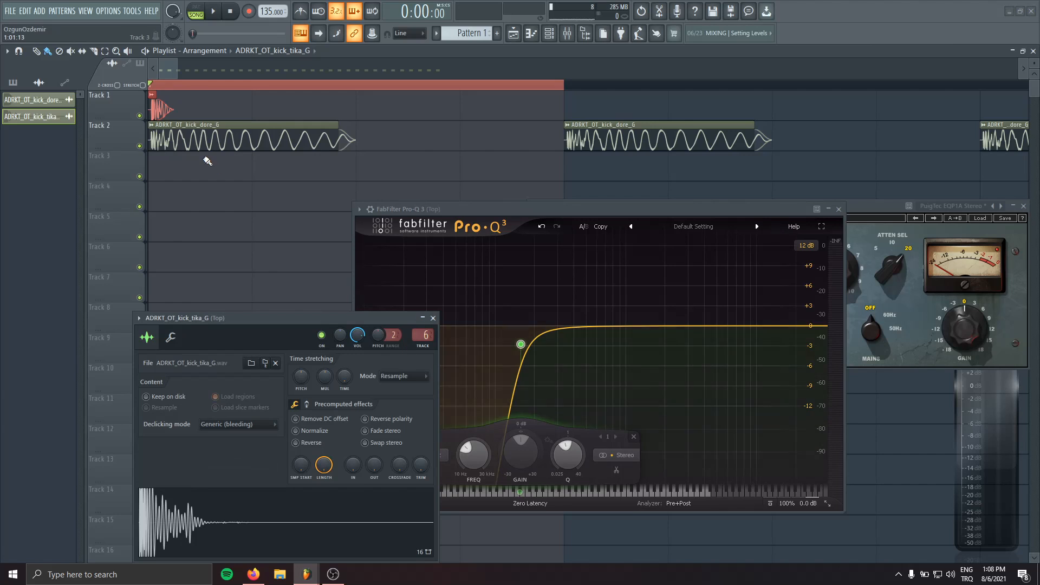
drag(154, 111, 168, 112)
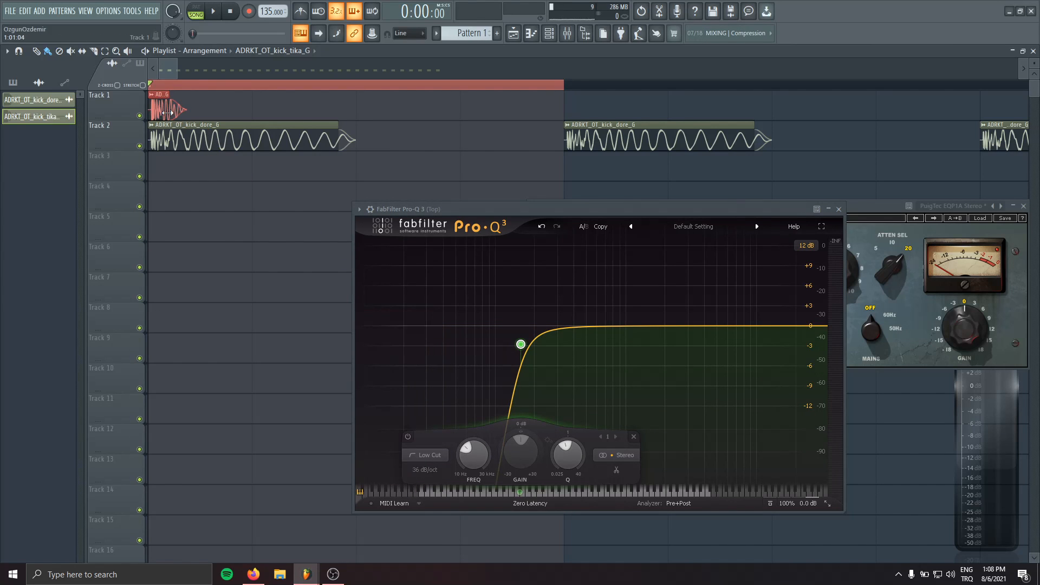
Raise the Top track's low cut in Pro-Q 3 to about 177 Hz while the kicks play, and bring up the mixer.
key(space)
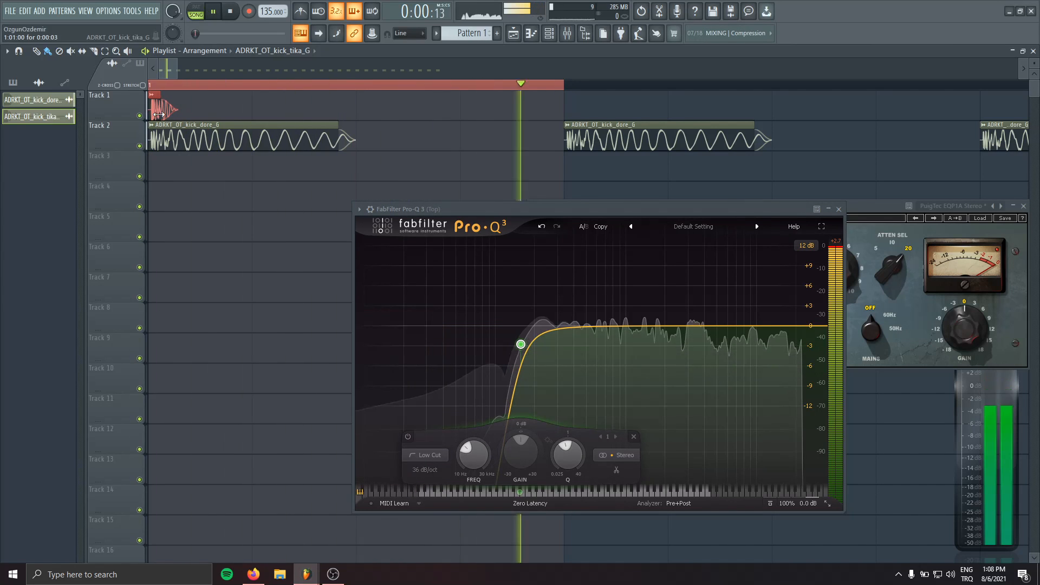
mouse_move(522, 346)
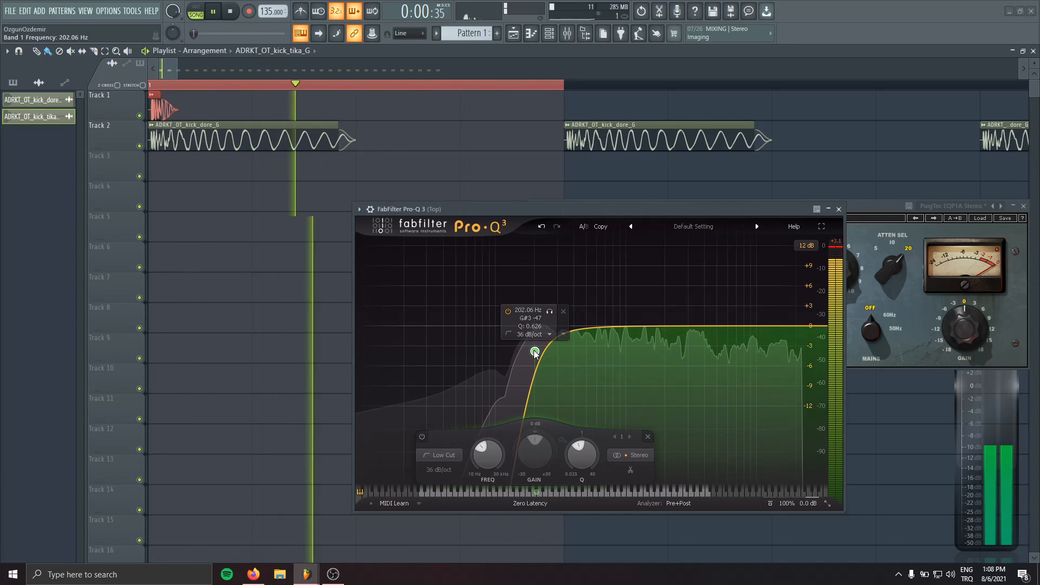
key(F9)
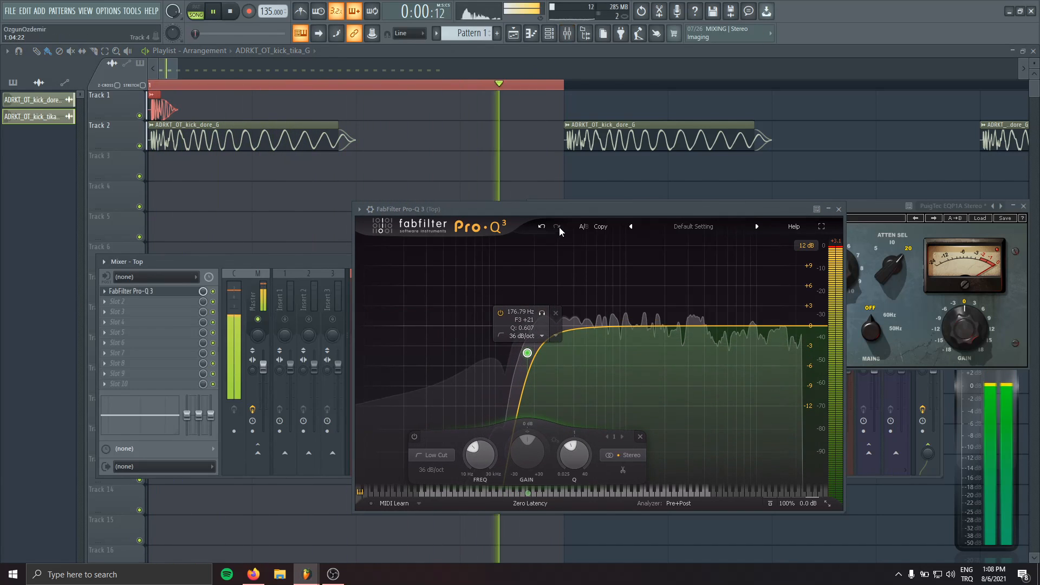
drag(559, 209, 927, 217)
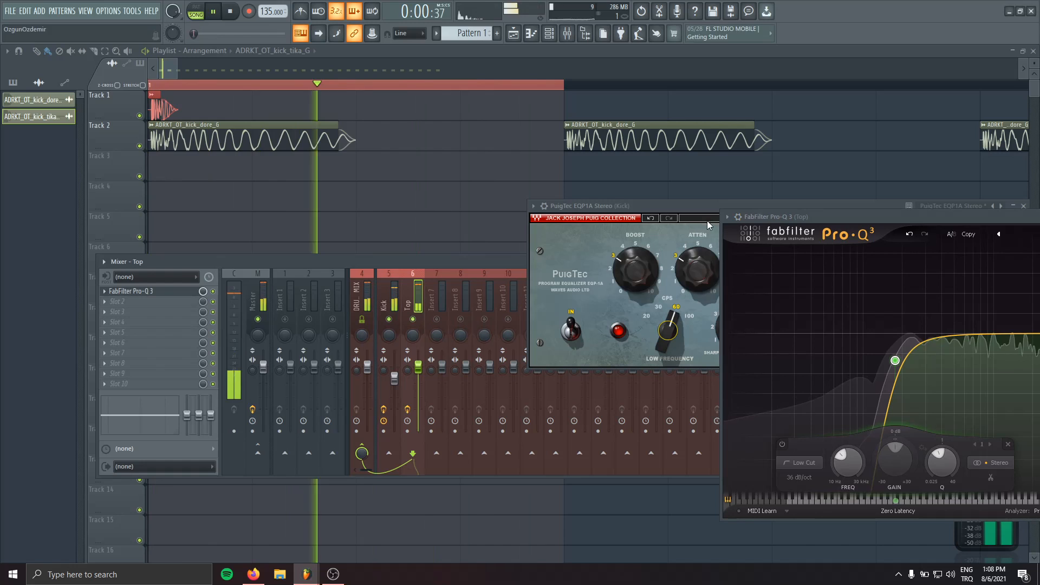
drag(765, 217, 300, 240)
key(space)
Open LFOTool on the Master and play the layered kick to inspect its combined waveform.
click(252, 304)
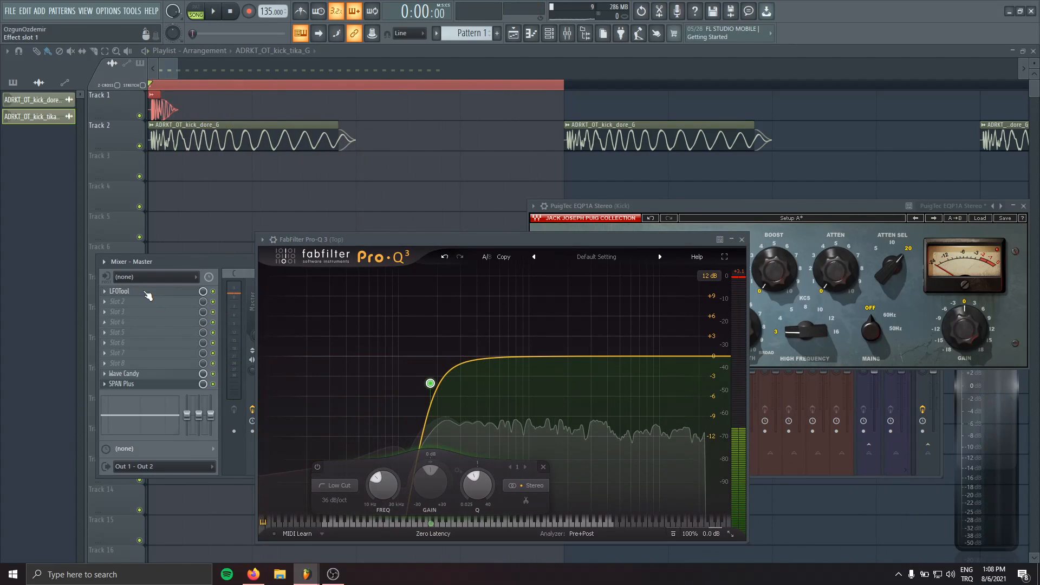
click(124, 291)
drag(387, 189, 731, 79)
click(704, 129)
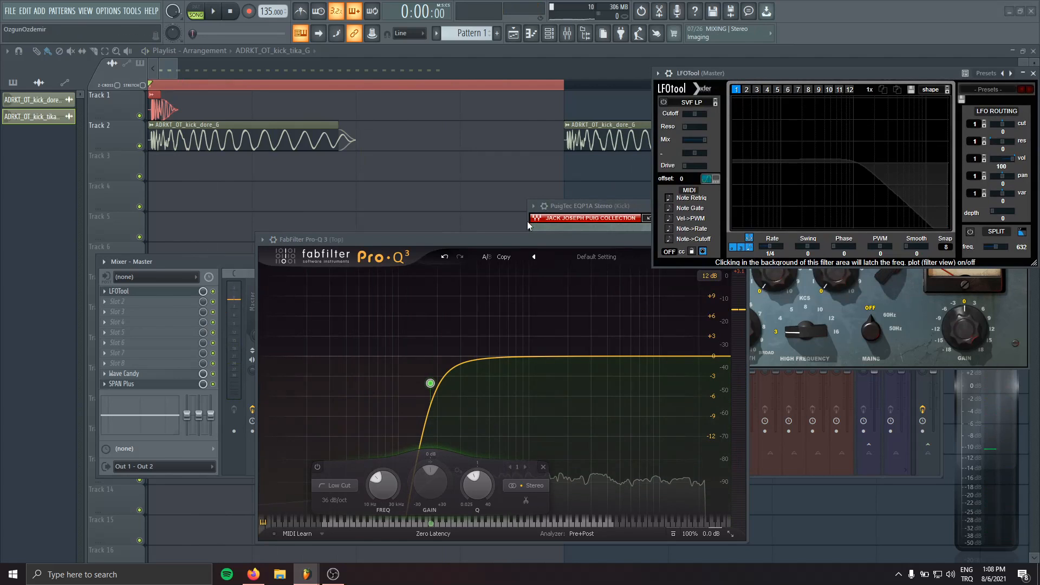
key(space)
drag(507, 244, 713, 419)
key(space)
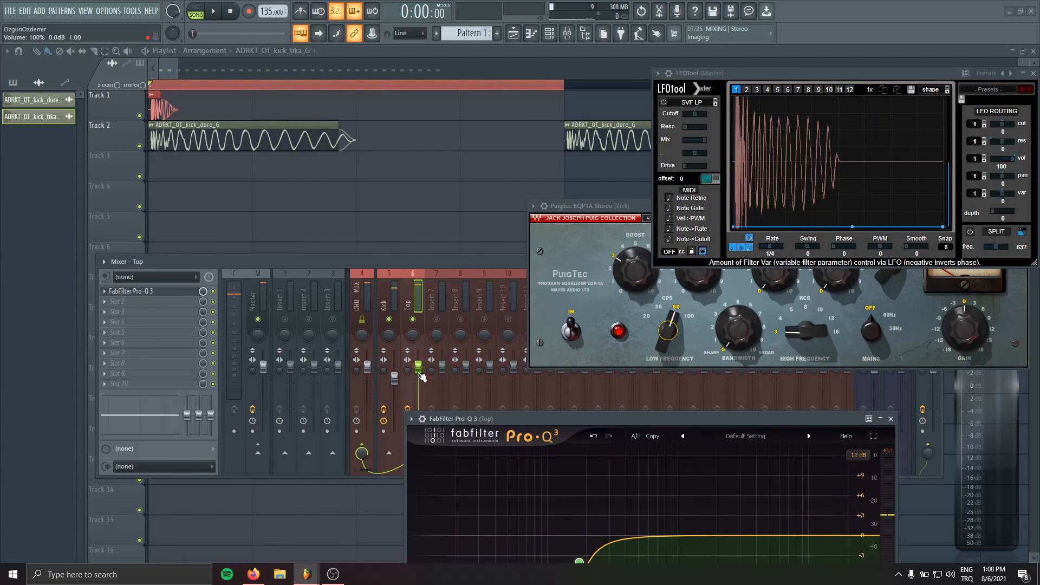
Lower the Kick and Top faders together, then bring the Top fader down to about -8.5 dB during playback.
click(383, 299)
drag(417, 374, 417, 383)
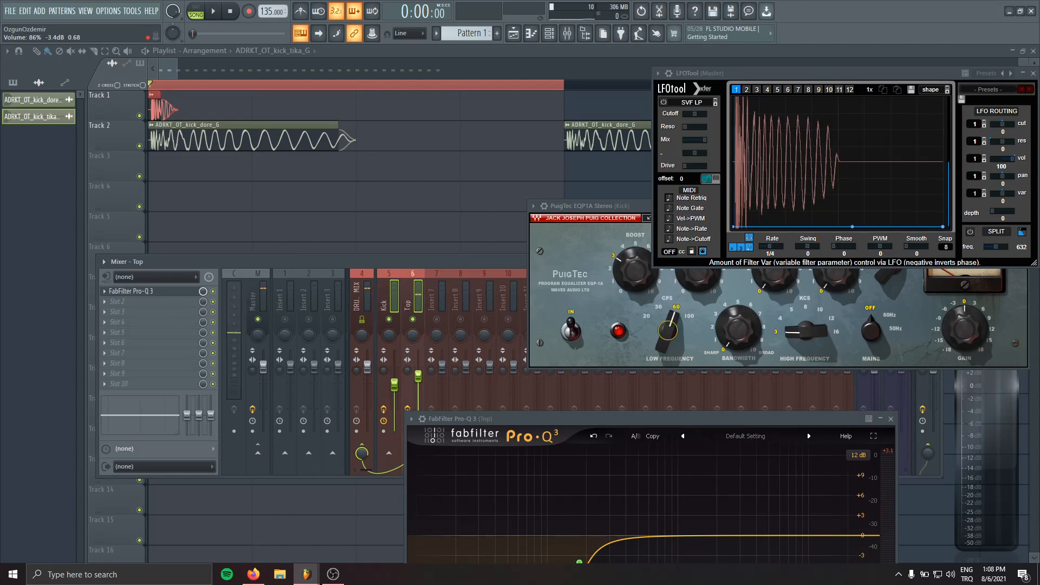
key(space)
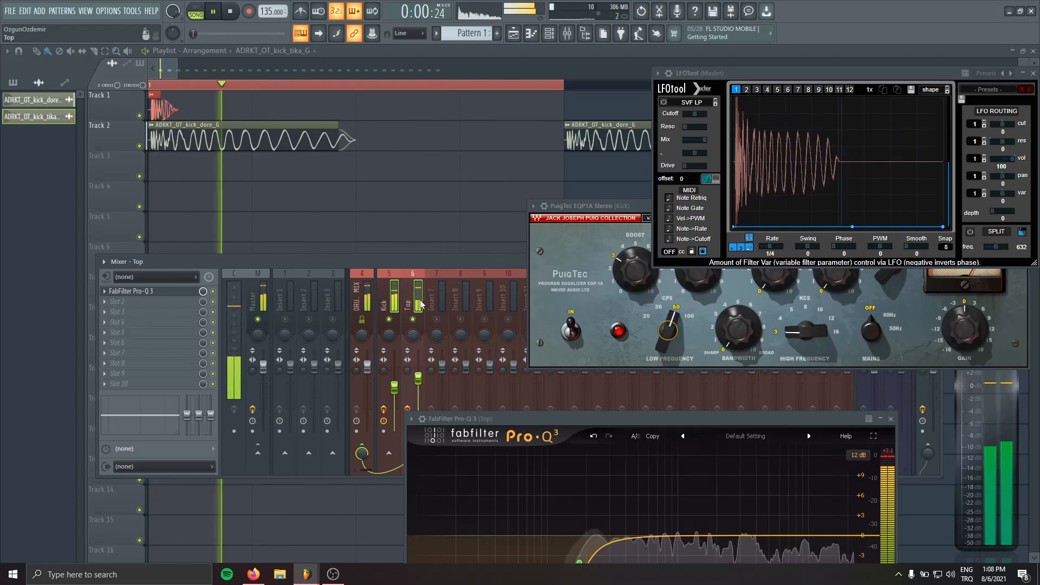
drag(418, 378, 418, 388)
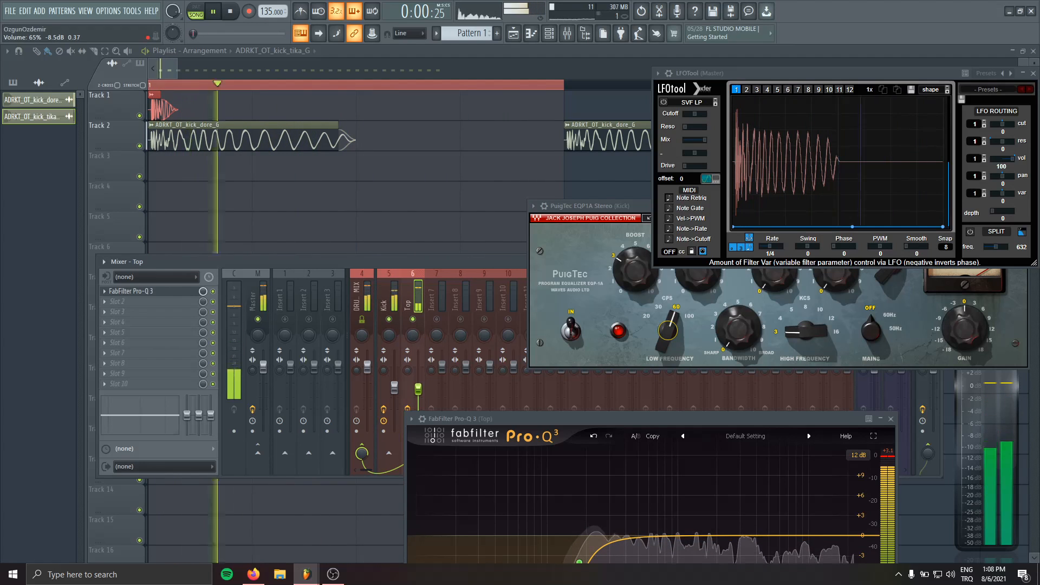
Add three Pro-Q 3 bells on Top: about +2.1 dB at 8116 Hz, a slight cut near 583 Hz and +1.7 dB near 2070 Hz.
drag(535, 418, 292, 316)
double_click(549, 395)
drag(549, 394, 561, 416)
double_click(406, 394)
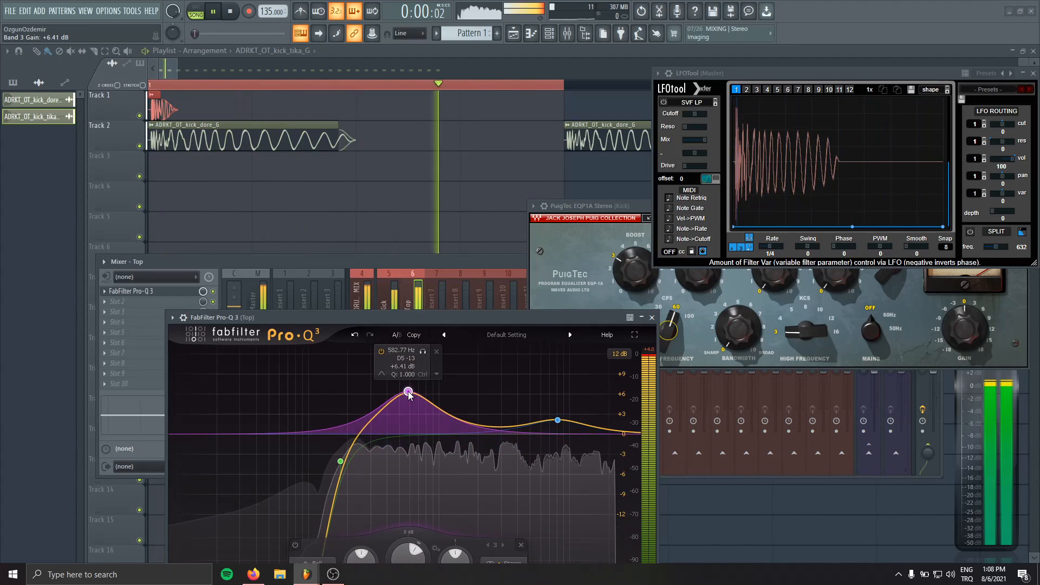
drag(407, 393, 409, 451)
double_click(481, 391)
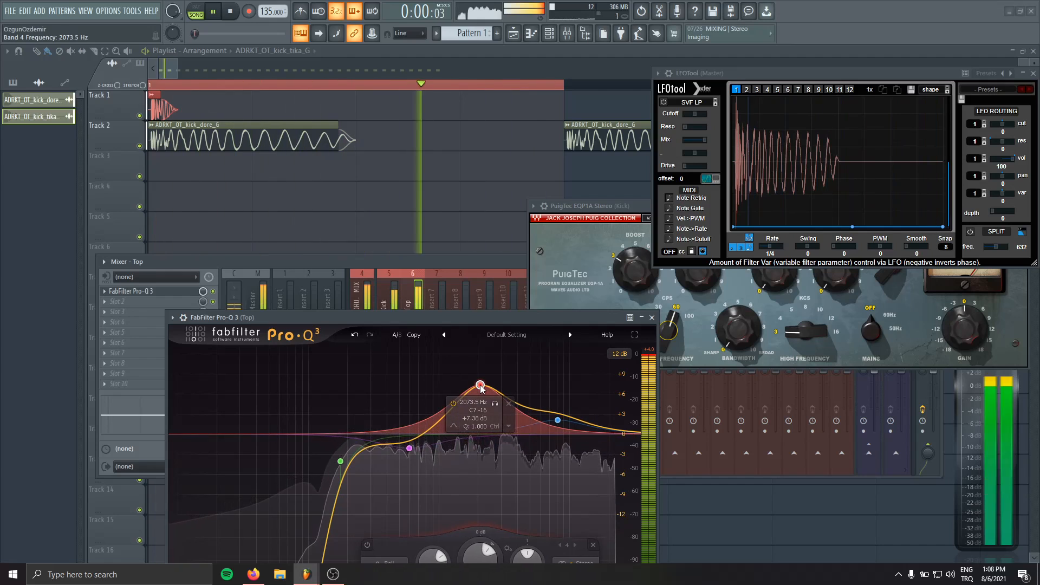
drag(481, 391, 480, 422)
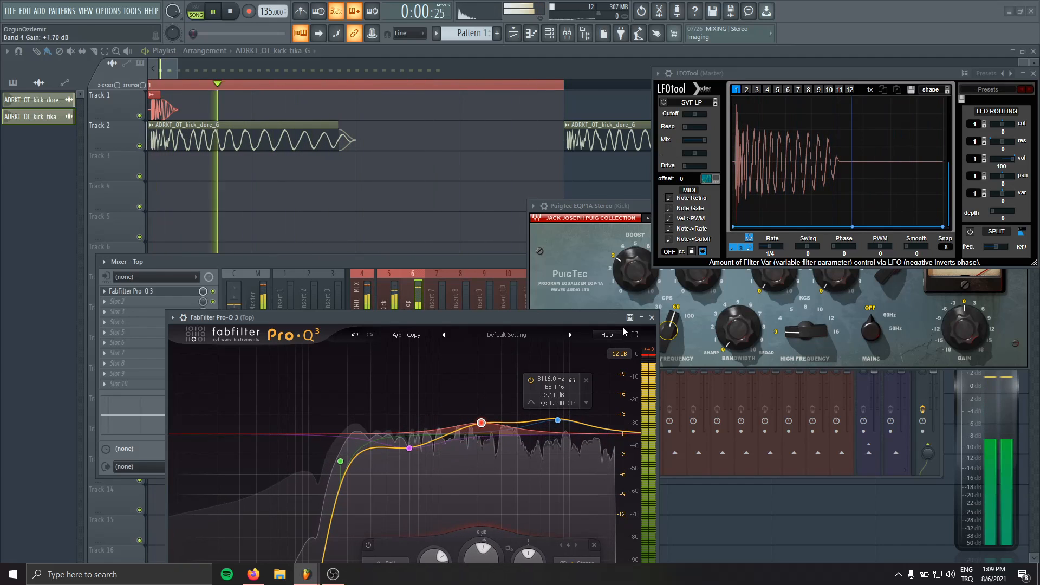
Close Pro-Q 3 and lower the Top mixer fader to about -10.1 dB.
key(Escape)
drag(418, 389, 418, 392)
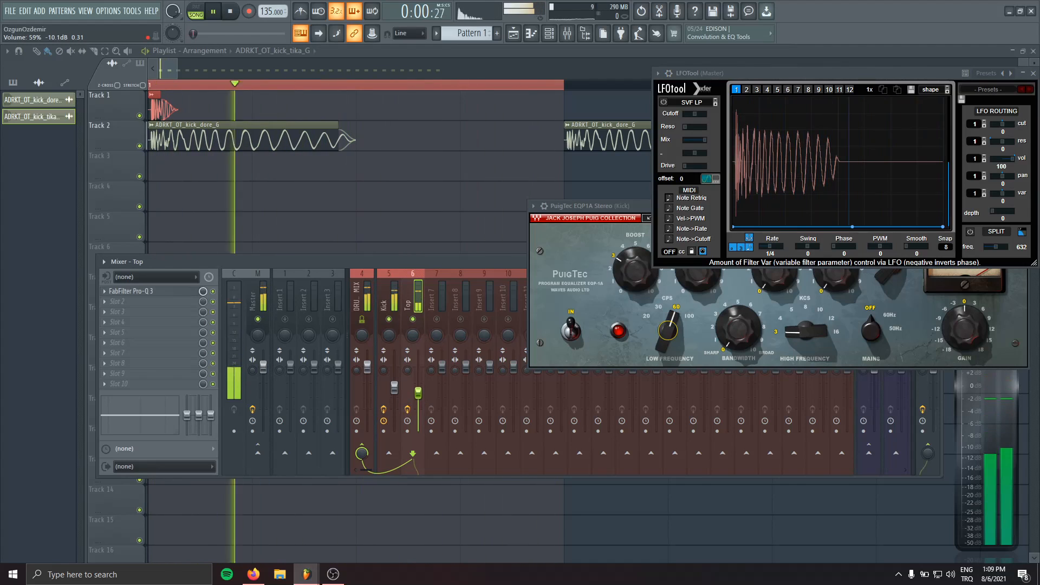
key(space)
Name mixer track Insert 7 "KICK GRP" and move it ahead of the Kick track.
double_click(443, 292)
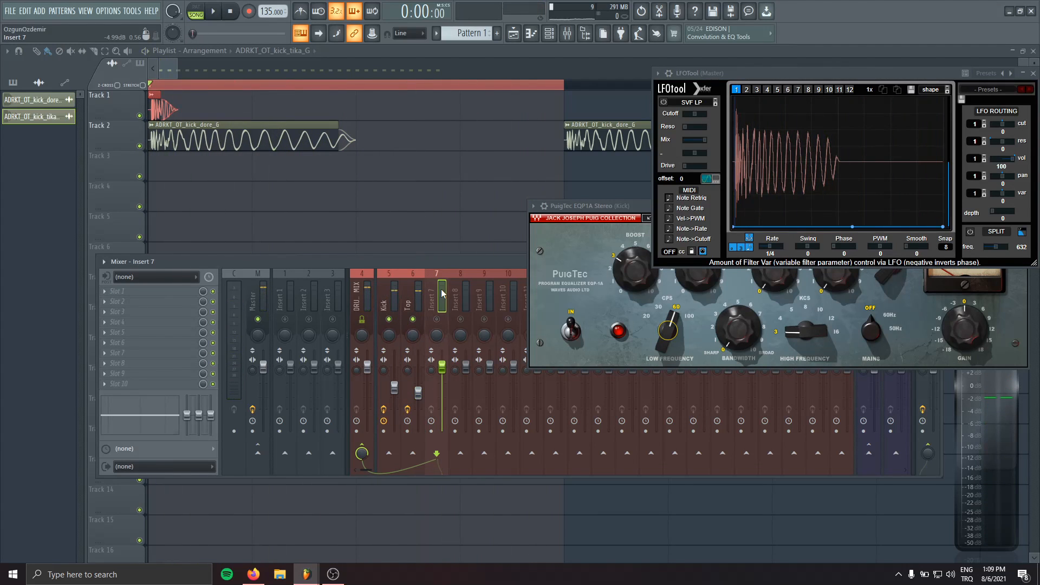
text(KICK GRP)
key(Return)
scroll(431, 383, up, 2)
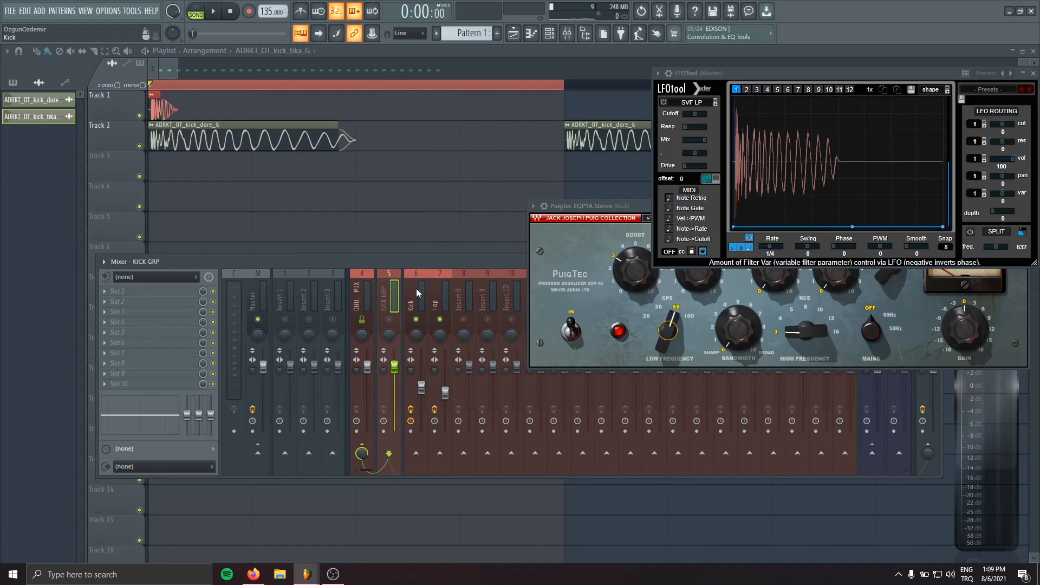
Route the Kick and Top mixer tracks into KICK GRP instead of the drum mix bus.
click(417, 428)
click(389, 454)
click(394, 320)
Raise the Kick and Top faders together and set the KICK GRP fader to about -3 dB while the kicks play.
key(space)
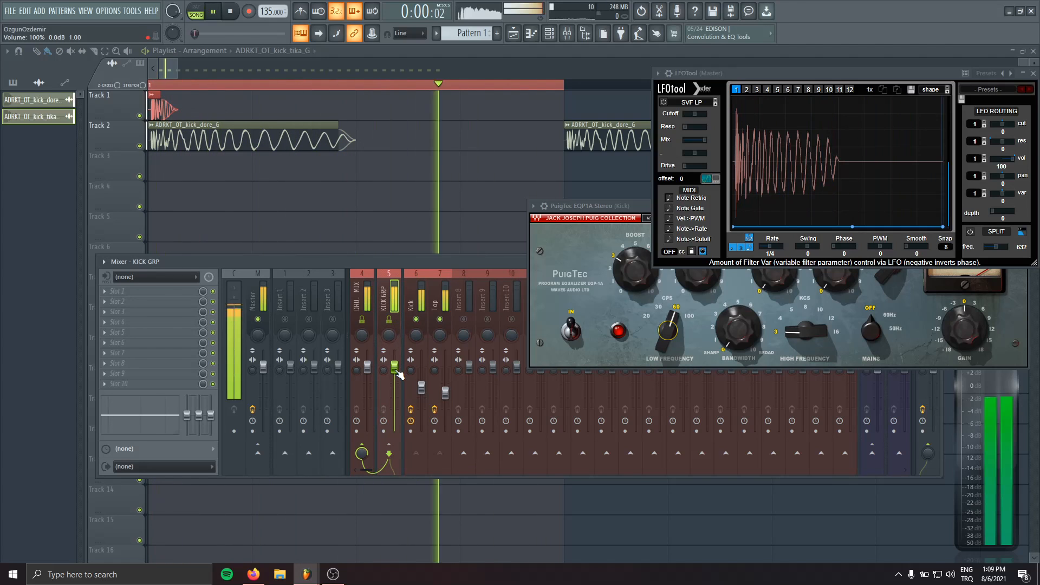
click(425, 393)
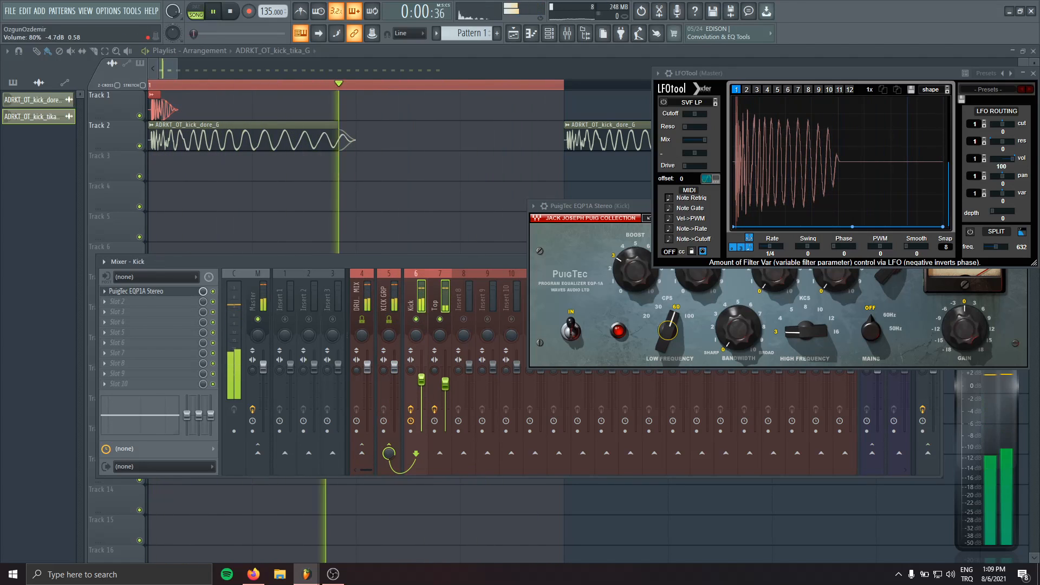
drag(394, 367, 394, 375)
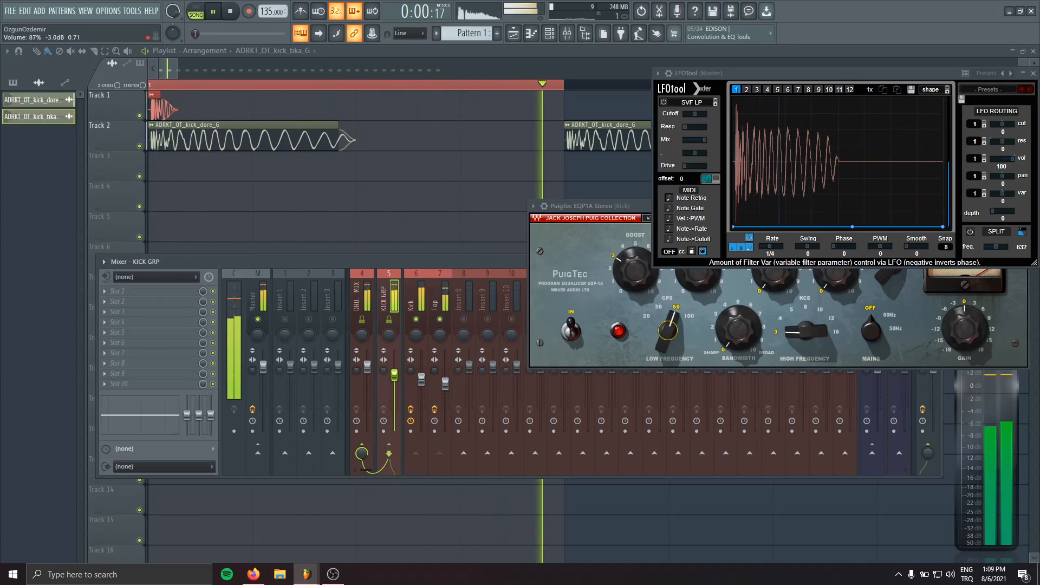
key(space)
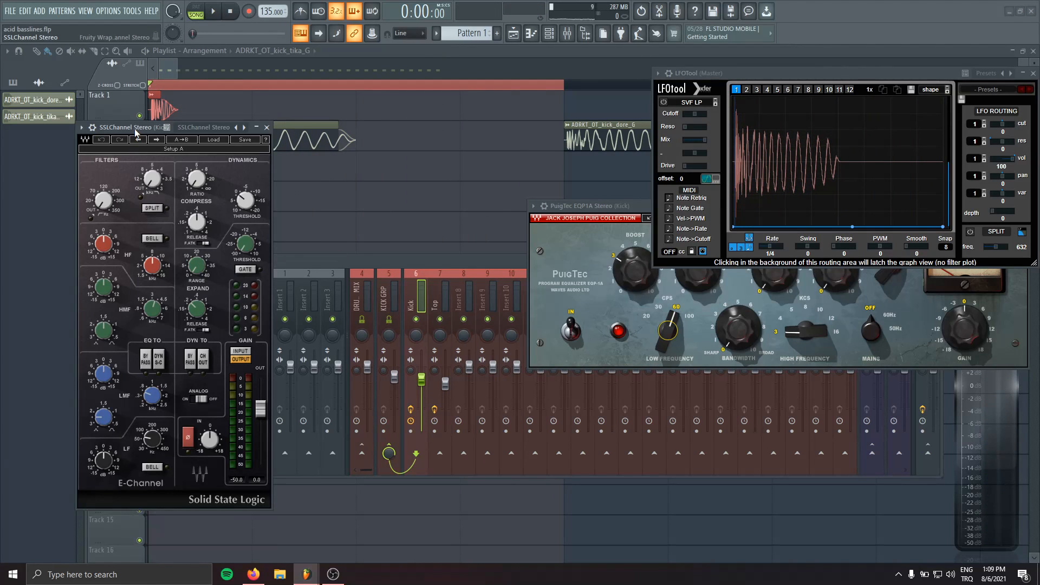
Boost the LF band by 2.5 dB at 300 Hz in SSLChannel on the Kick track.
drag(135, 128, 163, 108)
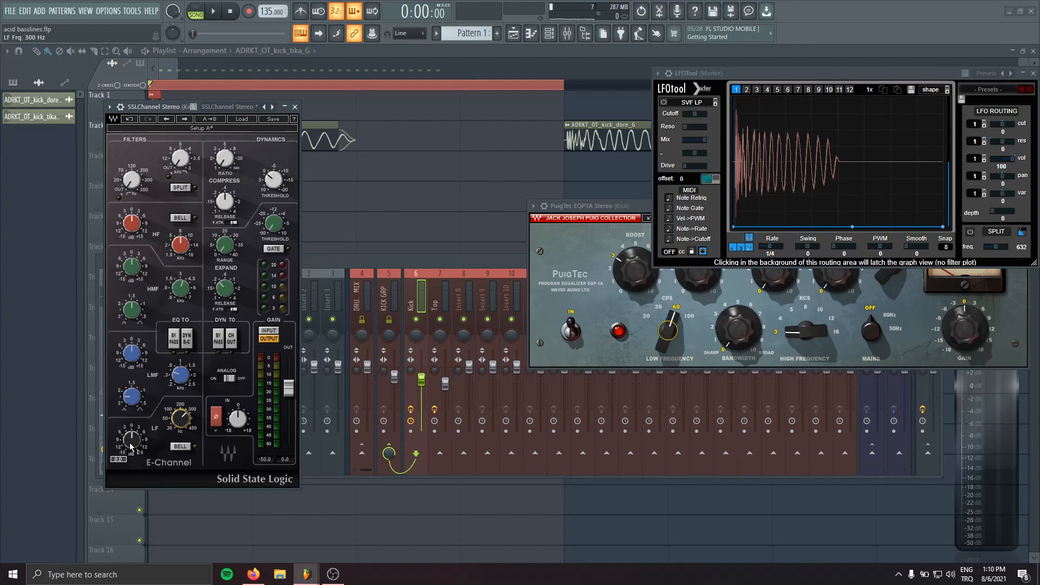
key(space)
drag(131, 447, 131, 433)
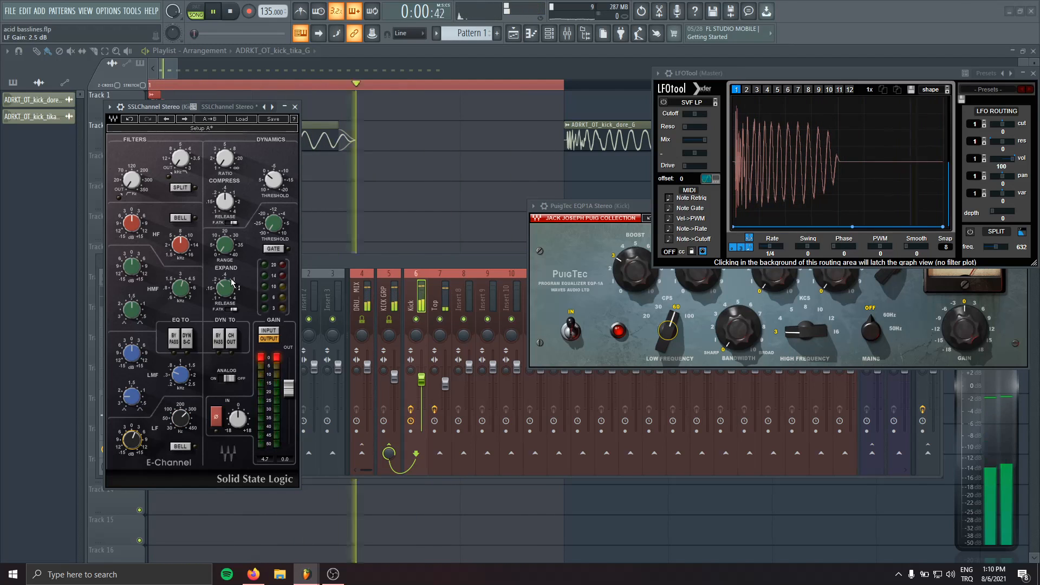
Bypass and re-enable SSLChannel during playback to compare the kick with and without it, then close the plugin.
click(120, 107)
click(265, 124)
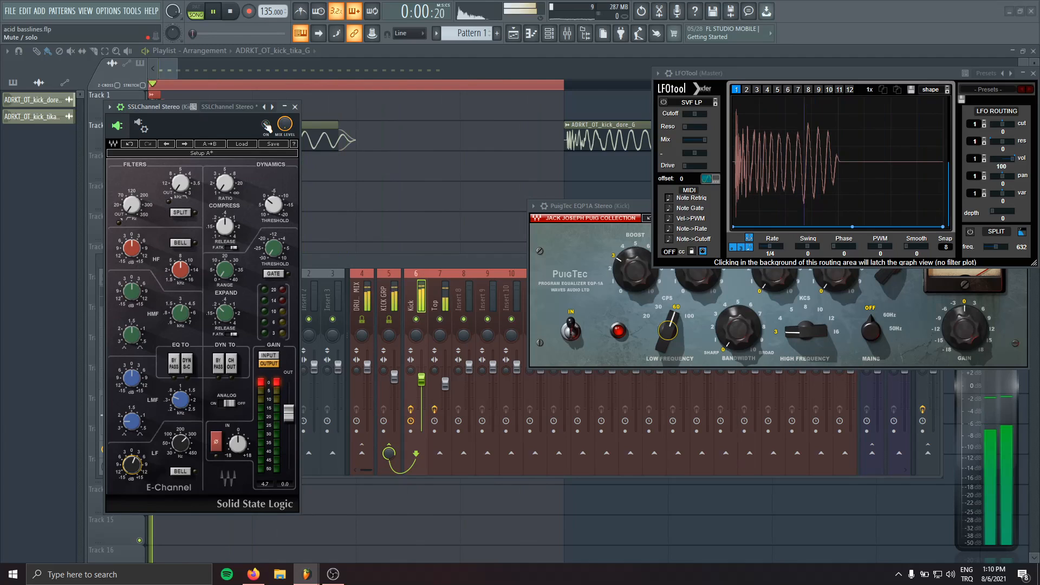
click(266, 125)
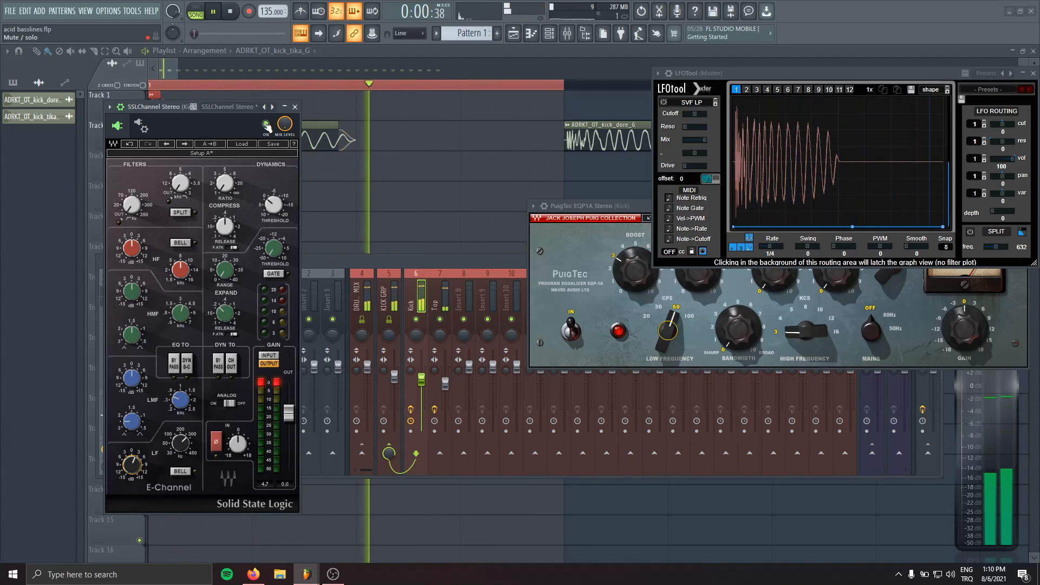
click(295, 107)
key(space)
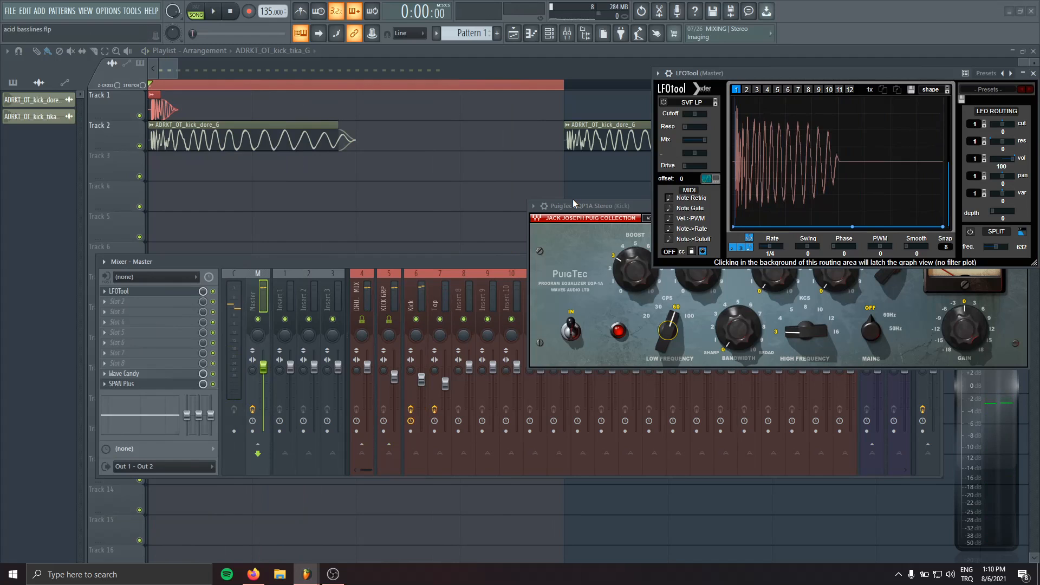
Clear the open plugin windows and arrange both kick layers on every beat of bars 1 to 4 on Tracks 1 and 2.
key(F12)
click(514, 33)
scroll(325, 233, down, 5)
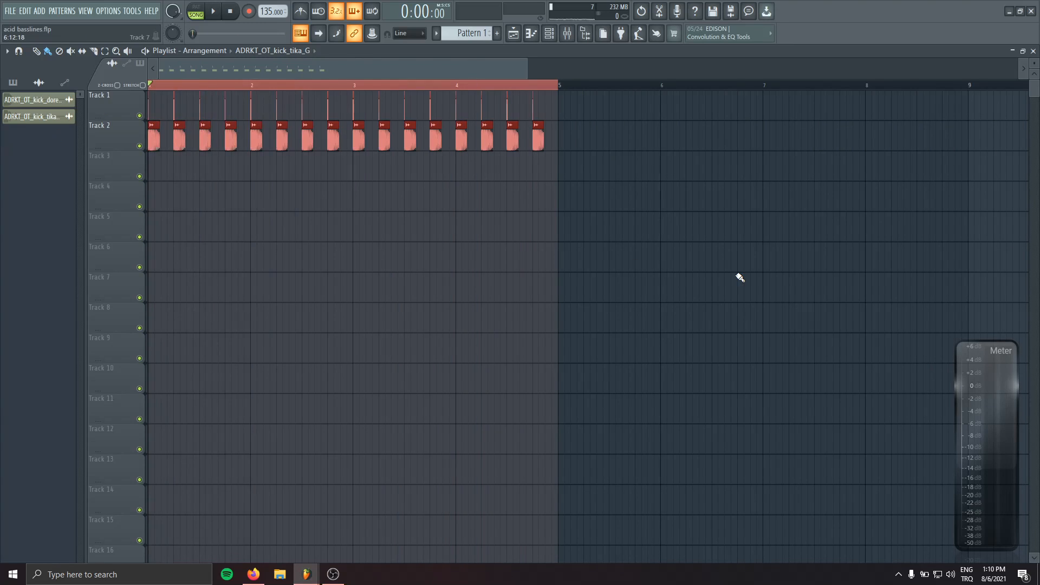
click(740, 277)
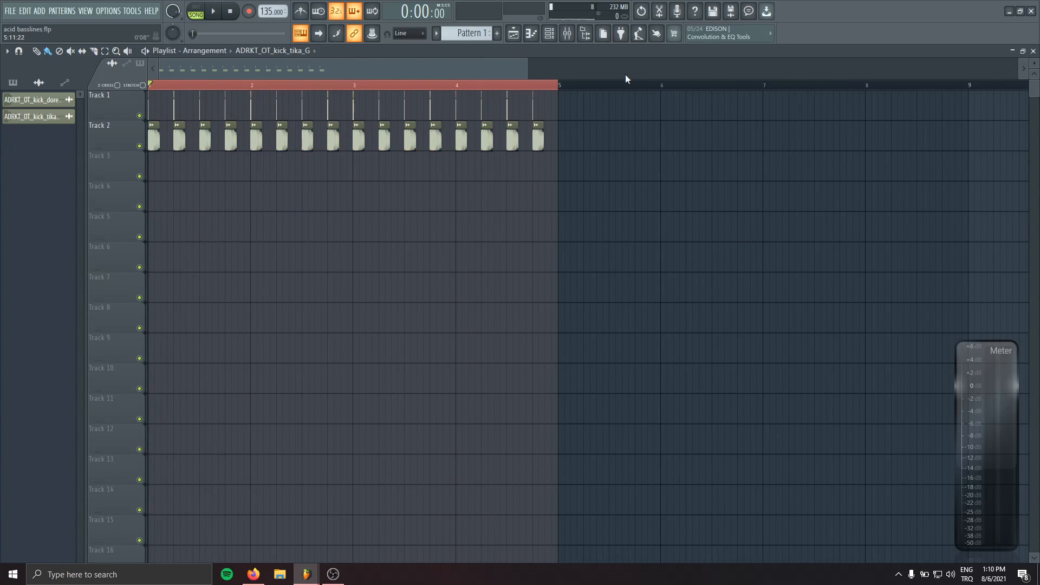
Move the BASS MIX track and its bass inserts to the front of the mixer, ahead of the drum tracks, as tracks 1 to 6.
click(568, 39)
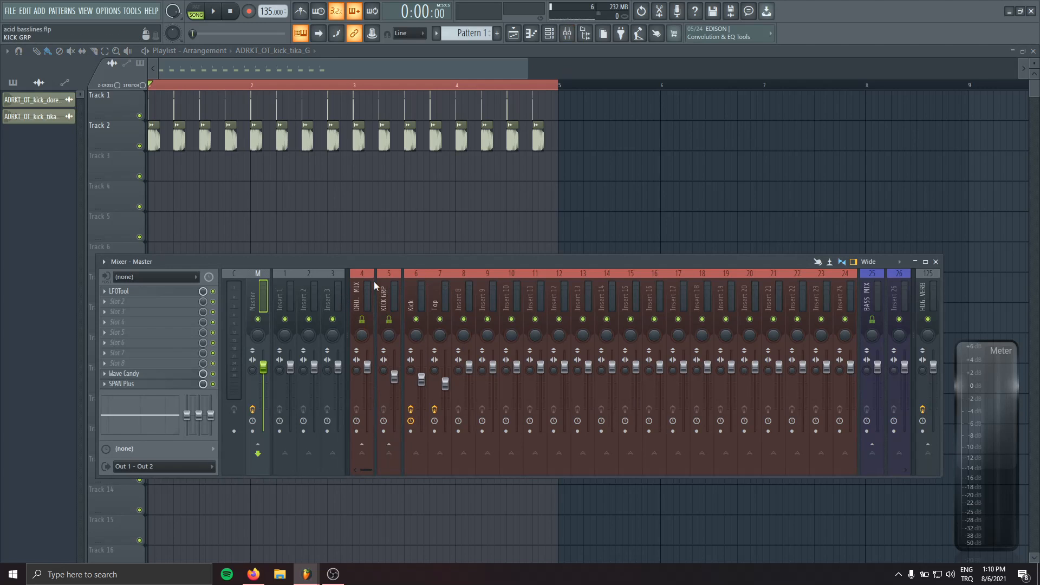
scroll(497, 297, down, 9)
click(686, 299)
drag(666, 305, 767, 305)
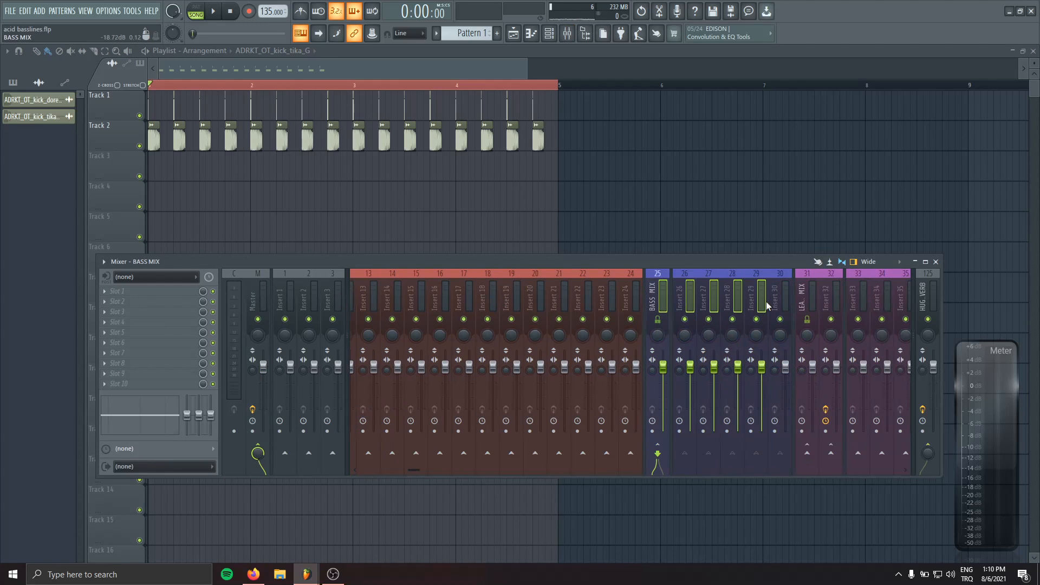
key(alt+Left)
key(alt+Left)
key(alt+Left)
key(alt+Left)
key(alt+Left)
key(alt+Left)
key(alt+Left)
key(alt+Left)
key(alt+Left)
key(alt+Left)
key(alt+Left)
key(alt+Left)
key(alt+Left)
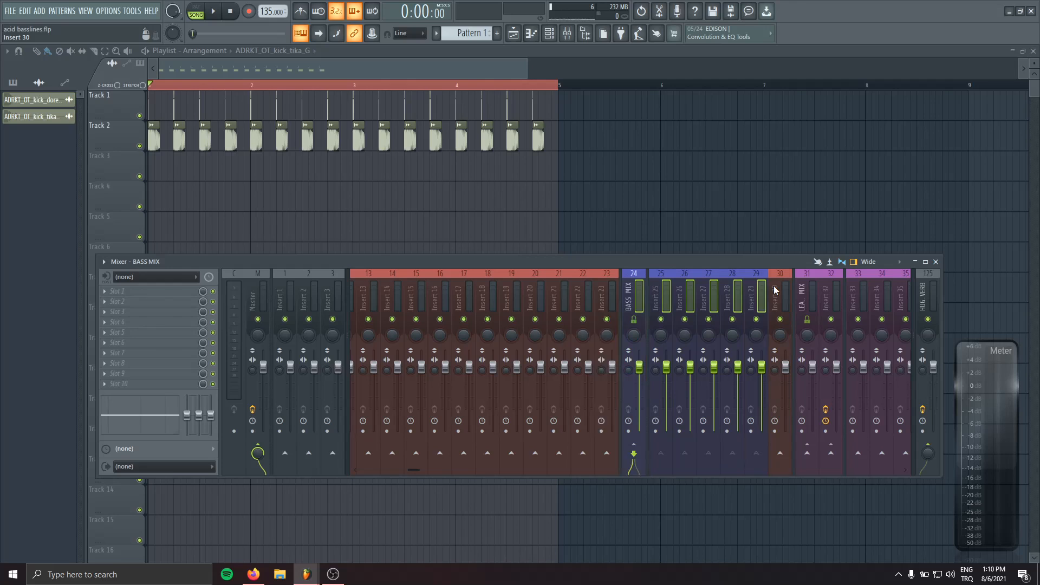
key(alt+Left)
key(alt+Left)
key(alt+Left)
key(alt+Left)
key(alt+Left)
key(alt+Left)
key(alt+Left)
key(alt+Left)
key(alt+Left)
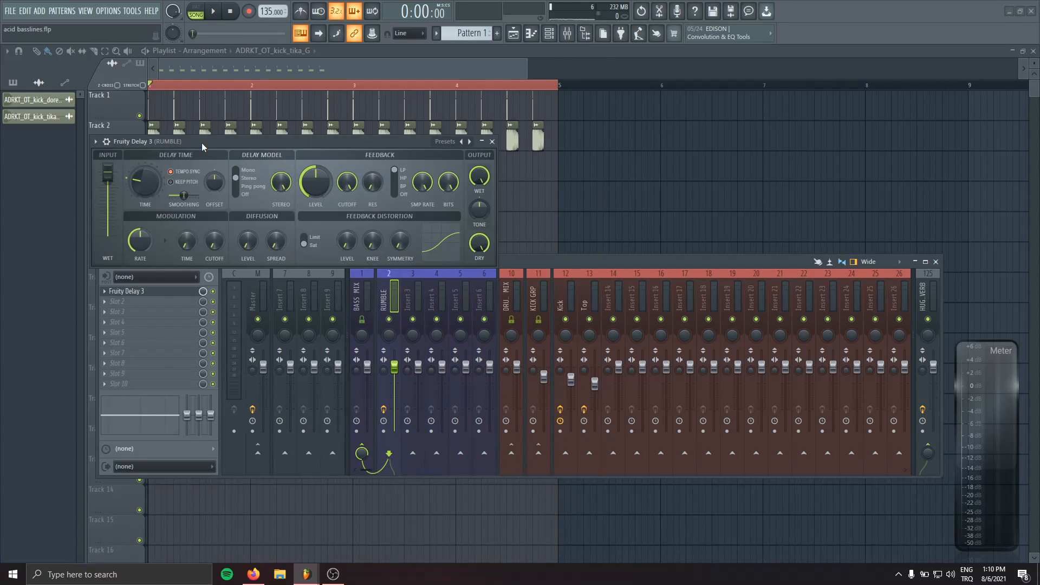
Route the KICK GRP track into the RUMBLE track and play back the kick through Fruity Delay 3.
mouse_move(201, 142)
mouse_down()
mouse_move(227, 129)
mouse_move(207, 147)
mouse_move(205, 135)
mouse_up()
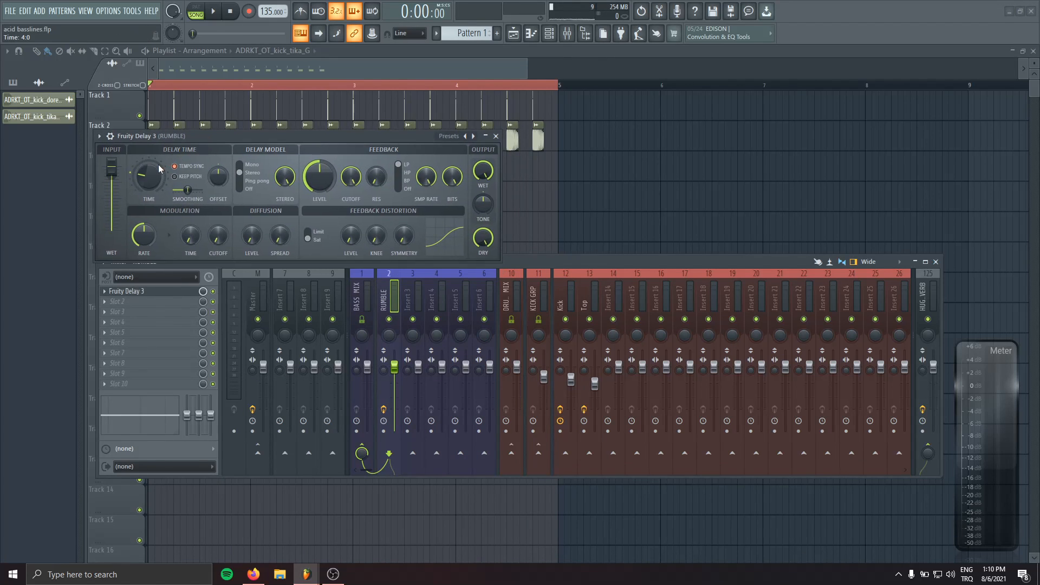
click(570, 290)
click(538, 309)
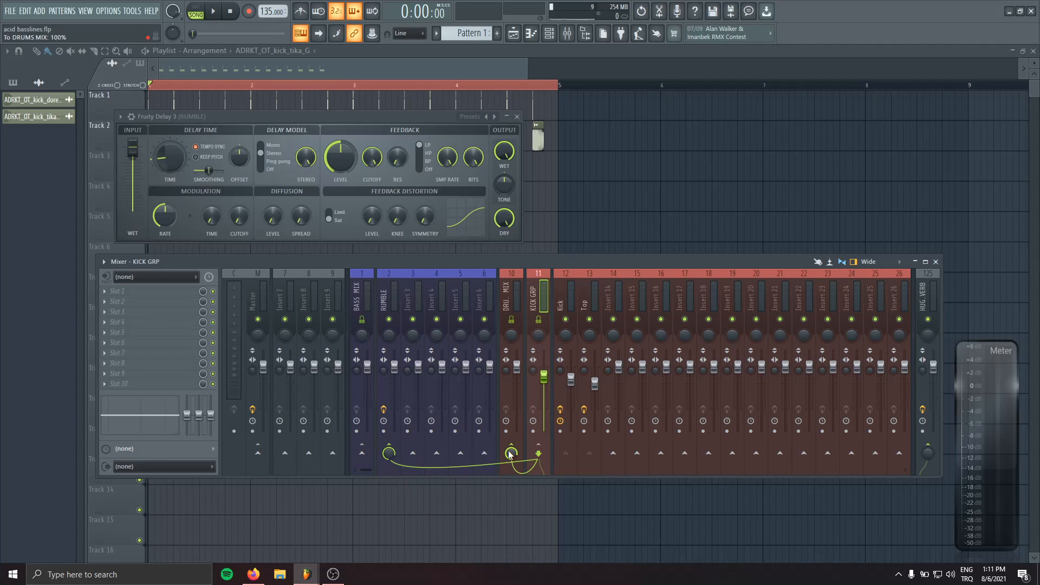
click(392, 295)
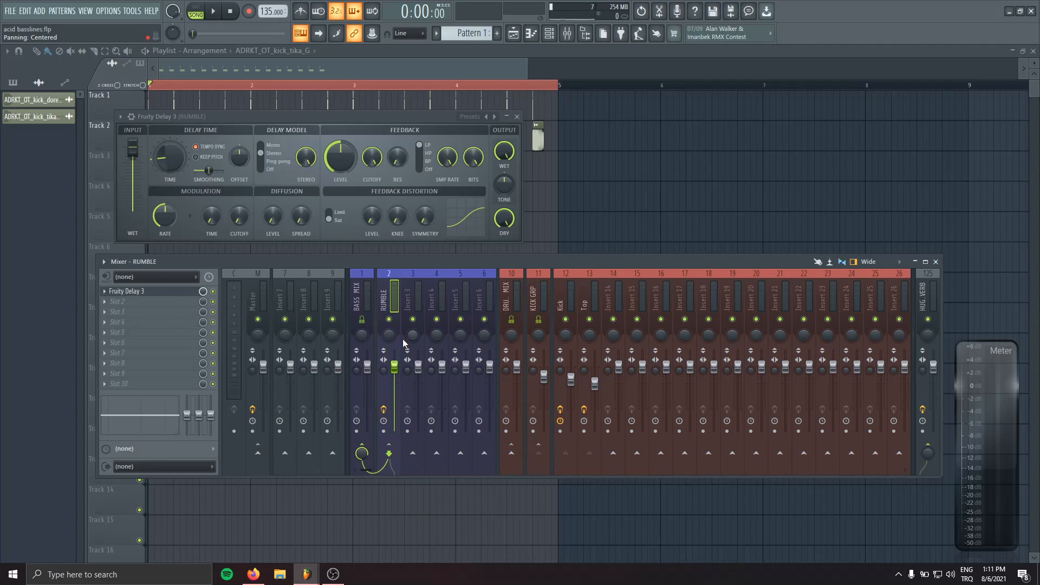
key(space)
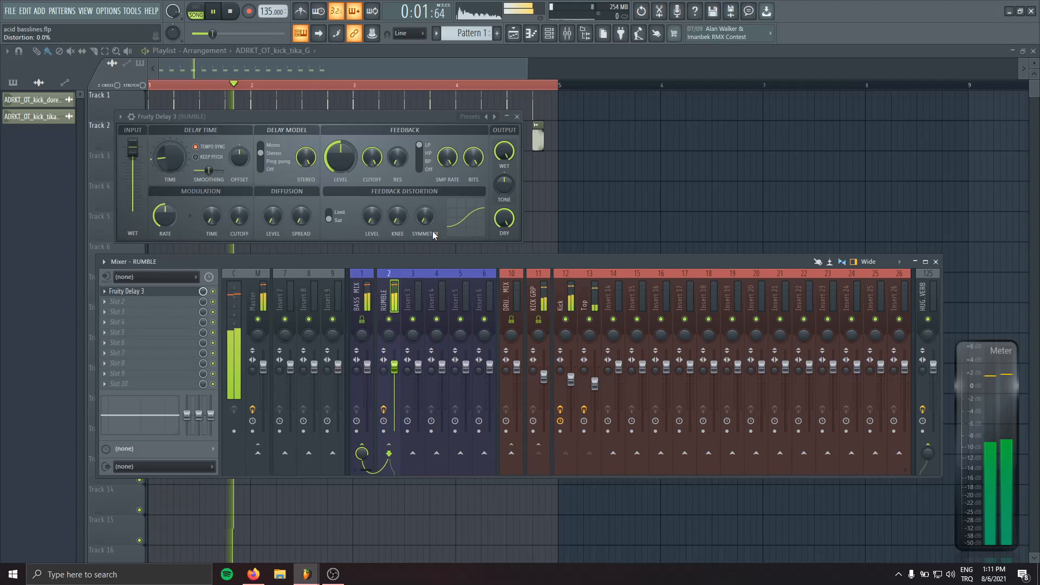
key(space)
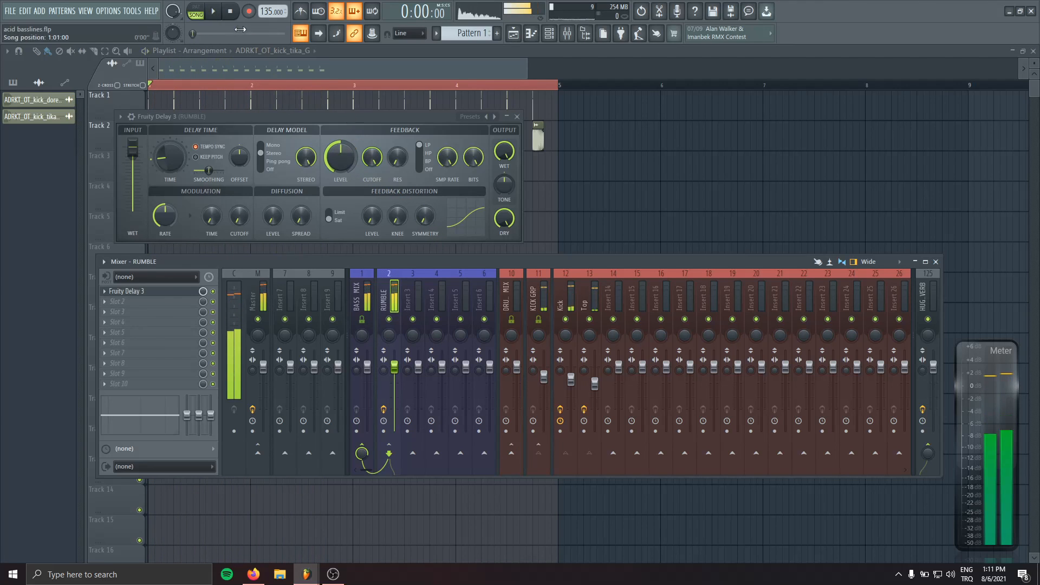
Add Fruity Convolver after the delay on the RUMBLE track and lower that track's volume fader during playback.
drag(268, 116, 284, 113)
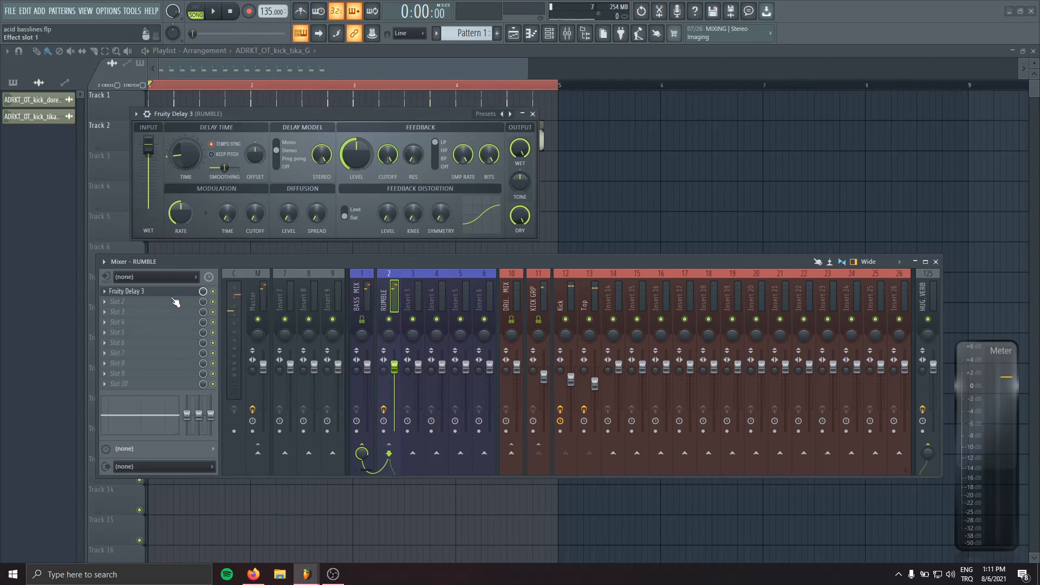
click(265, 121)
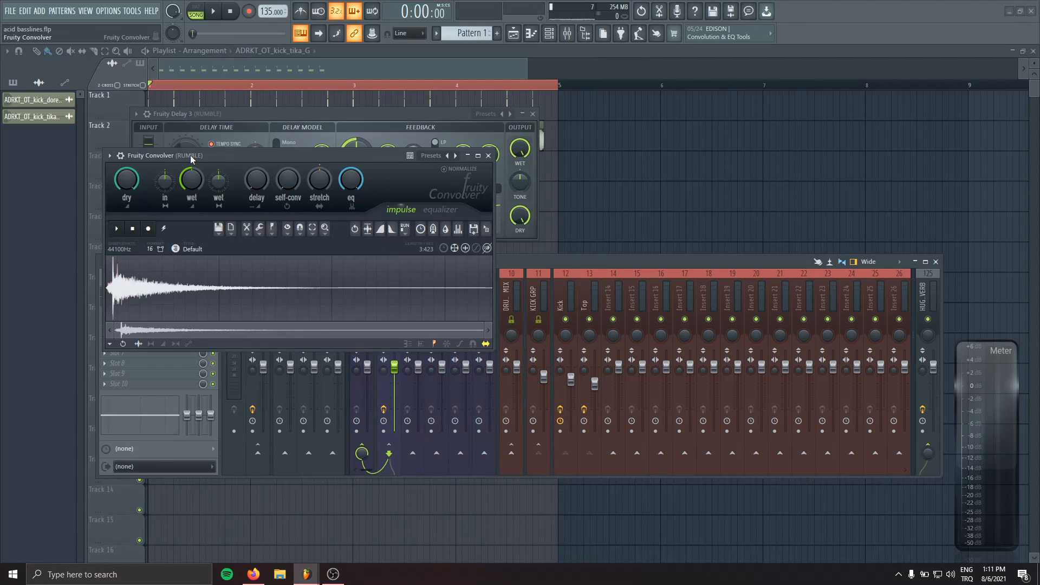
drag(191, 157, 305, 206)
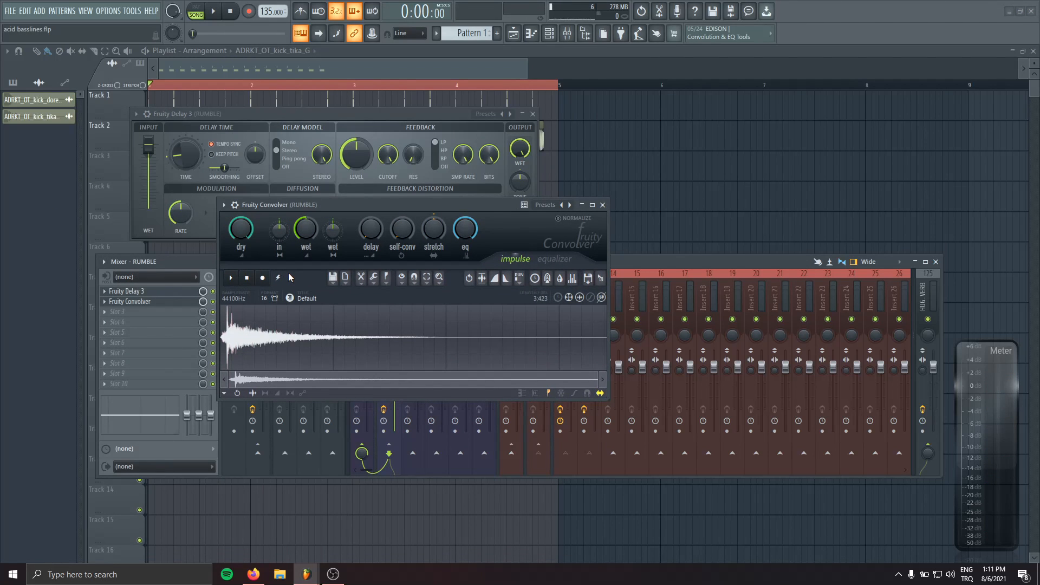
key(space)
drag(388, 208, 605, 191)
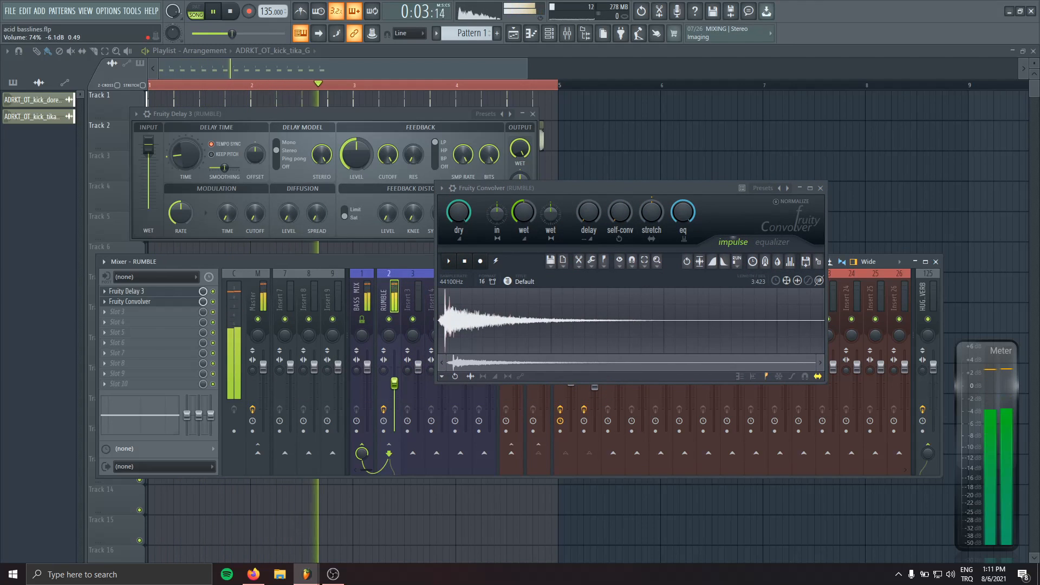
drag(395, 374, 395, 390)
key(space)
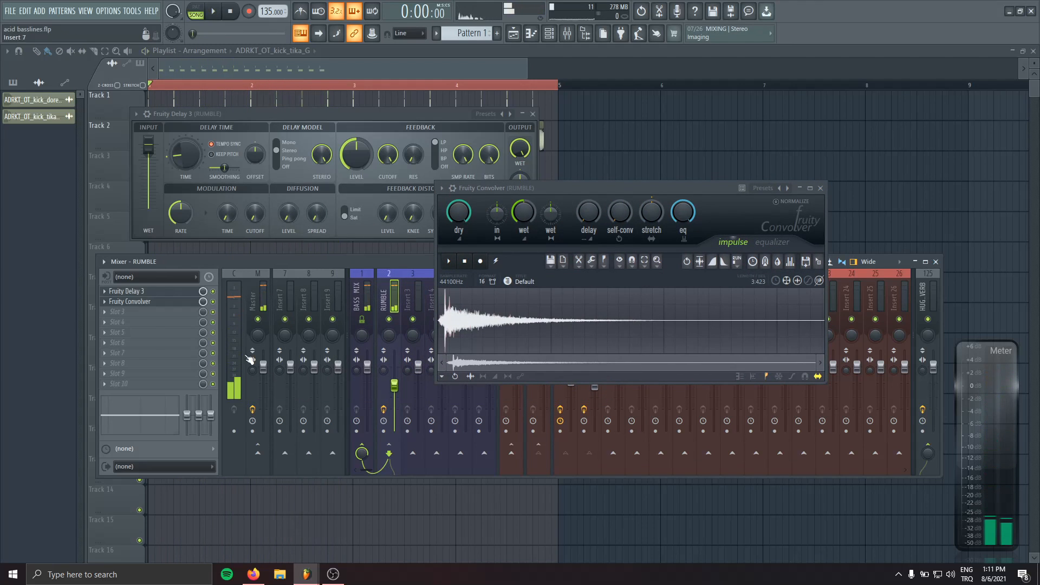
Load Fruity Blood Overdrive into slot 3 of the RUMBLE track, listen to it during playback and close its window.
click(160, 317)
click(228, 266)
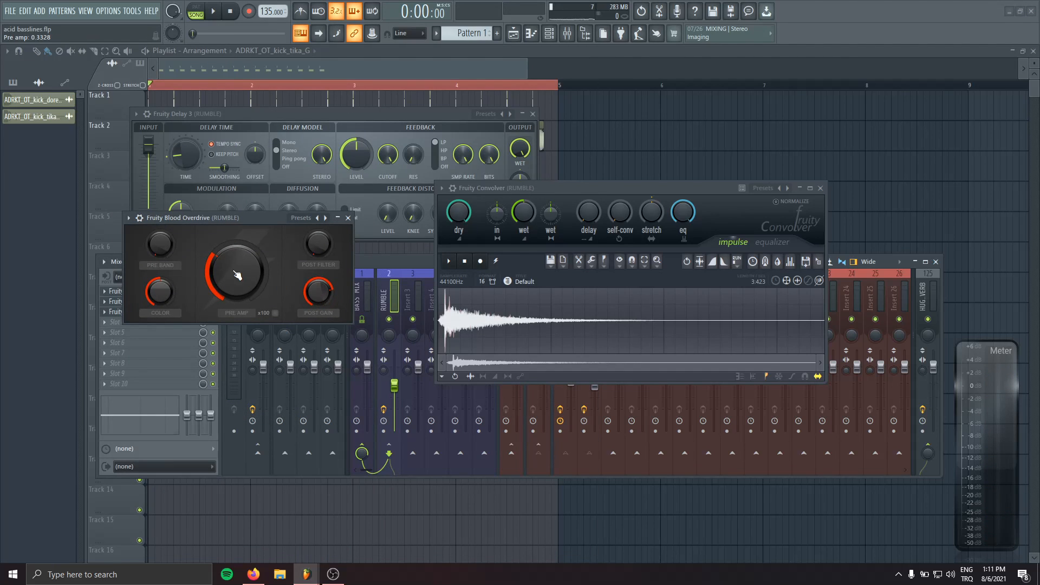
key(space)
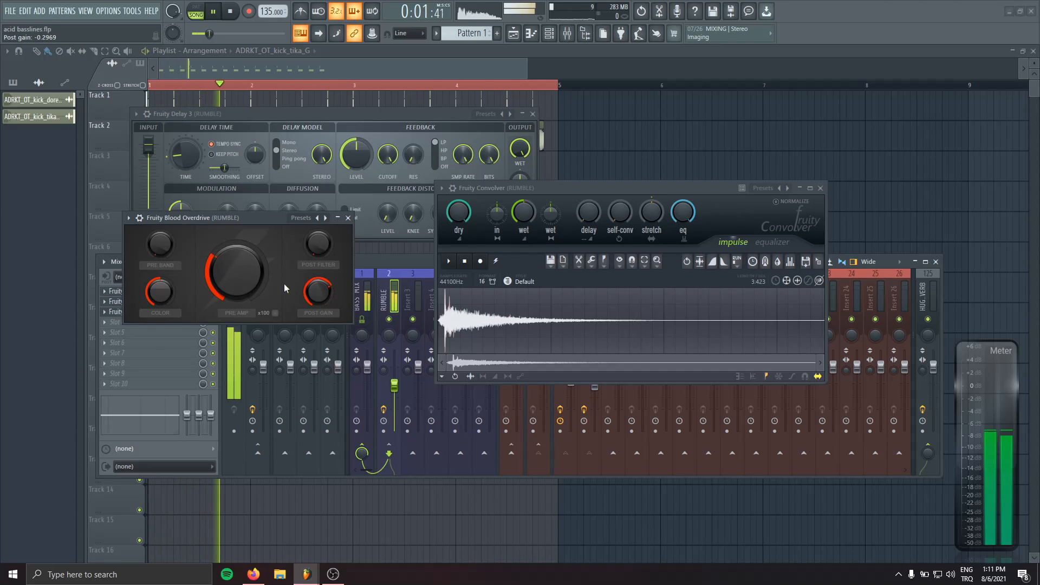
click(348, 217)
key(space)
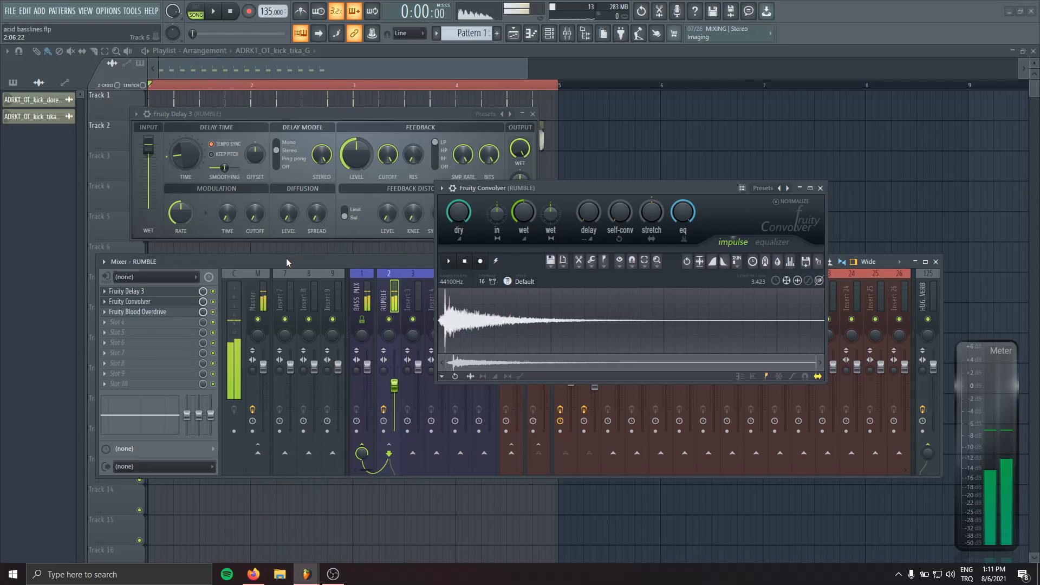
Add Fruity Fast Dist in slot 4 of the RUMBLE track and reduce its pre amp during playback.
click(174, 322)
click(262, 351)
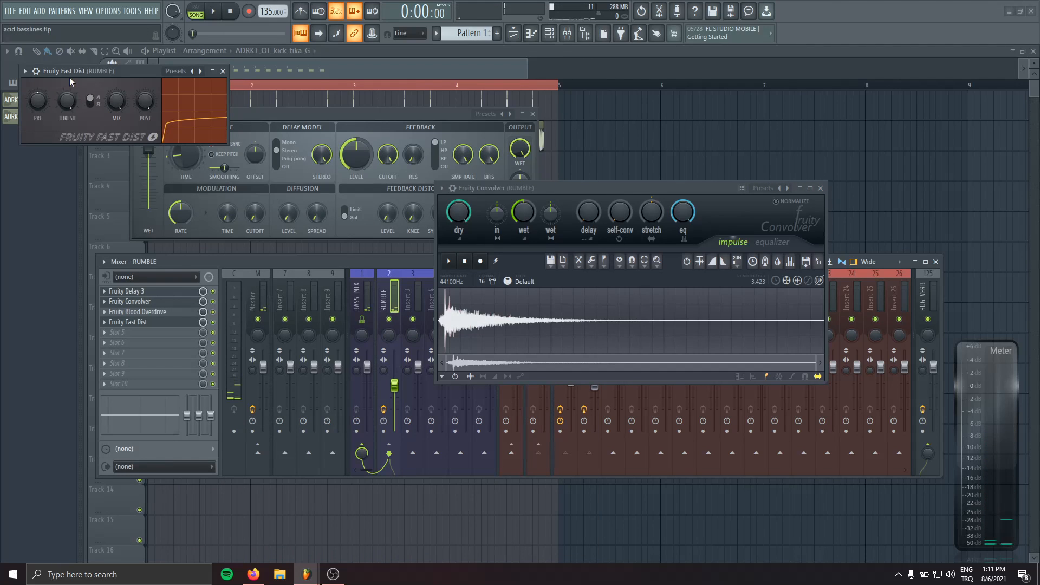
drag(73, 72, 268, 222)
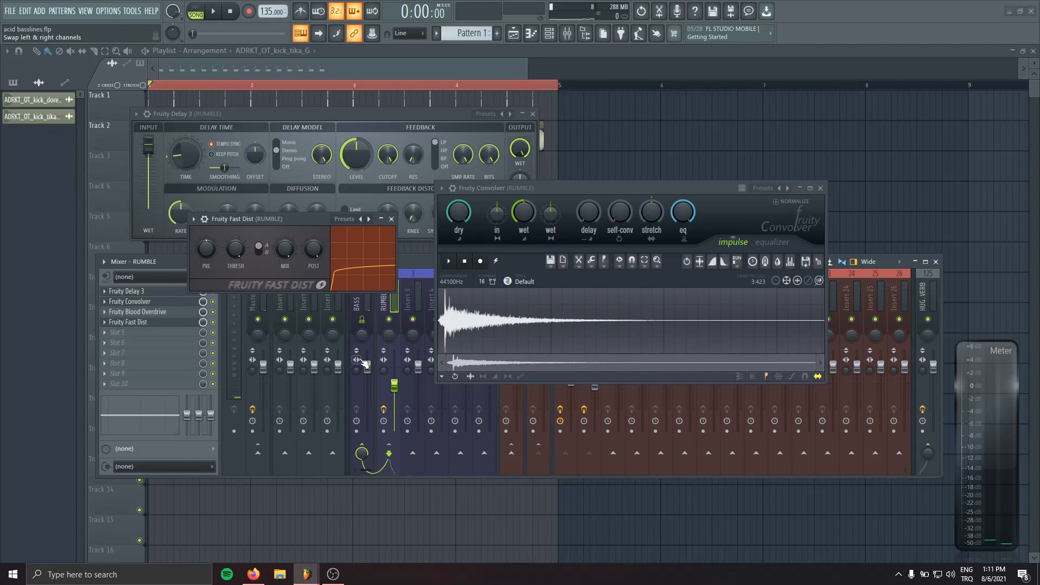
key(space)
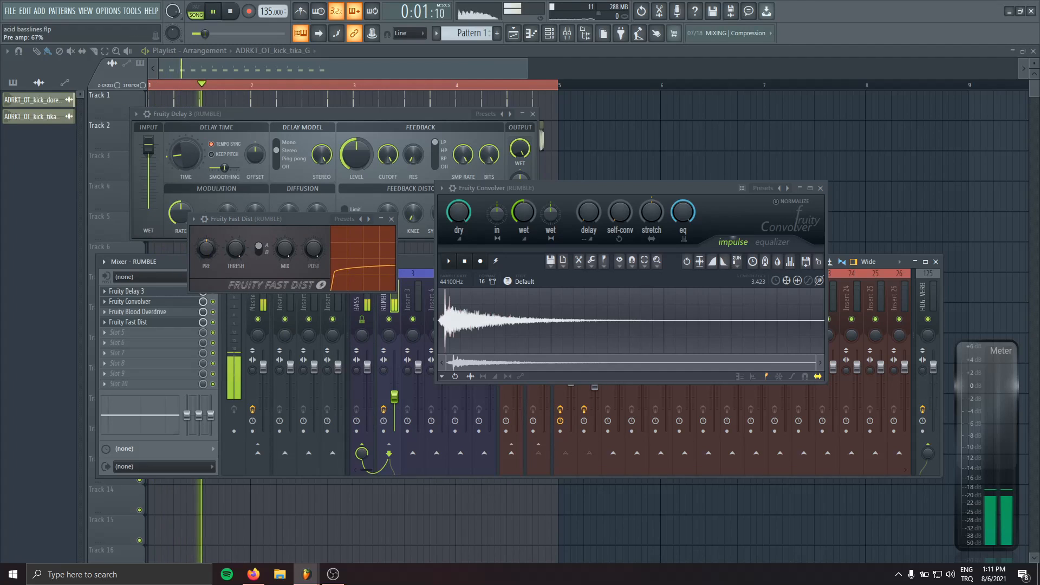
drag(211, 33, 238, 34)
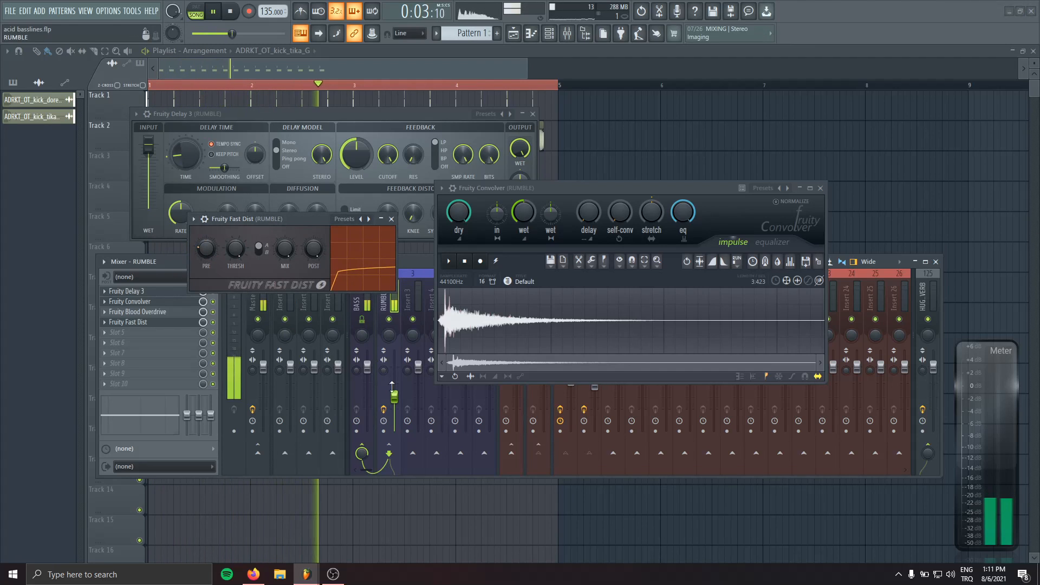
click(228, 13)
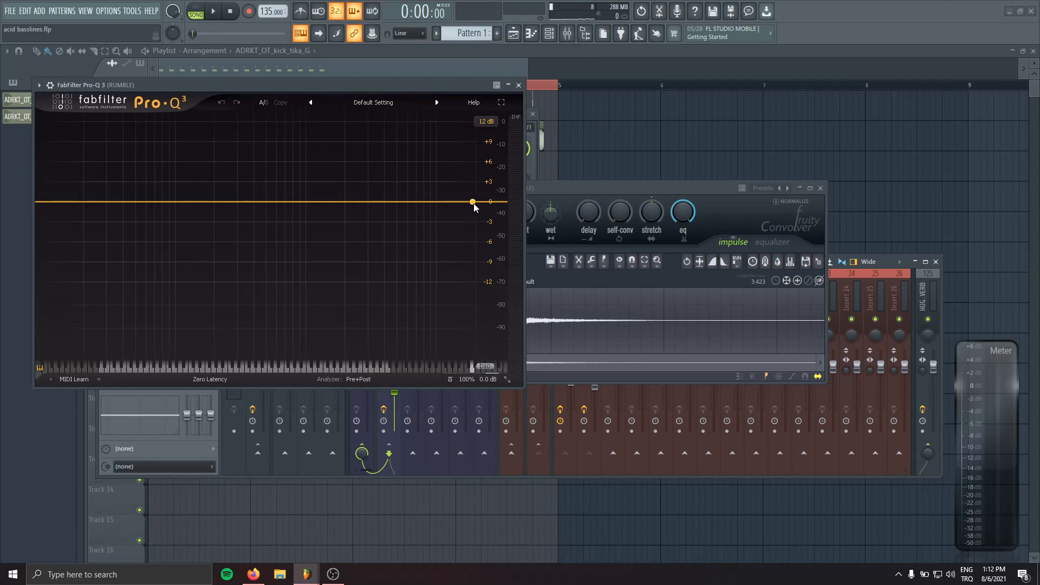
Create a 24 dB/oct high cut with Q 1 at 392 Hz in the RUMBLE track's Pro-Q 3, auditioning it, and close the plugin.
drag(473, 205, 233, 204)
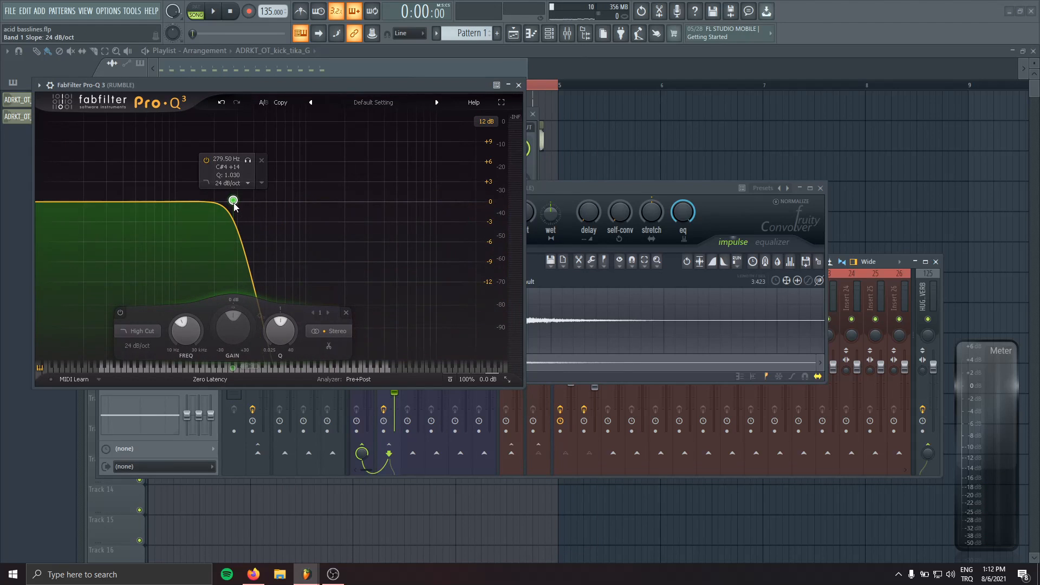
double_click(279, 332)
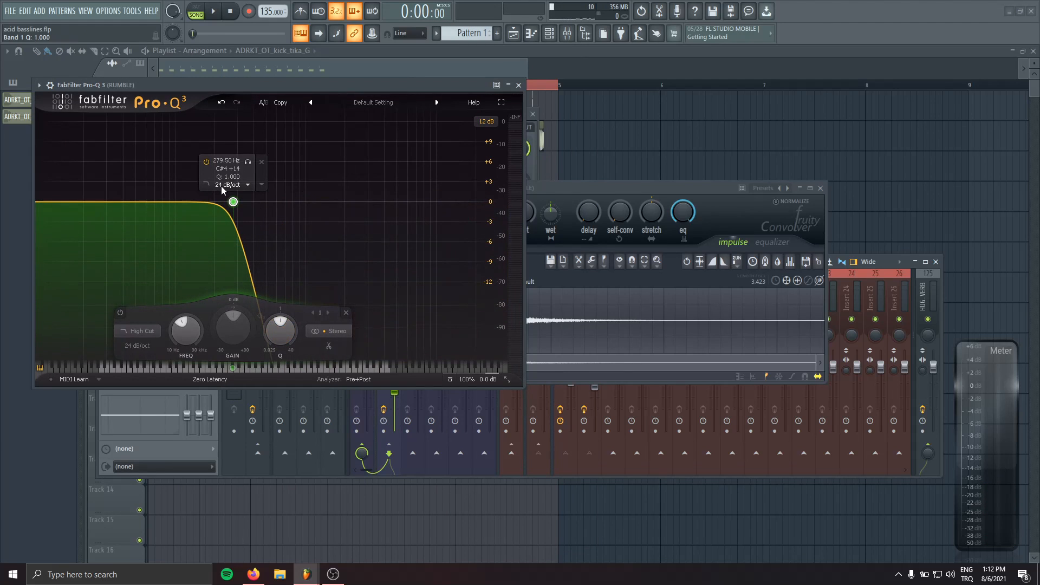
scroll(221, 186, up, 4)
key(space)
mouse_move(235, 368)
mouse_down()
mouse_move(289, 369)
mouse_move(247, 372)
mouse_up()
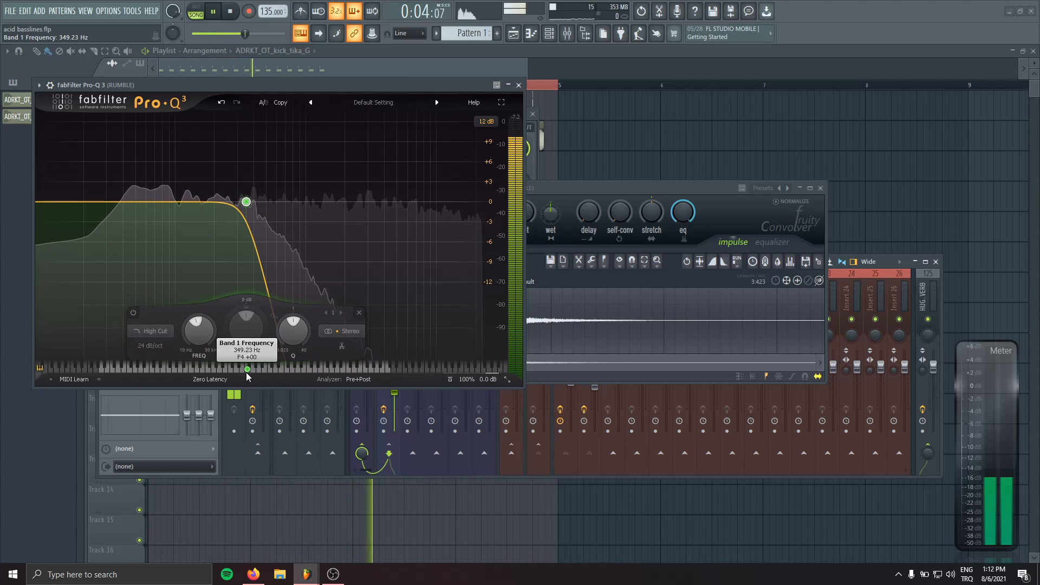
drag(245, 372, 252, 373)
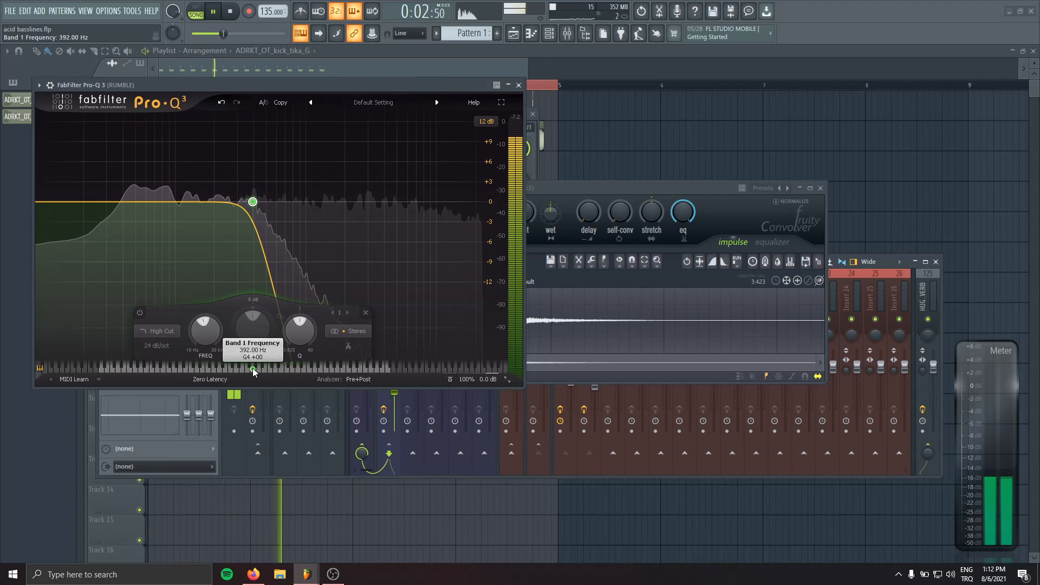
key(space)
click(518, 85)
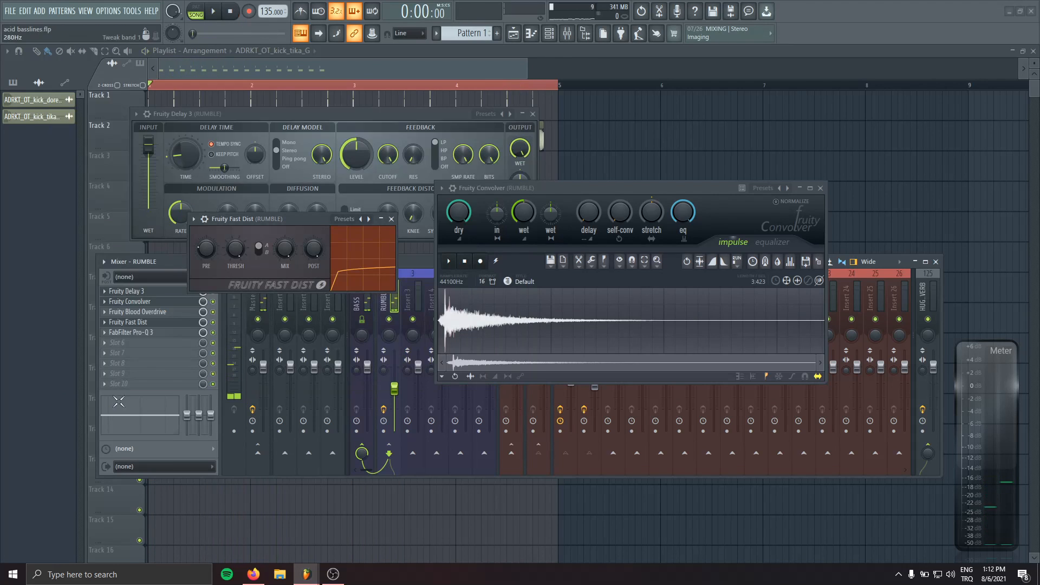
Duplicate the RUMBLE track's Pro-Q 3, delete the high cut band from the copy and play back to view the spectrum.
click(105, 332)
click(157, 369)
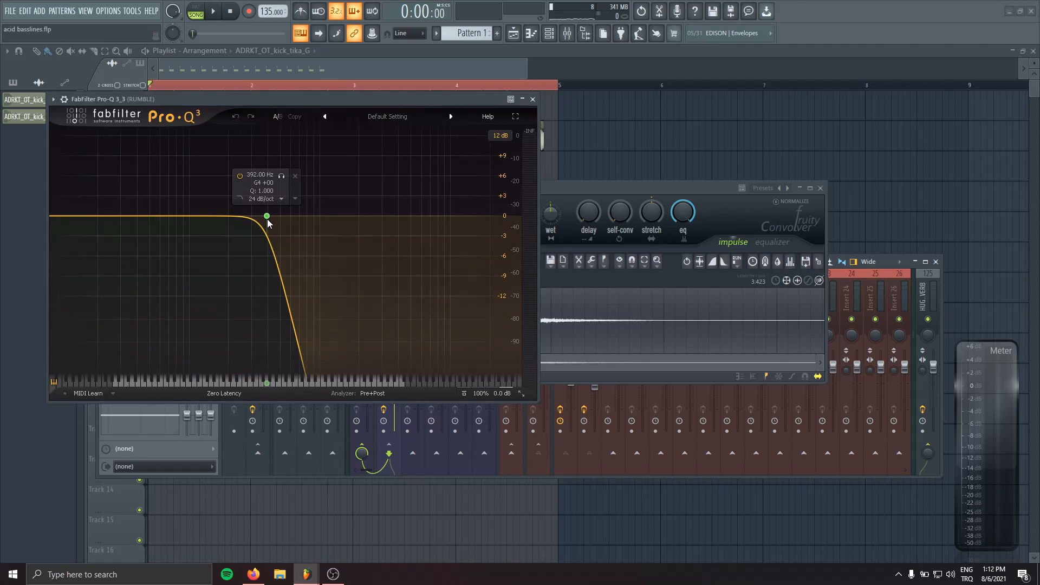
right_click(267, 214)
click(293, 287)
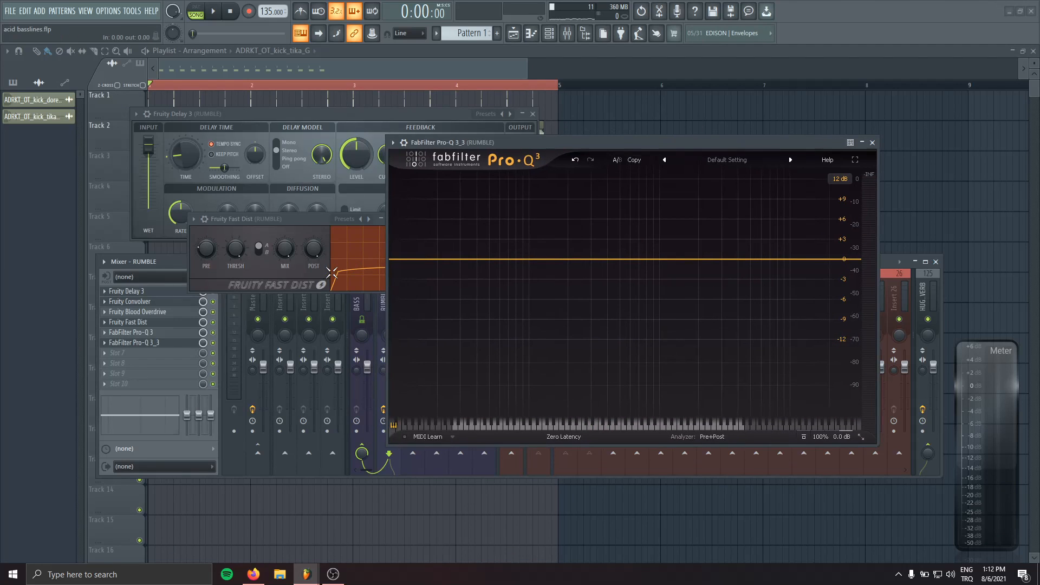
key(space)
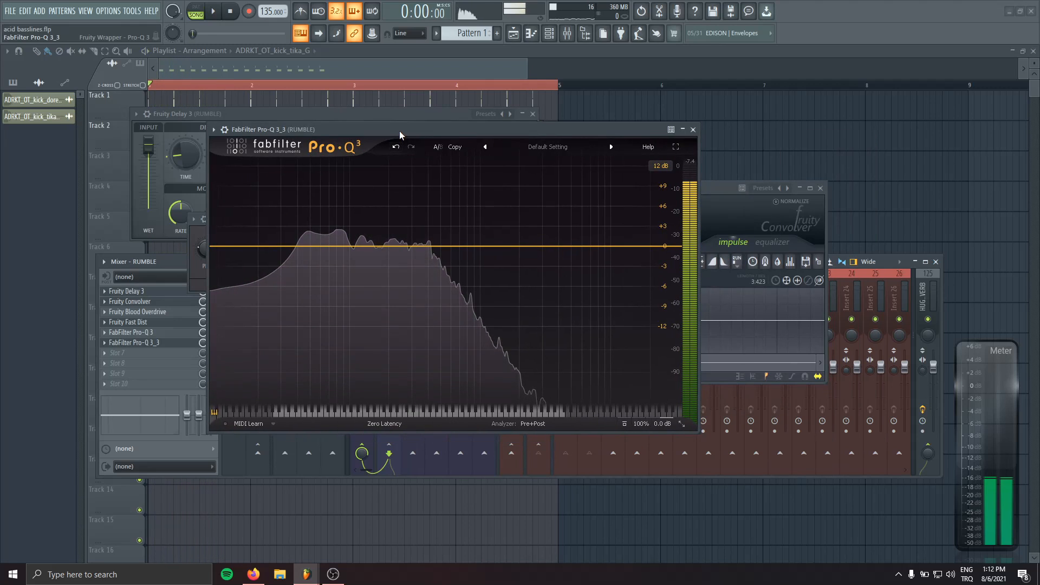
key(space)
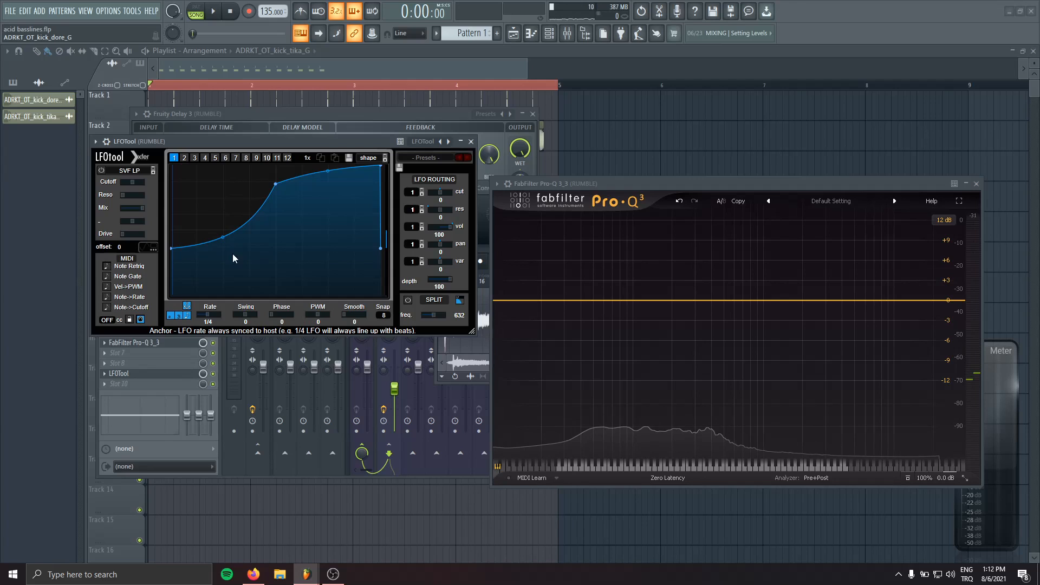
Reshape the LFOTool volume curve to start at zero and rise to 100%, play the ducked rumble and close LFOTool.
drag(172, 248, 171, 294)
drag(275, 184, 274, 152)
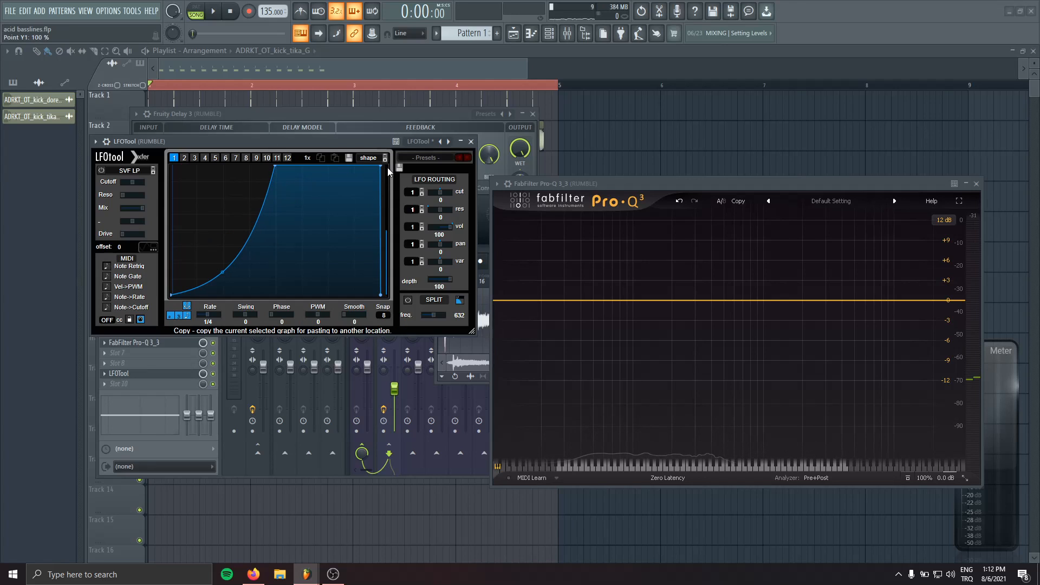
drag(380, 165, 385, 111)
key(space)
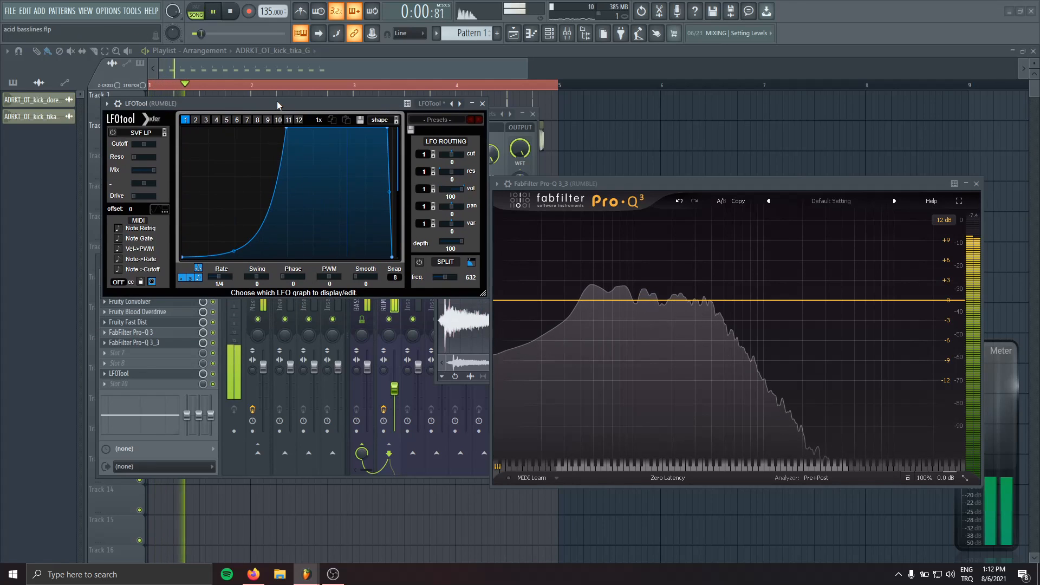
click(482, 103)
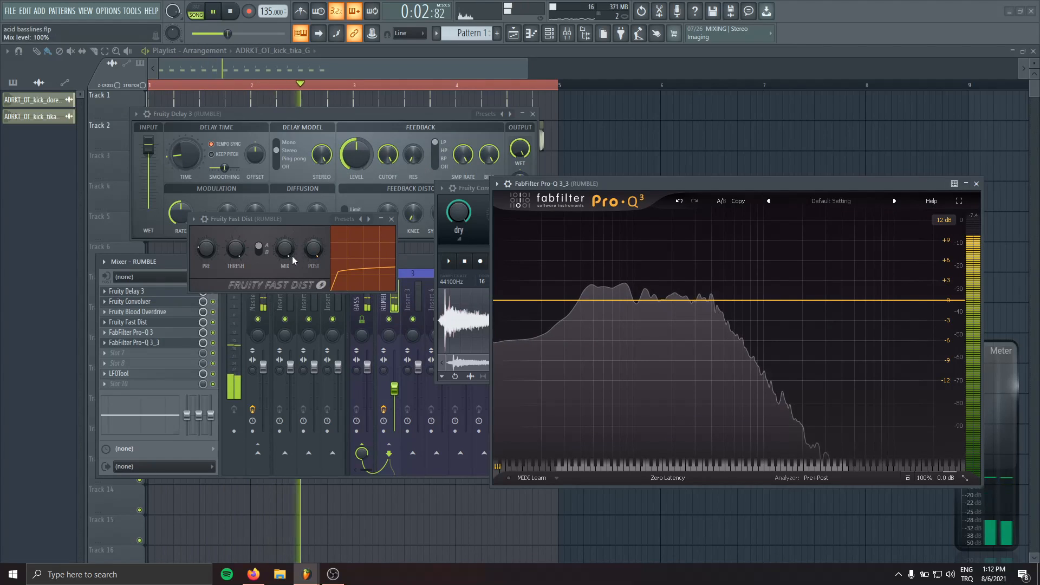
key(space)
Close the Fruity Convolver, Fruity Delay 3 and Fruity Fast Dist windows and move the Pro-Q 3 and mixer windows apart.
drag(482, 191, 254, 189)
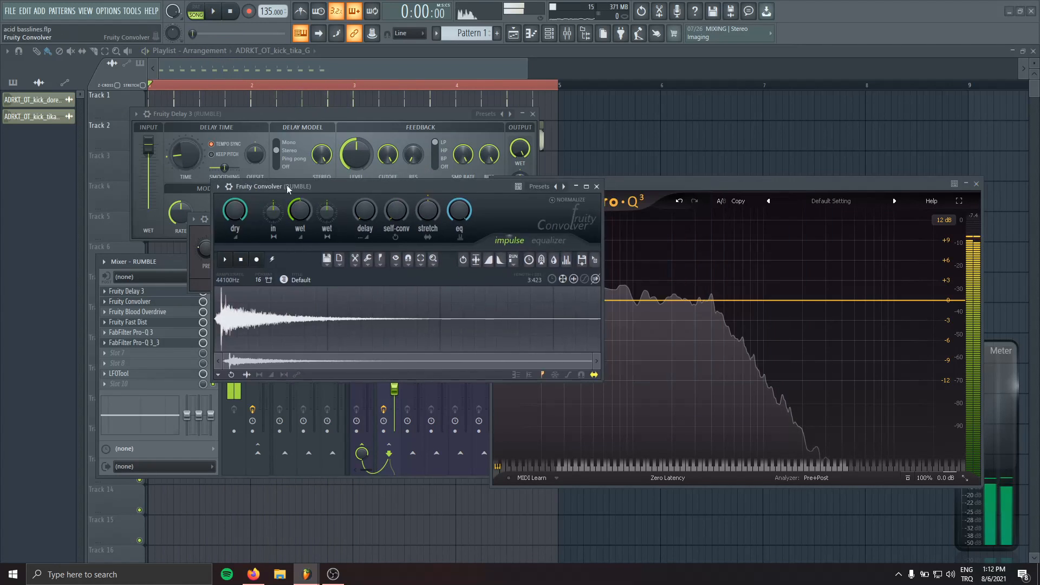
click(599, 188)
click(533, 115)
click(391, 219)
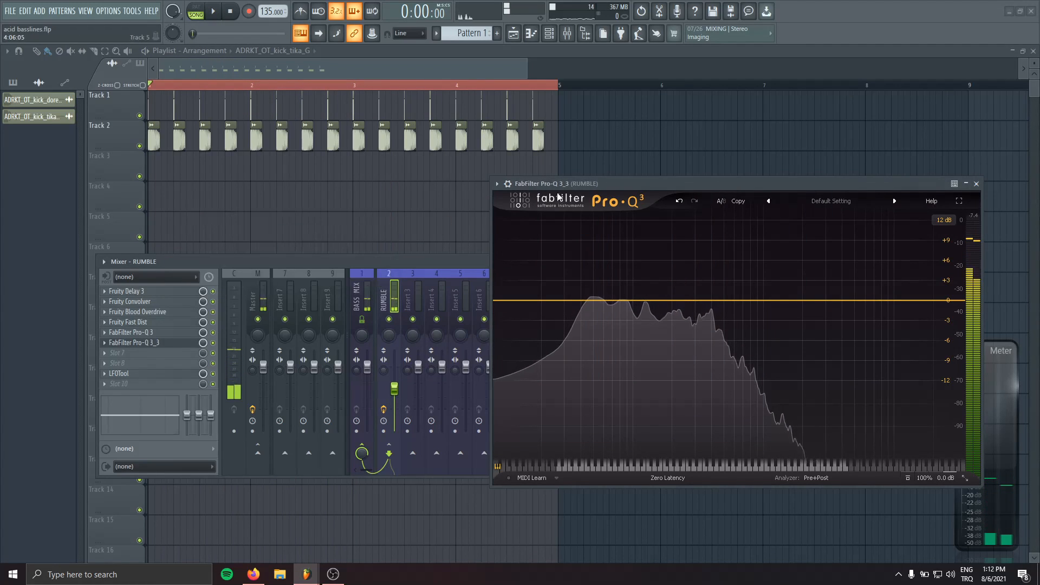
drag(542, 184, 726, 258)
drag(549, 266, 464, 167)
Play the kick and rumble together and set the RUMBLE track's volume to 70%.
click(452, 203)
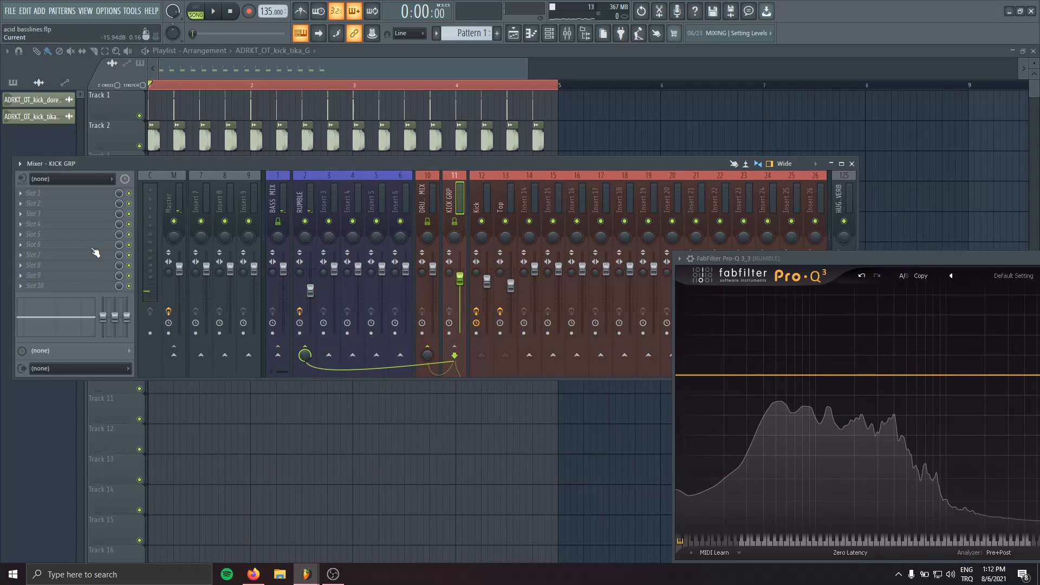
key(space)
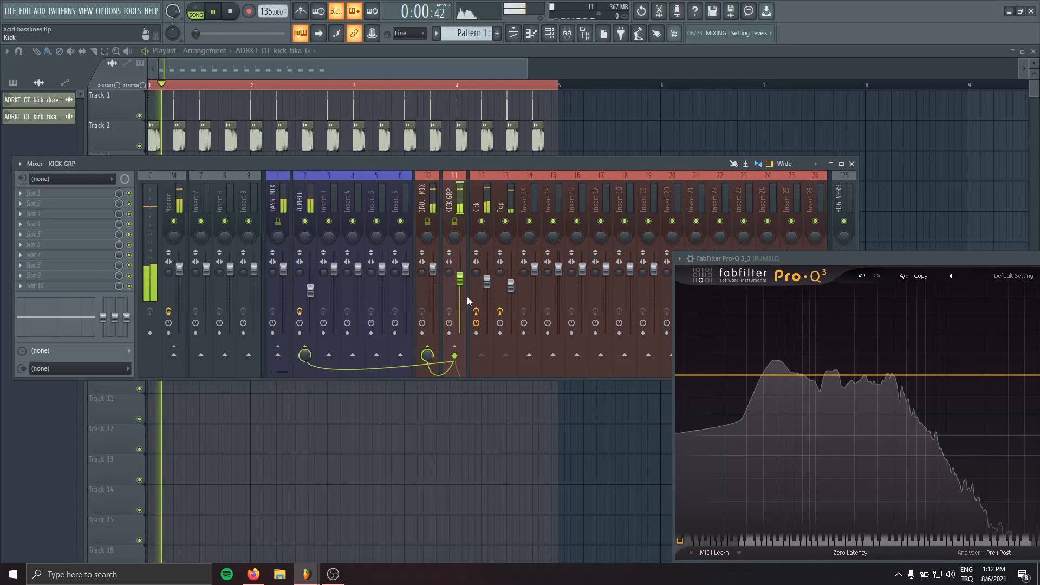
click(311, 293)
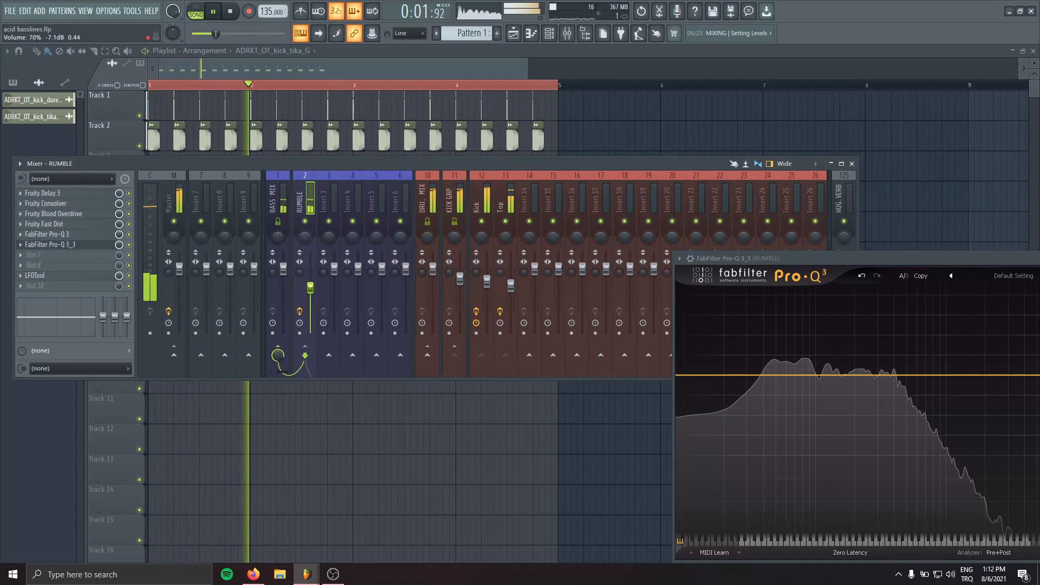
Fine-tune the volume curve in the RUMBLE track's LFOTool and close the plugin.
click(98, 275)
drag(232, 248, 240, 240)
key(Escape)
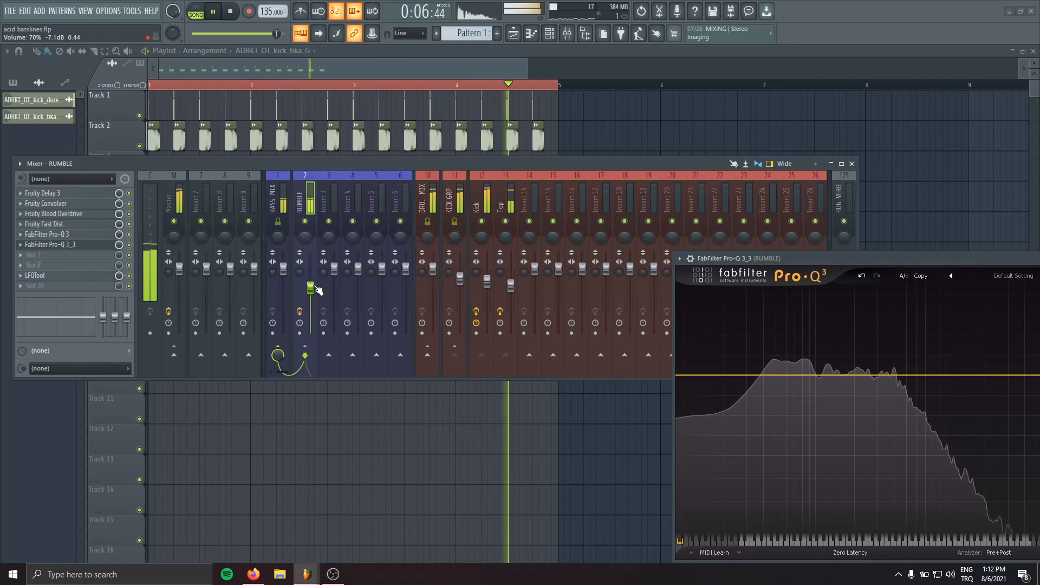
Raise the RUMBLE track's volume during playback, trying up to 100%, and move its Pro-Q 3_3 window closer to the mixer track.
right_click(309, 283)
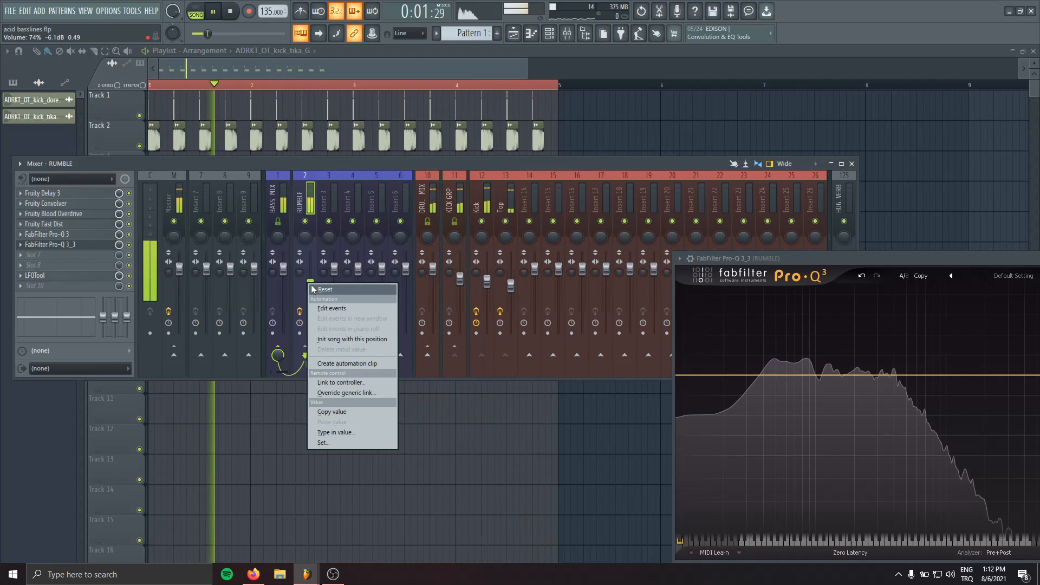
click(325, 428)
drag(743, 255, 465, 188)
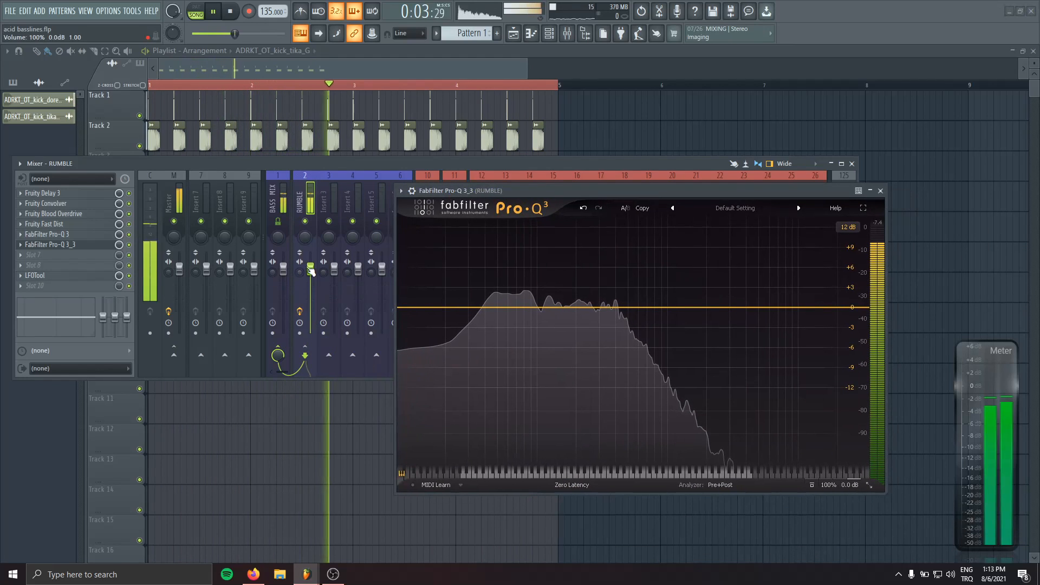
Add a bell cut of -7.30 dB at about 310 Hz with Q 1.385 in the RUMBLE track's Pro-Q 3_3.
drag(606, 307, 607, 352)
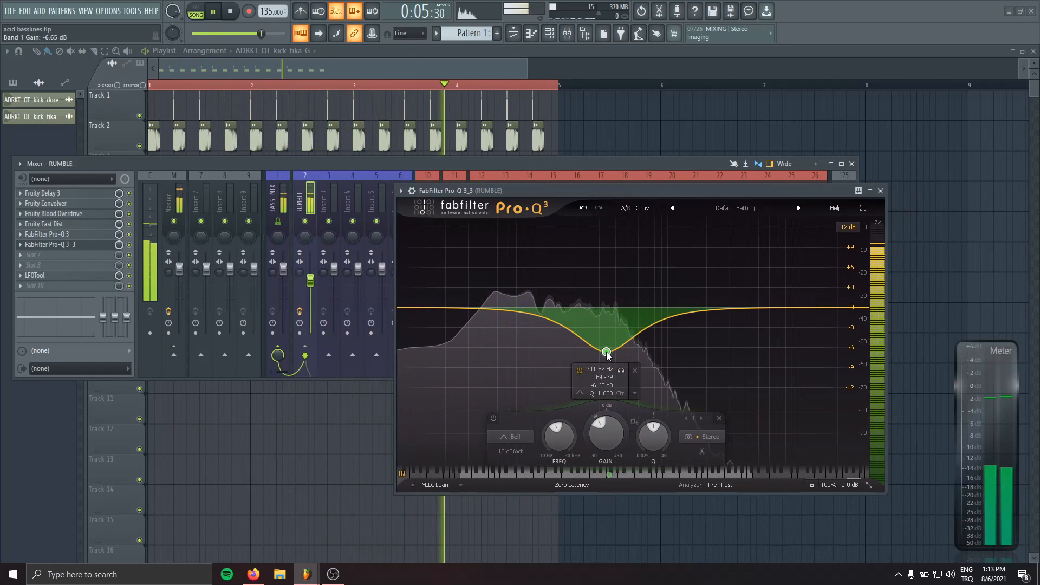
mouse_move(605, 352)
mouse_down()
mouse_move(605, 377)
mouse_move(601, 357)
mouse_up()
scroll(601, 357, up, 4)
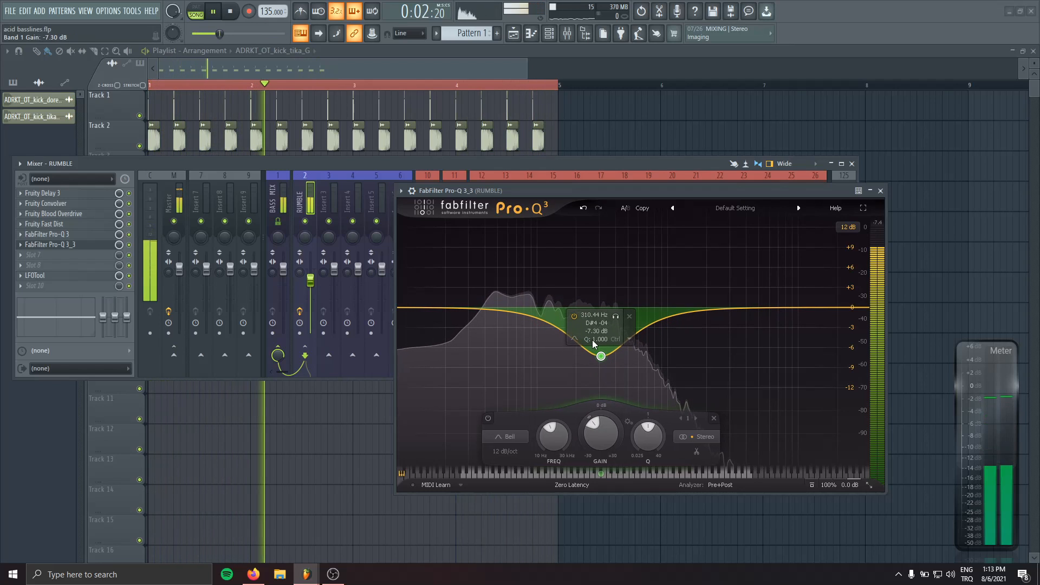
Add a 36 dB/oct high cut at about 806 Hz as band 2 in Pro-Q 3_3 and listen to it.
key(space)
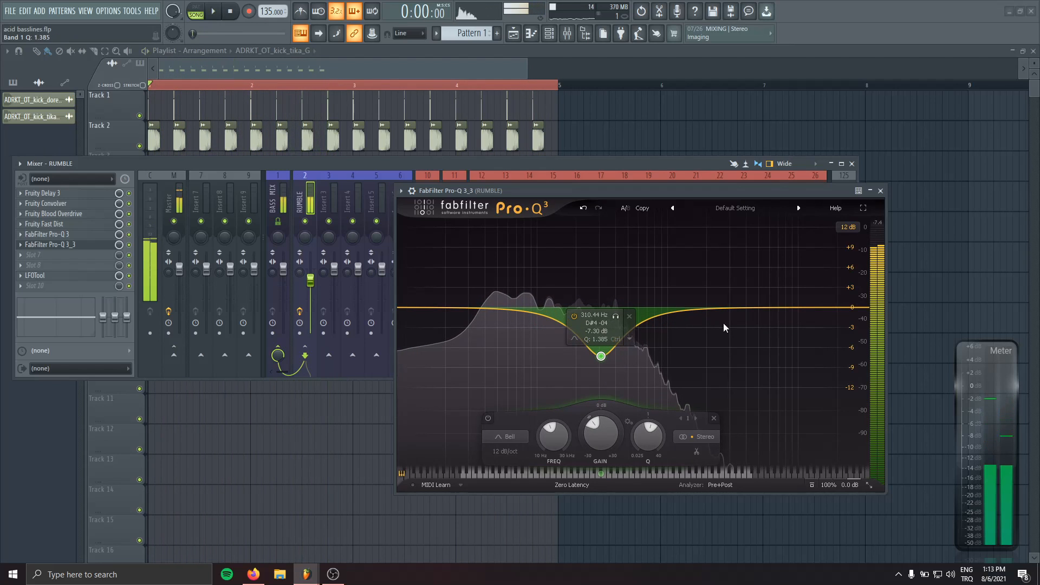
key(space)
click(626, 348)
drag(626, 348, 655, 353)
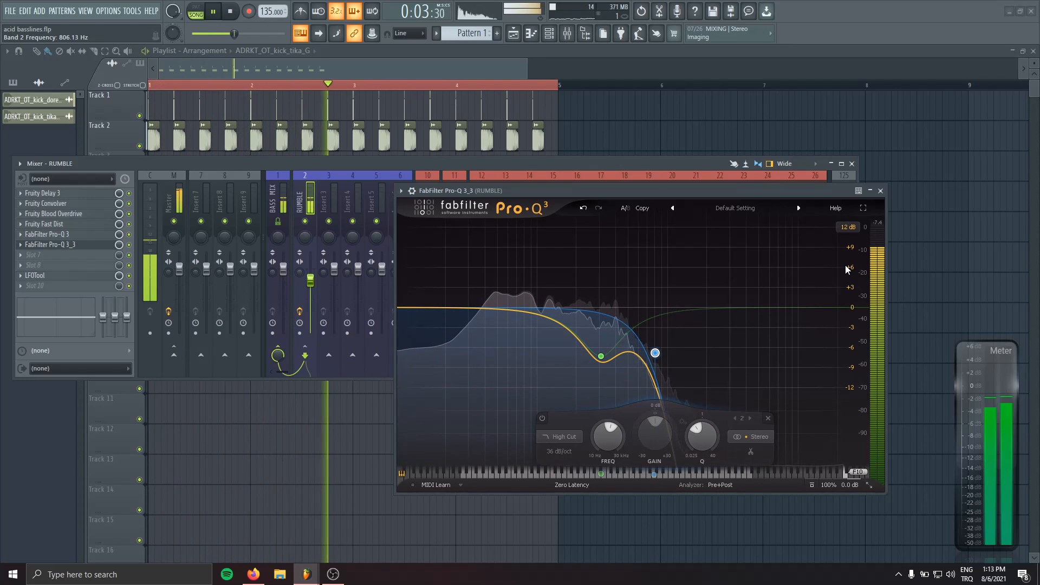
Deepen the bell cut to -9.00 dB at about 307 Hz, stop playback and close Pro-Q 3_3.
mouse_move(600, 356)
mouse_down()
mouse_move(602, 345)
mouse_move(603, 370)
mouse_up()
right_click(599, 358)
double_click(602, 345)
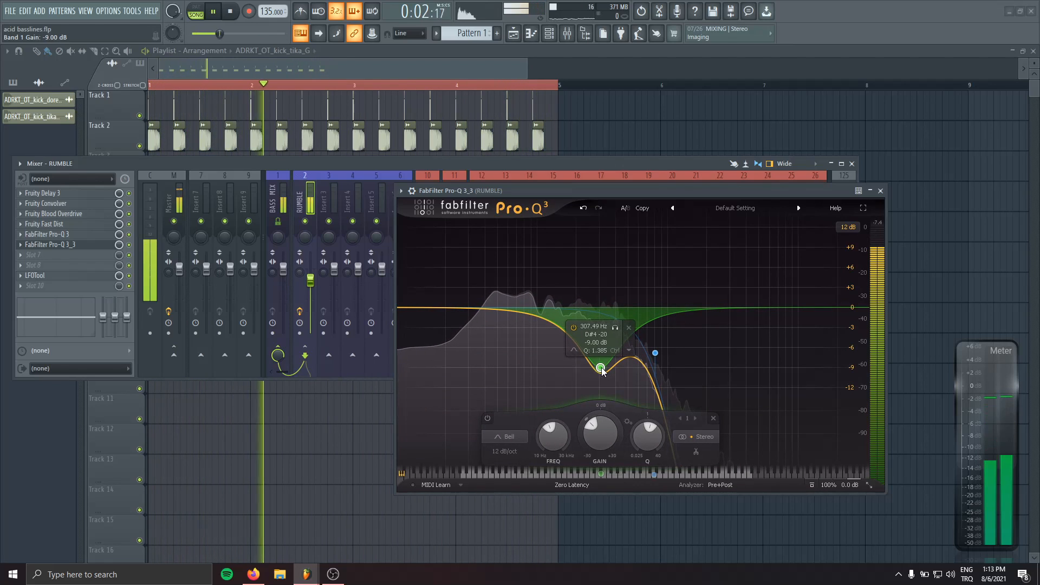
key(space)
key(Escape)
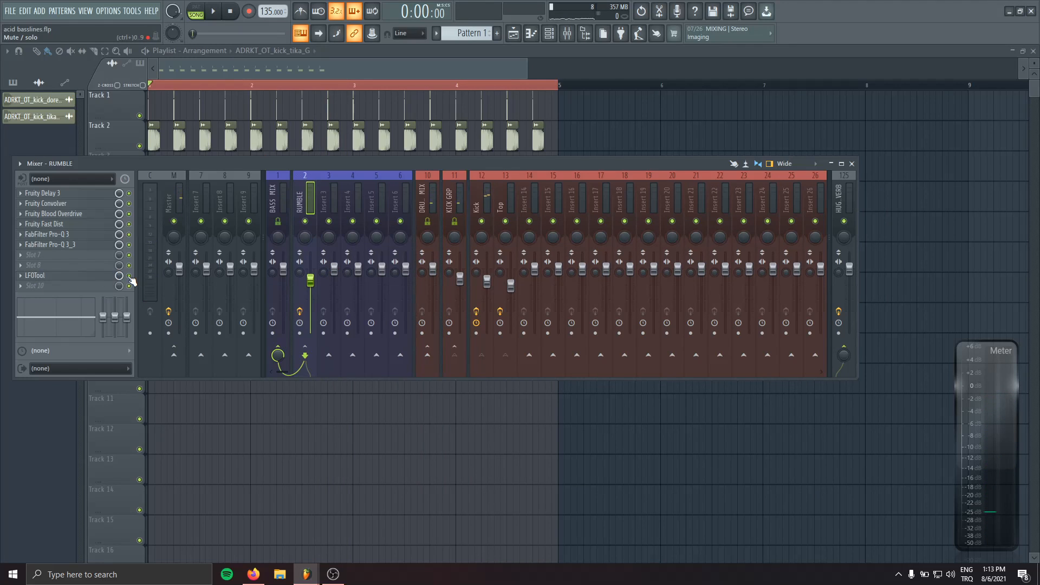
Export the rumble as a wave file named acid basslines and place it in playlist Track 3.
key(F9)
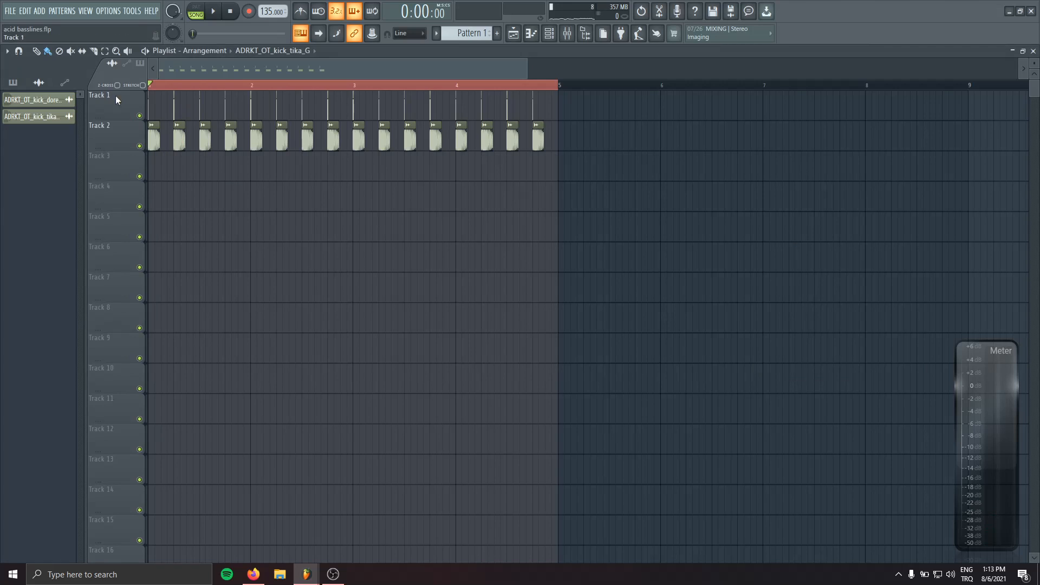
key(F9)
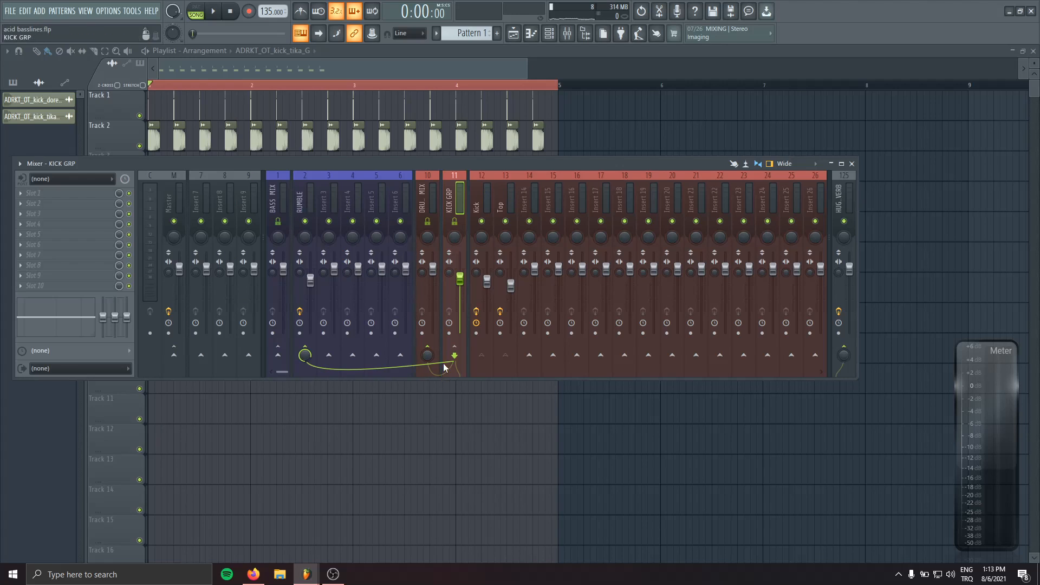
click(12, 11)
mouse_move(65, 109)
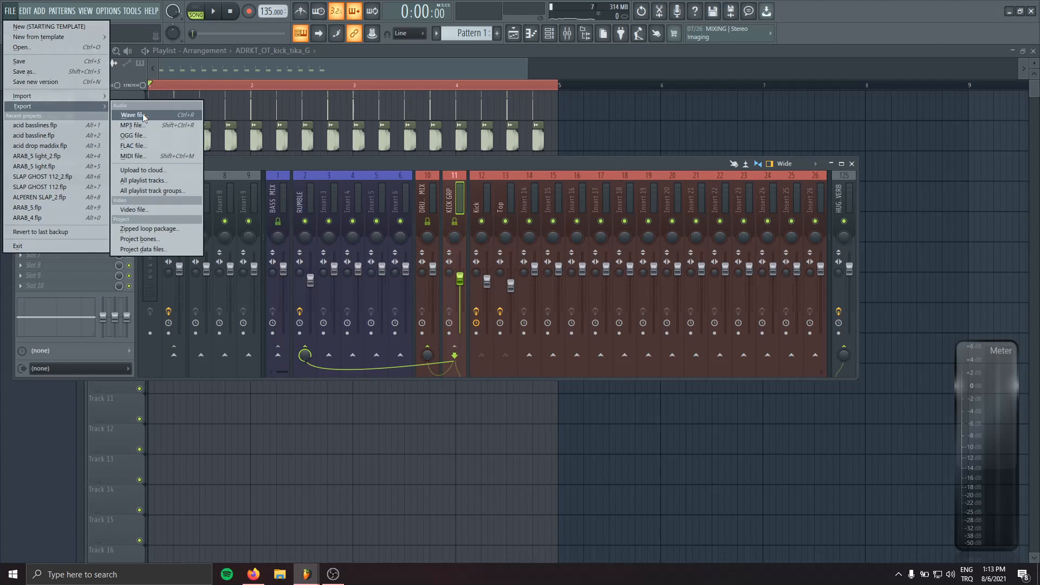
click(142, 110)
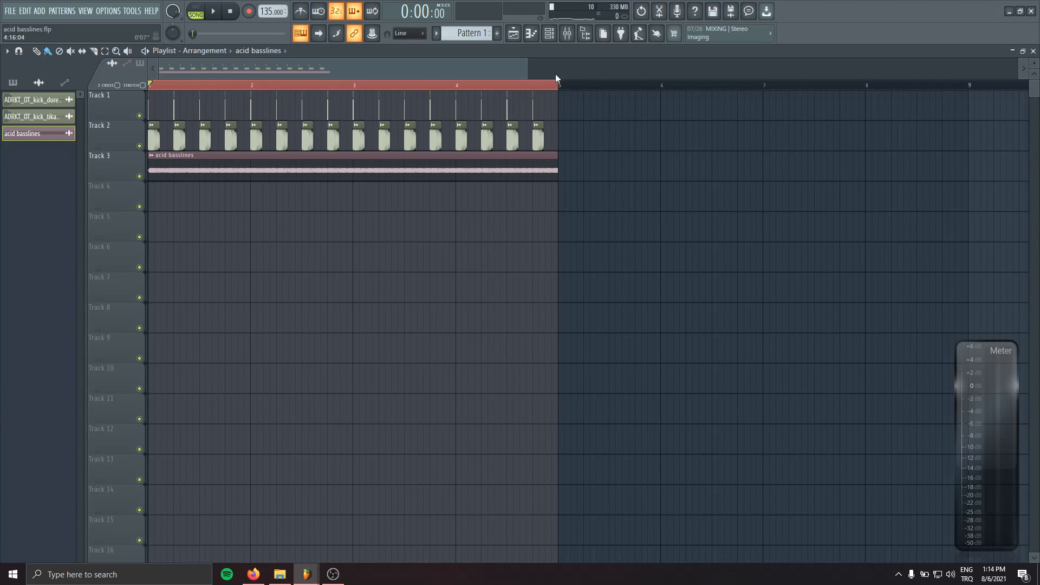
Mute the original RUMBLE mixer track and rename Insert 3 as RUMBLE 2.
click(566, 33)
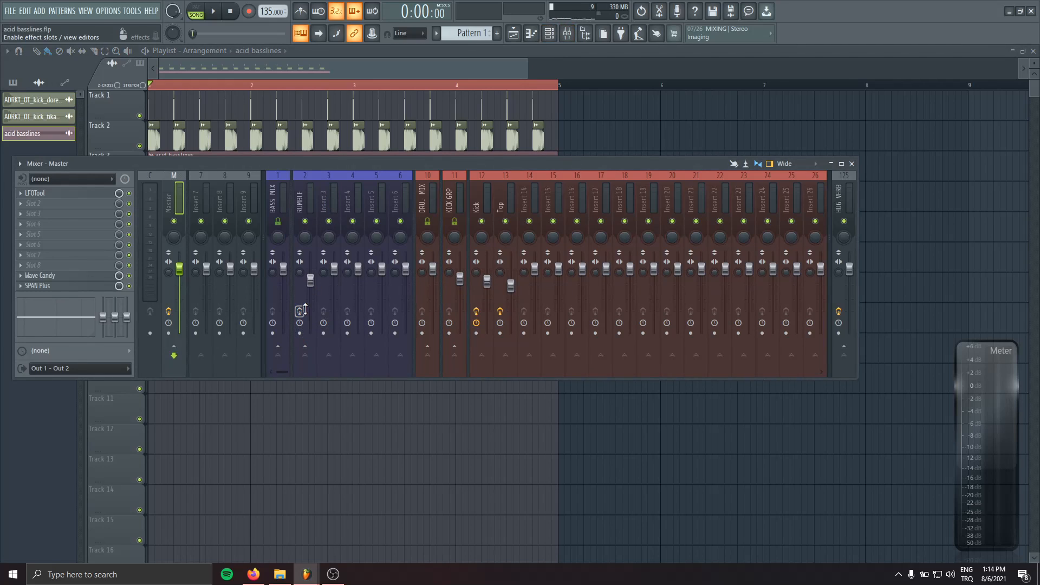
click(329, 234)
double_click(336, 195)
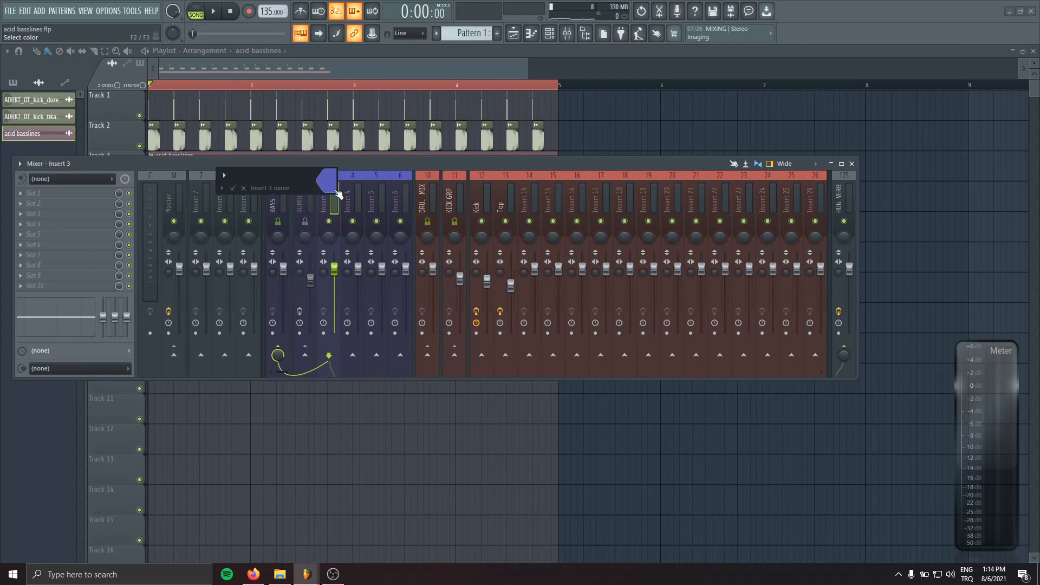
text(RUMBLE)
key(Escape)
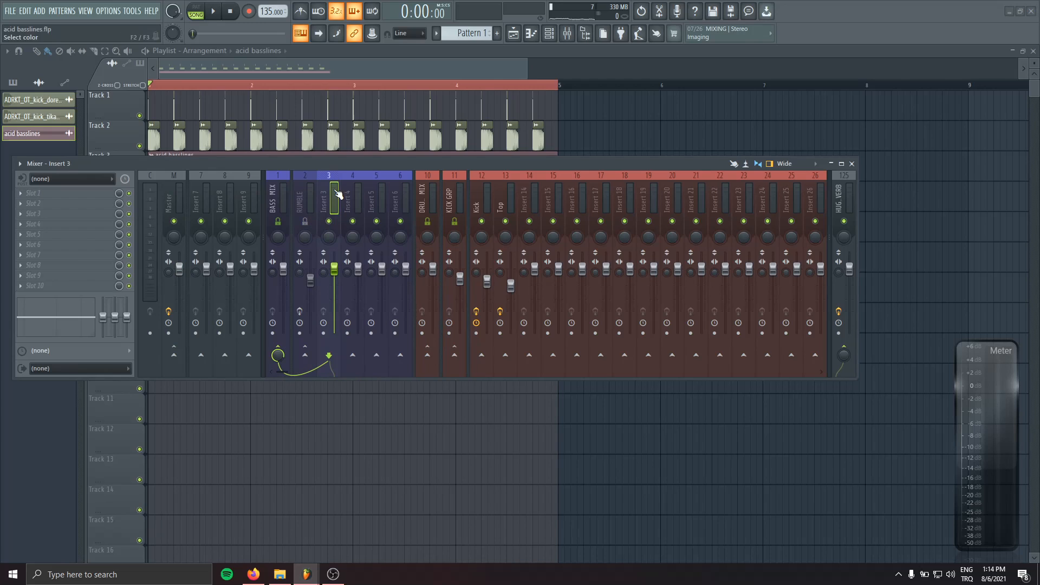
Normalize the acid basslines sample and fill the four bars of Track 3 with one-bar copies of its clip.
key(F9)
double_click(221, 171)
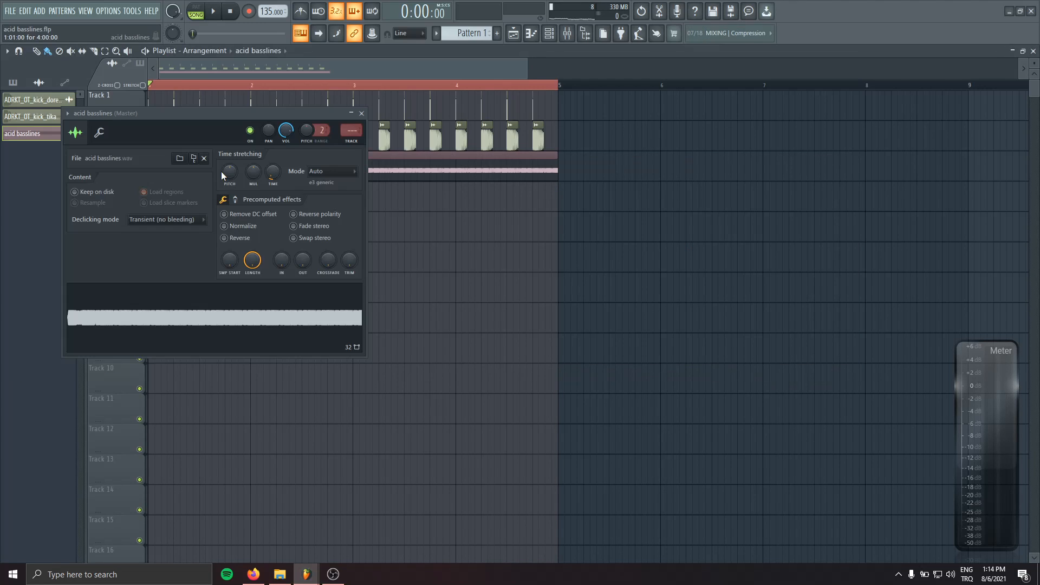
click(362, 113)
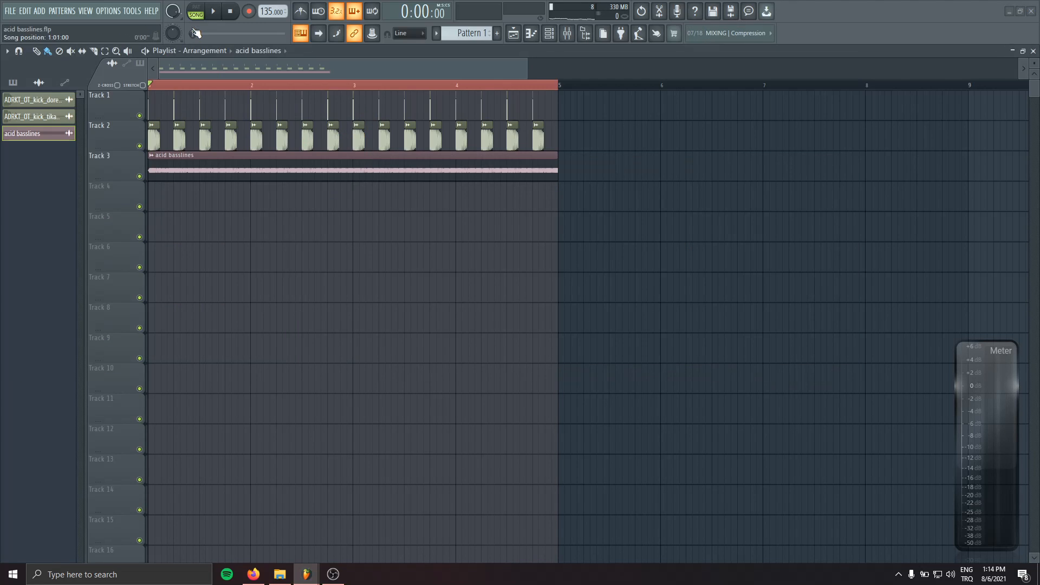
double_click(189, 171)
click(252, 230)
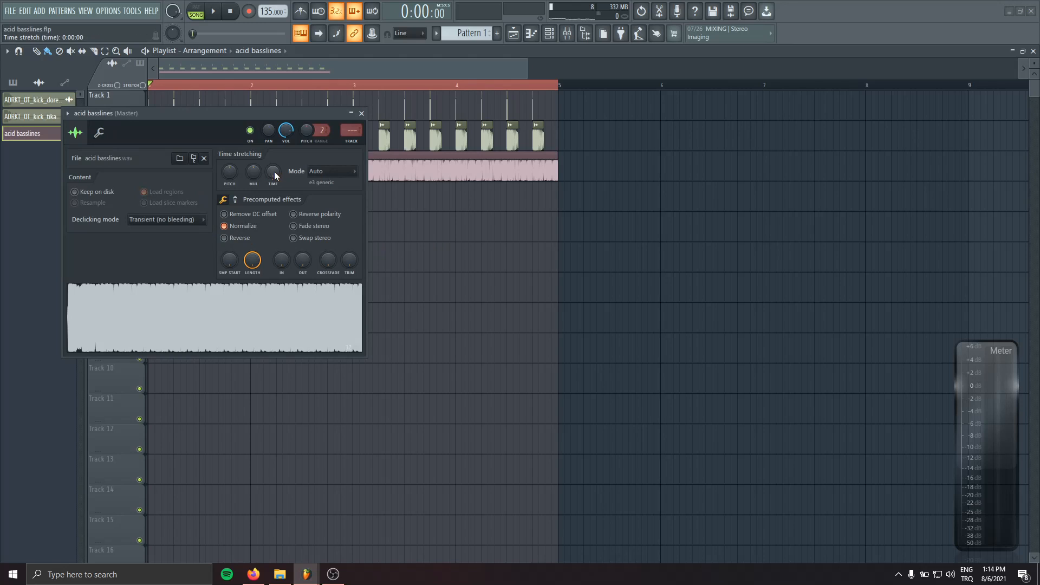
click(351, 114)
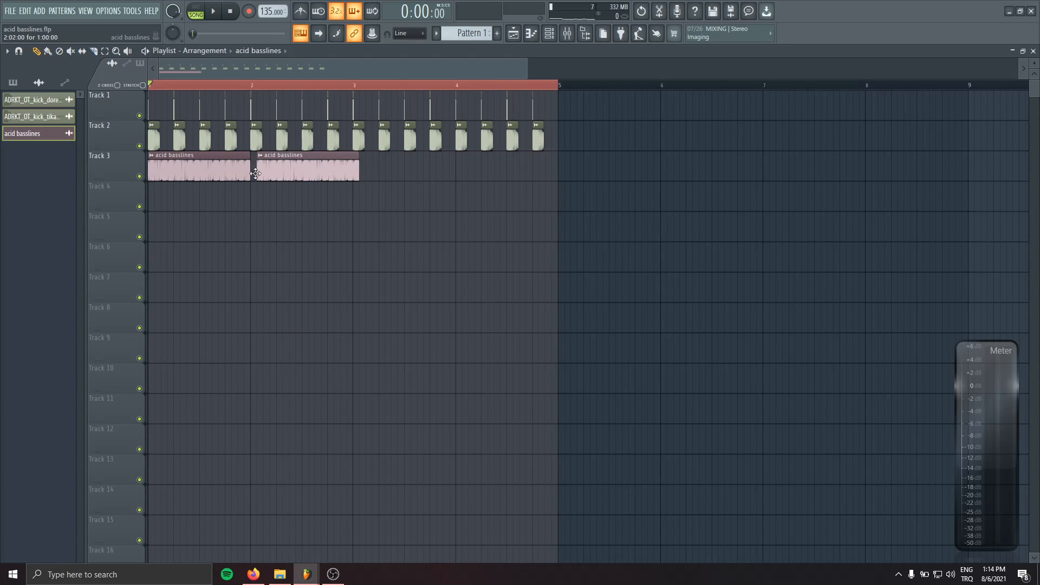
mouse_move(451, 174)
mouse_down()
mouse_move(470, 174)
mouse_move(451, 174)
mouse_up()
Copy the RUMBLE track's LFOTool with its curve to RUMBLE 2 and open the Master's LFOTool to monitor the waveform.
click(567, 33)
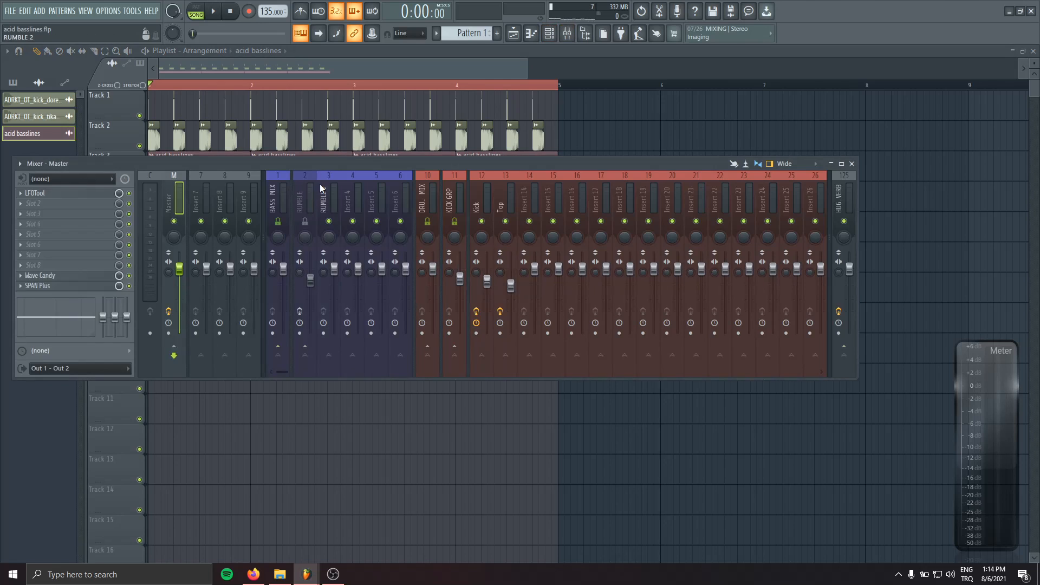
click(24, 276)
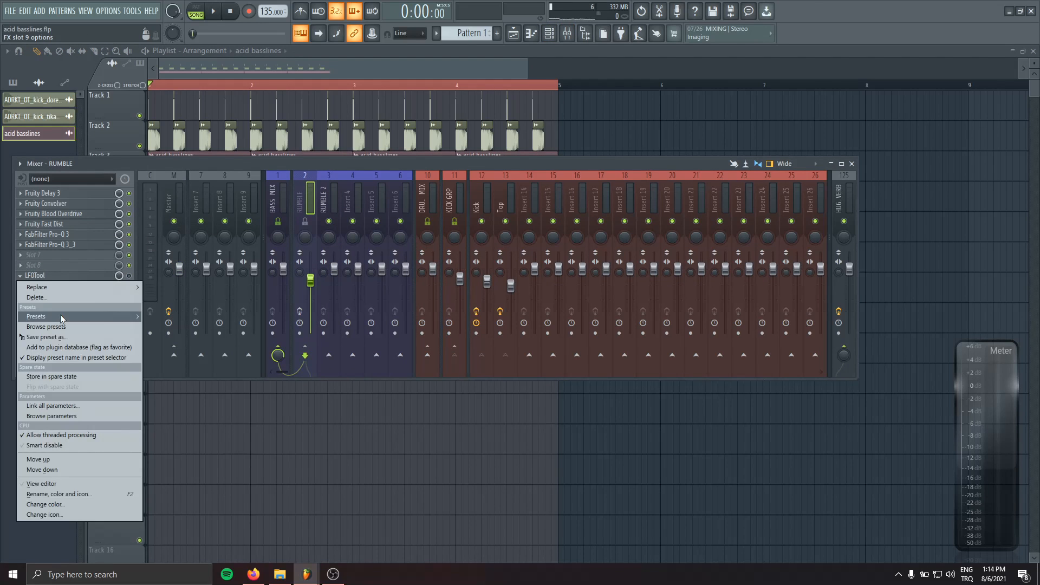
drag(54, 326, 329, 188)
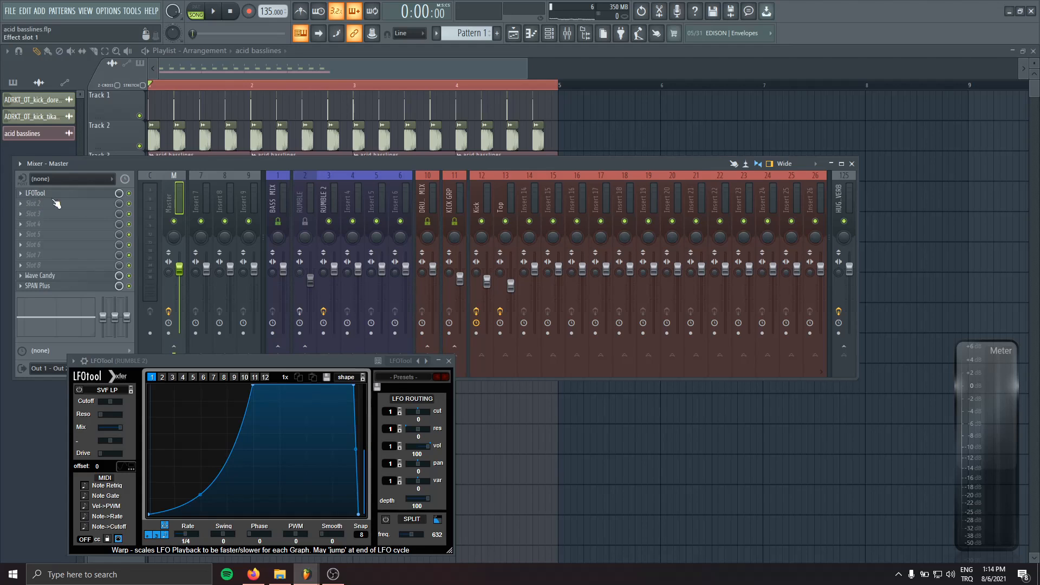
click(53, 197)
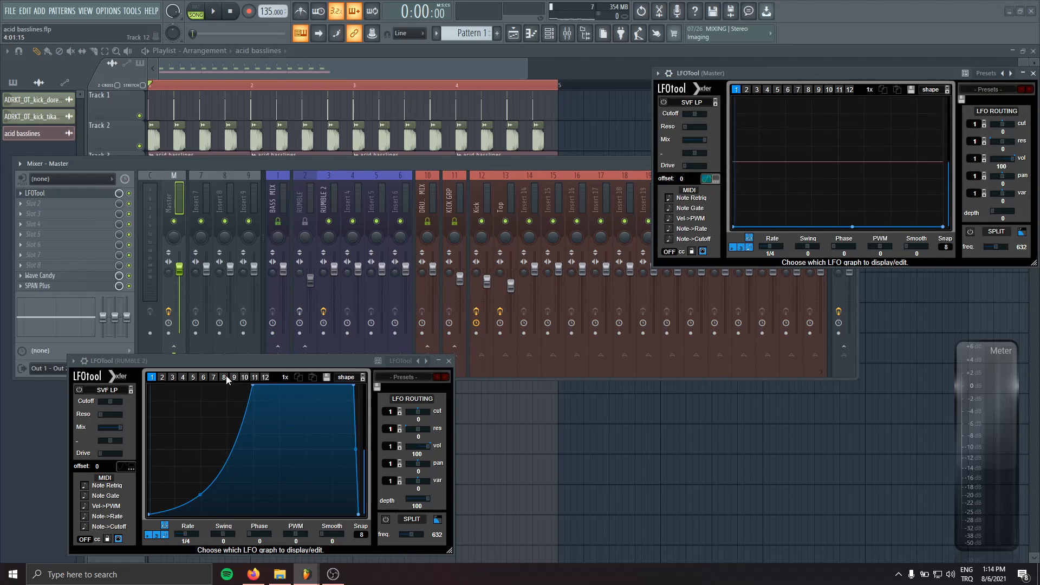
drag(241, 362, 287, 241)
Route the acid basslines sample to mixer track 3, RUMBLE 2, and close the sample settings.
key(space)
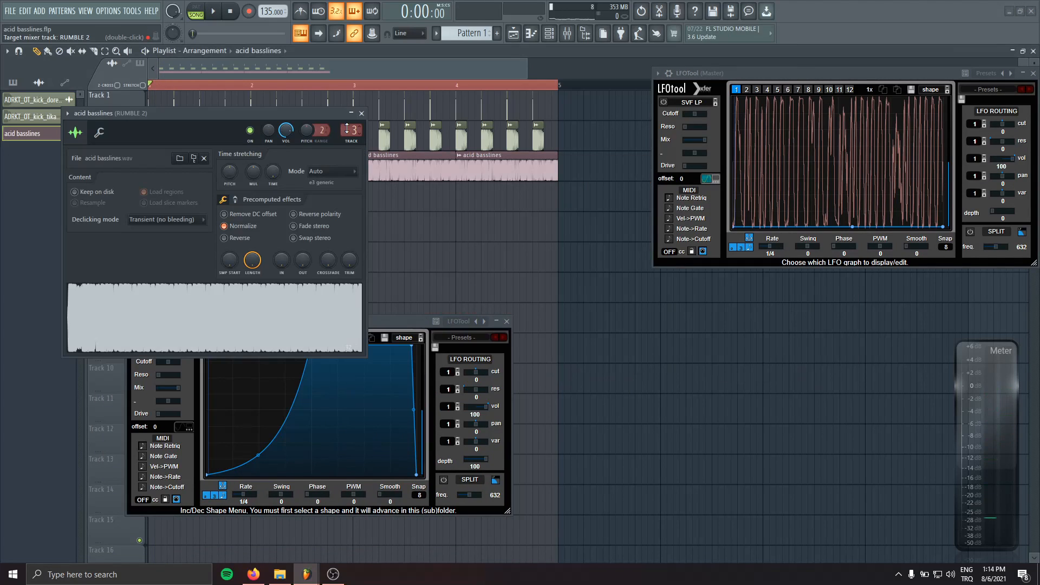
double_click(351, 130)
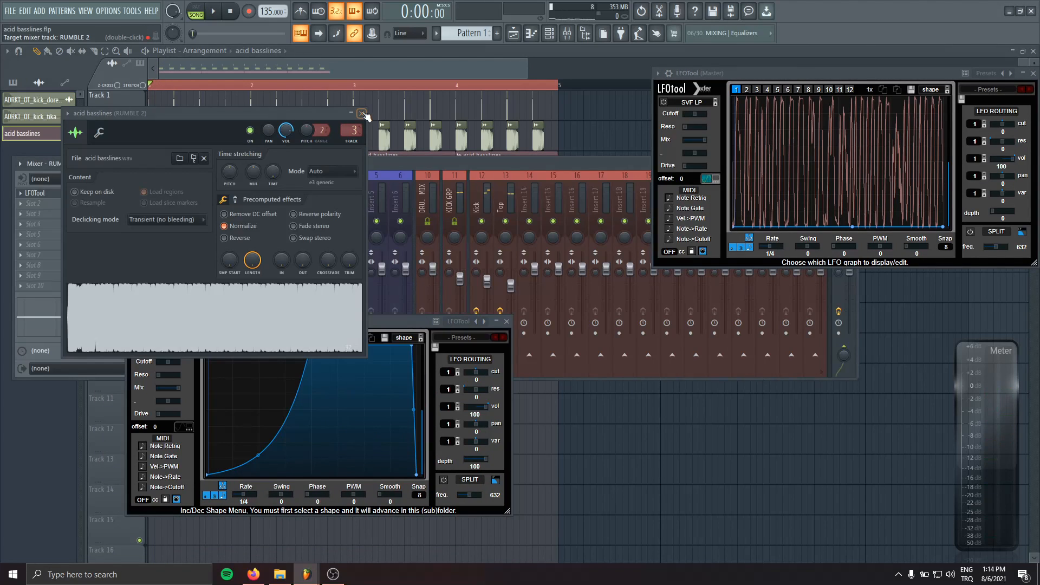
click(361, 114)
Play the rendered rumble with the kick, lower the RUMBLE 2 track's volume to balance them and close its LFOTool.
key(space)
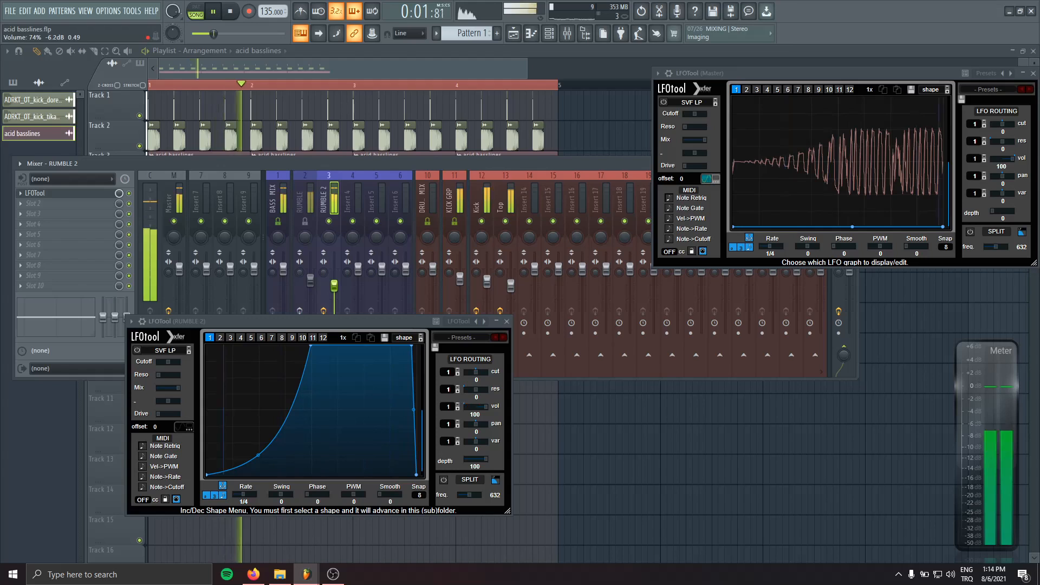
key(space)
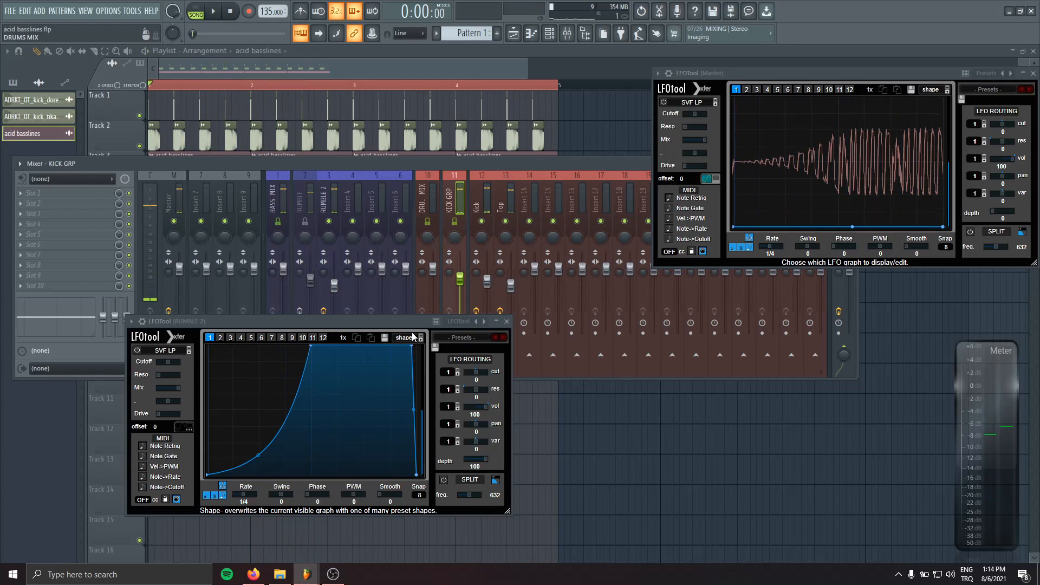
drag(413, 321, 391, 340)
key(space)
drag(334, 285, 335, 293)
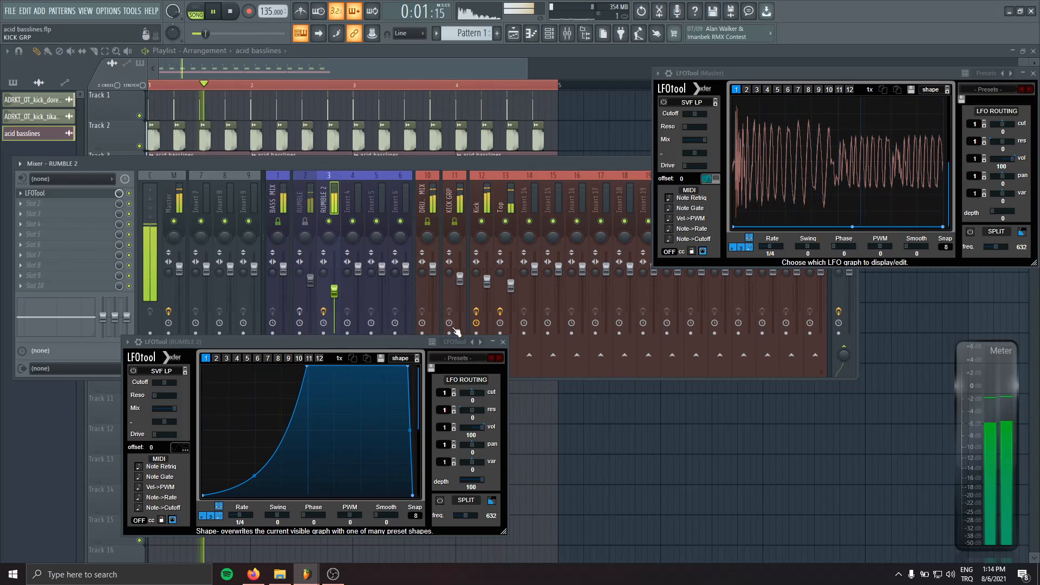
click(502, 341)
Insert Pro-Q 3 before LFOTool on RUMBLE 2 with a 36 dB/oct high cut at 279.50 Hz, Q 0.836, and close it.
click(329, 182)
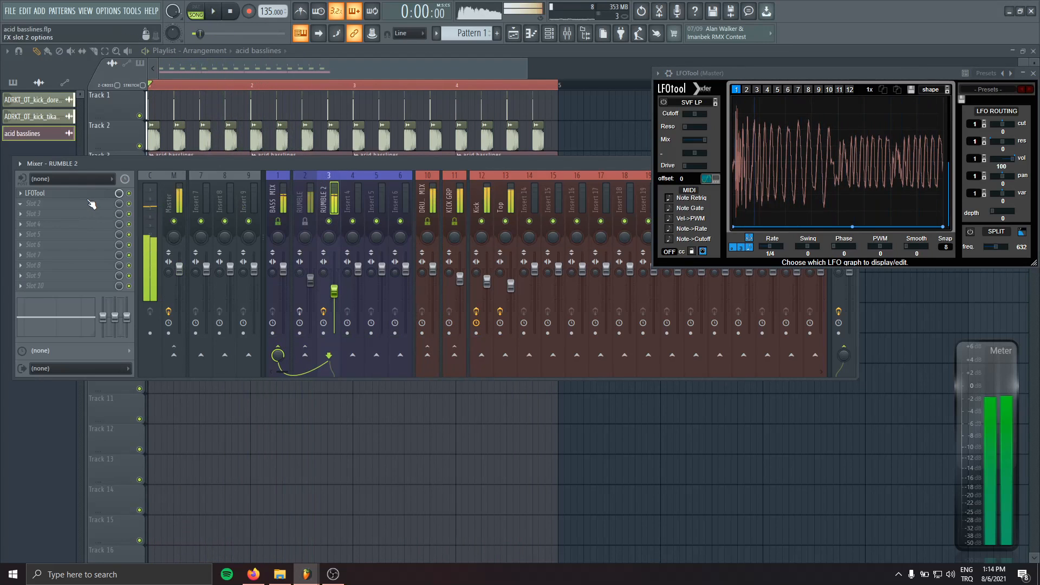
drag(481, 202, 233, 211)
key(space)
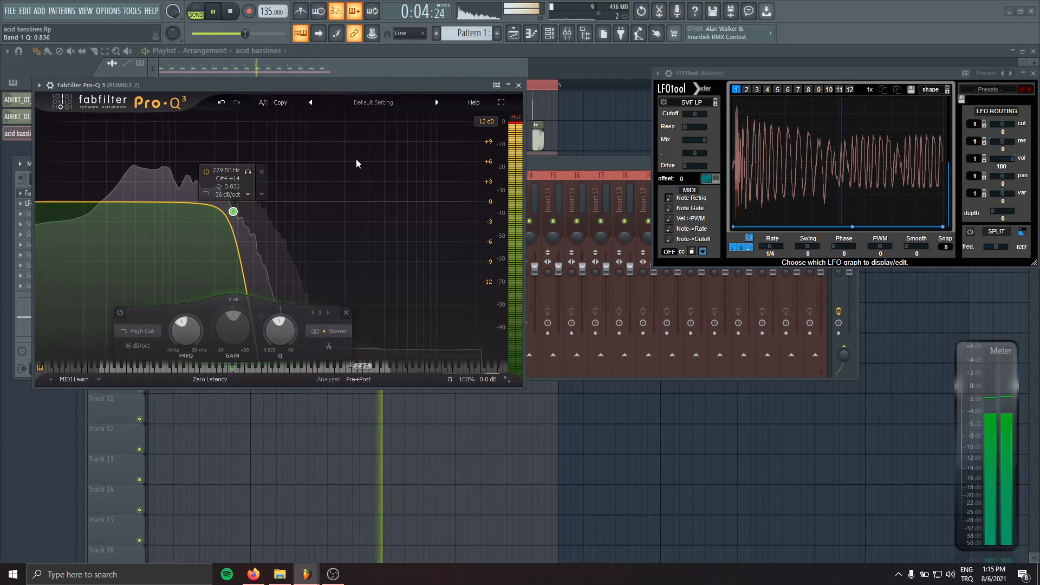
key(Escape)
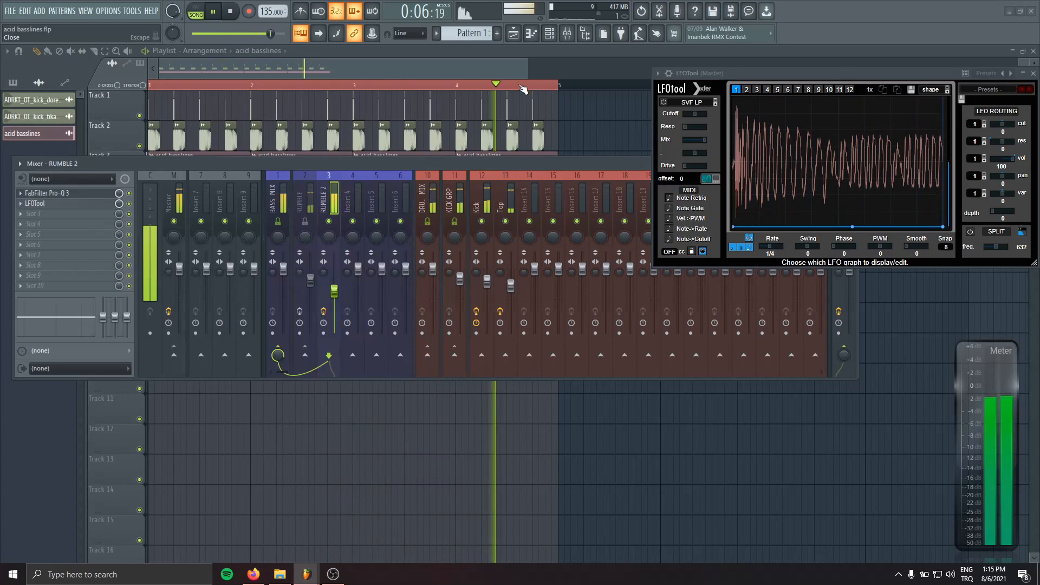
Set the RUMBLE 2 track's volume to about 67% (-8.0 dB) and stop playback.
drag(335, 291, 336, 290)
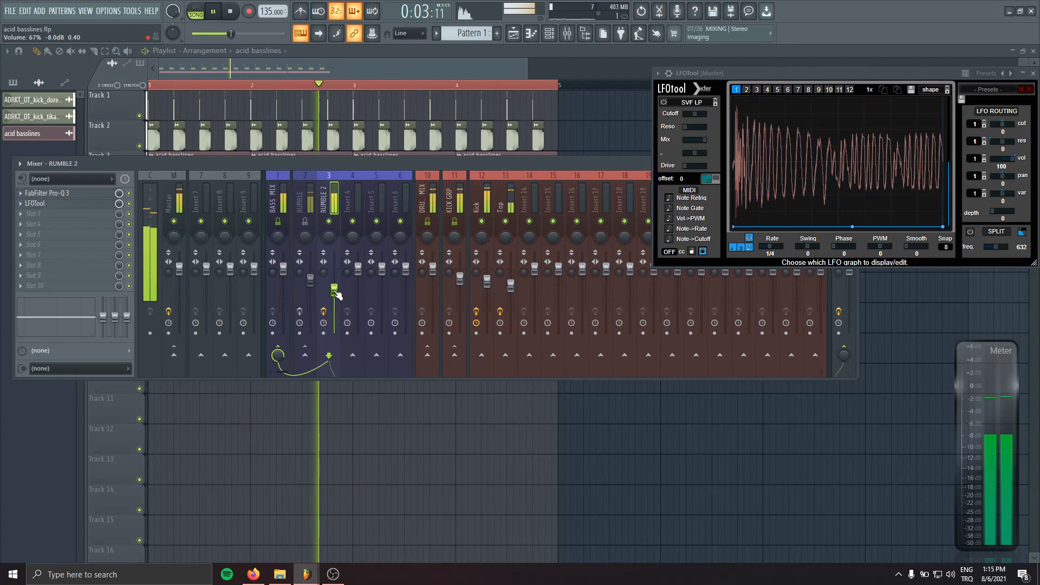
key(space)
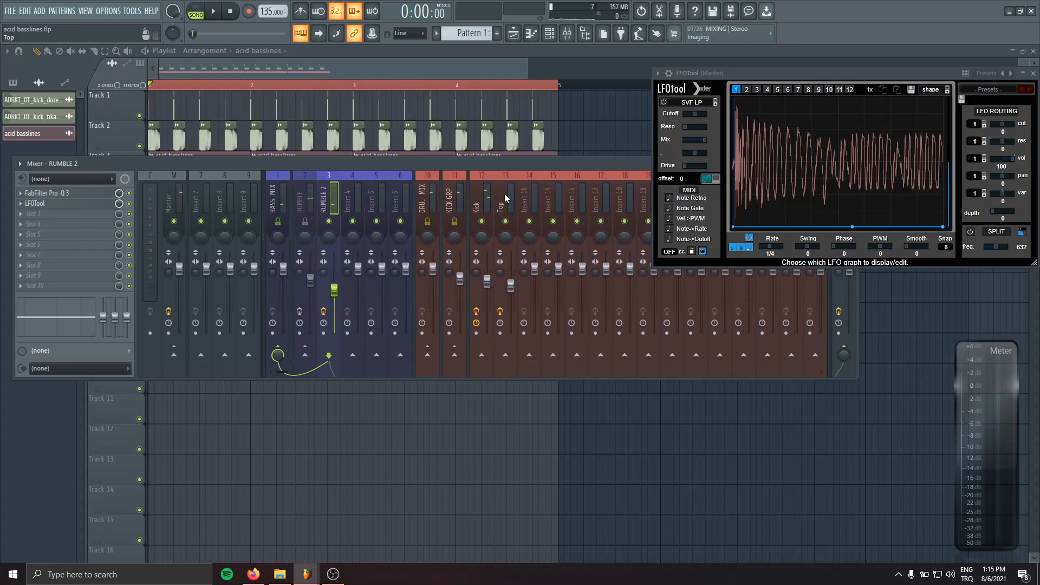
Rename mixer track 9 as KIK BASS.
double_click(239, 187)
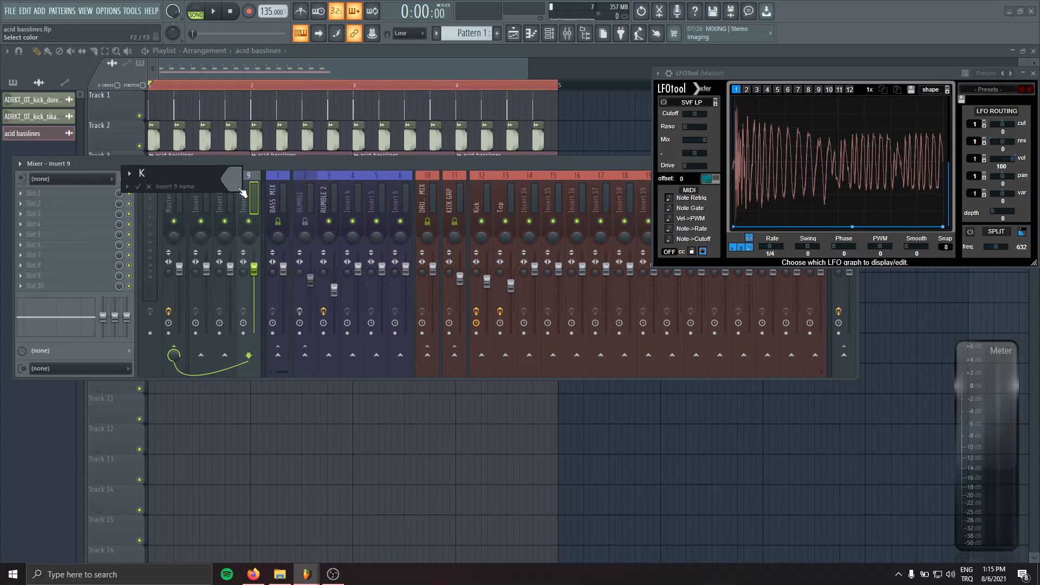
text(KIK BASS)
key(Return)
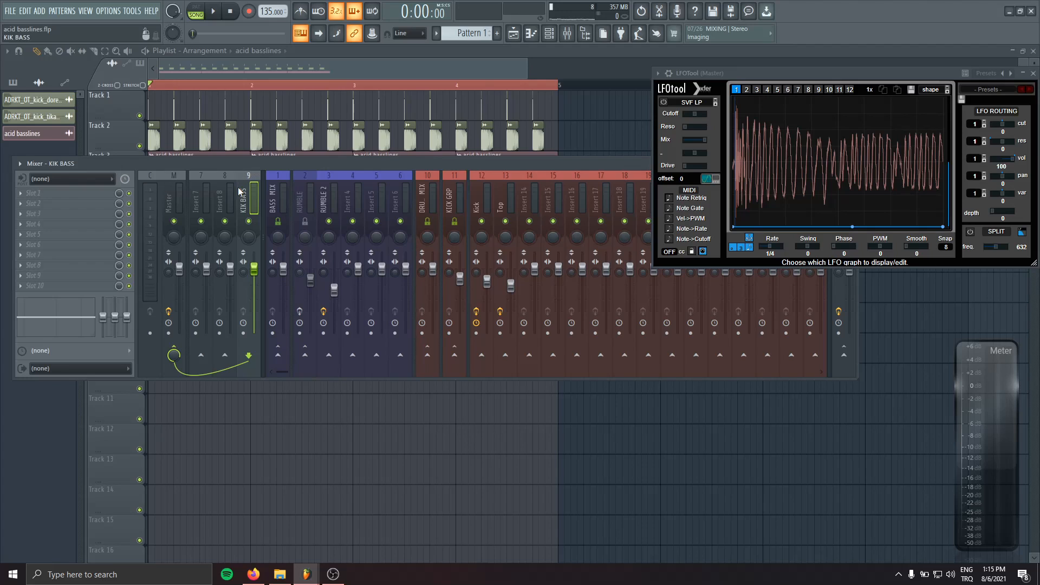
Route BASS MIX and KICK GRP to the KIK BASS track instead of to Master and DRUMS MIX.
click(274, 190)
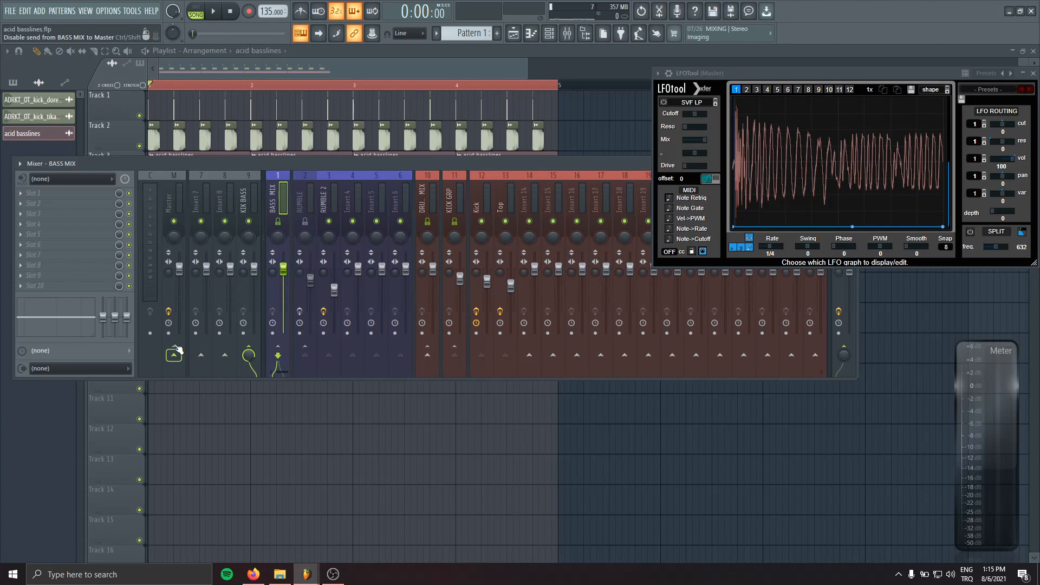
click(431, 194)
click(454, 198)
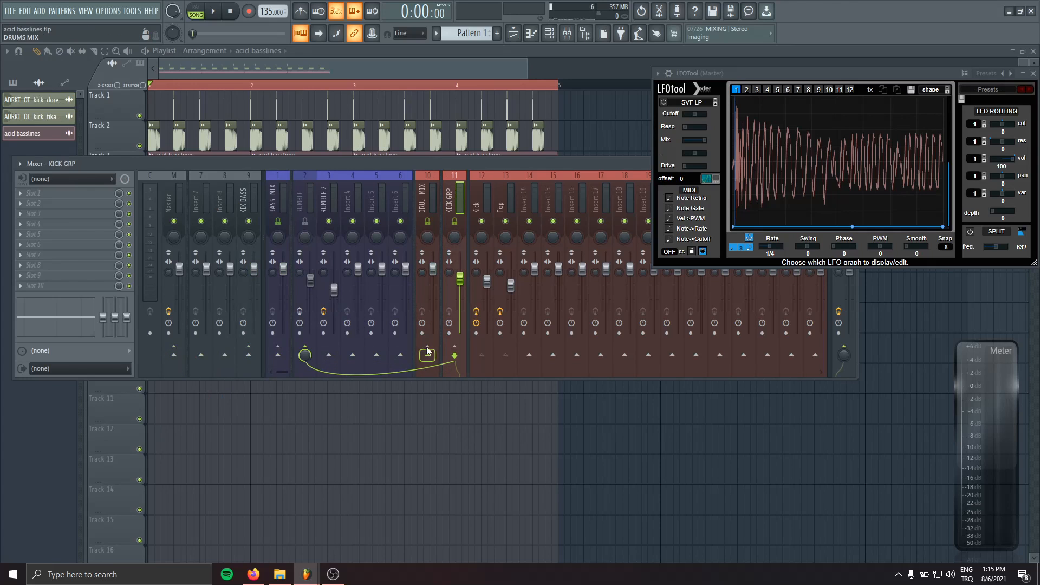
click(252, 341)
Insert Black Box Analog Design HG-2 on KIK BASS with saturation at 23% and pentode and triode at about 57%, playing the mix.
click(104, 197)
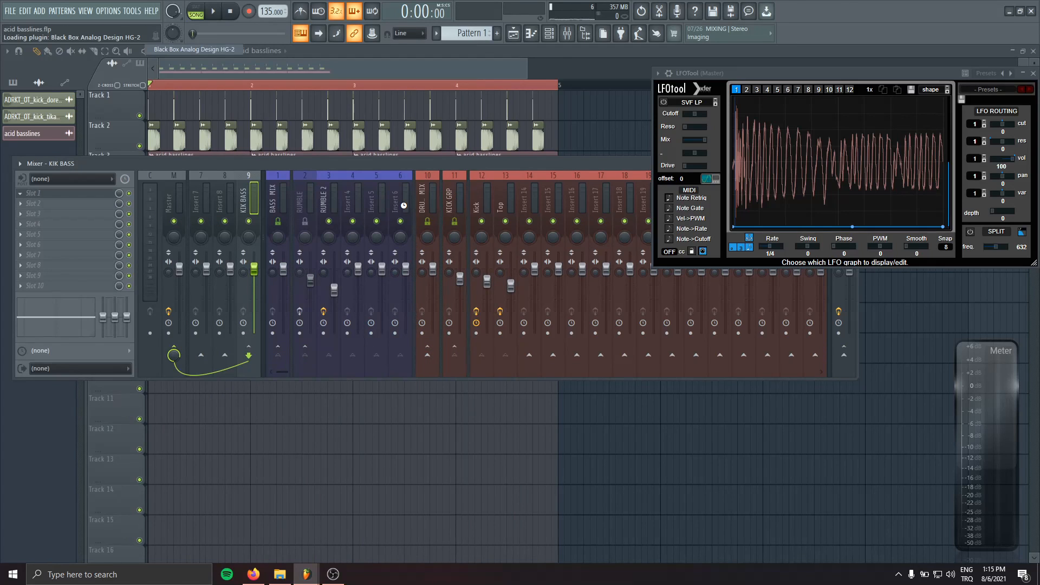
drag(290, 52, 326, 83)
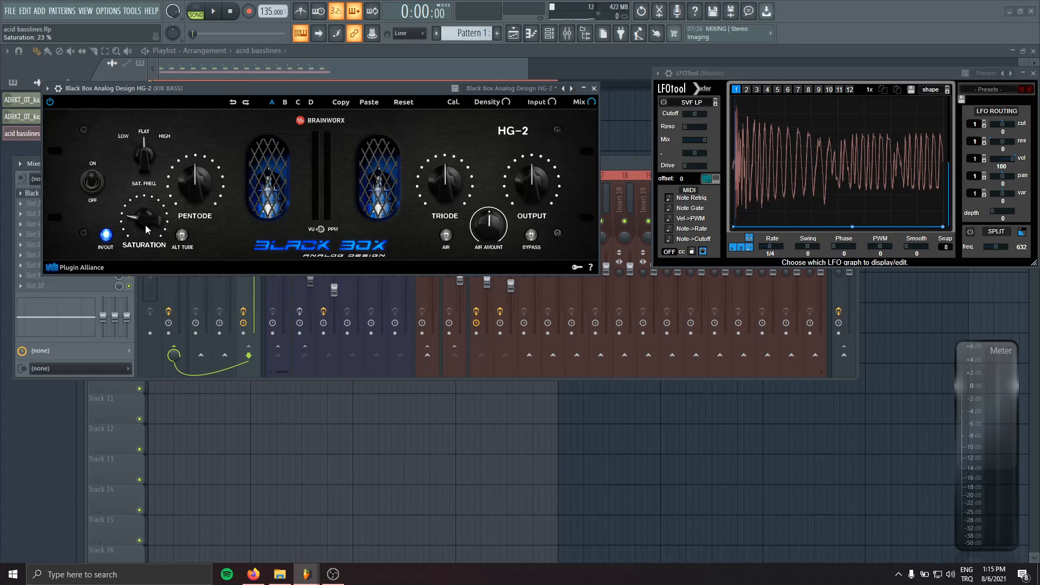
drag(186, 89, 191, 133)
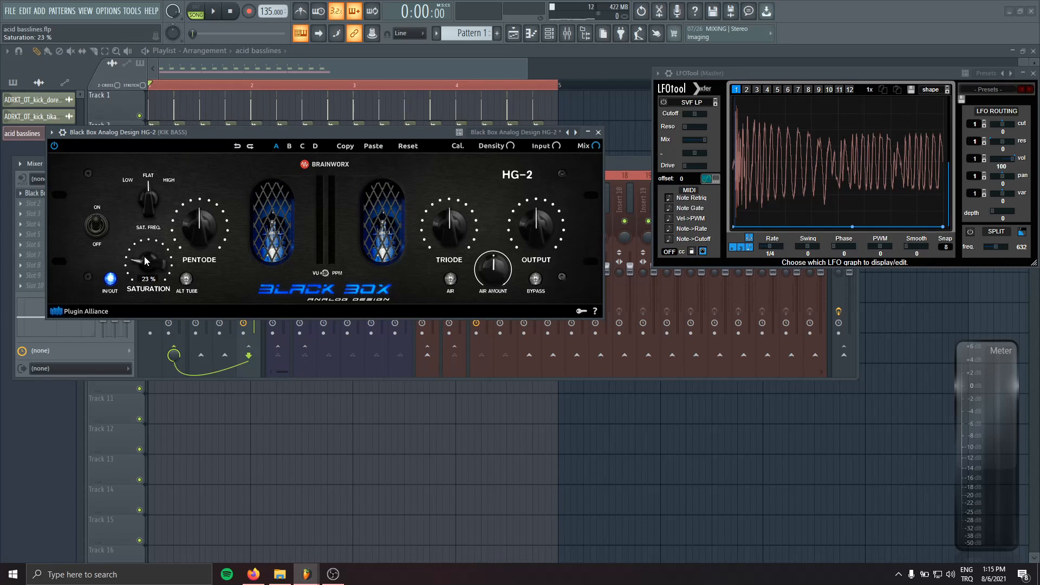
key(space)
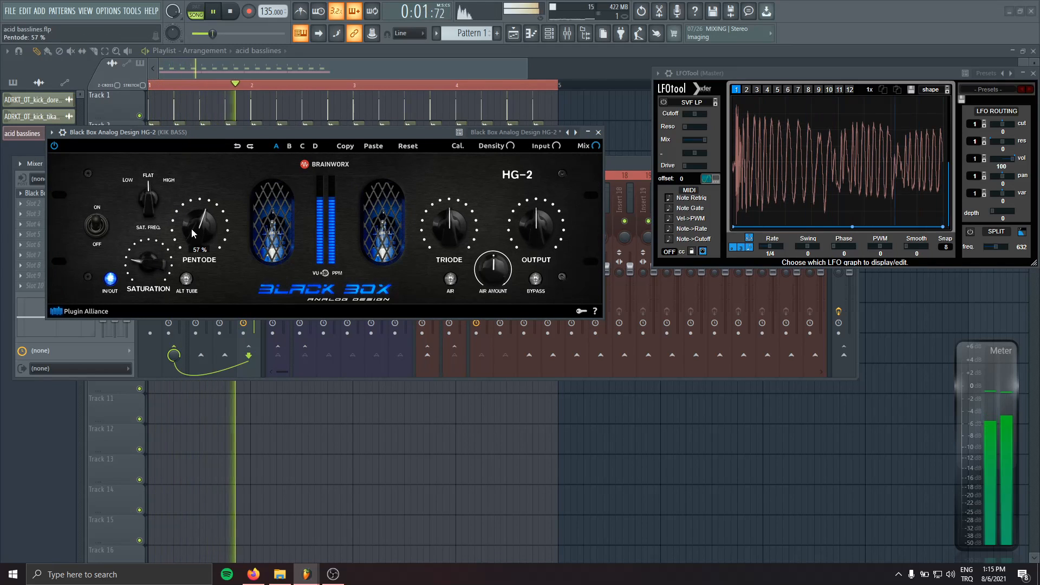
scroll(436, 225, up, 3)
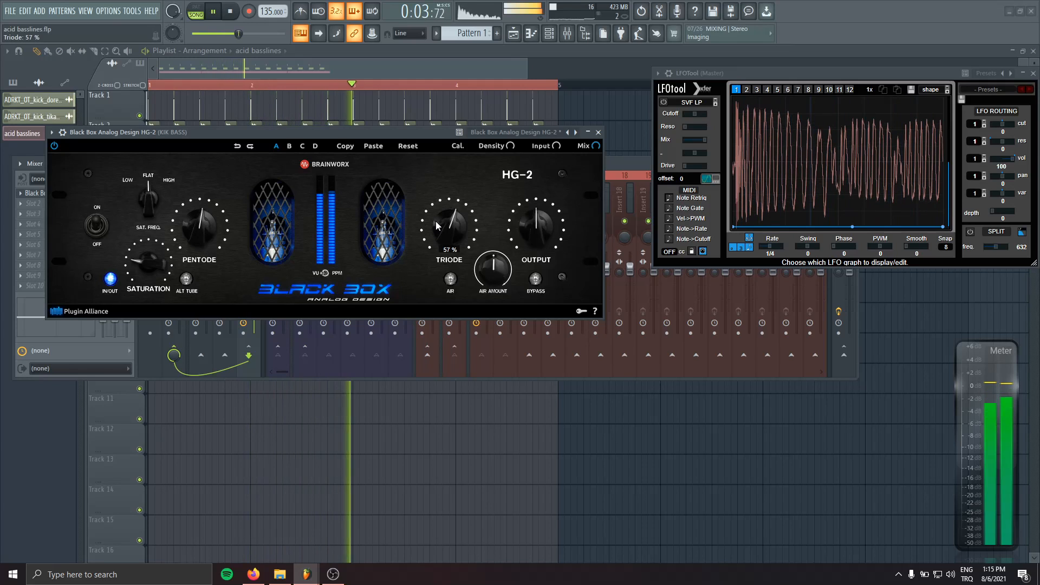
Compare the playing mix with HG-2 switched off and on, lowering its output to about 36% to match levels, and leave it on.
click(97, 238)
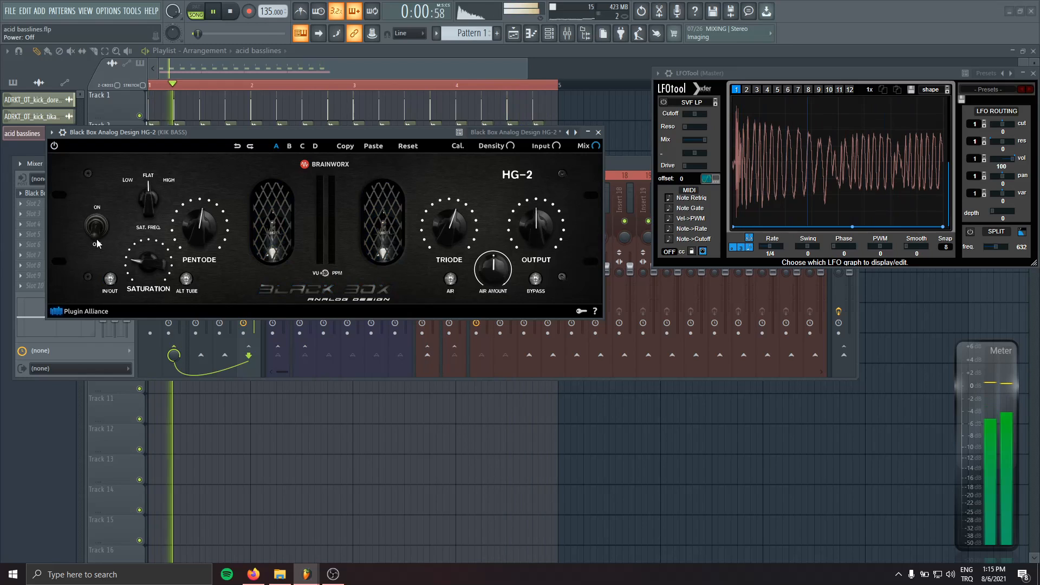
click(98, 222)
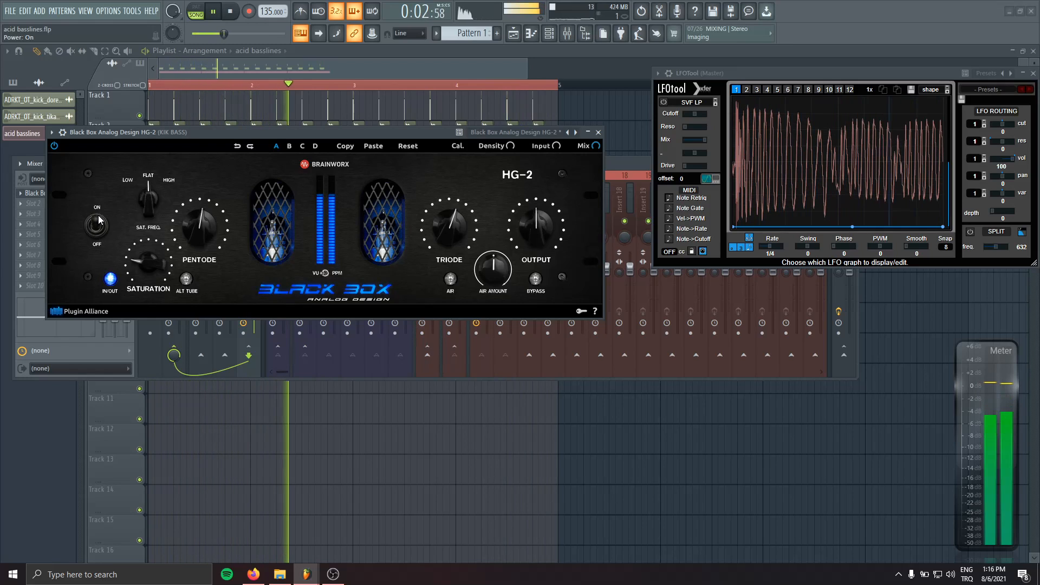
key(space)
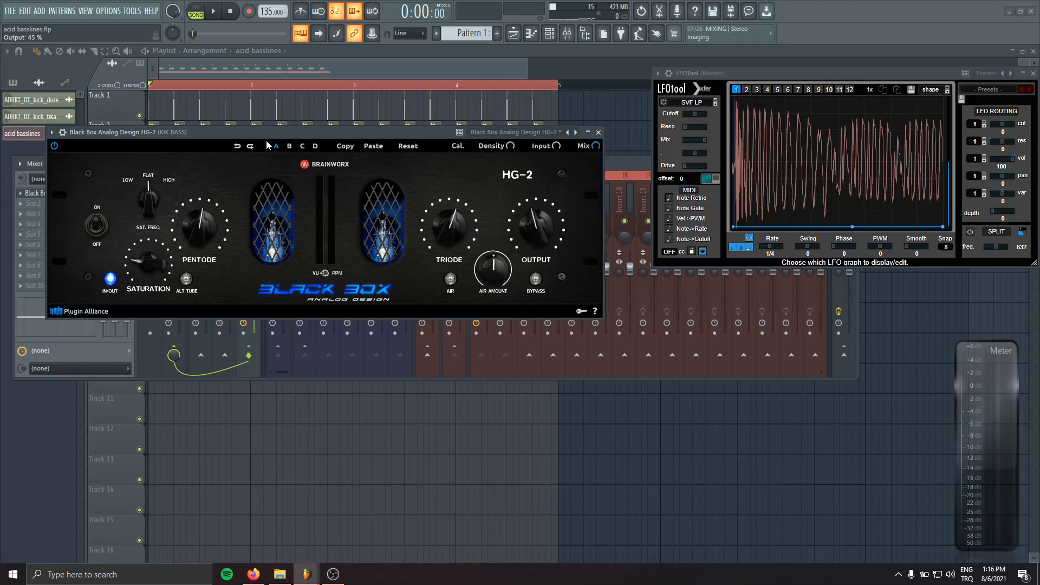
drag(266, 134, 284, 157)
key(space)
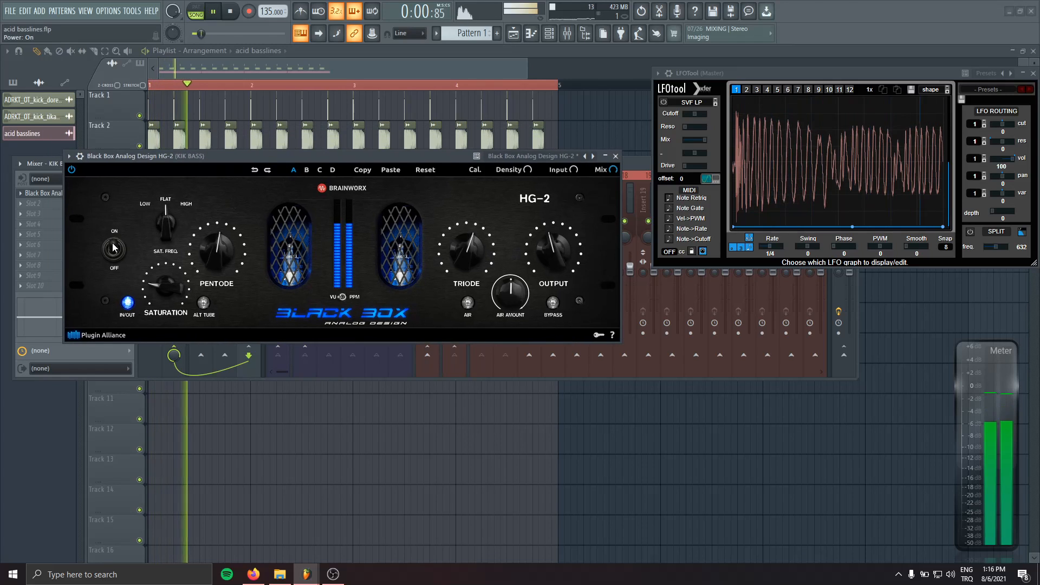
click(113, 259)
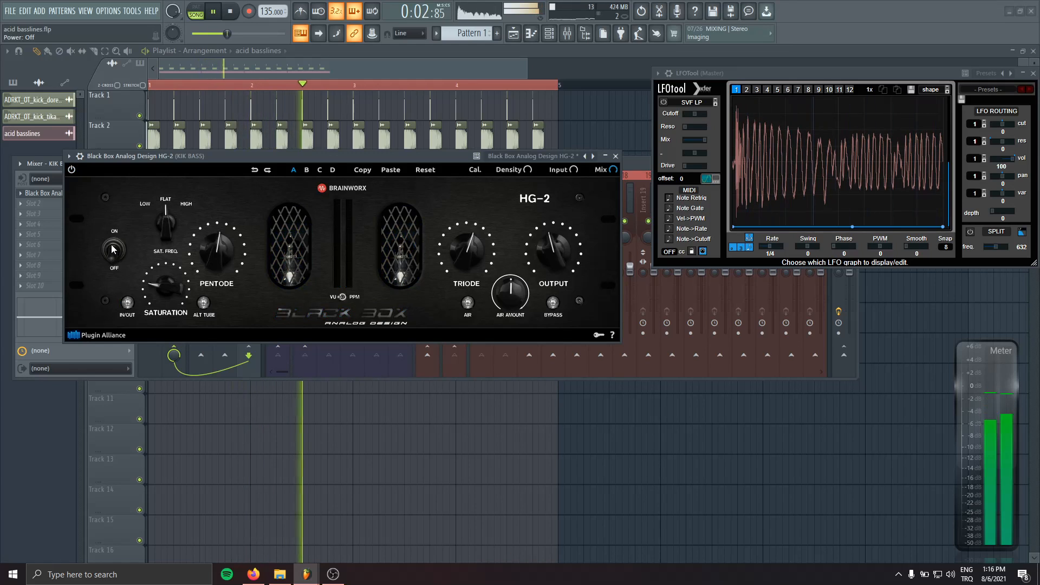
click(115, 250)
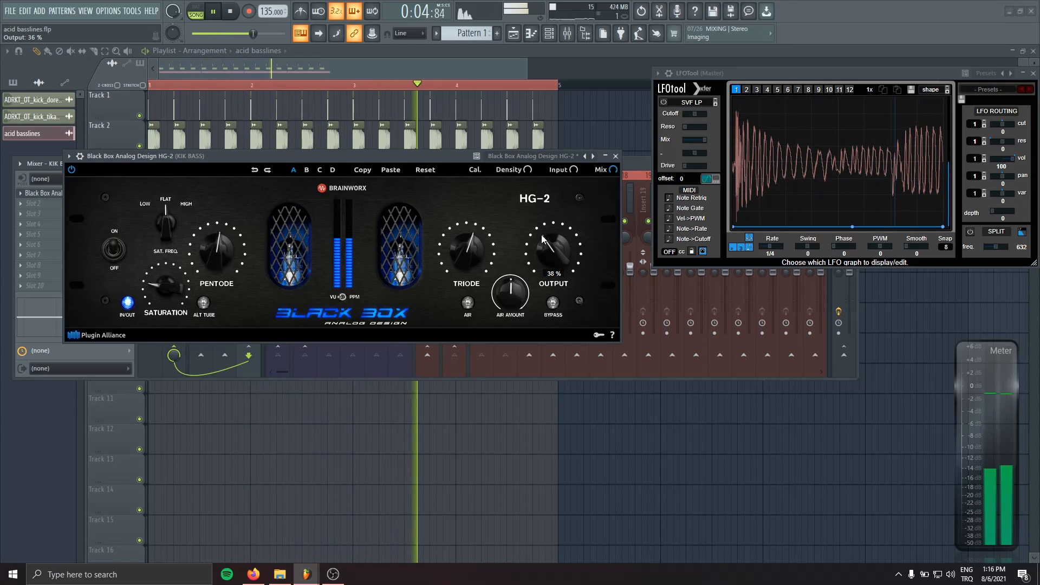
drag(541, 235, 541, 229)
click(114, 254)
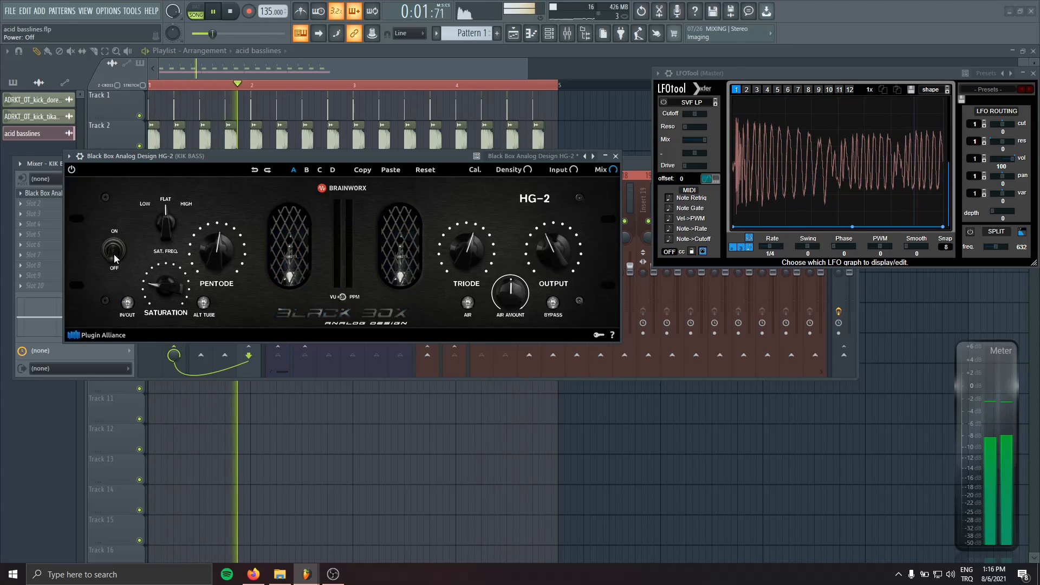
click(114, 248)
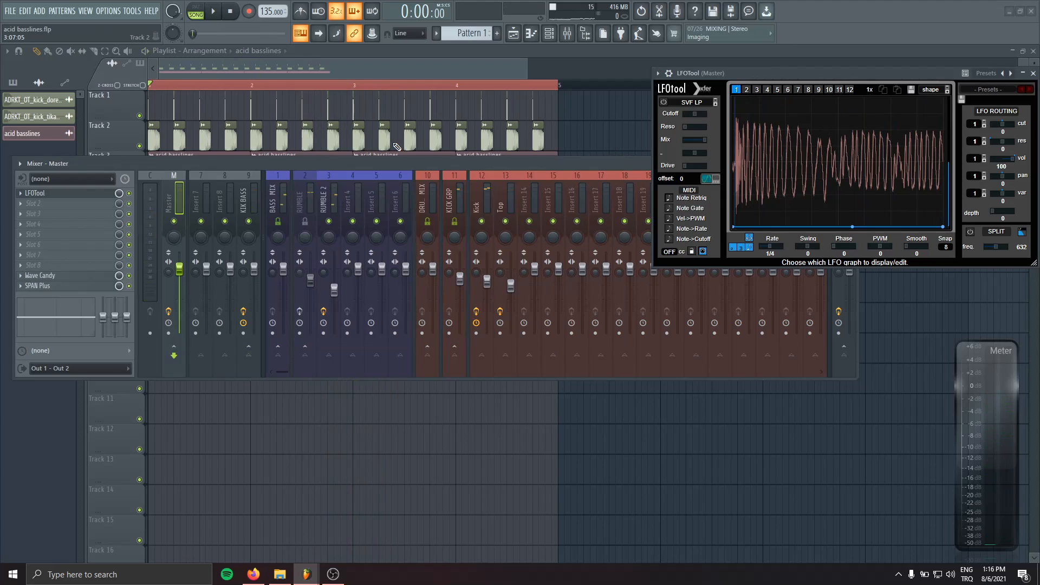
Close the mixer and LFOTool, rename Pattern 1 as ACID and place it at bar 1 of playlist Track 4.
key(F9)
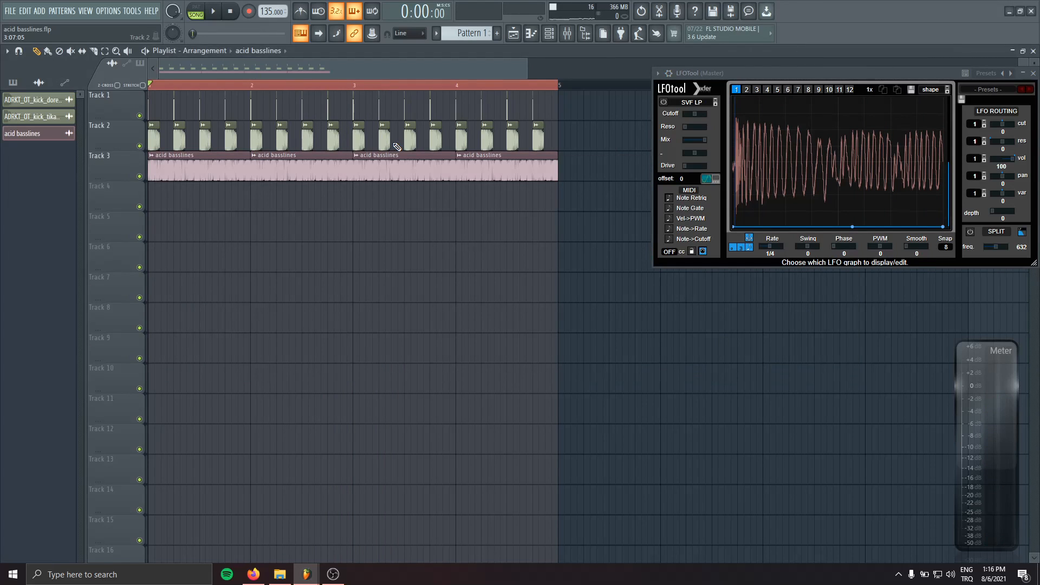
key(F5)
click(521, 35)
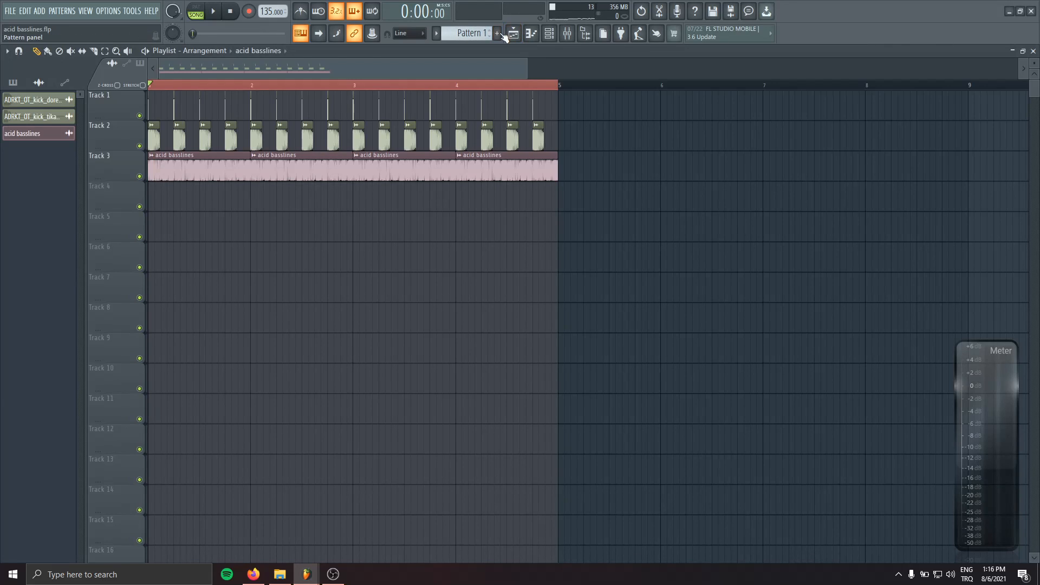
click(499, 34)
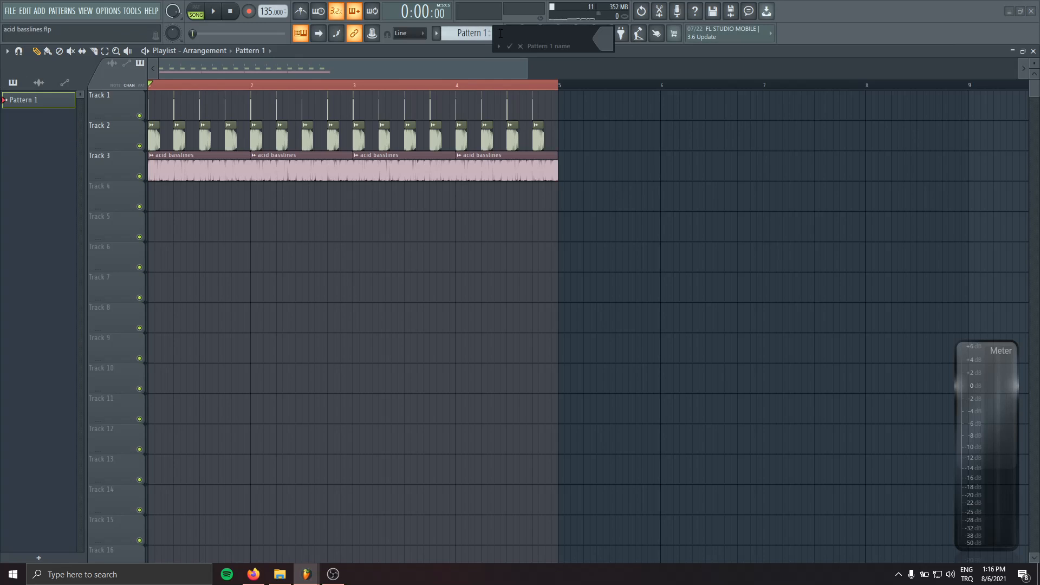
text(ACID)
key(Return)
click(157, 197)
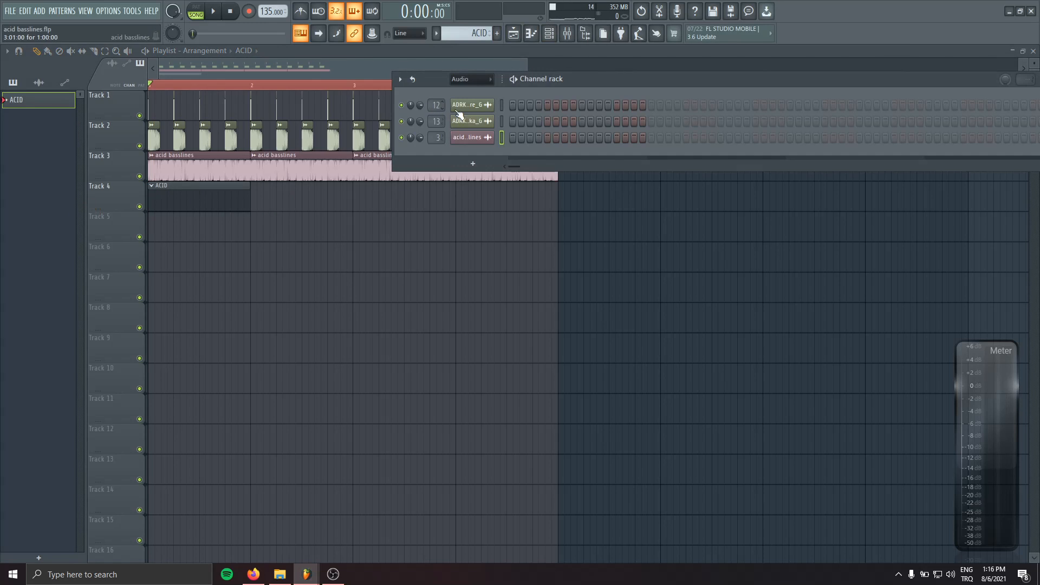
Add a Serum channel, shape Envelope 1 with sustain fully down and a 342 ms decay while auditioning notes, and close it.
click(718, 247)
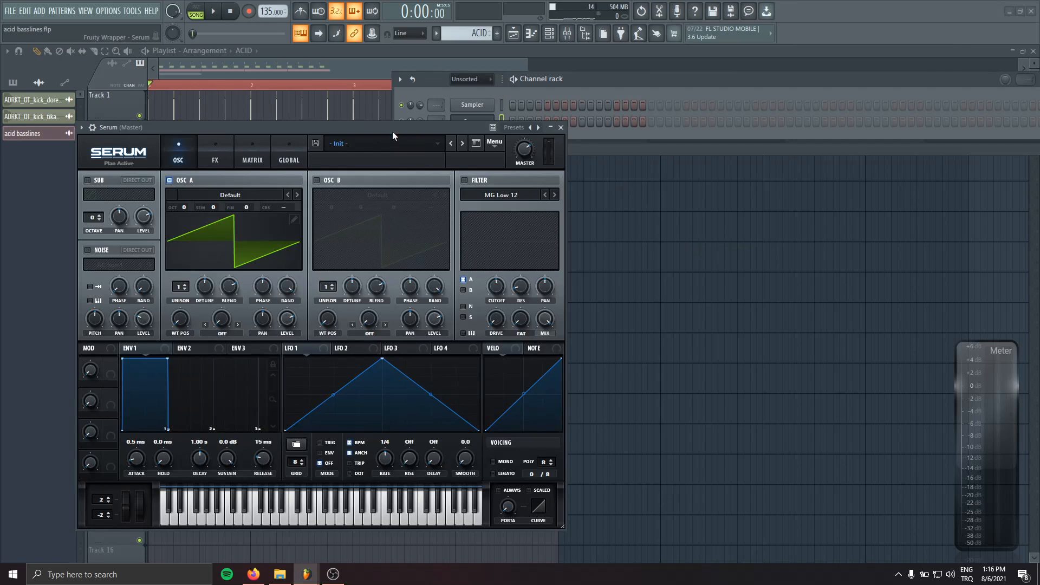
drag(393, 131, 485, 165)
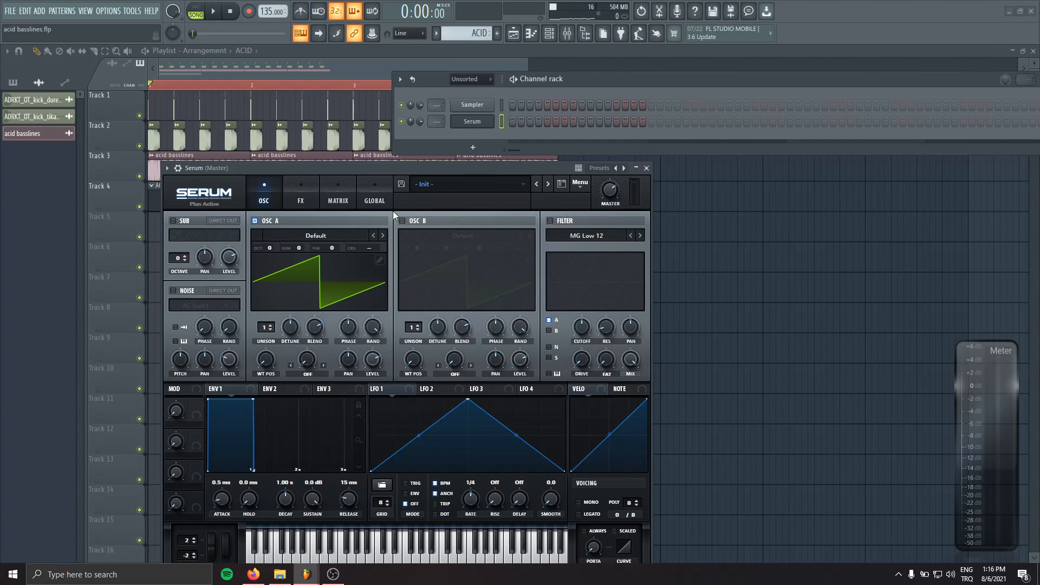
key(x)
drag(287, 500, 287, 508)
drag(313, 499, 319, 509)
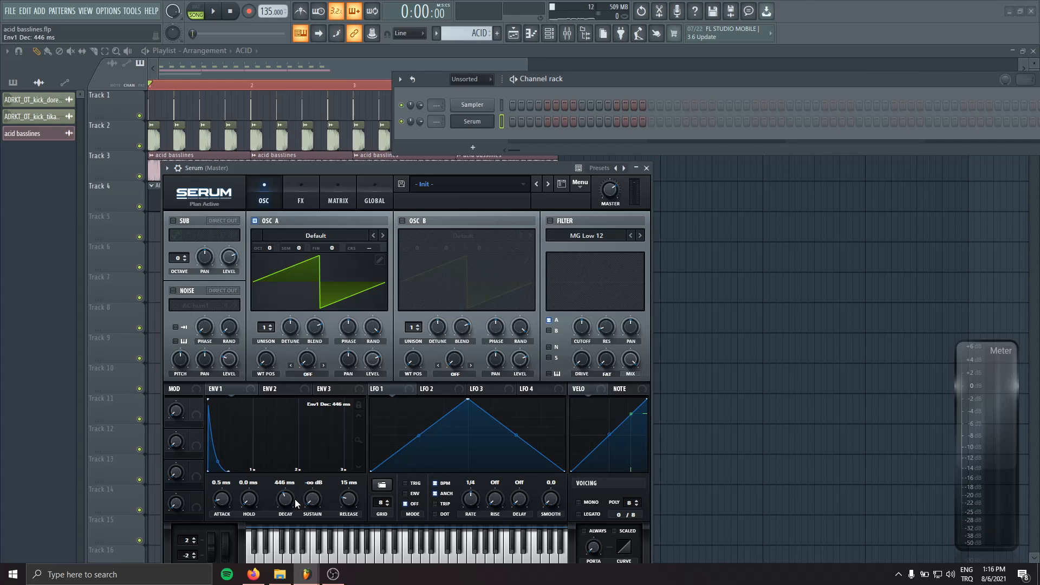
key(x)
drag(287, 500, 287, 506)
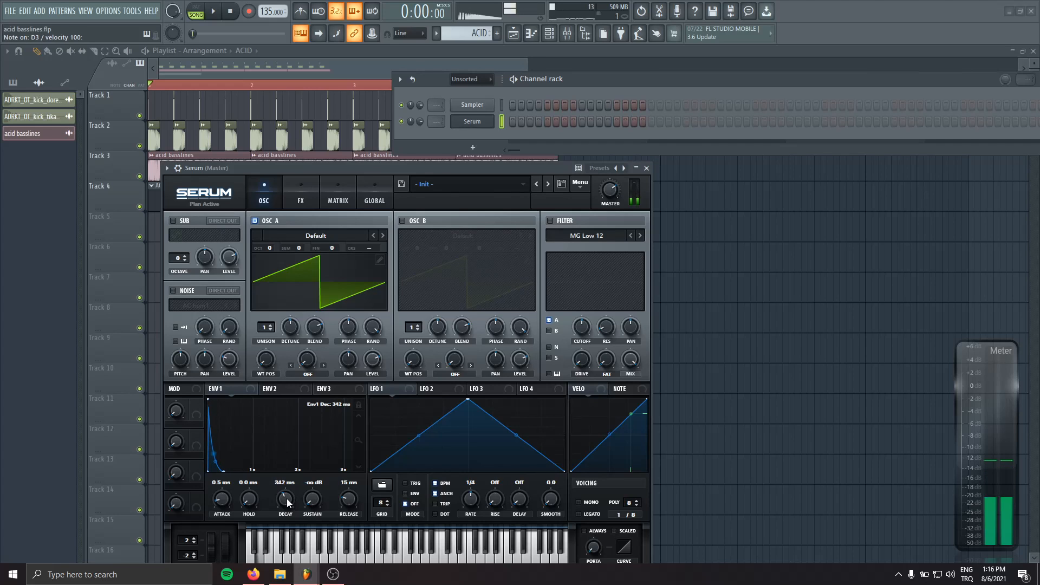
click(646, 168)
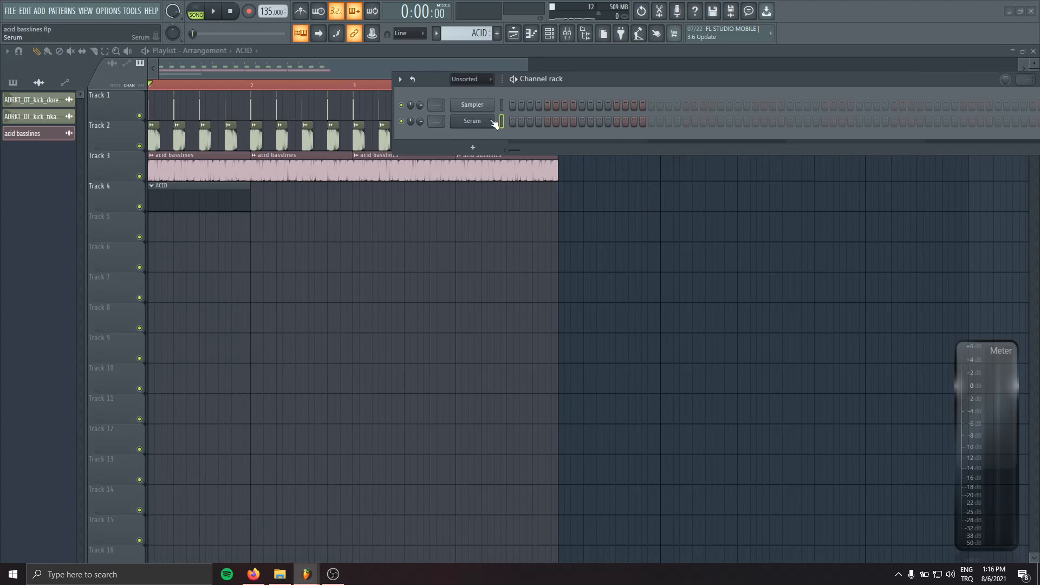
Open Serum's piano roll and enter three consecutive sixteenth notes on G3 at the start of bar 1.
right_click(492, 121)
click(522, 121)
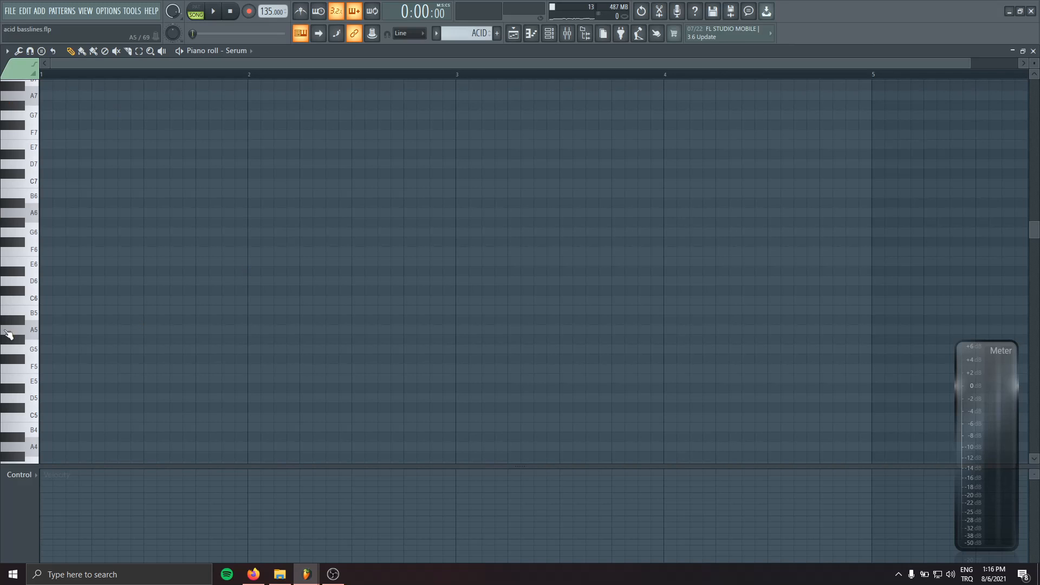
click(45, 351)
scroll(50, 350, down, 6)
drag(46, 380, 12, 415)
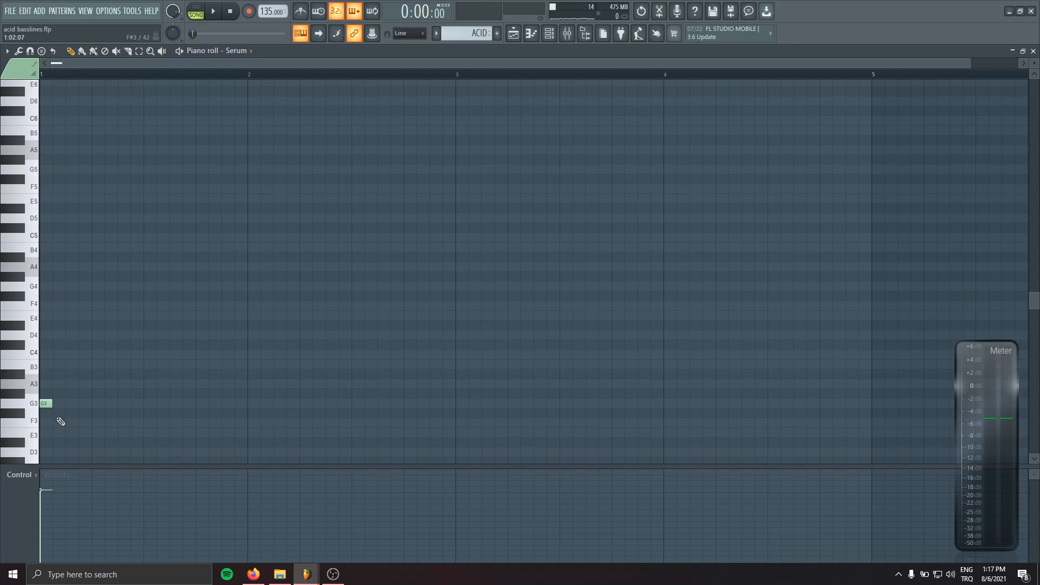
click(70, 403)
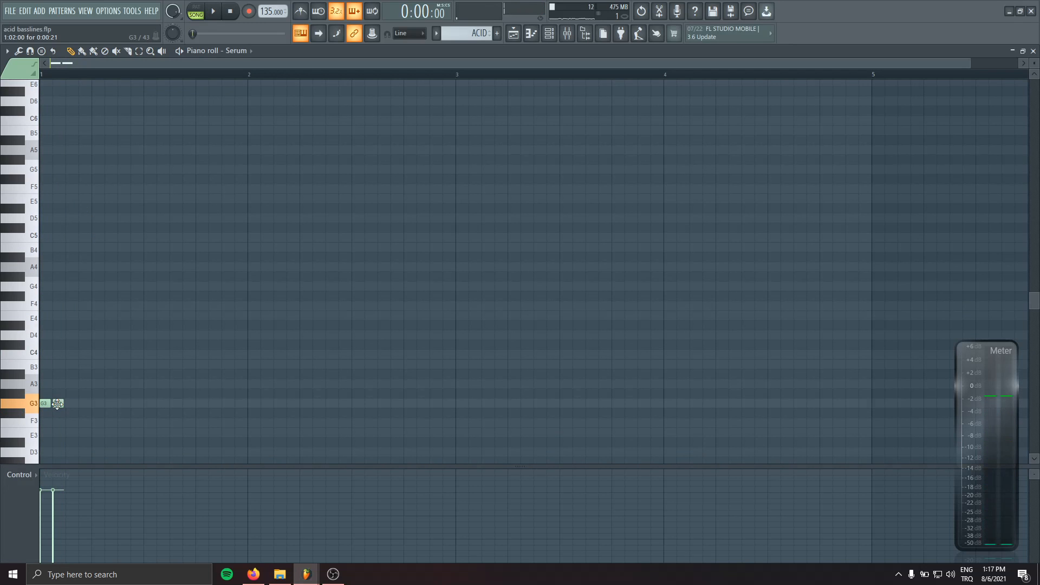
key(space)
click(58, 404)
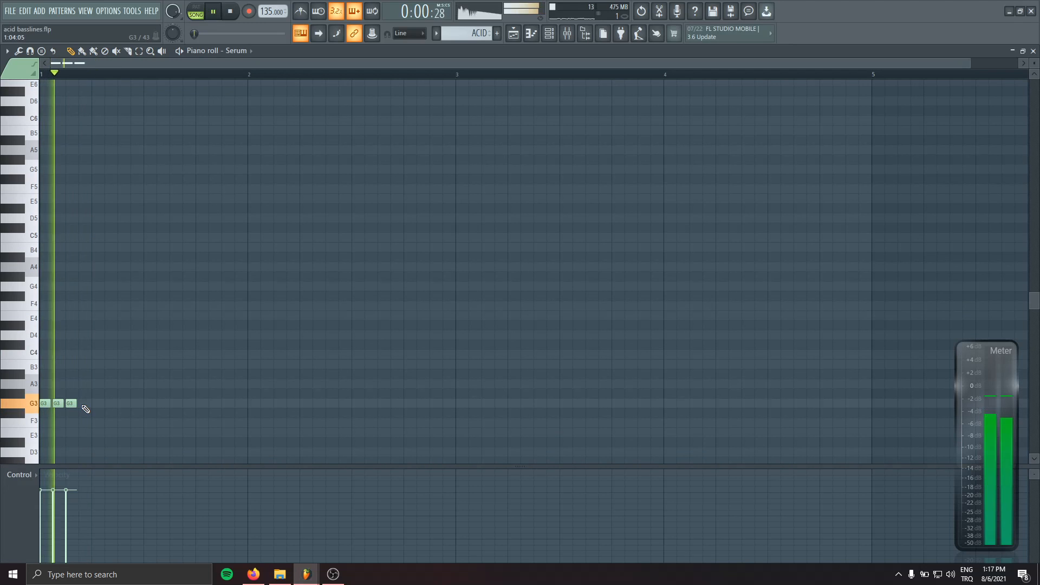
key(space)
Extend the bar 1 riff with G#4, G4, G3, G3, G#3, G#3, G3, G#3 and F3 notes during playback, and stop it.
drag(85, 402, 79, 269)
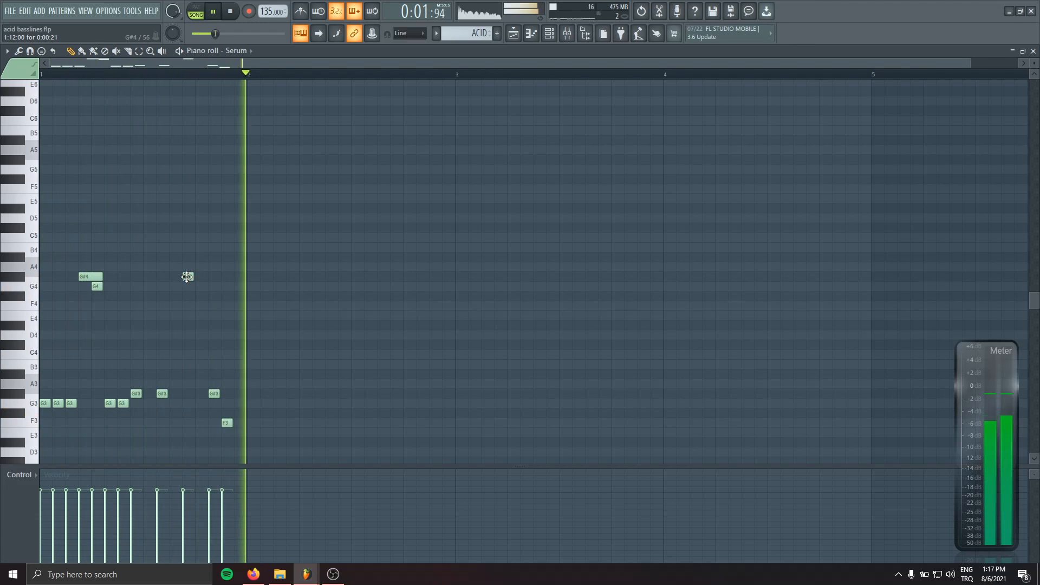
drag(187, 277, 187, 403)
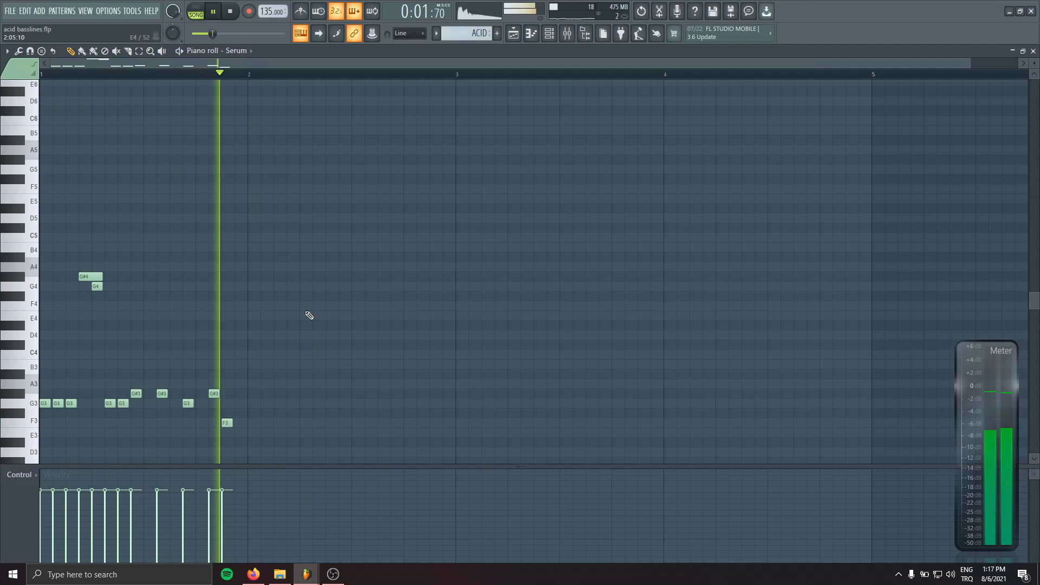
key(space)
Route the Serum channel to mixer track 36.
key(F6)
key(F9)
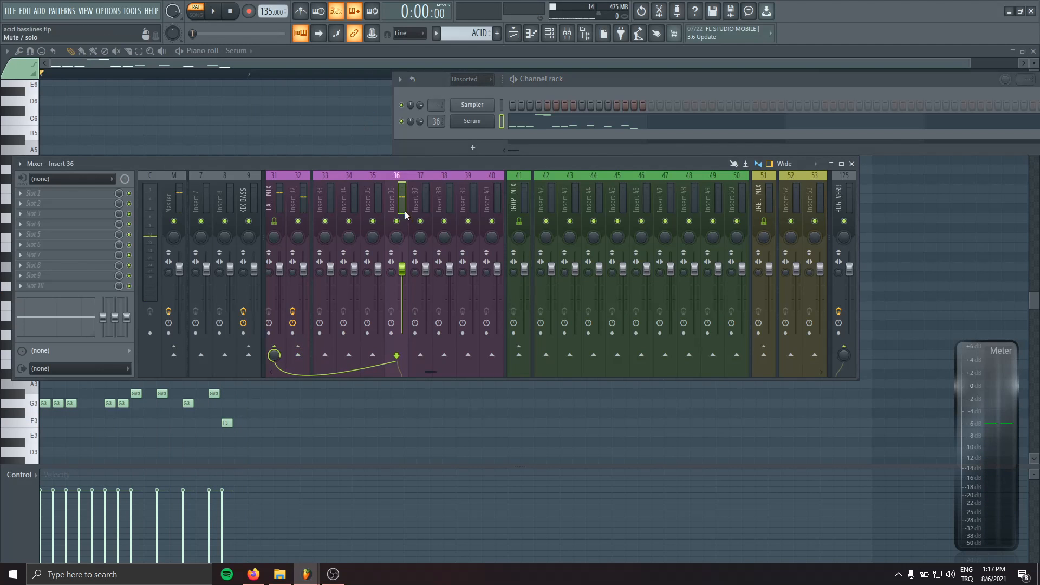
Rename mixer track 36 as ACID.
key(F2)
key(Return)
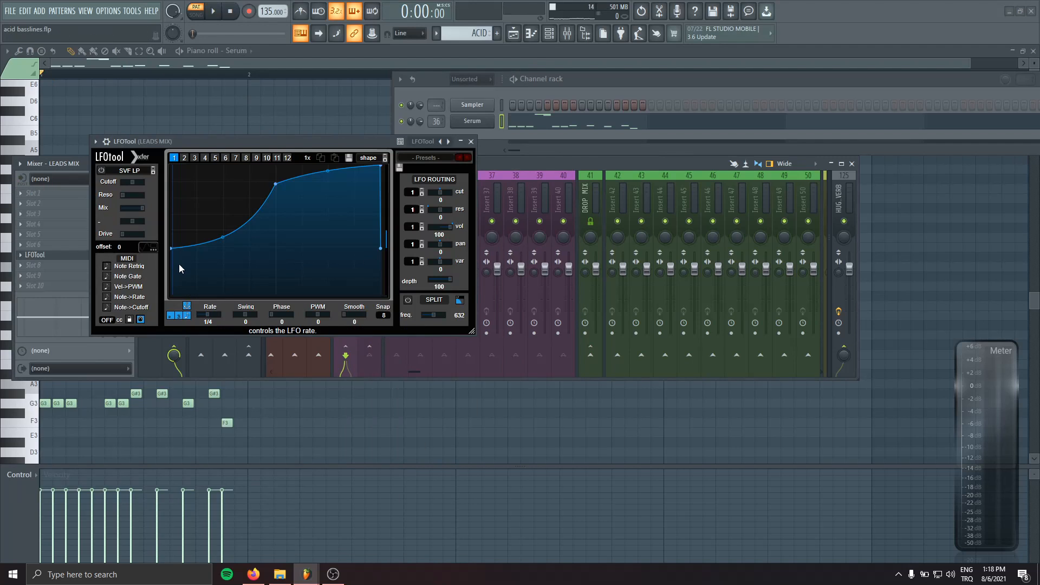
Pull the start of the LEADS MIX LFOTool volume curve down to zero, audition the ducking, and close the plugin.
drag(171, 248, 174, 298)
key(space)
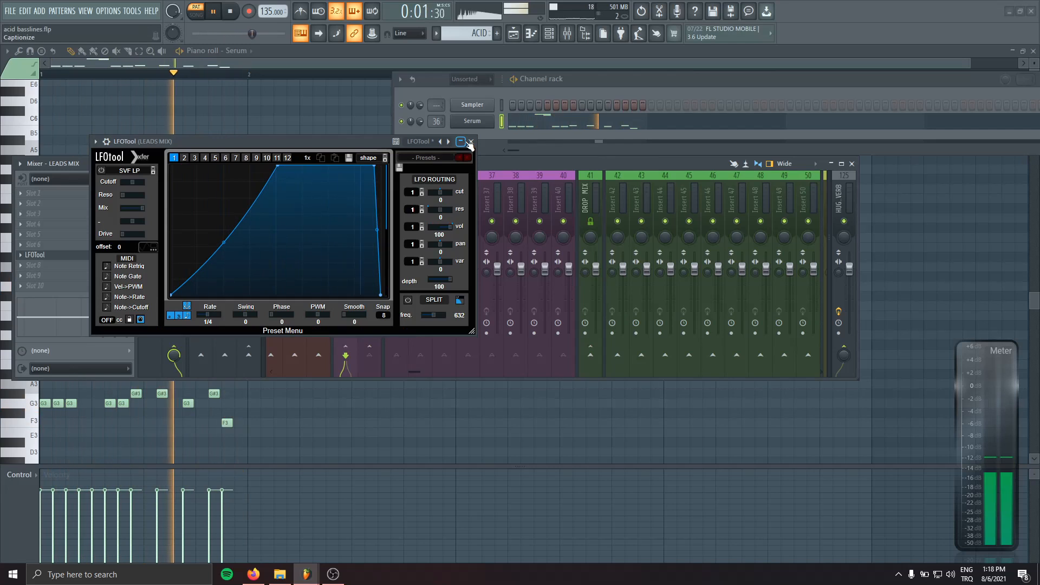
click(470, 142)
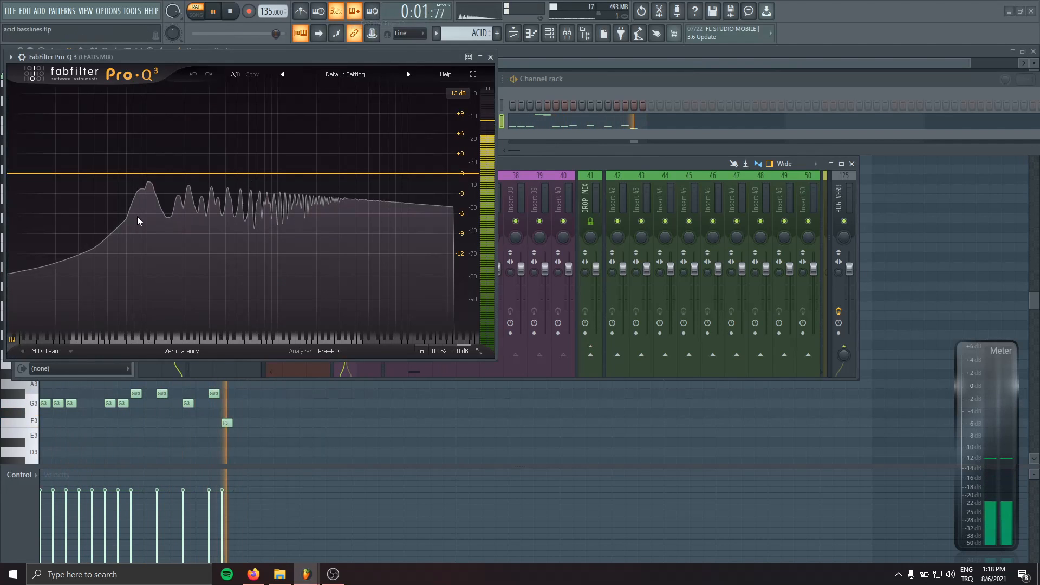
Add a low cut at about 98 Hz with a 48 dB/oct slope in FabFilter Pro-Q 3 on LEADS MIX, and close it.
key(space)
drag(26, 175, 157, 175)
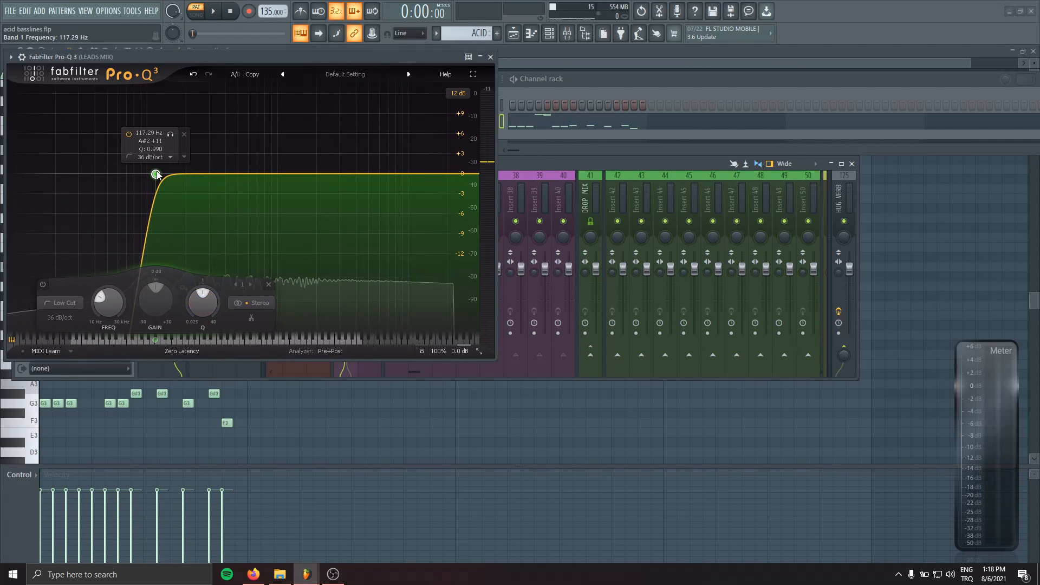
key(space)
drag(155, 341, 143, 344)
key(space)
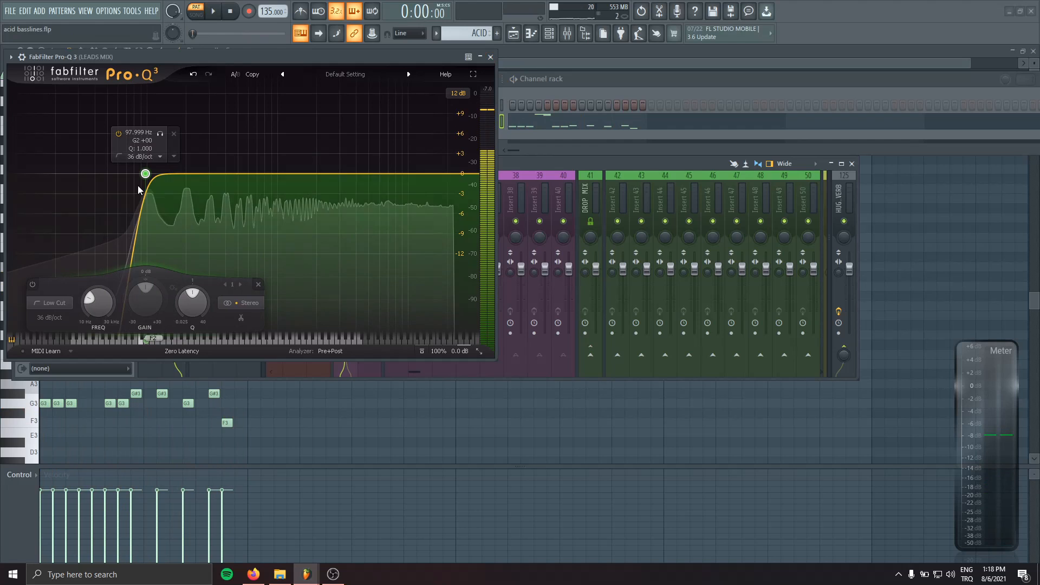
scroll(143, 176, up, 2)
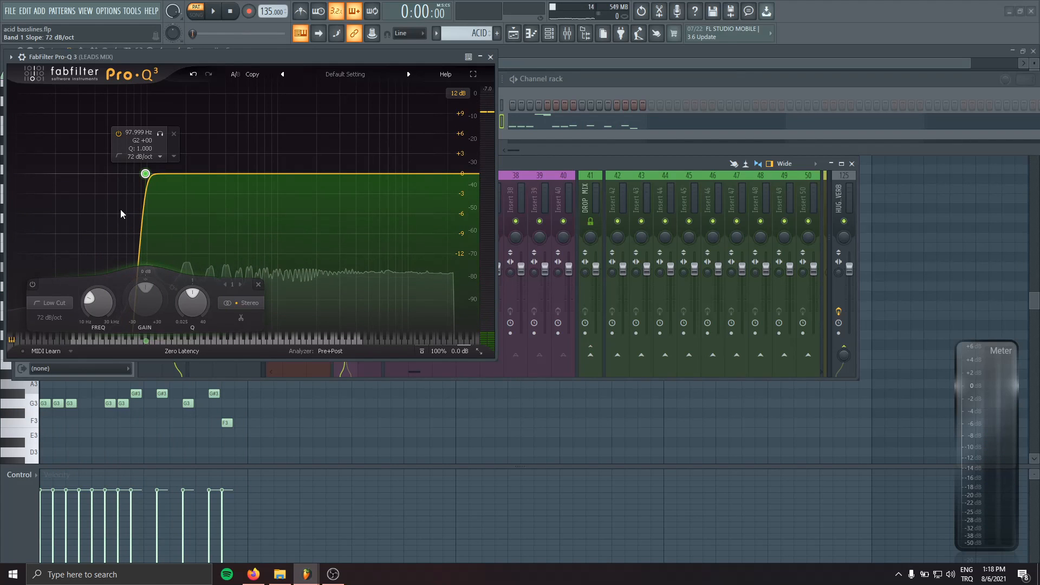
scroll(138, 180, down, 1)
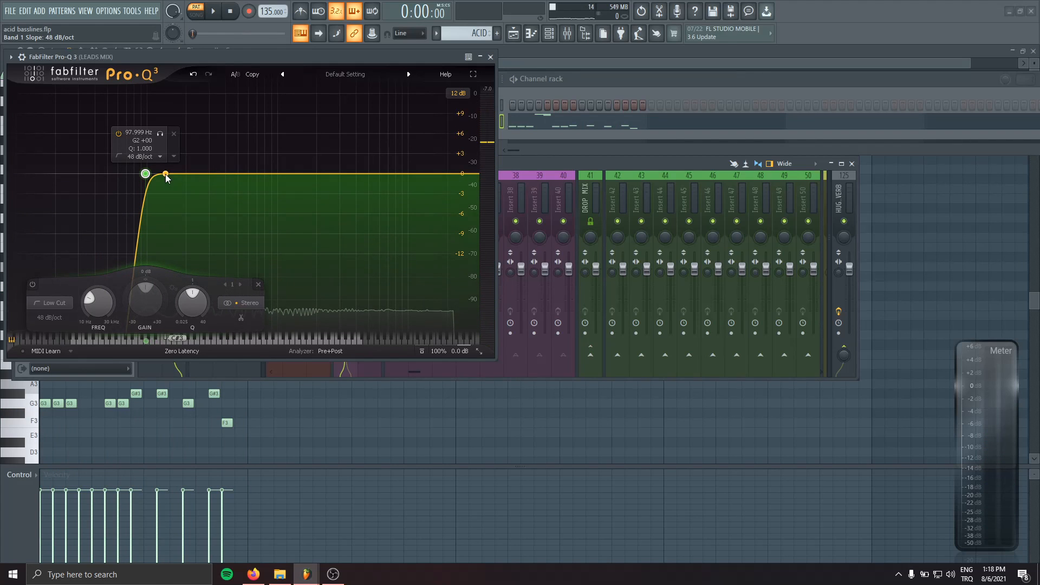
click(490, 57)
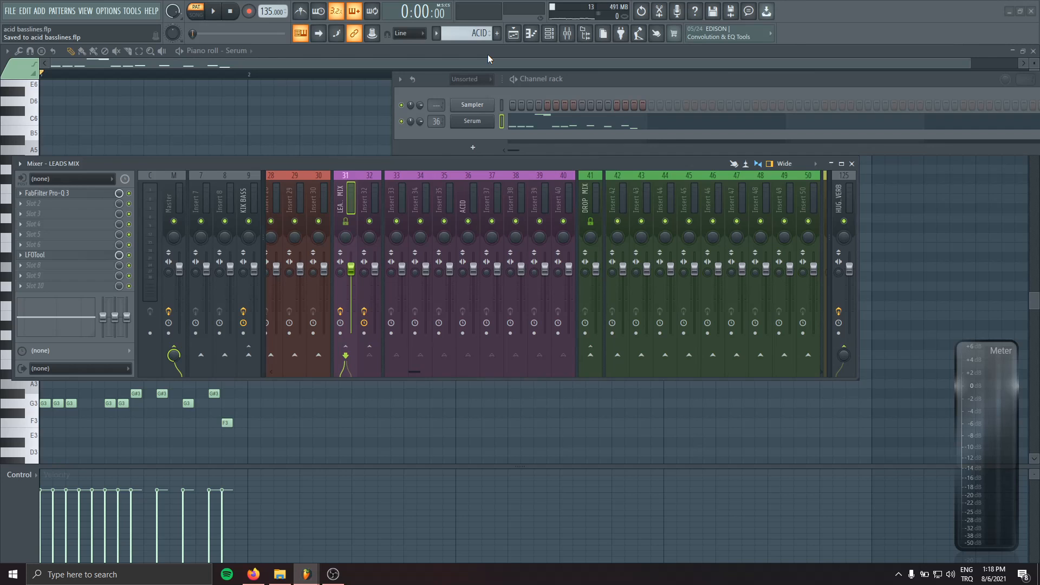
Open Serum and enable its filter as MG Low 24 with 18% drive and a 191 Hz cutoff.
click(472, 121)
key(space)
drag(400, 173, 404, 119)
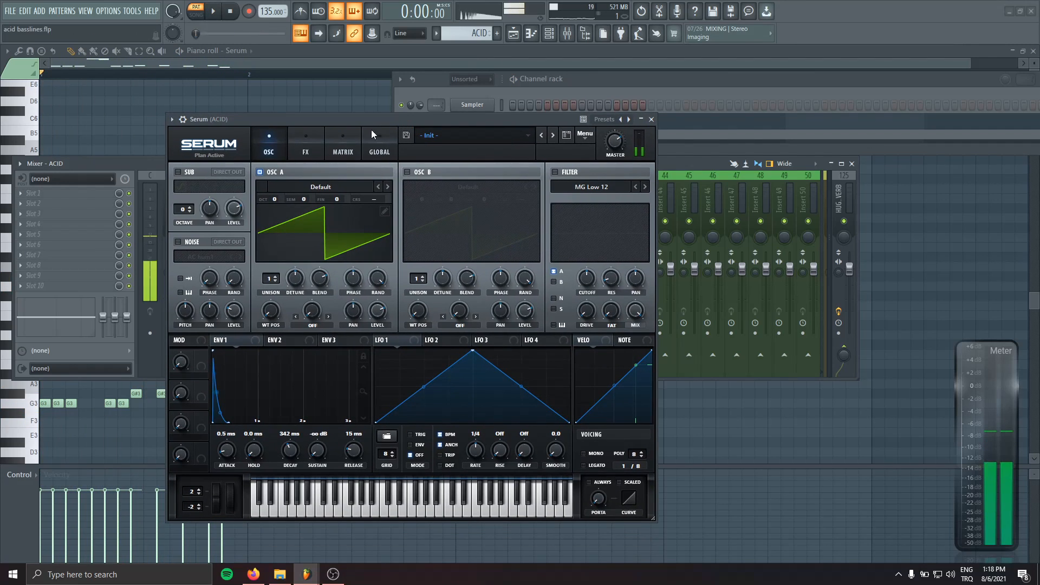
key(space)
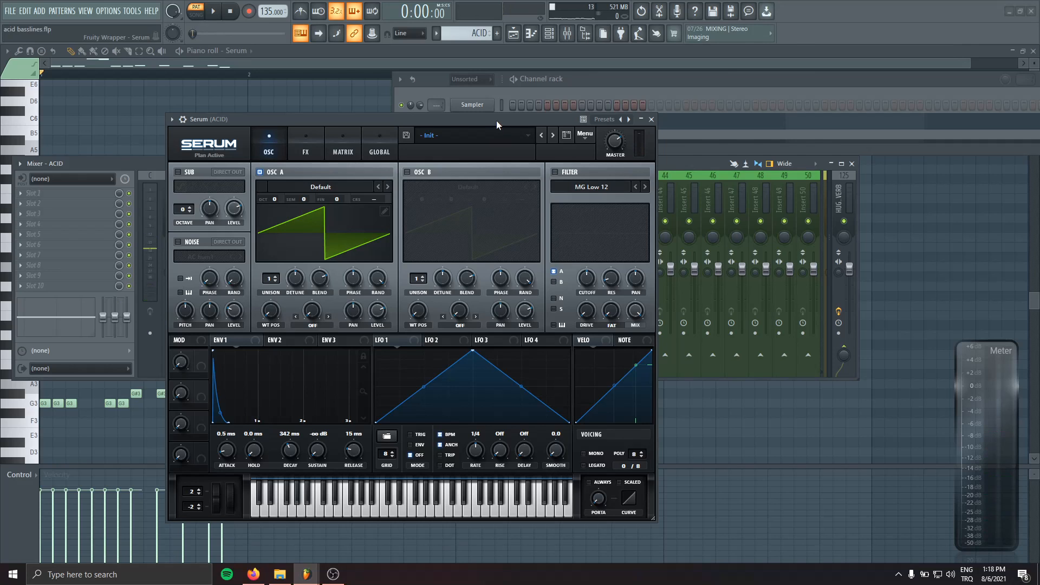
mouse_move(497, 121)
mouse_down()
mouse_move(469, 167)
mouse_move(499, 140)
mouse_up()
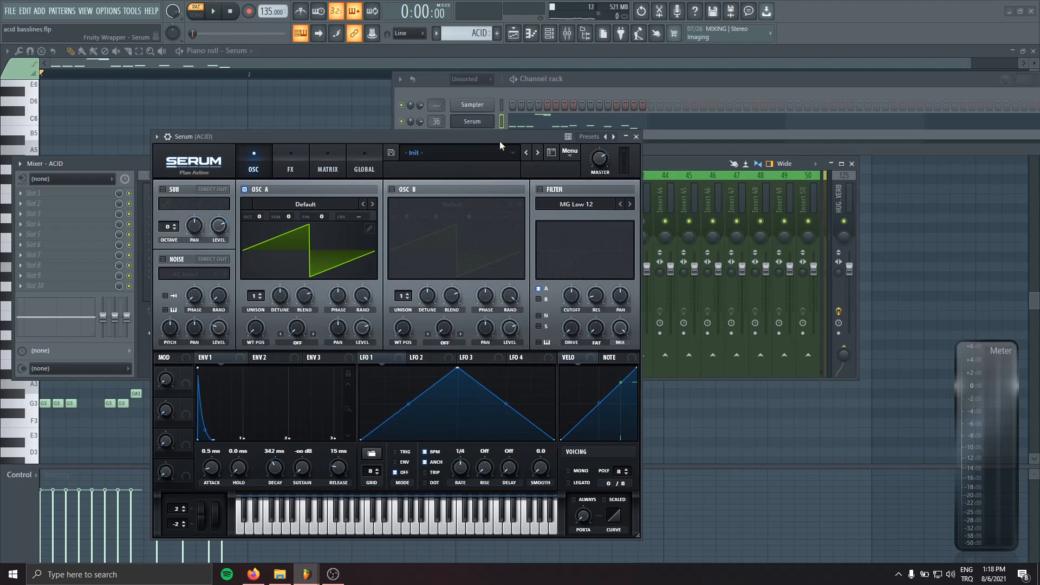
click(540, 190)
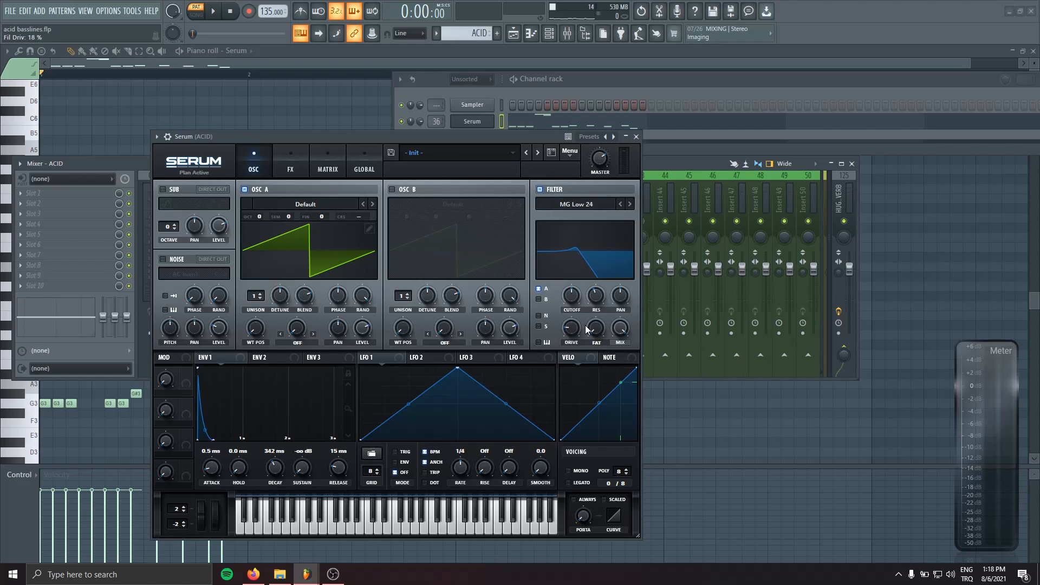
drag(572, 296, 573, 308)
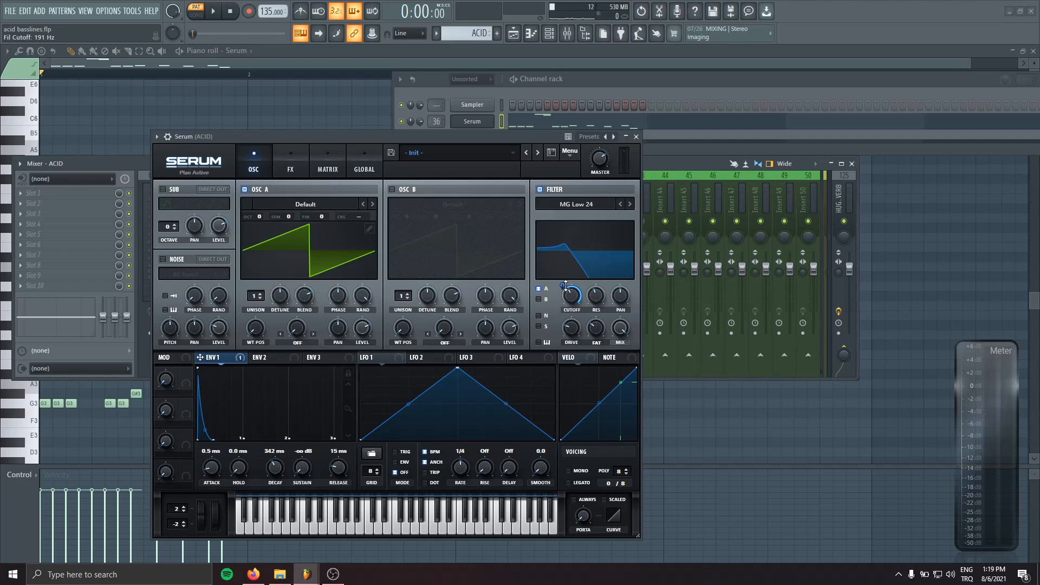
Adjust Envelope 1's modulation of the filter cutoff and lower Oscillator A to octave -1 during playback.
drag(564, 286, 561, 301)
key(space)
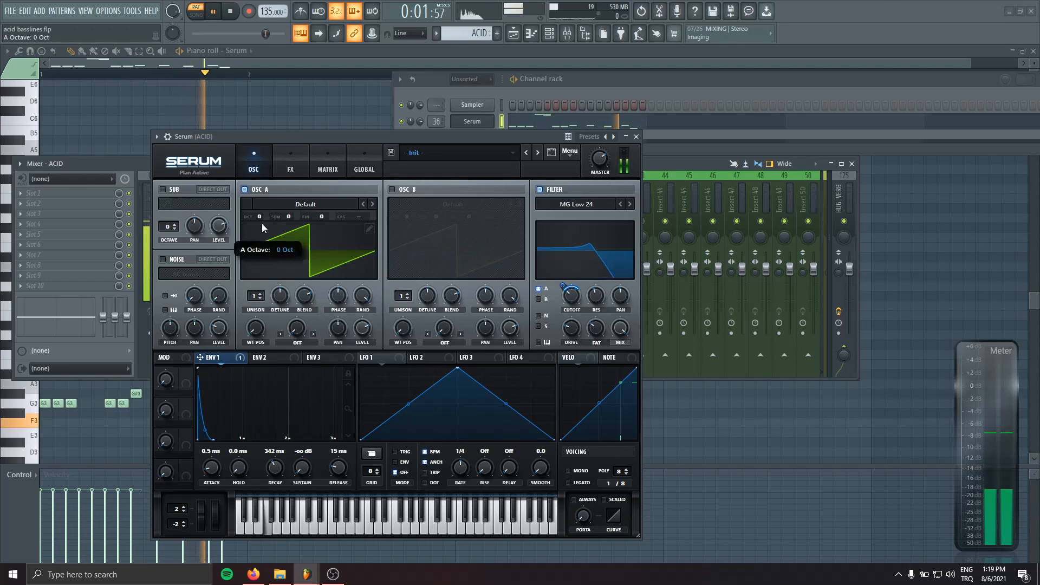
drag(262, 223, 262, 233)
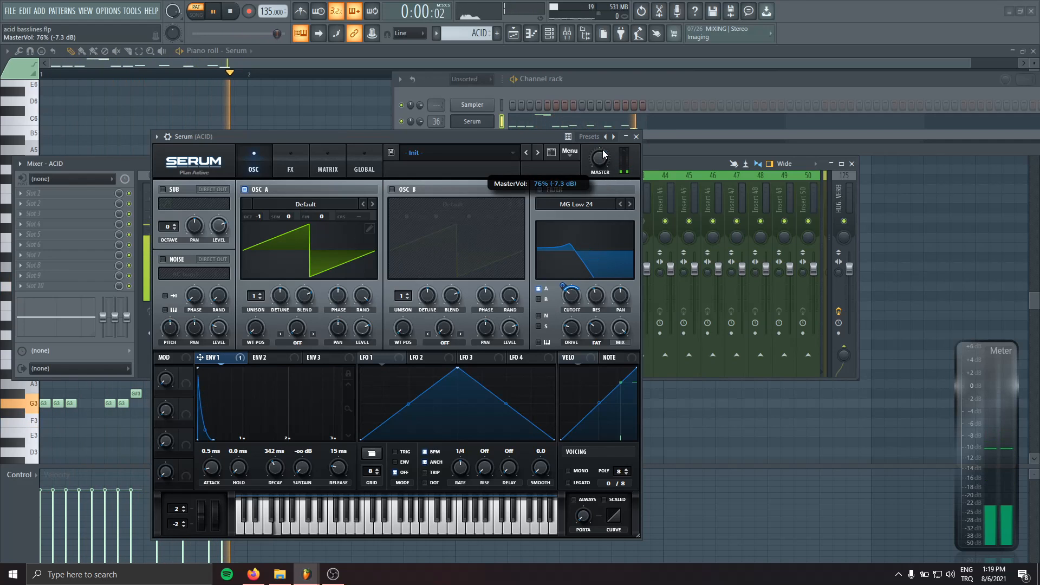
drag(563, 285, 563, 277)
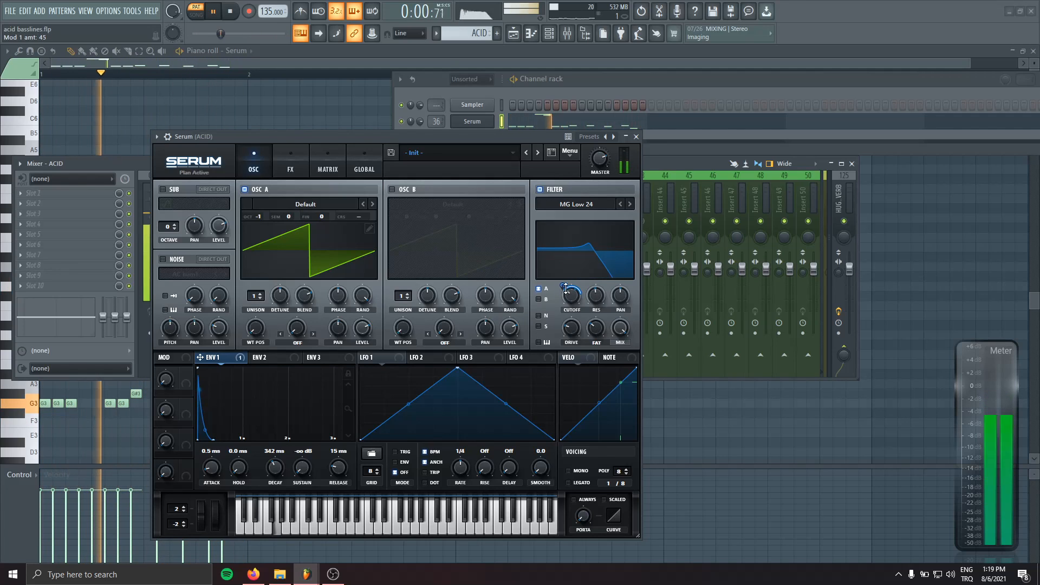
drag(565, 289, 565, 286)
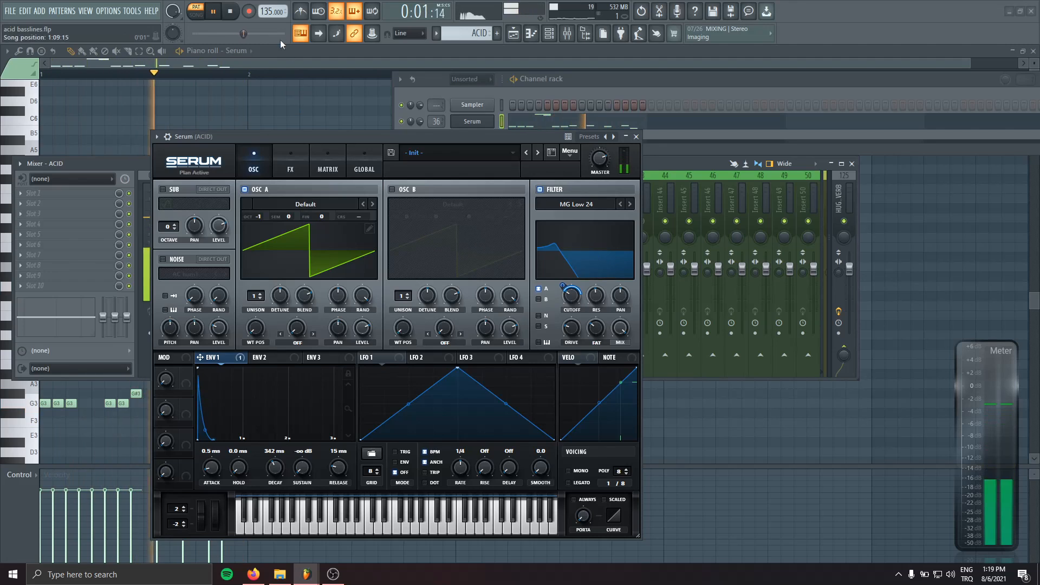
key(space)
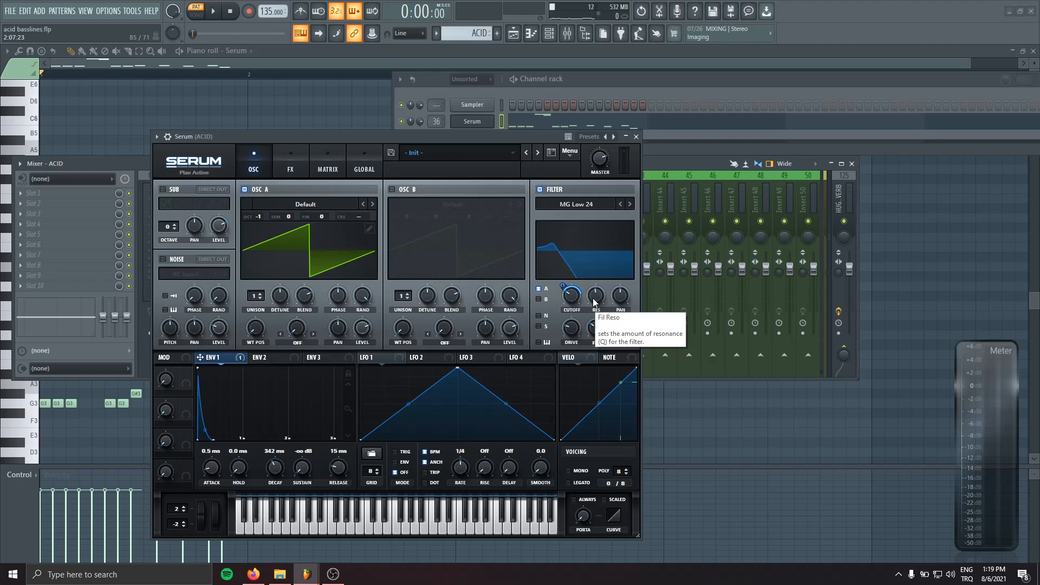
Remove all modulators from the filter cutoff and modulate it with Envelope 2, using 0% sustain and a short decay.
right_click(571, 295)
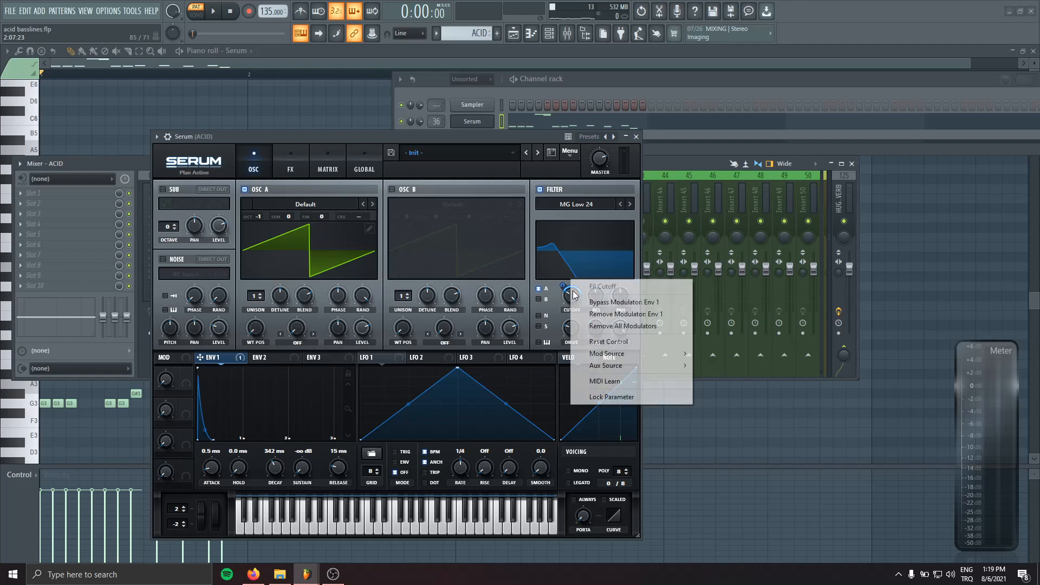
click(623, 326)
drag(254, 357, 445, 343)
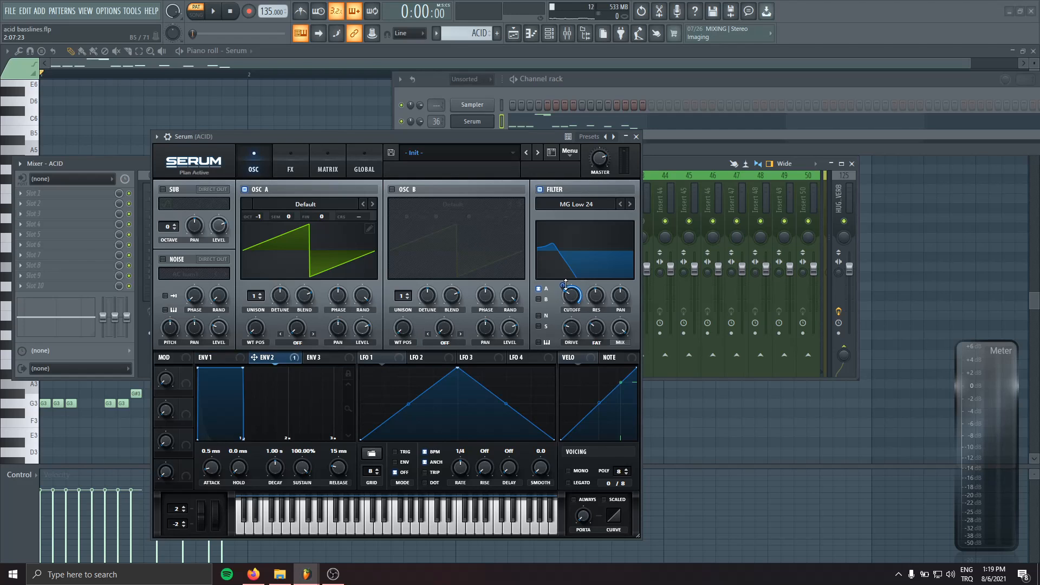
drag(278, 467, 301, 468)
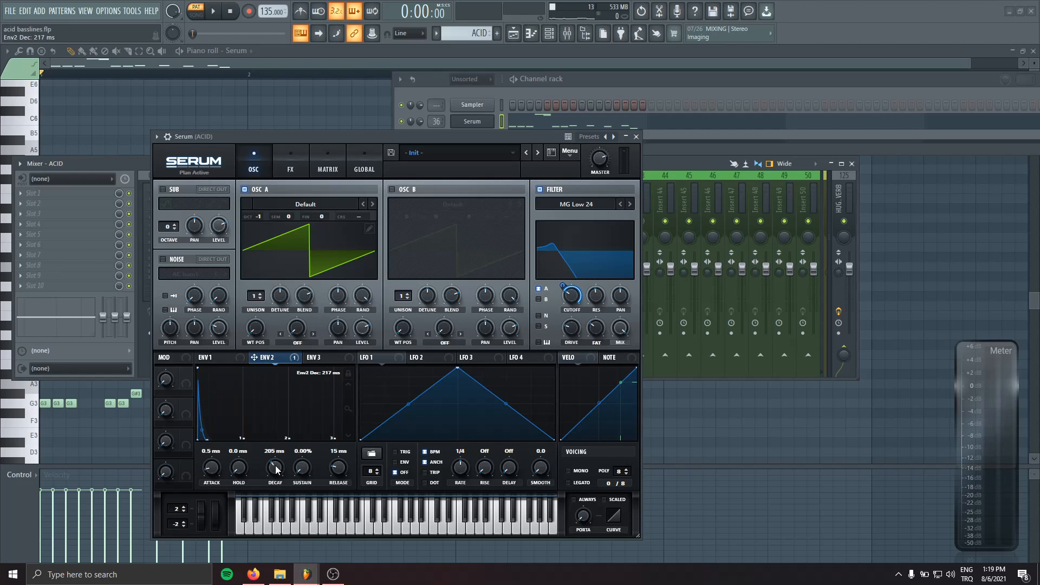
Set Envelope 2's decay to 1.58 s and fine-tune its cutoff modulation amount during playback, and close Serum.
key(space)
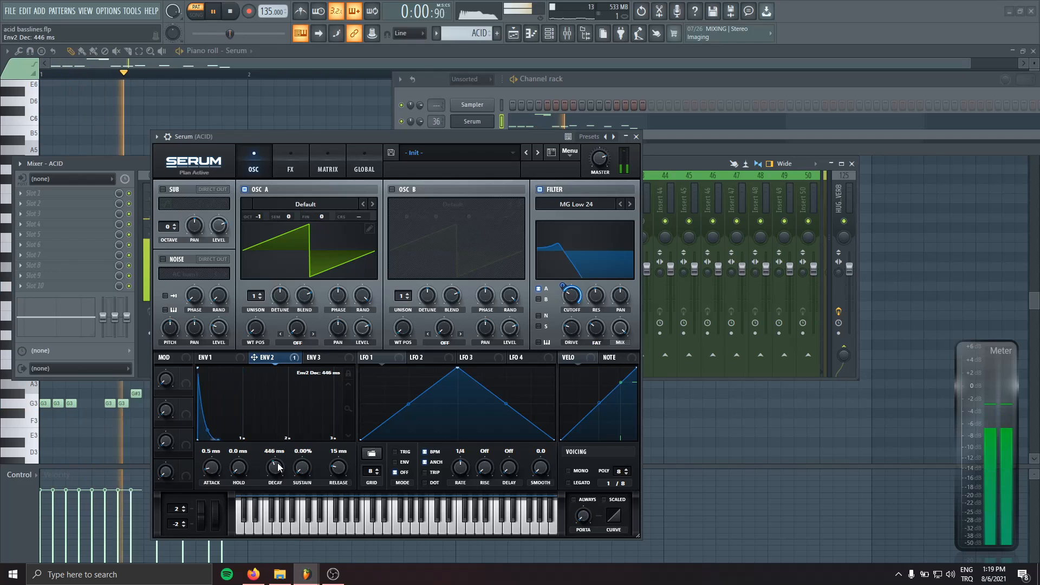
drag(276, 466, 276, 469)
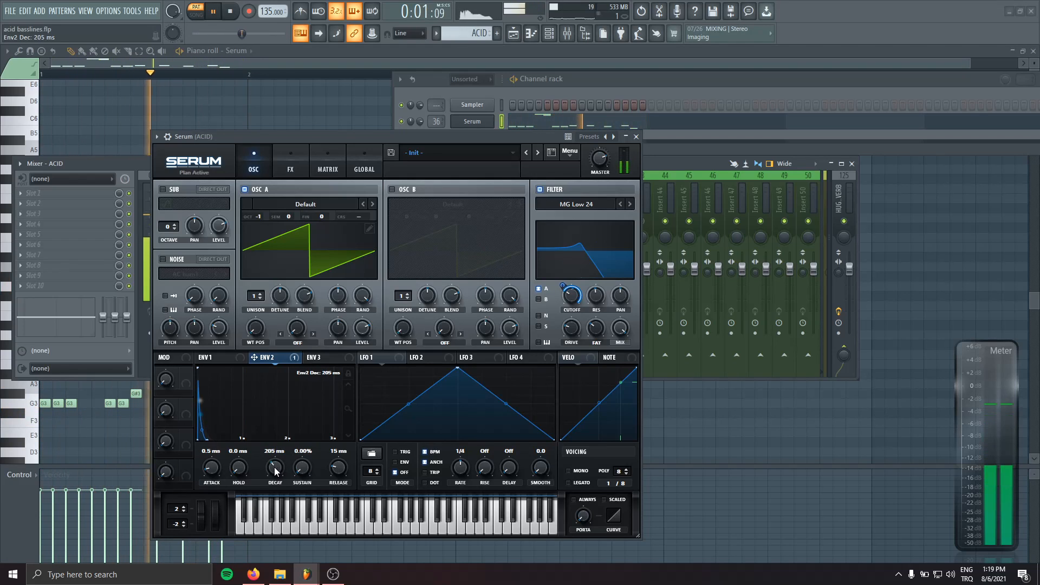
drag(563, 287, 562, 292)
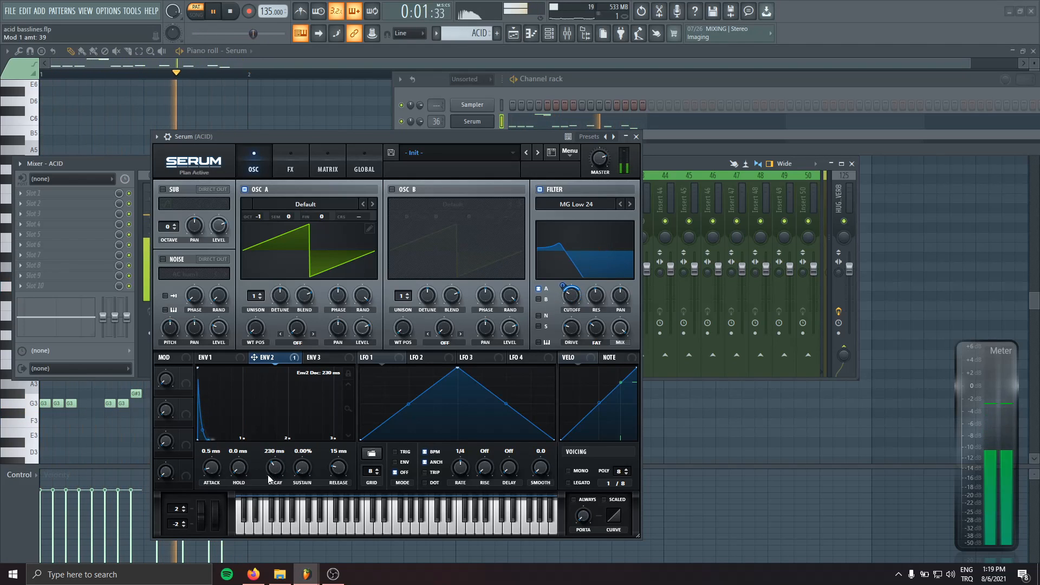
drag(275, 471, 275, 454)
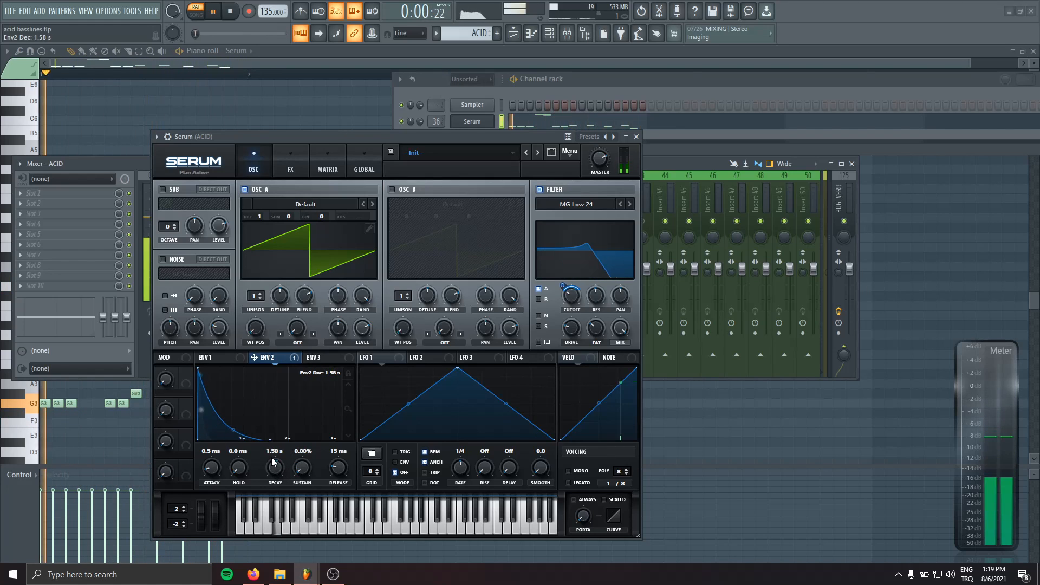
drag(562, 287, 562, 296)
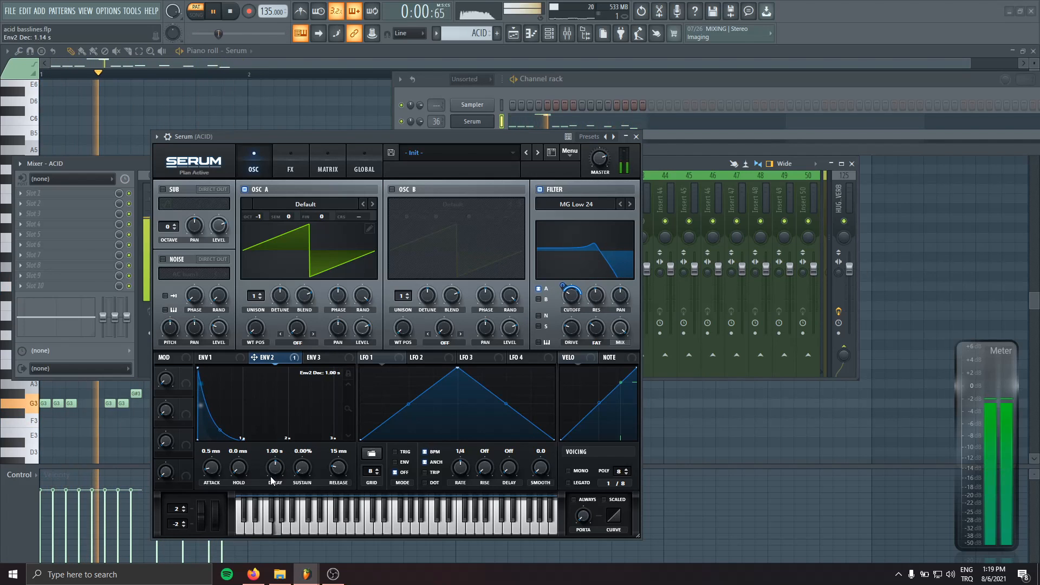
key(space)
key(Escape)
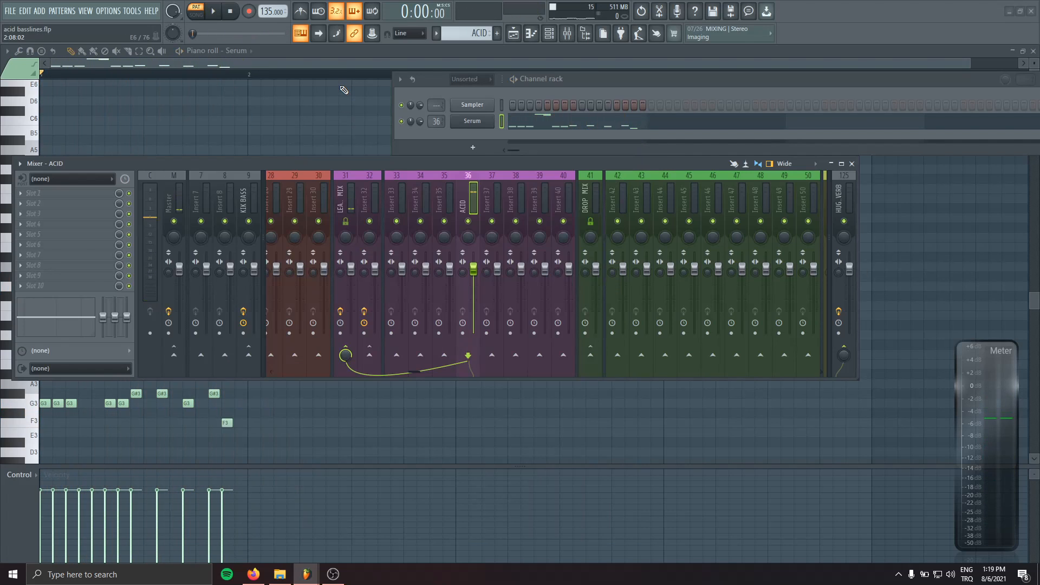
Place the ACID pattern on playlist Track 4 at bar 1 and play the arrangement with the mixer and channel rack open.
click(339, 57)
key(F5)
click(311, 65)
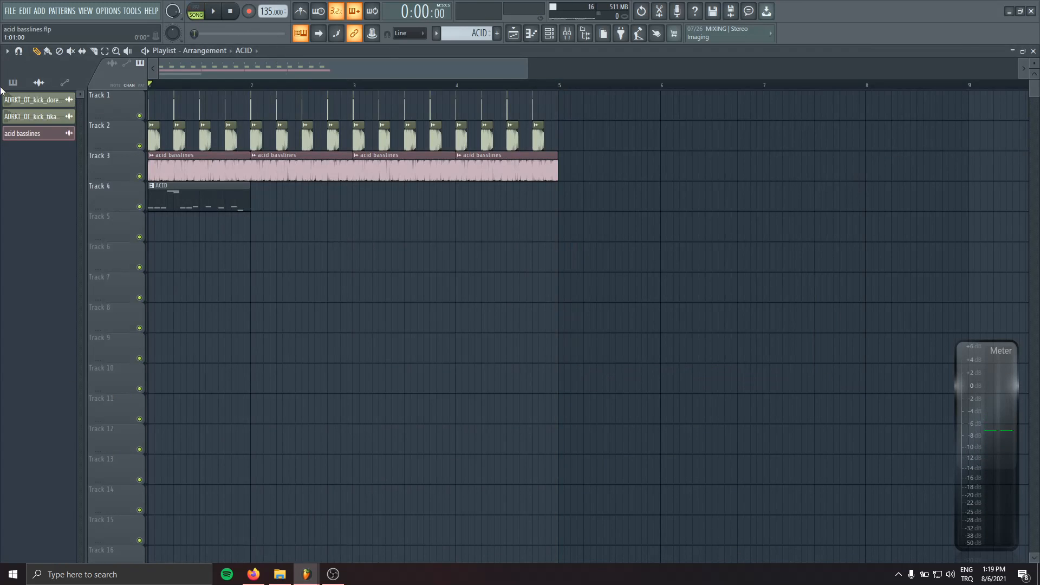
key(space)
click(567, 34)
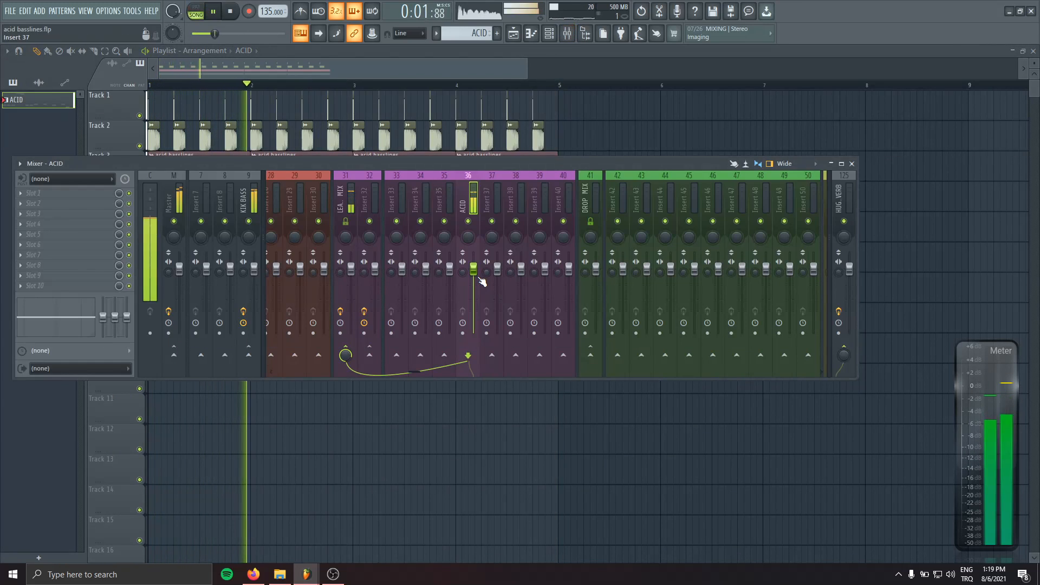
key(F6)
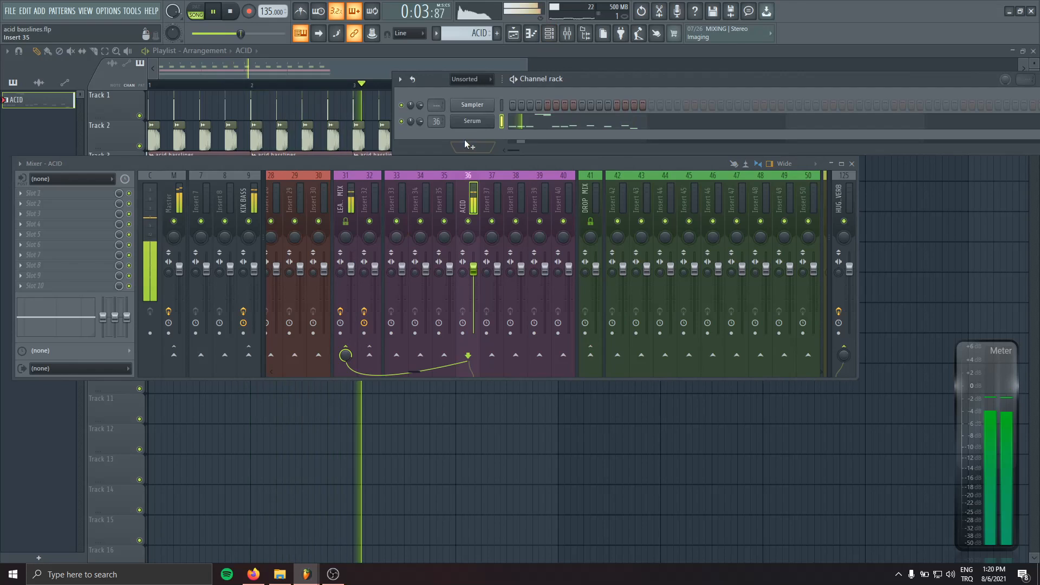
Enable HardClip distortion in Serum's effects and set its drive to 47% while the arrangement plays.
click(472, 121)
key(space)
click(277, 152)
click(166, 208)
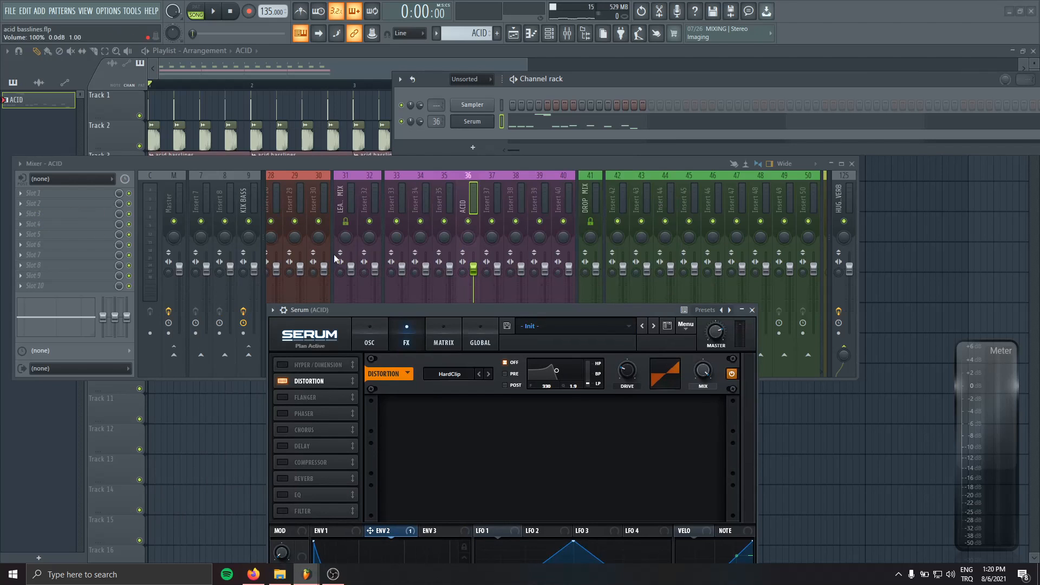
drag(352, 307, 327, 235)
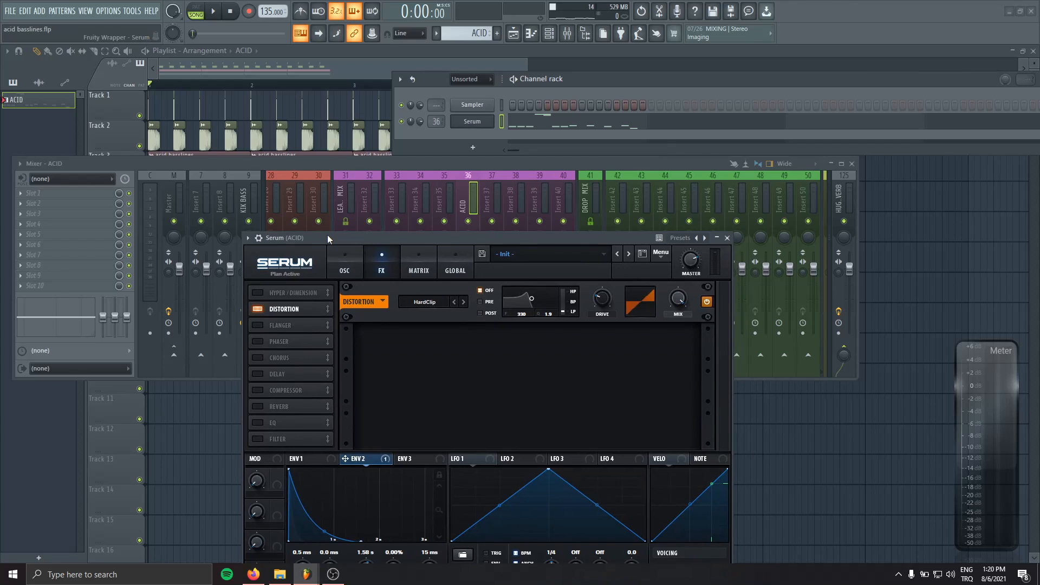
drag(327, 235, 315, 171)
key(space)
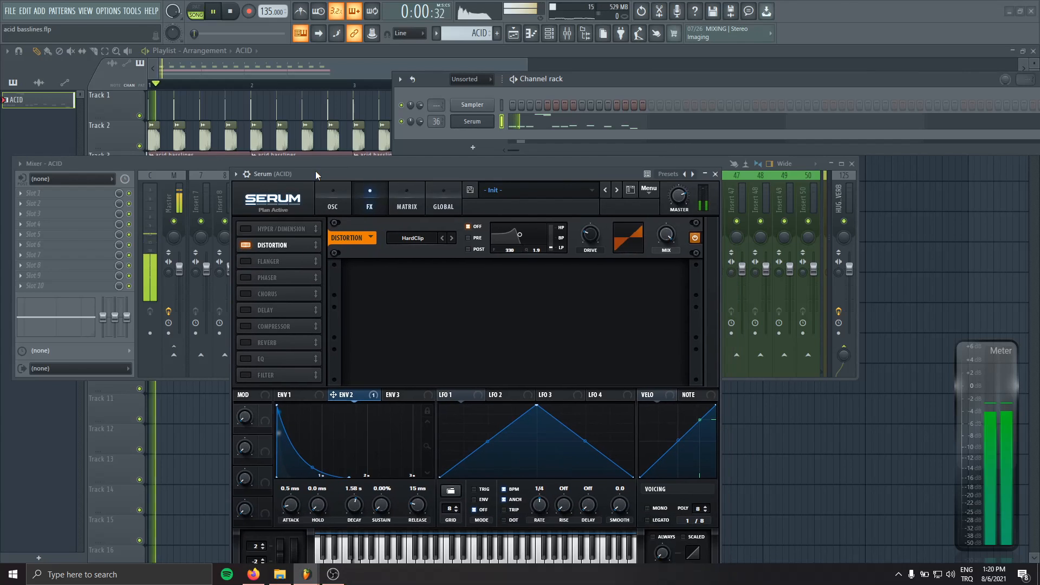
drag(596, 249, 588, 234)
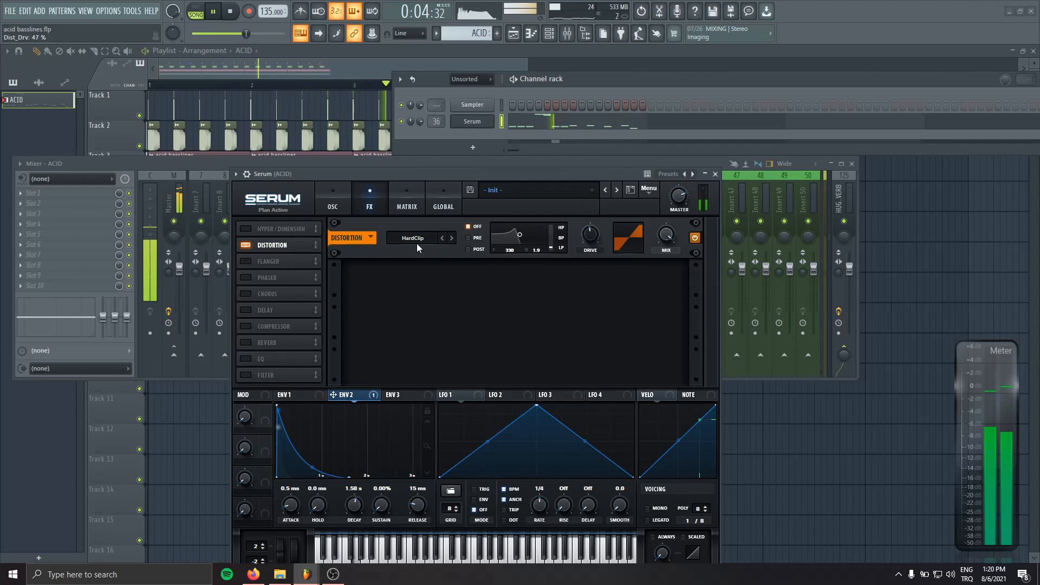
Open Serum's piano roll and transpose the whole riff up one octave.
mouse_move(681, 195)
click(625, 127)
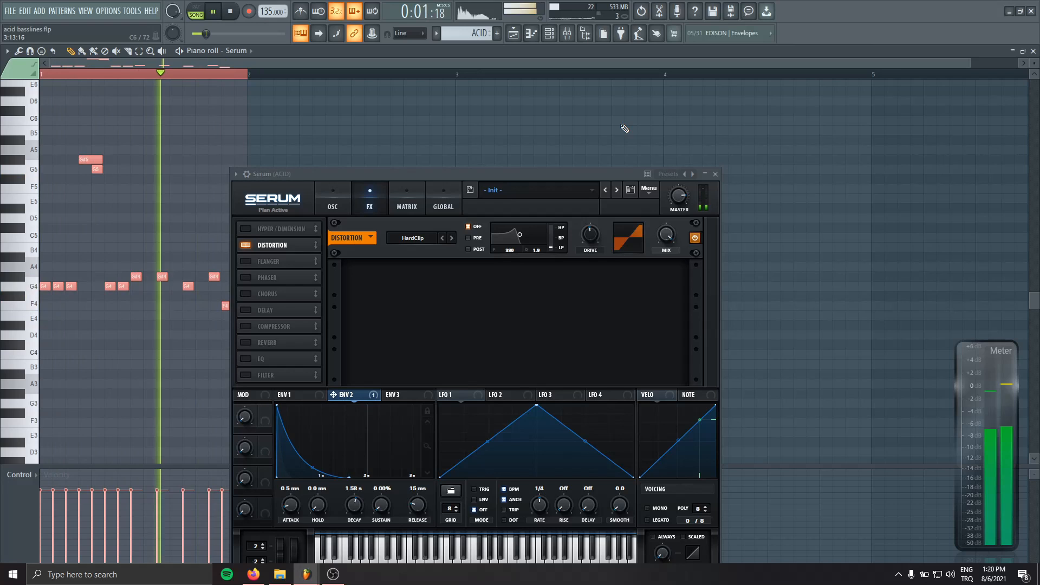
Transpose the riff back down one octave, close the piano roll, stop playback and return to Serum's oscillator page.
key(ctrl+Down)
key(F7)
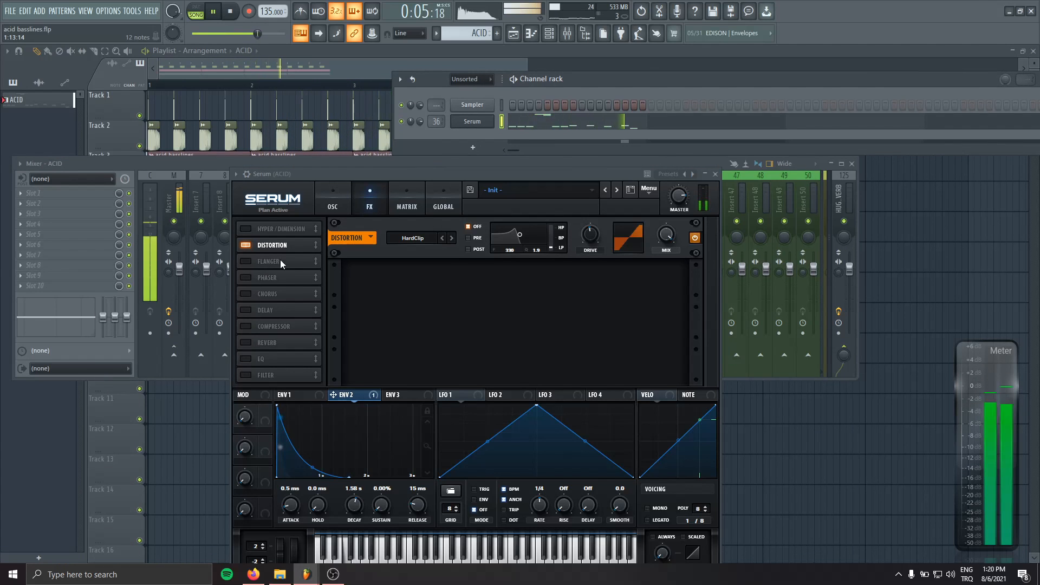
key(space)
drag(430, 168, 425, 148)
click(327, 182)
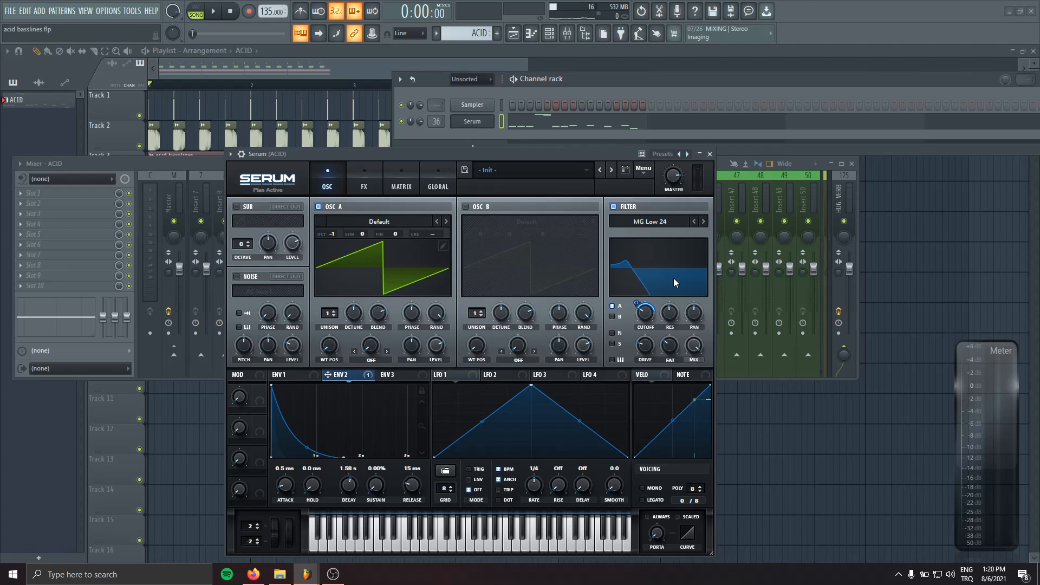
Remove Envelope 2's modulation from the filter cutoff and set Envelope 2's decay to 361 ms.
click(650, 170)
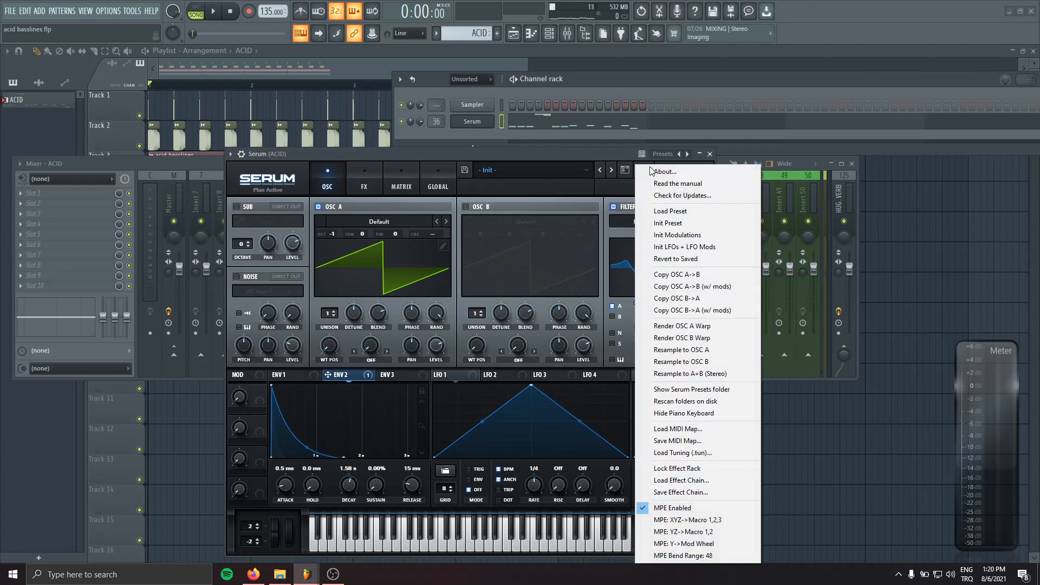
click(565, 285)
right_click(644, 312)
click(690, 345)
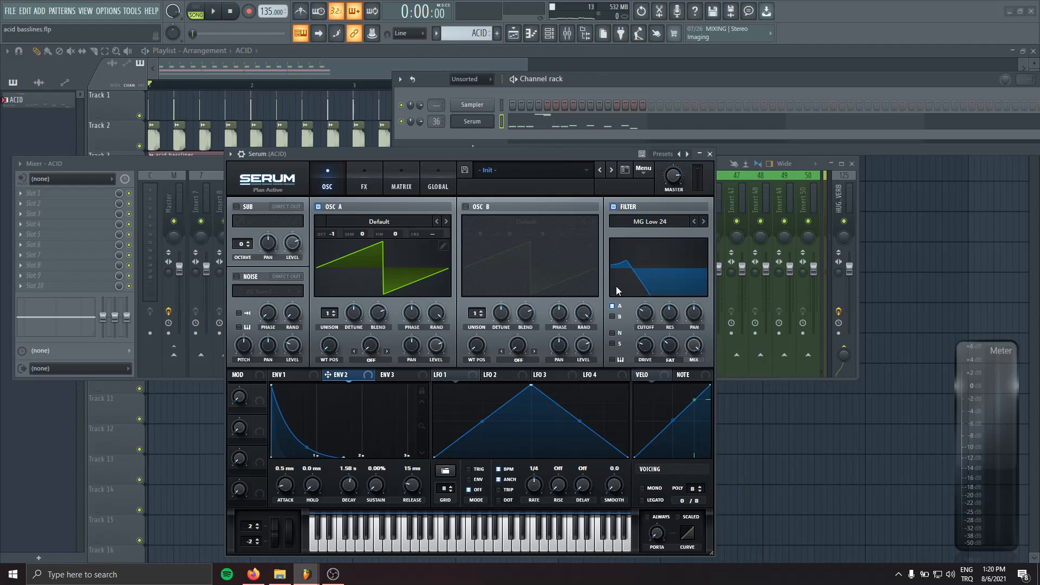
drag(349, 484, 350, 504)
Switch Serum's filter off and load the Acid wavetable from the Analog category into oscillator A.
click(614, 206)
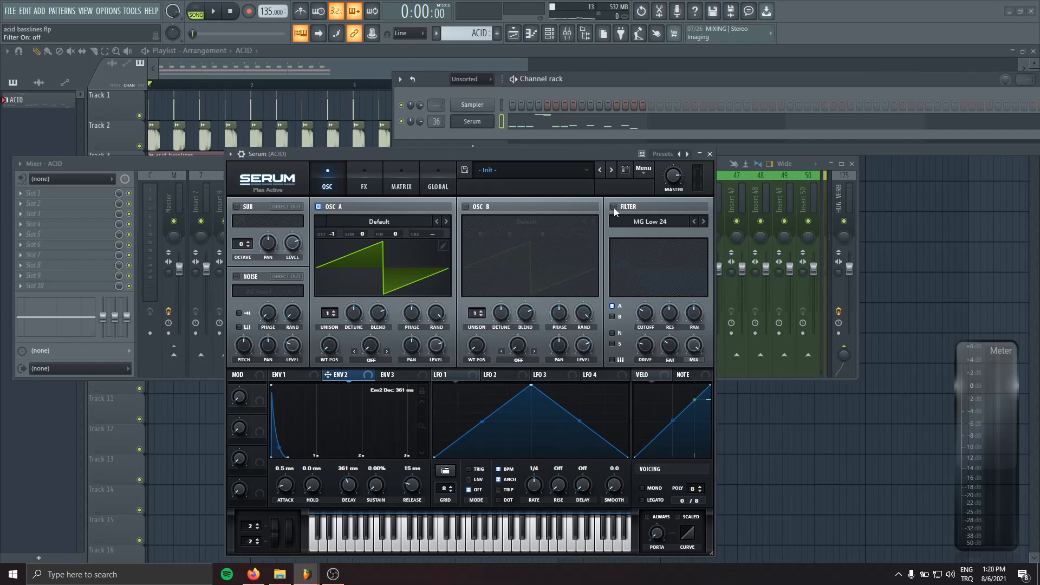
click(364, 220)
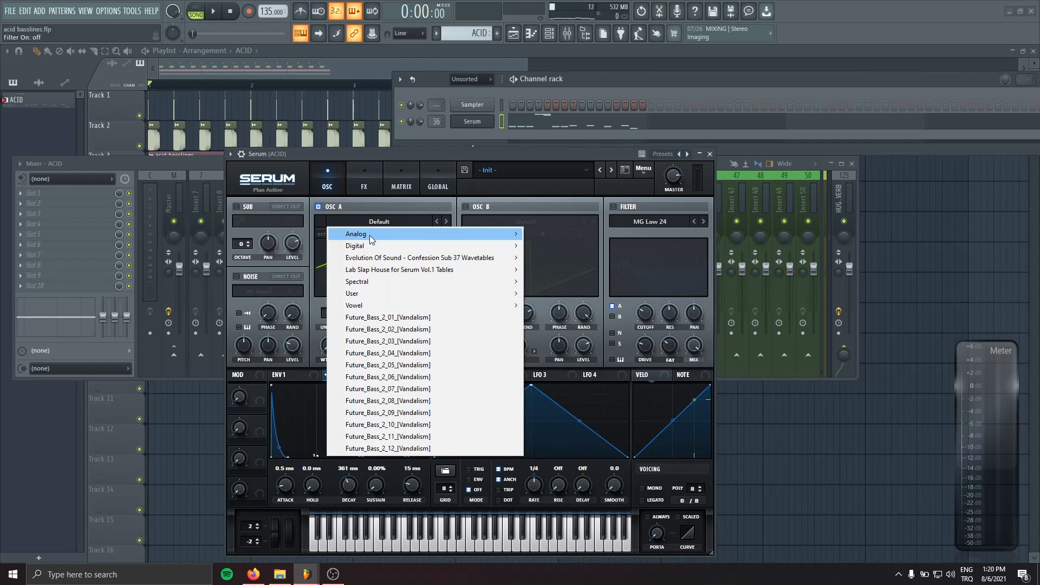
mouse_move(369, 235)
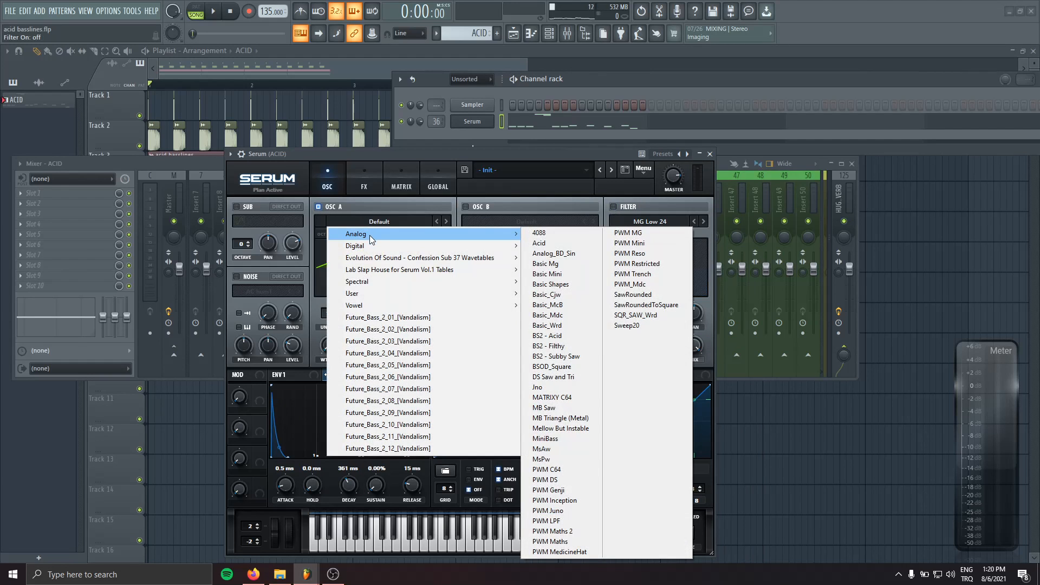
click(547, 245)
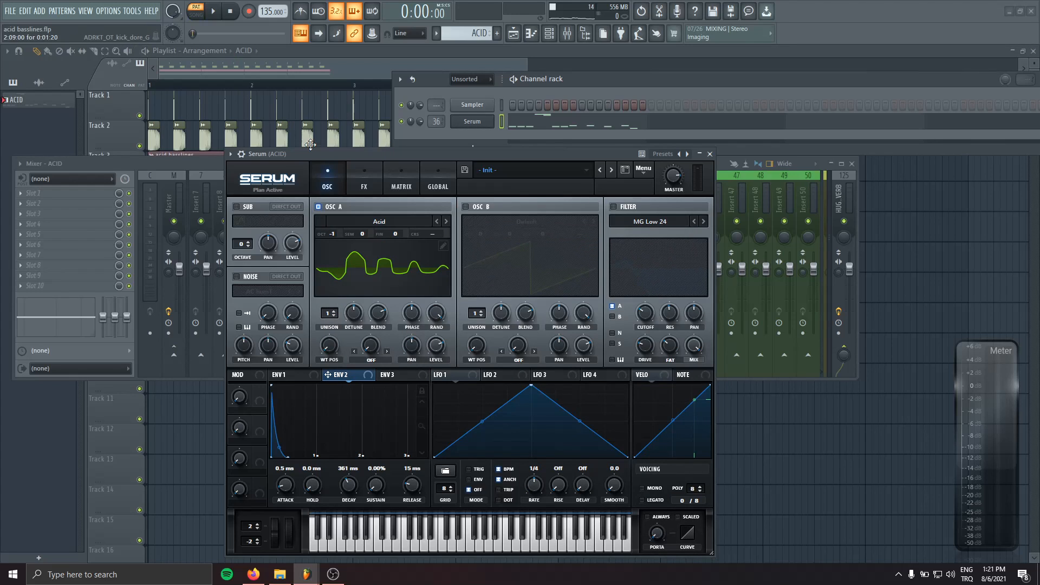
Raise Serum's master volume to 91% and oscillator A's level to 100% while the pattern plays.
key(space)
drag(305, 148, 193, 119)
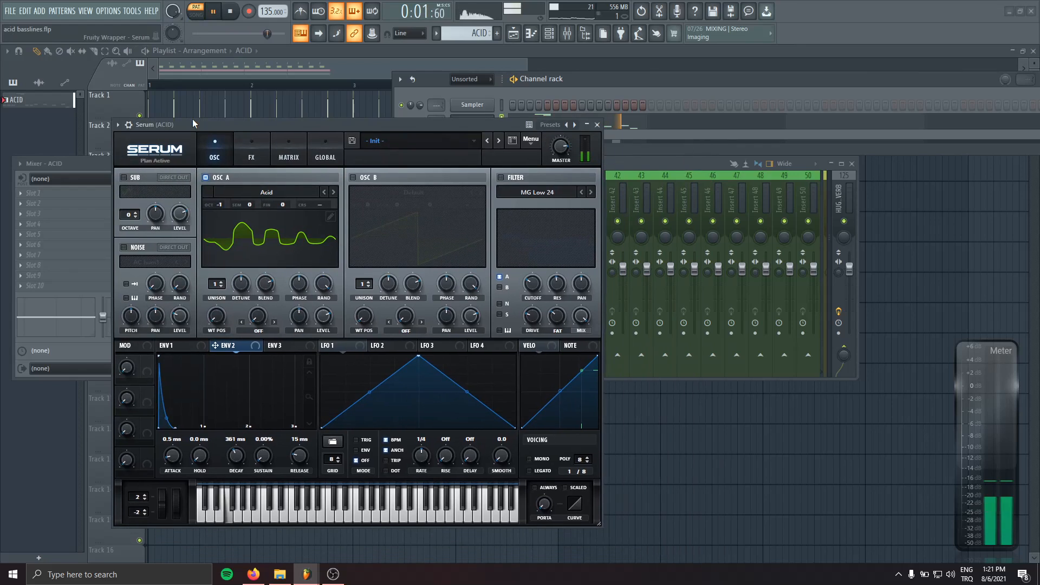
drag(561, 153, 559, 140)
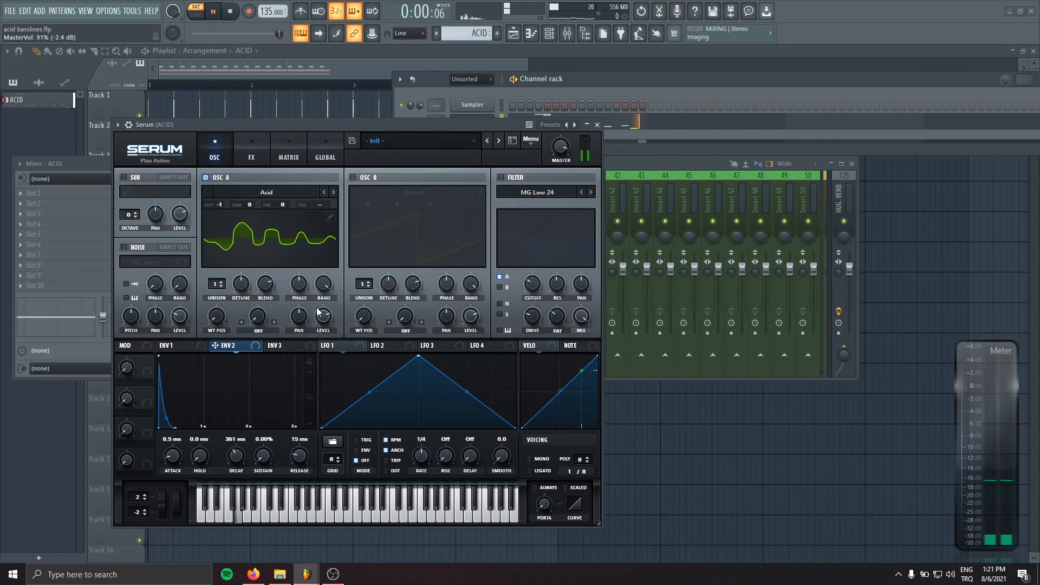
drag(318, 311, 319, 295)
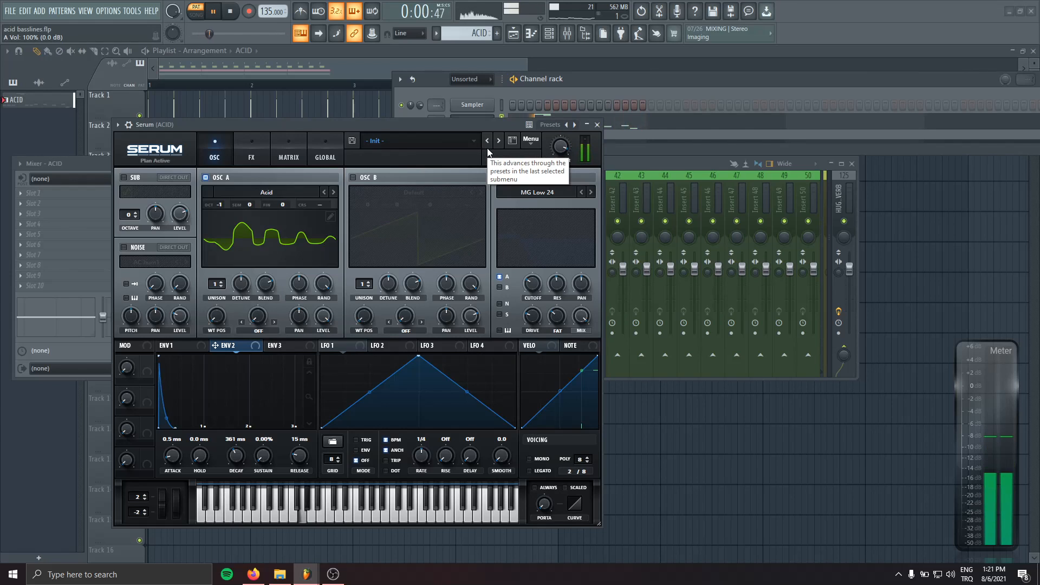
drag(443, 127, 500, 148)
key(space)
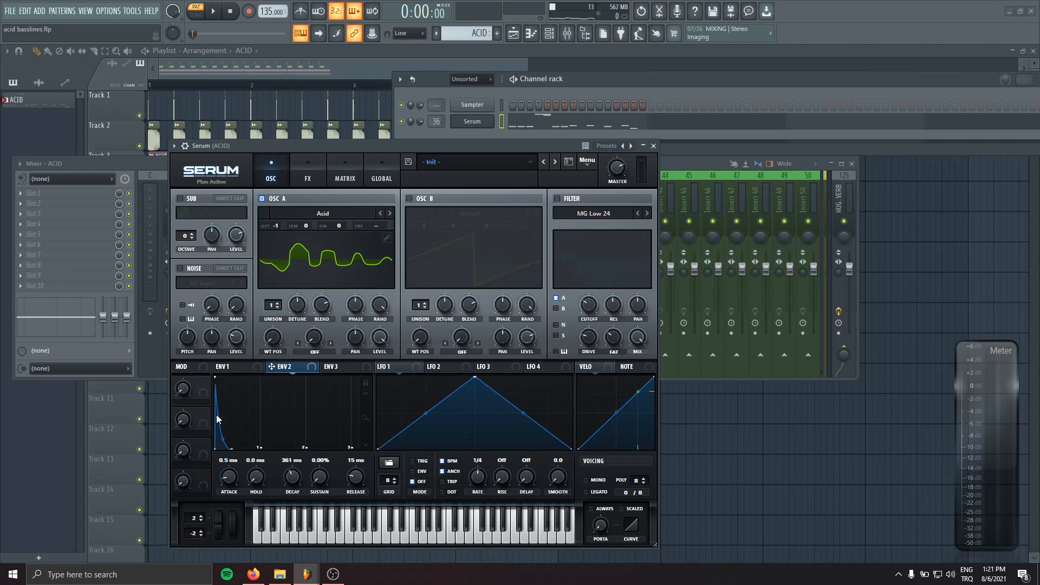
Modulate oscillator A's wavetable position with Envelope 2 and adjust the amount to 64 during playback.
drag(275, 338, 275, 319)
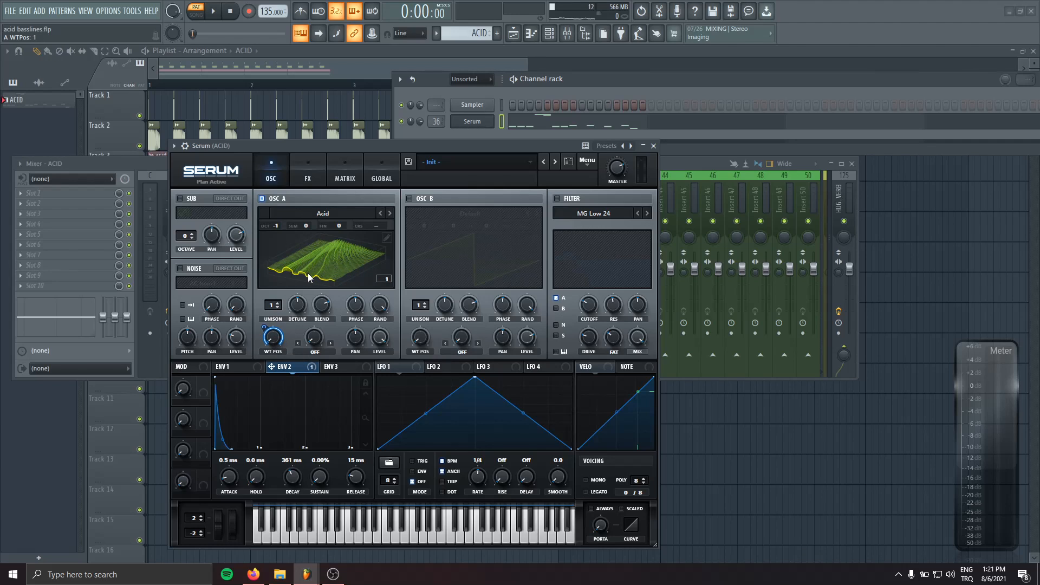
key(space)
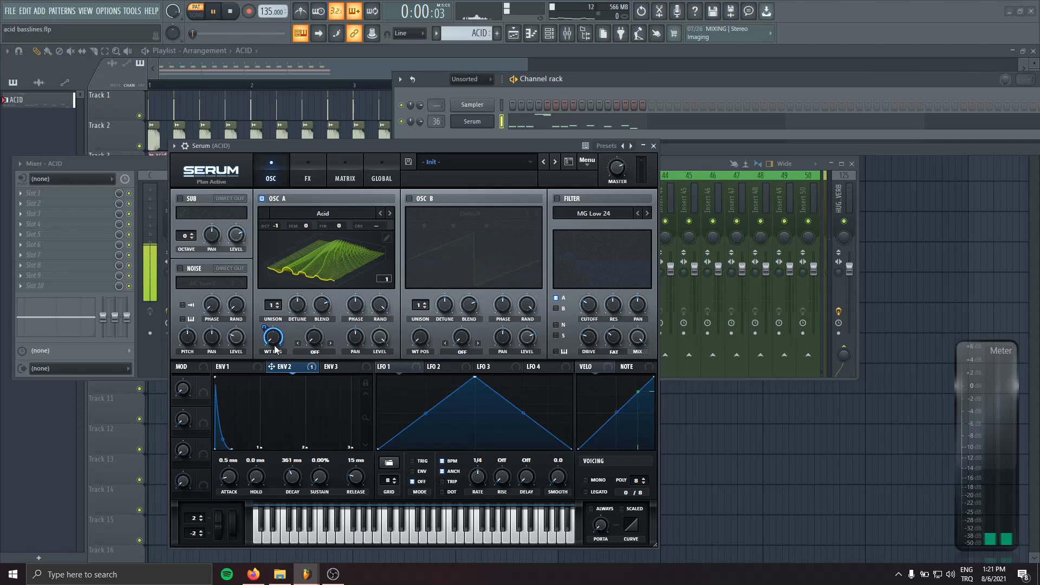
drag(271, 338, 261, 344)
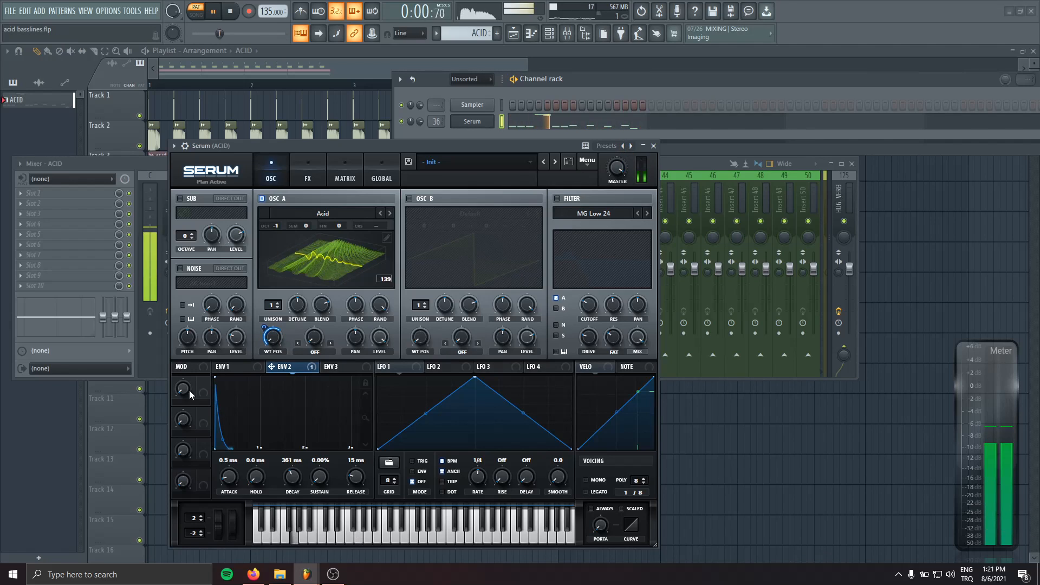
drag(265, 329, 265, 326)
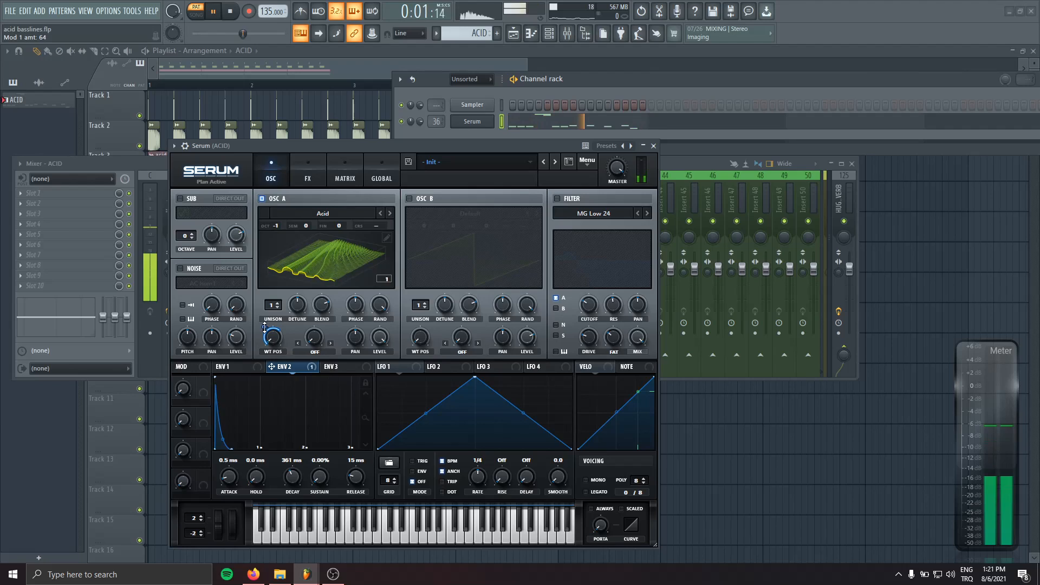
key(space)
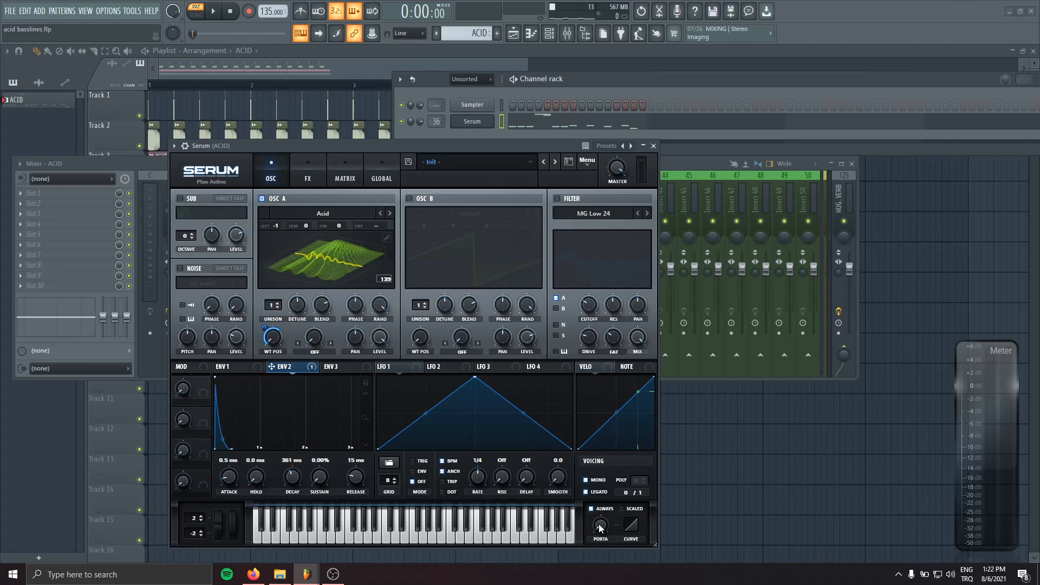
Set Envelope 2's decay to 108 ms and its wavetable position modulation amount to 73 while the pattern plays.
key(space)
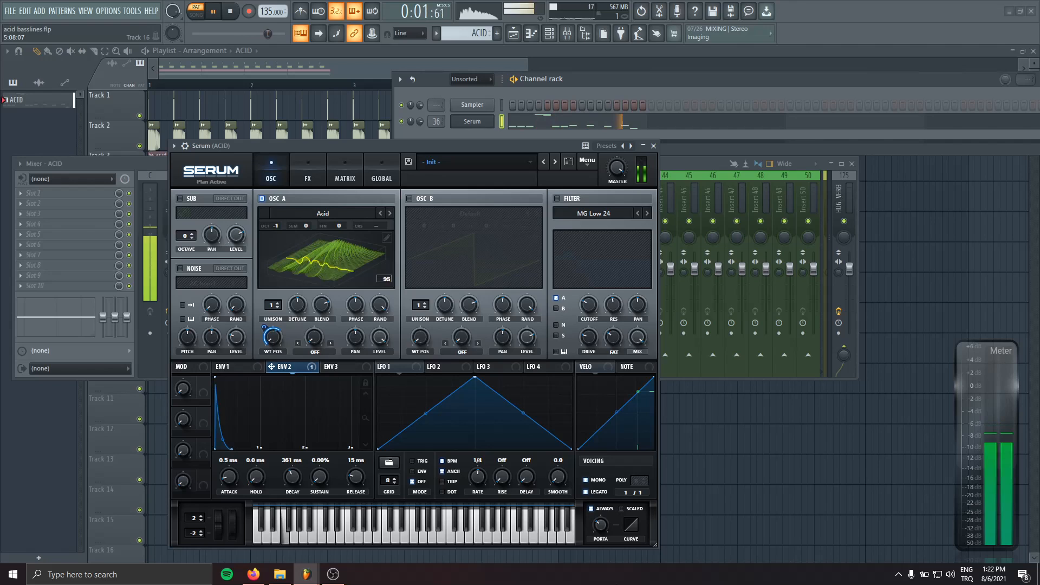
drag(292, 458, 295, 484)
key(space)
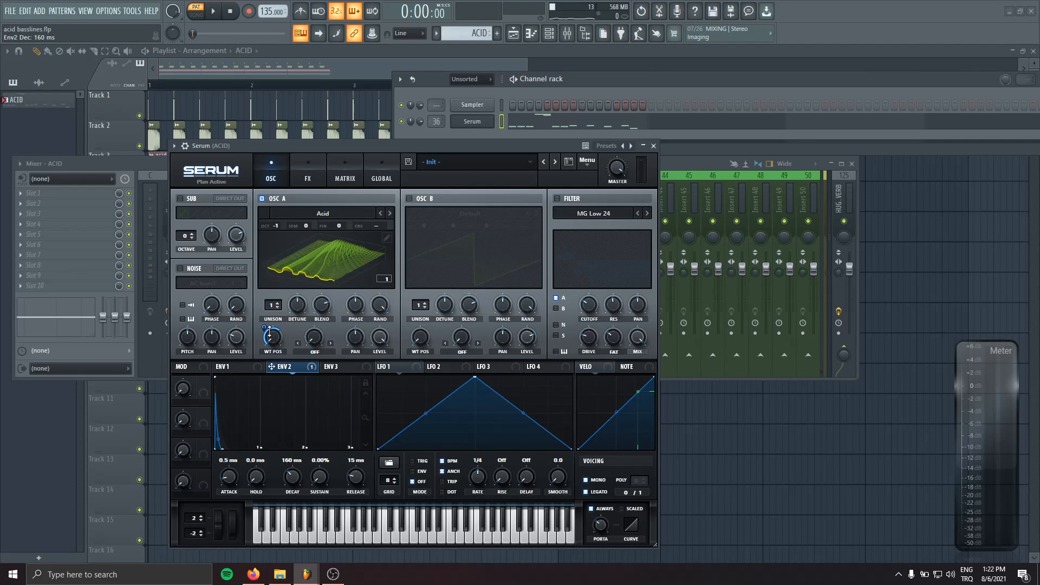
key(space)
drag(264, 328, 263, 317)
drag(292, 474, 299, 479)
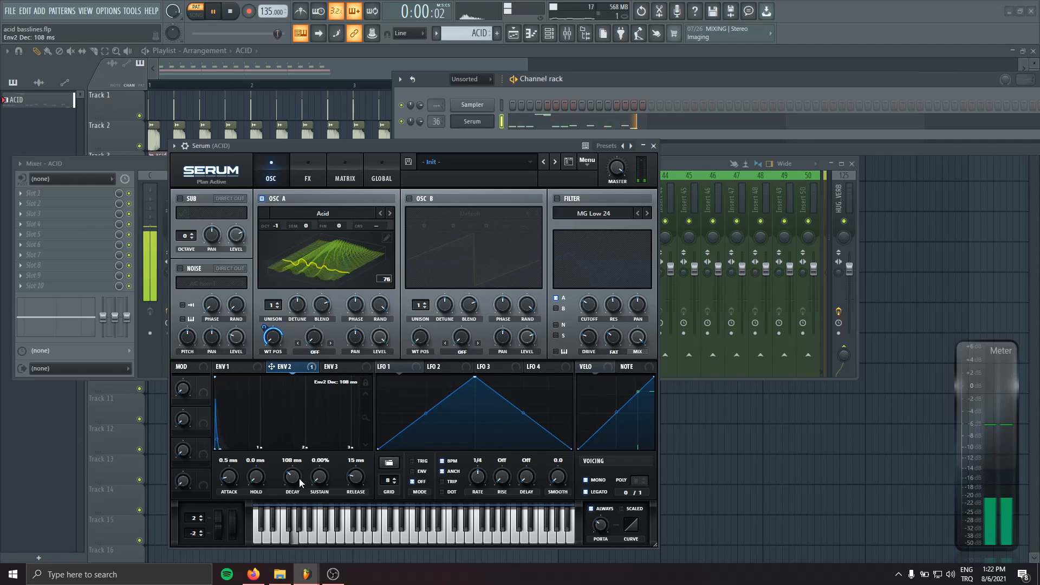
drag(264, 327, 265, 332)
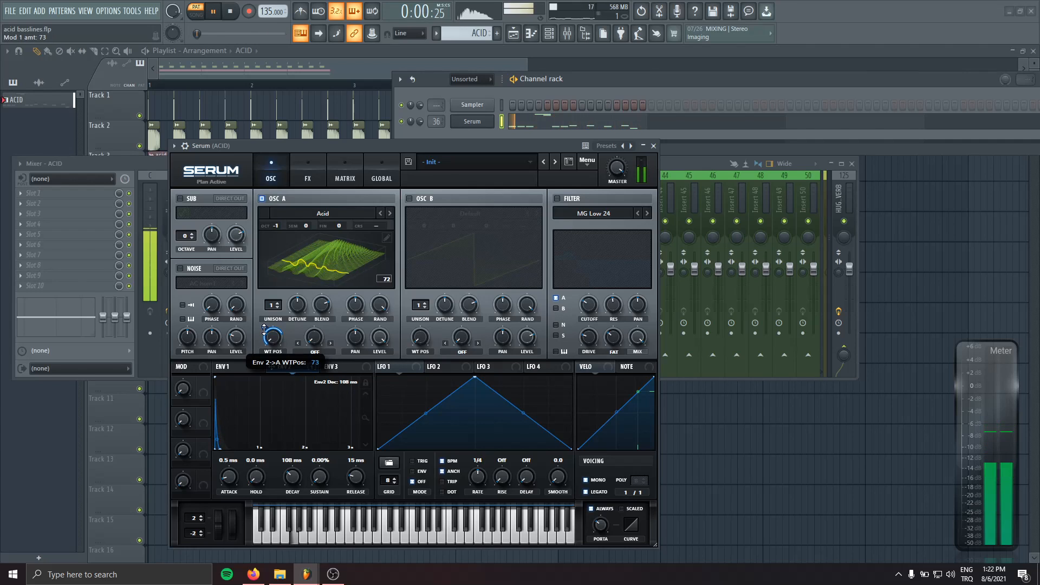
key(space)
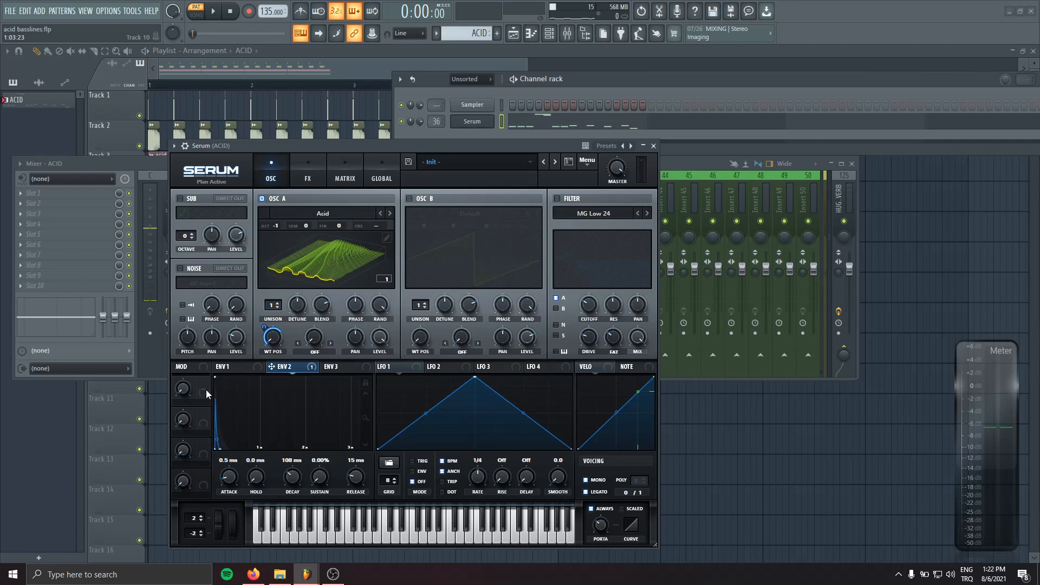
Assign Macro 1 to Envelope 2's decay and audition the macro during playback.
drag(291, 478, 292, 479)
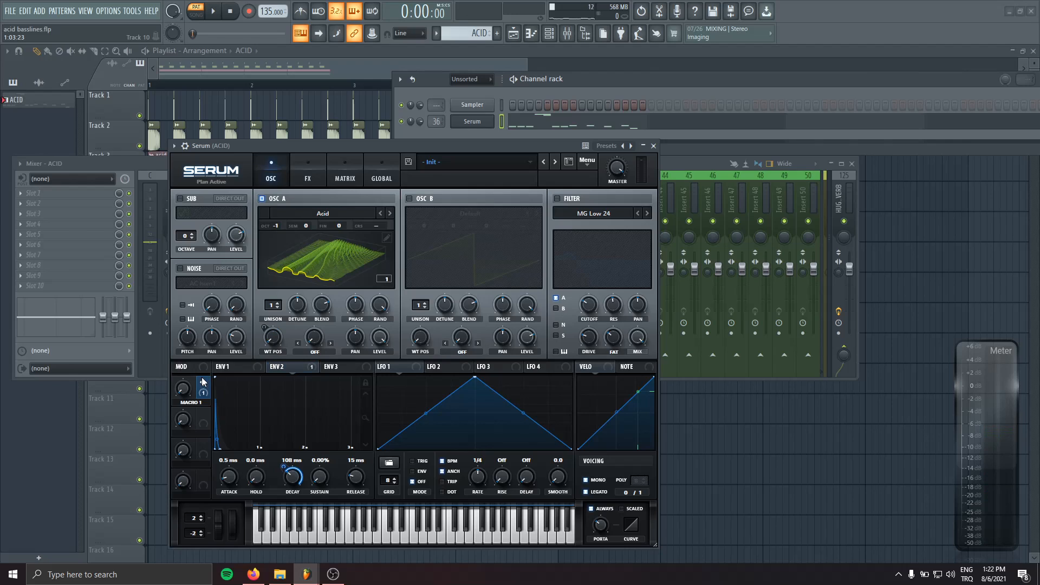
click(182, 396)
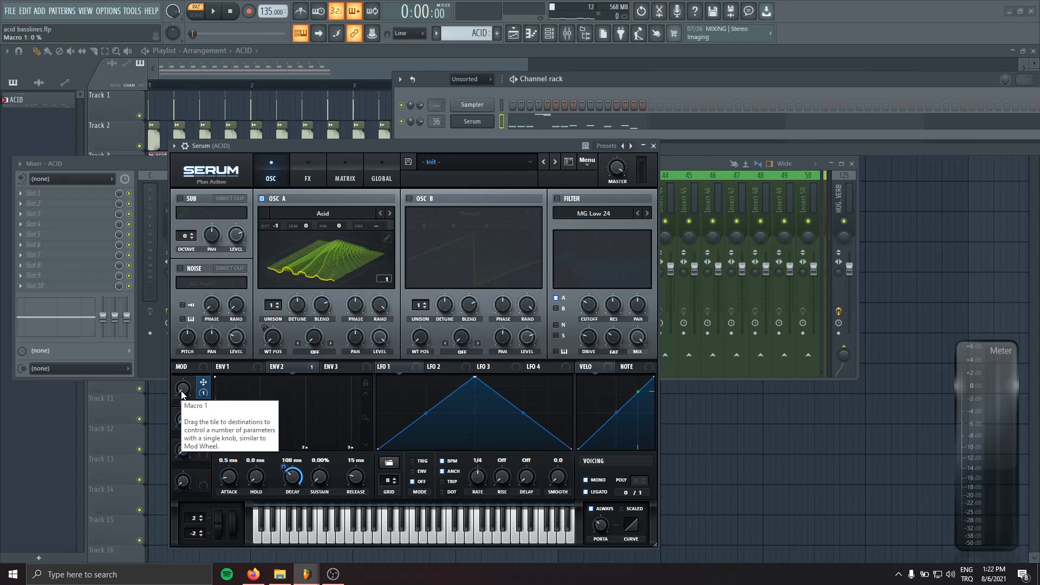
key(space)
drag(182, 396, 229, 499)
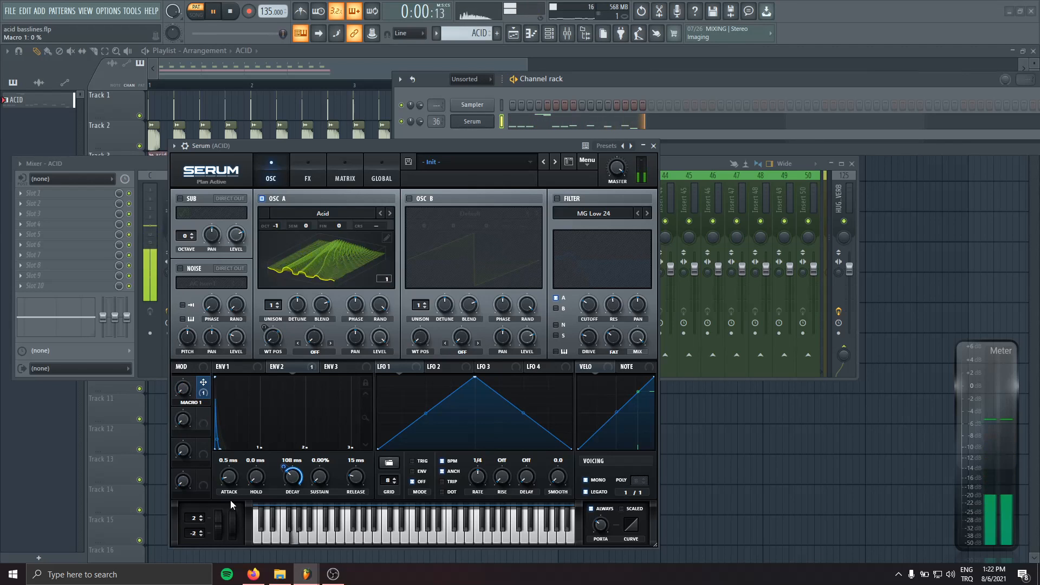
key(space)
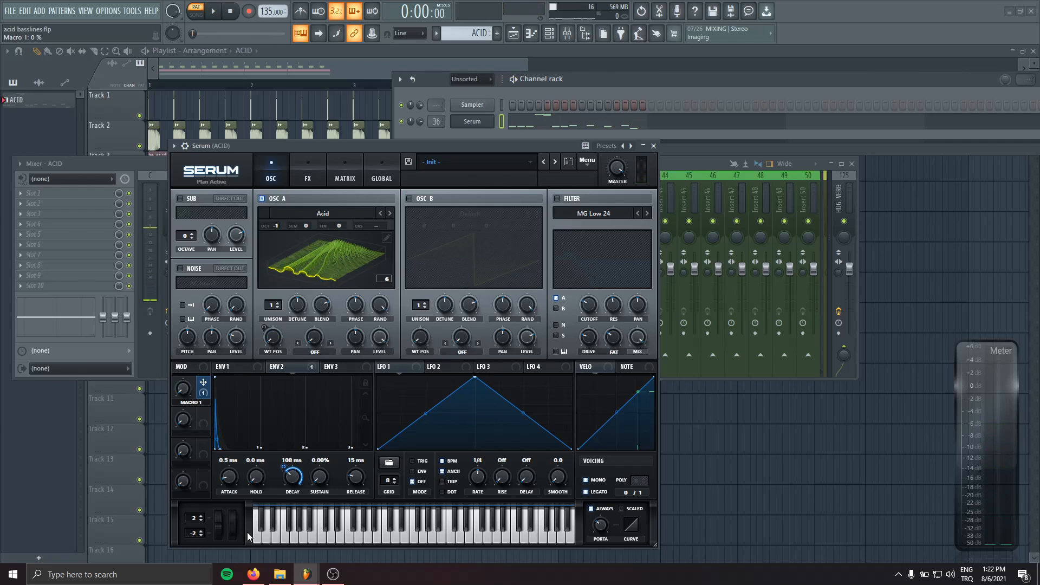
Set Macro 1's modulation of Envelope 1's decay to 32 and audition the macro during playback.
click(242, 367)
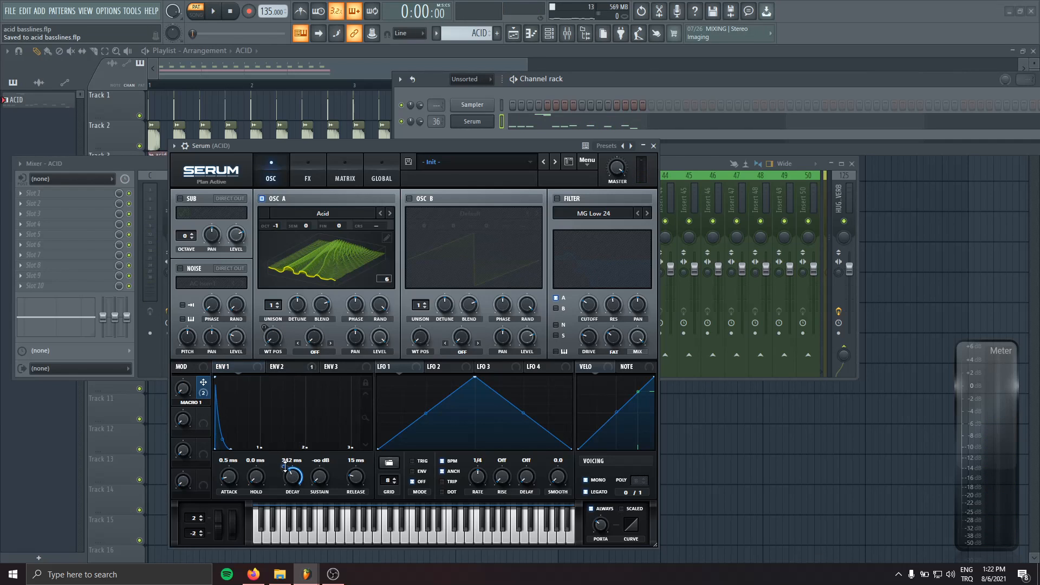
drag(285, 467, 283, 484)
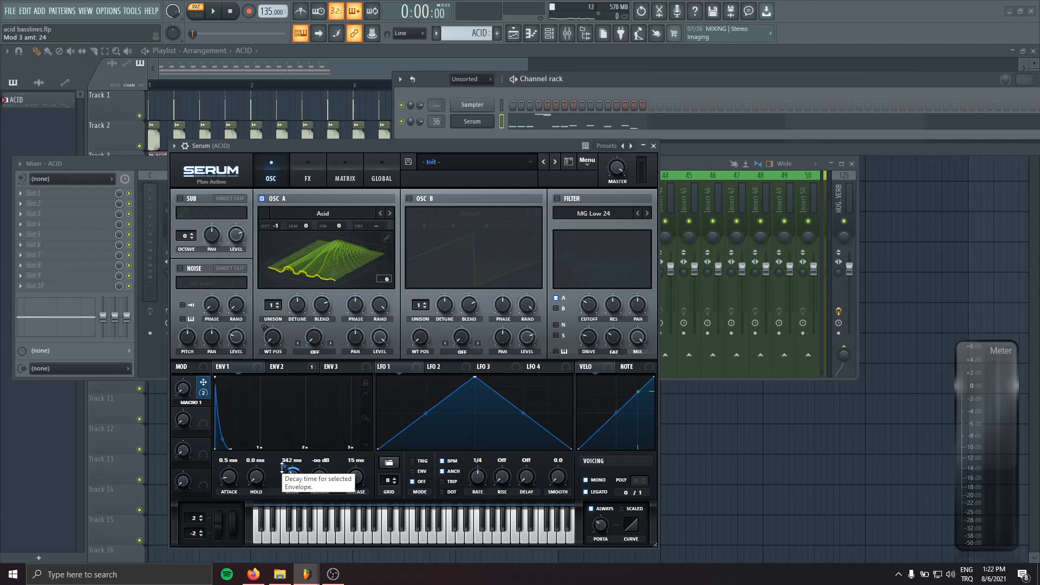
key(space)
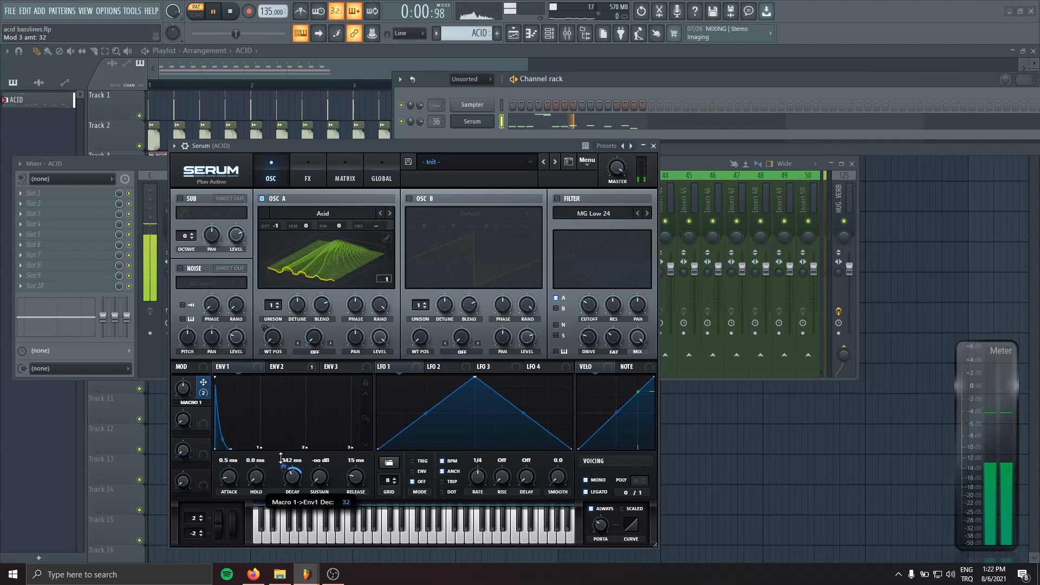
drag(187, 387, 189, 333)
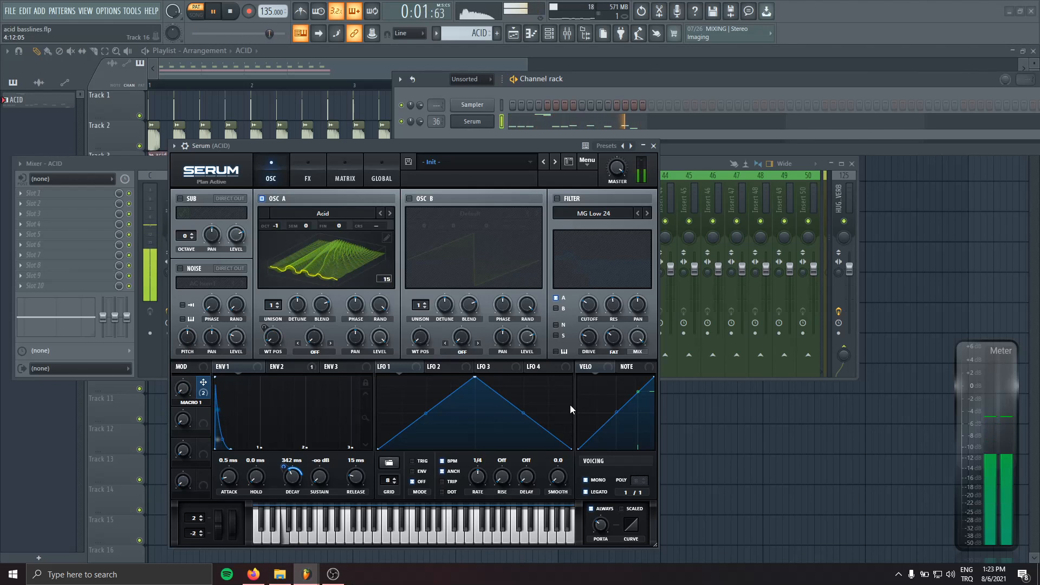
key(space)
Turn the MG Low 24 filter back on and modulate its cutoff with Envelope 3 by an amount of 38.
click(306, 172)
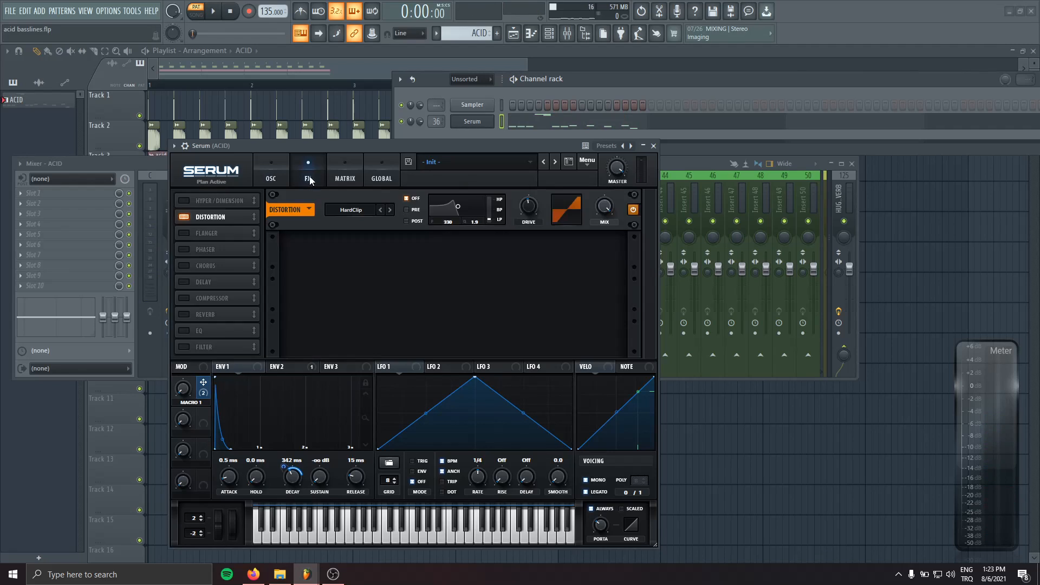
click(257, 159)
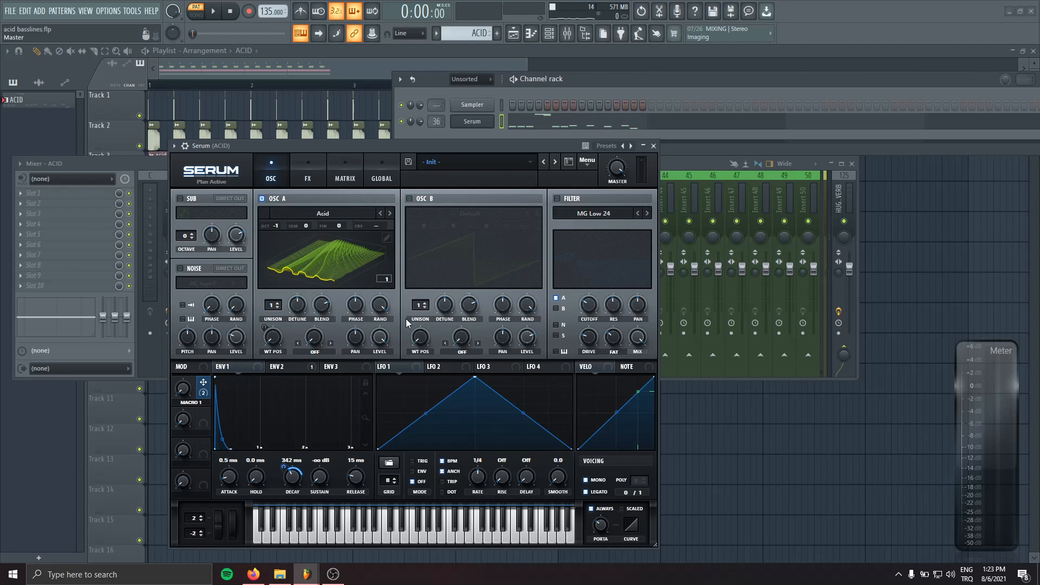
click(557, 198)
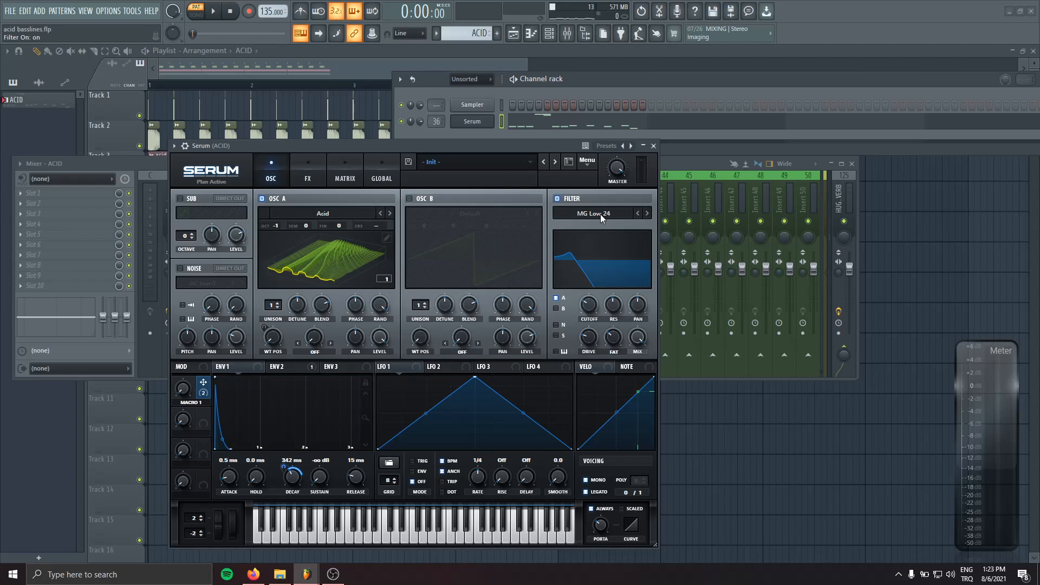
click(347, 368)
key(space)
mouse_move(592, 309)
mouse_down()
mouse_move(577, 306)
mouse_move(583, 327)
mouse_up()
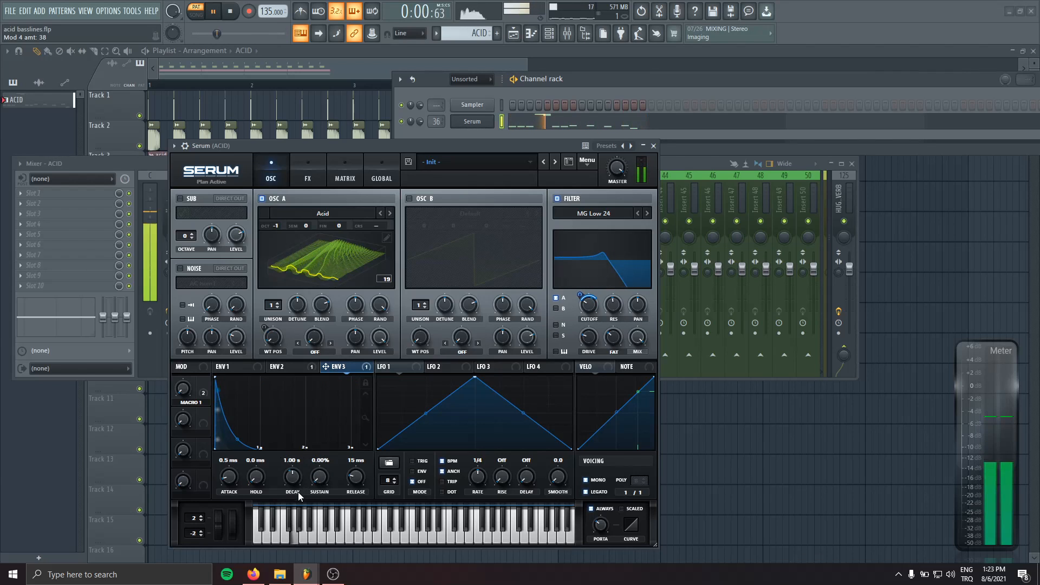
key(space)
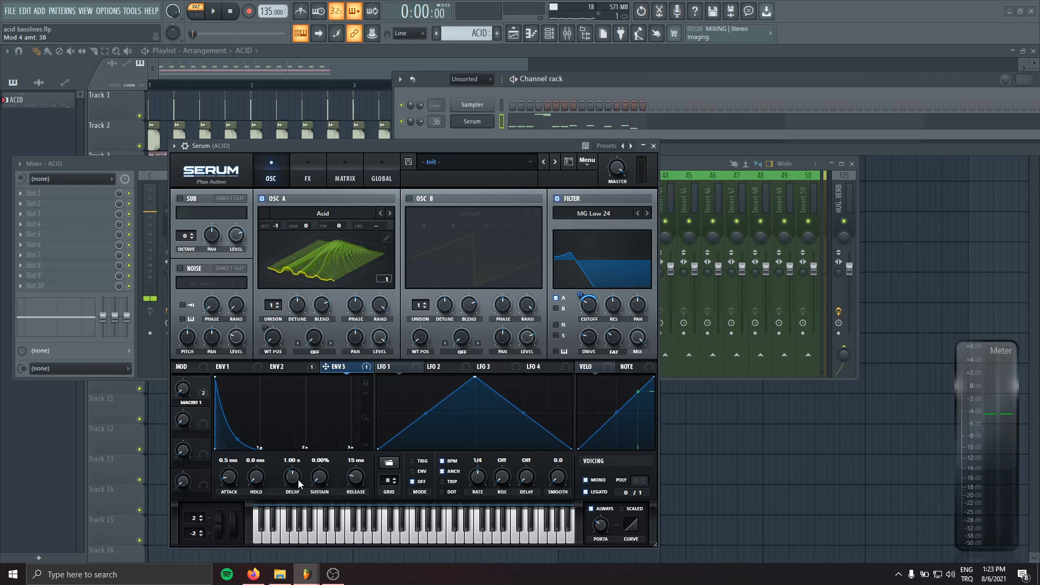
Try Envelope 3's filter cutoff modulation at 14 and audition the acid pattern.
mouse_move(592, 306)
mouse_down()
mouse_move(579, 303)
mouse_move(581, 281)
mouse_move(579, 297)
mouse_up()
key(space)
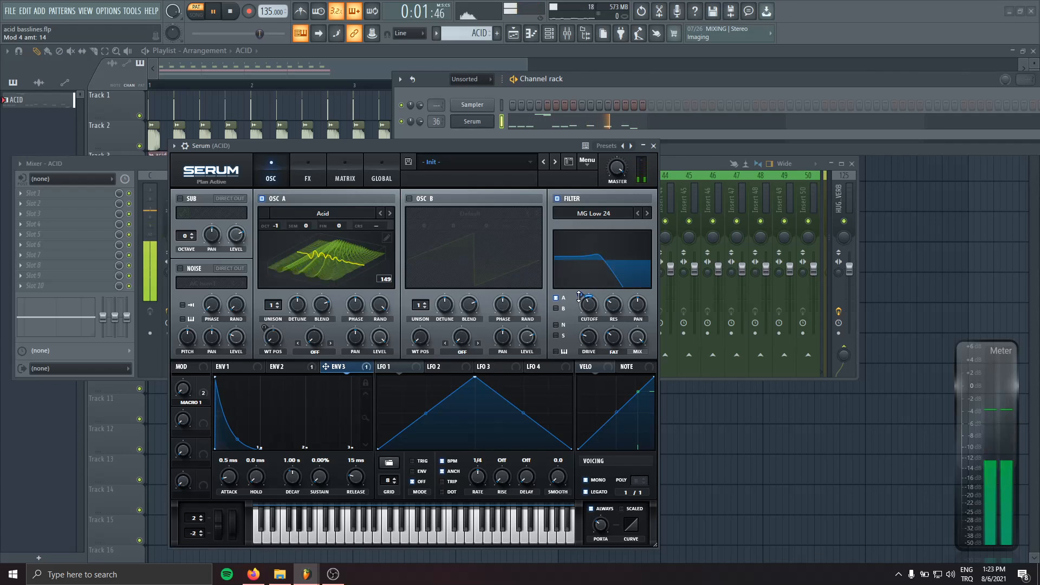
key(space)
Switch to song playback and audition the acid line over the kick and rumble while adjusting Envelope 3's cutoff modulation.
click(214, 89)
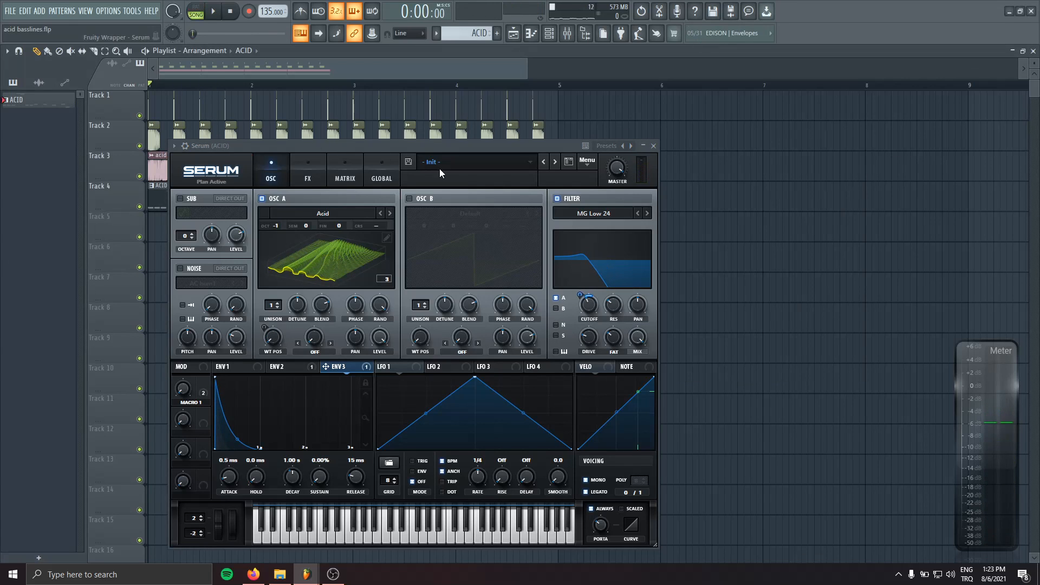
drag(439, 146, 717, 138)
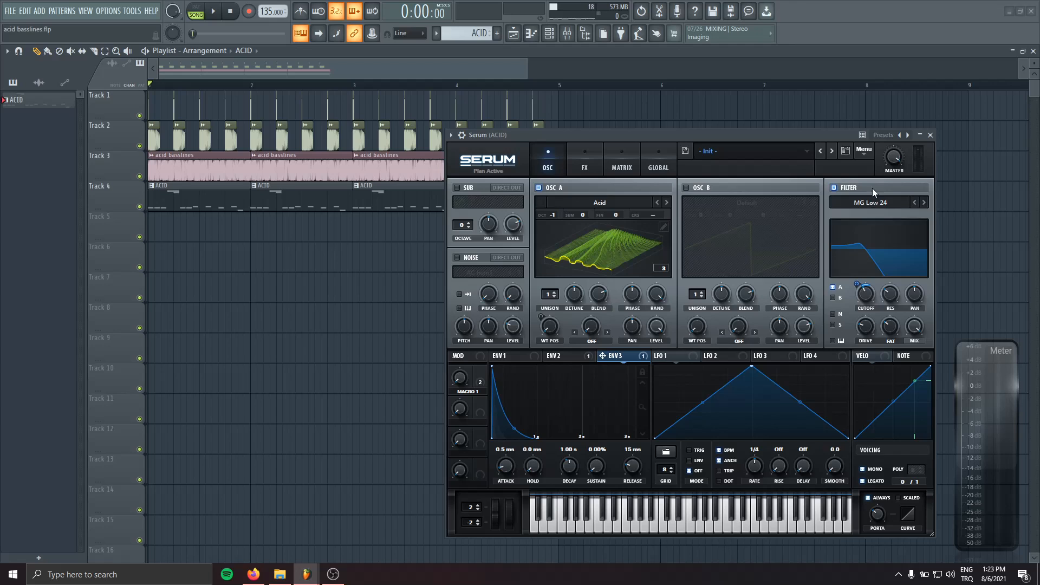
key(space)
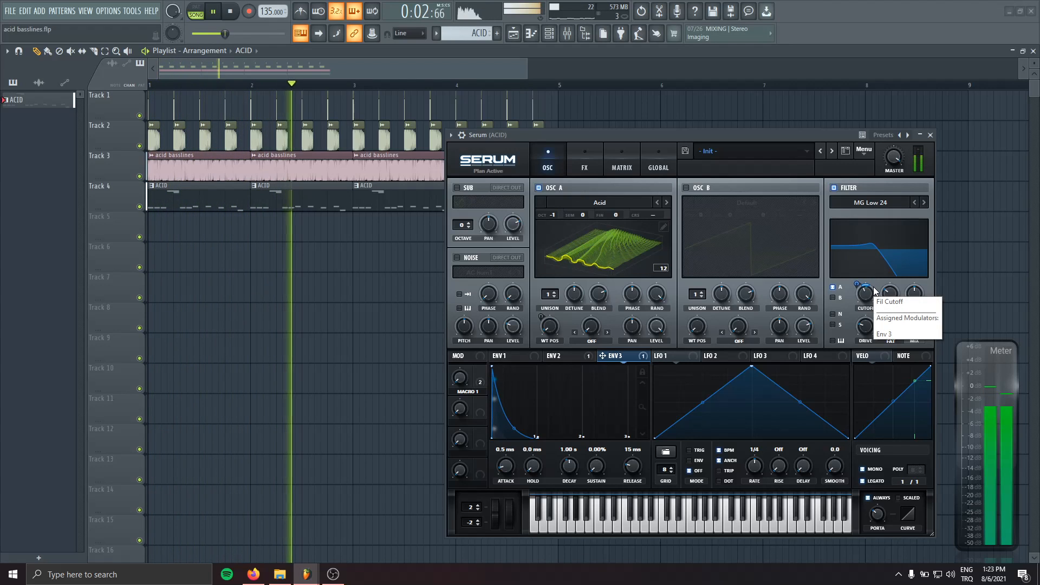
drag(874, 291, 851, 271)
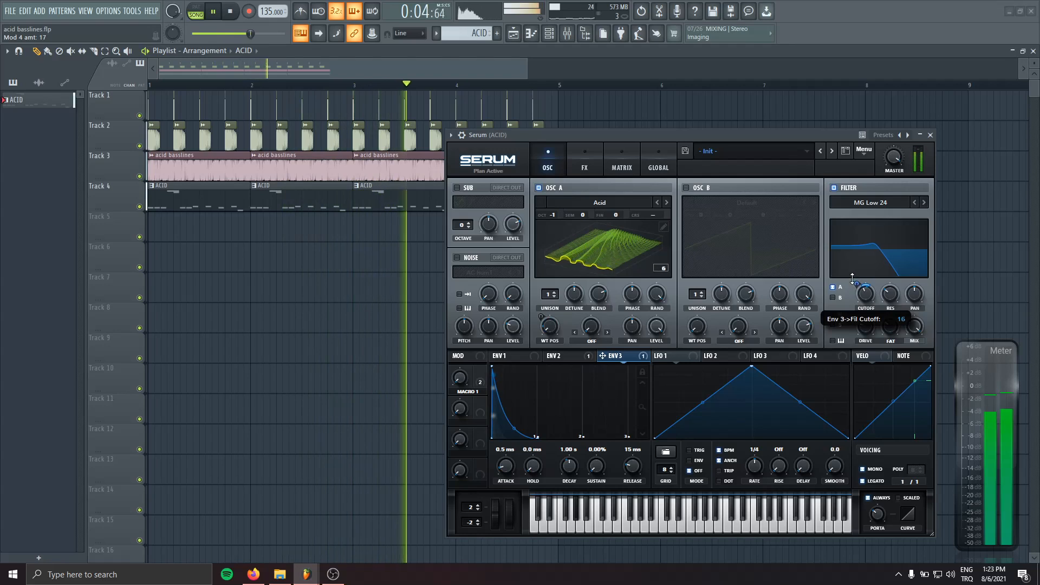
key(space)
Remove Envelope 3's modulation from the filter cutoff, turn the MG Low 24 filter off, and play the arrangement.
right_click(853, 272)
click(915, 324)
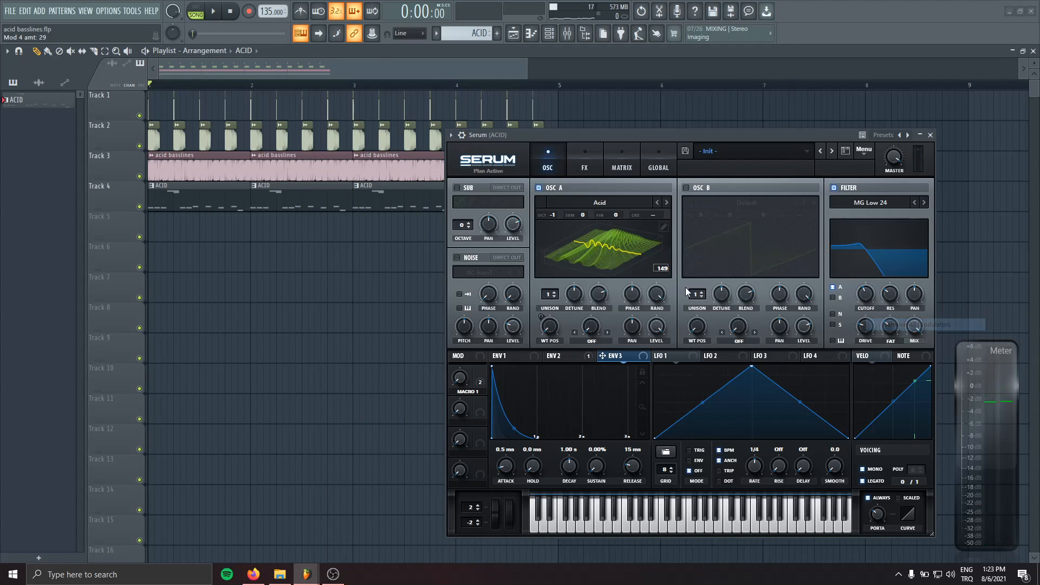
click(834, 187)
drag(524, 133, 385, 141)
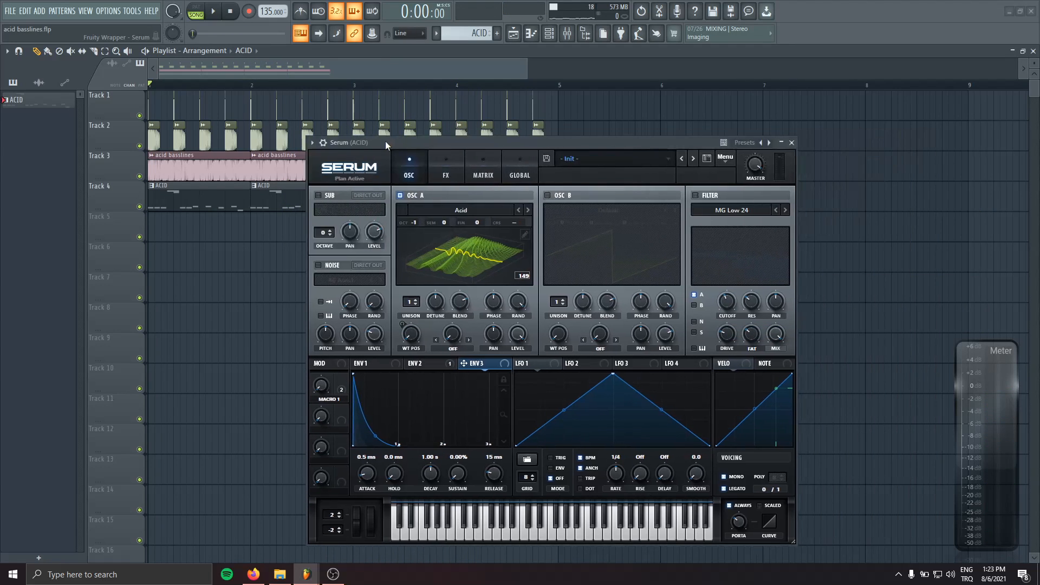
key(space)
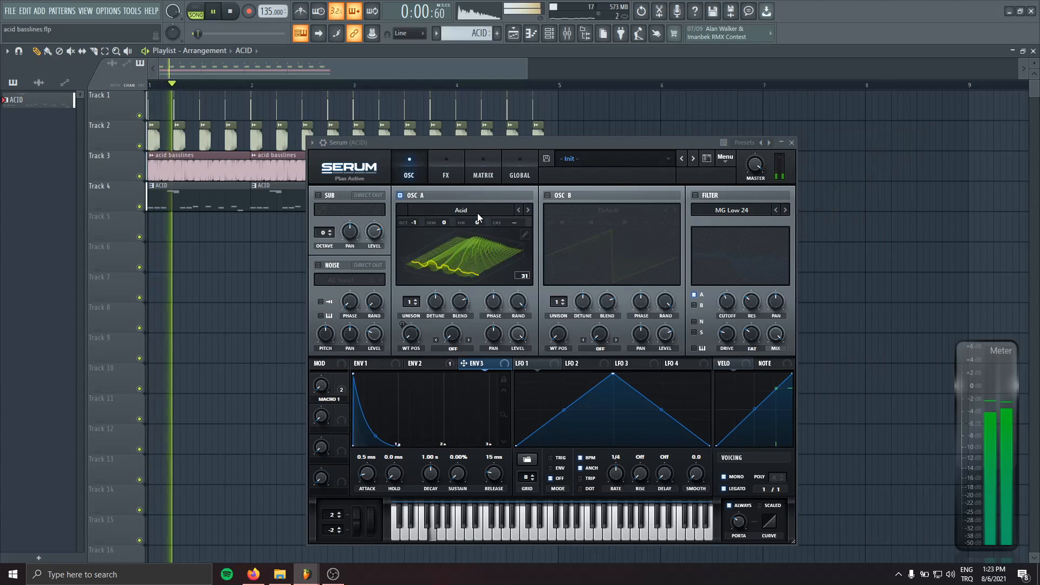
Add Fruity Blood Overdrive to the first slot of the ACID mixer track and balance its pre-amp and post gain during playback.
key(F9)
click(792, 143)
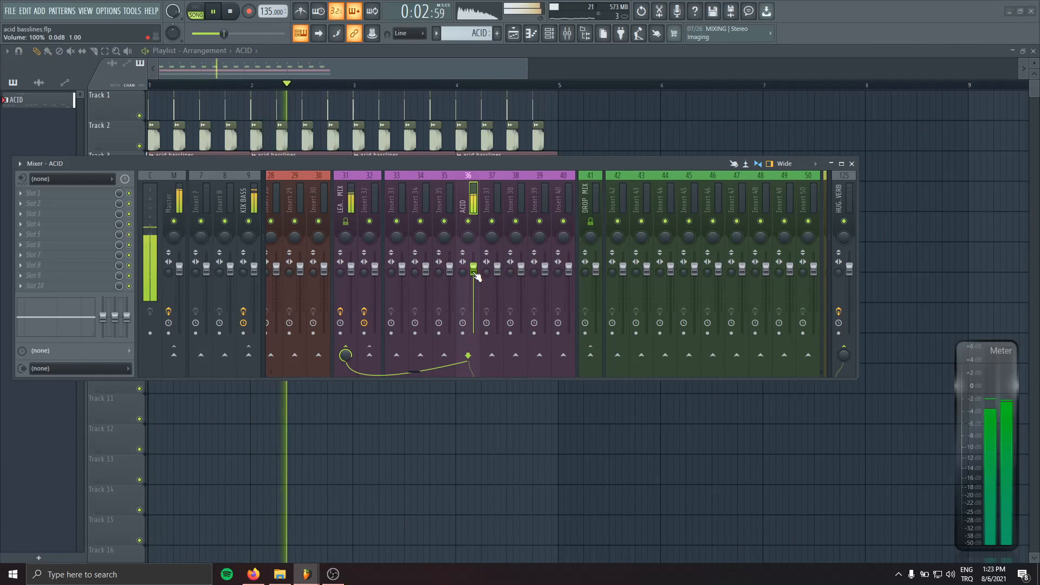
key(space)
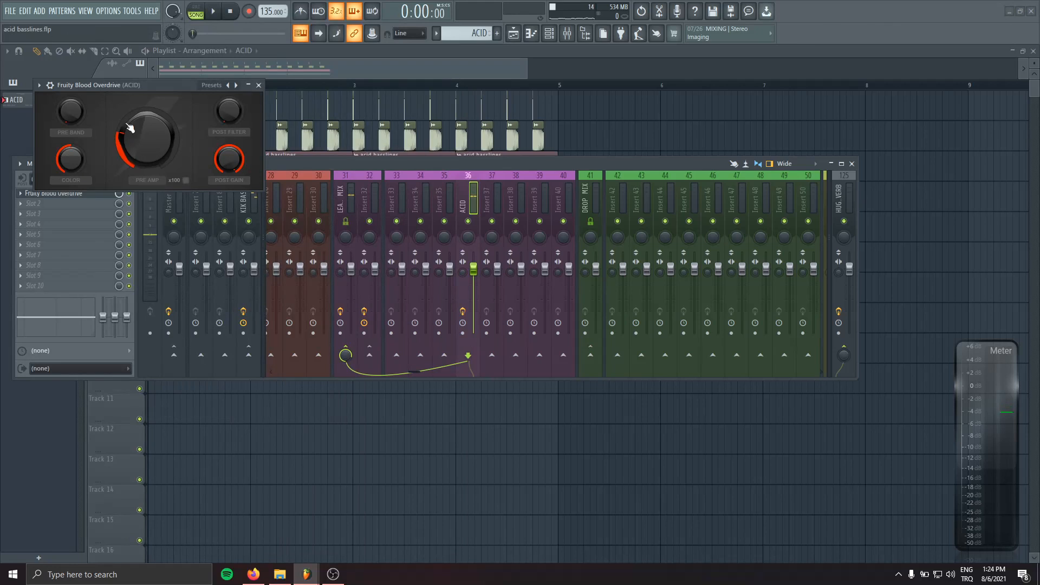
drag(163, 85, 208, 251)
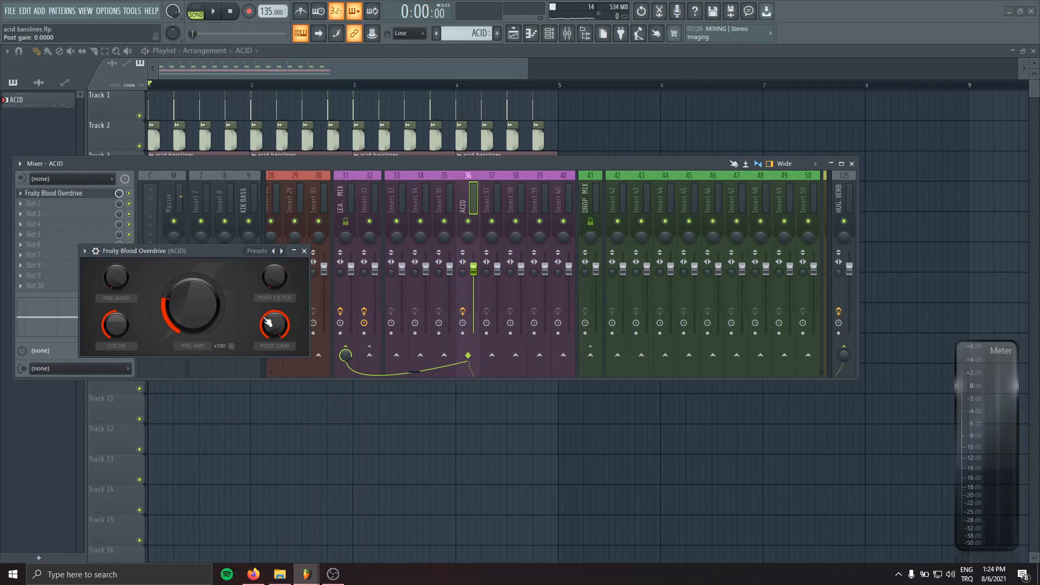
key(space)
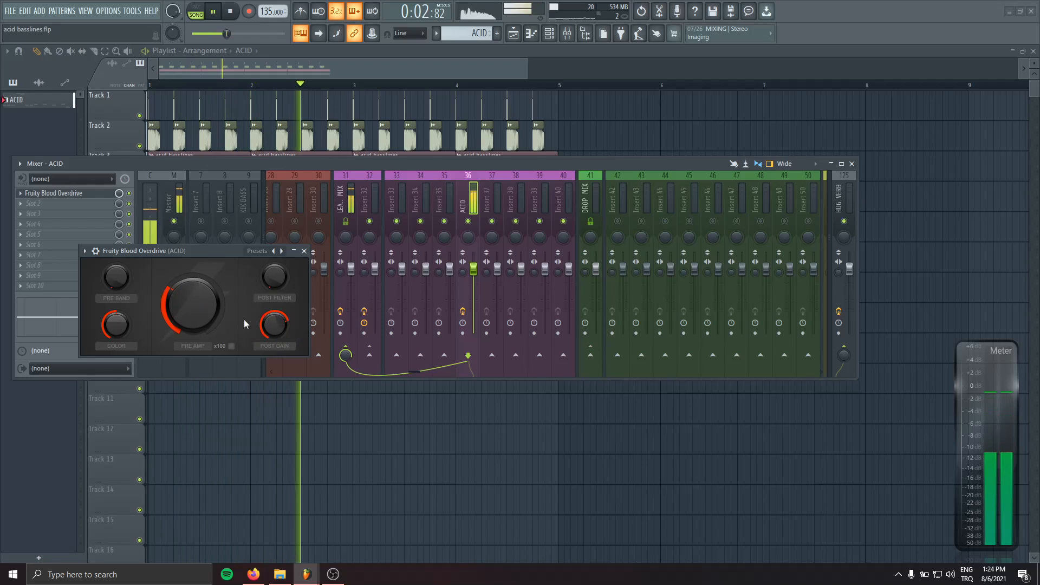
key(space)
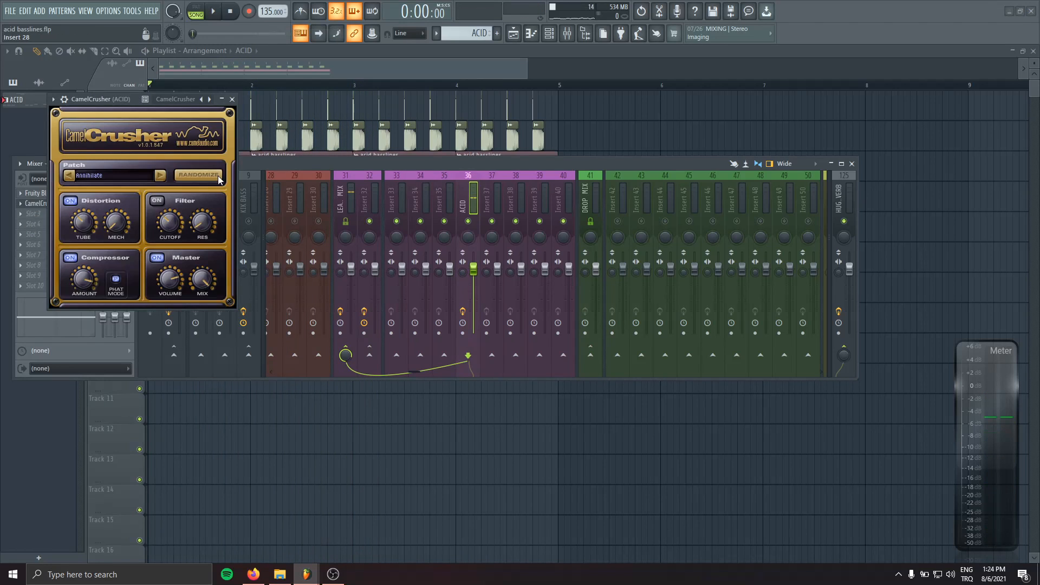
Add CamelCrusher after the overdrive on the ACID track and choose its British Clean patch while the song plays.
drag(130, 99, 231, 166)
key(space)
click(262, 243)
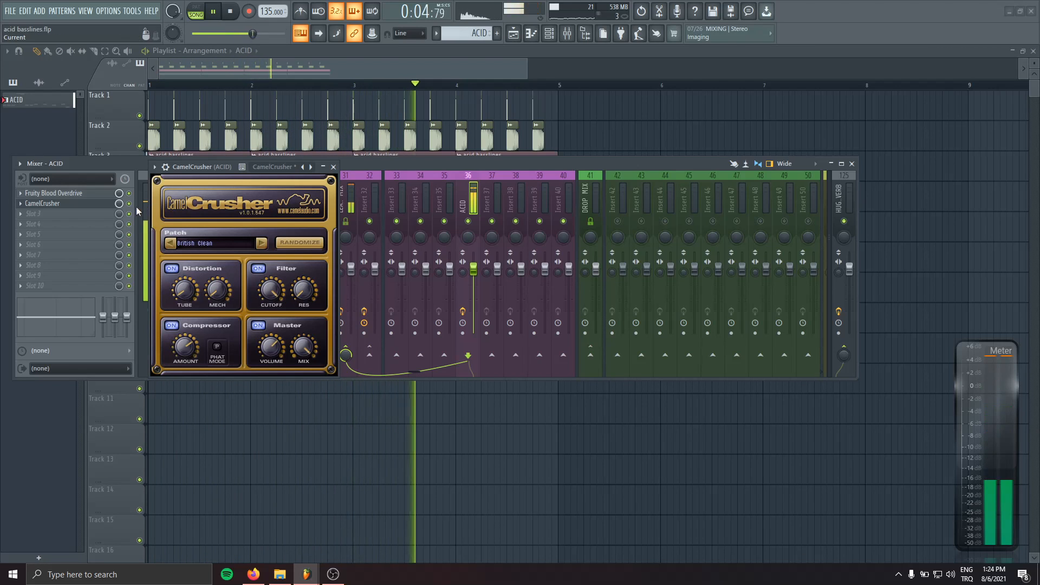
click(333, 167)
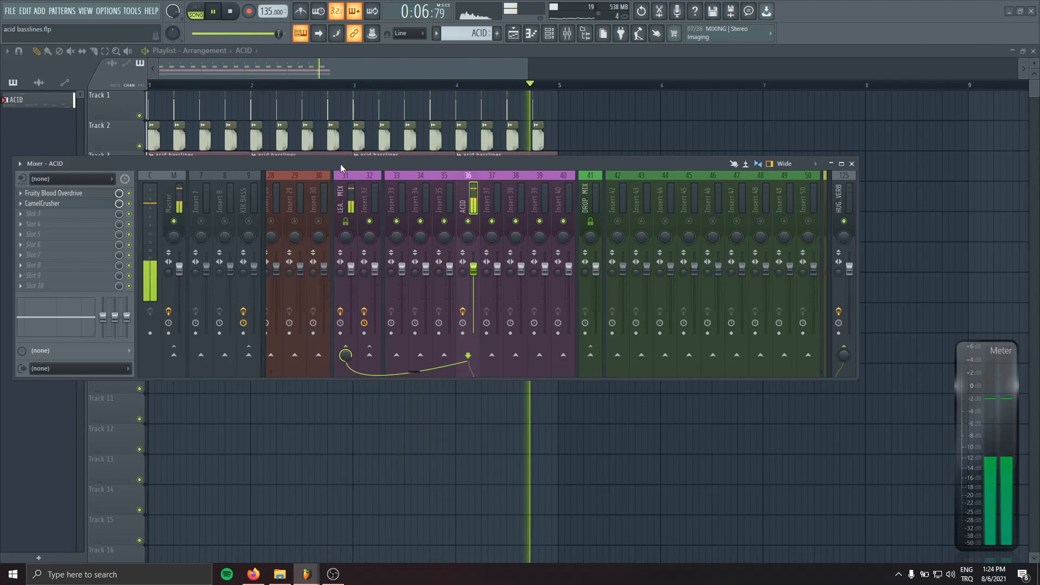
key(space)
Add FabFilter Pro-Q 3 to the ACID track with a 30 dB/oct low cut near 100 Hz and a 1.95 dB bell boost near 1147.5 Hz.
key(space)
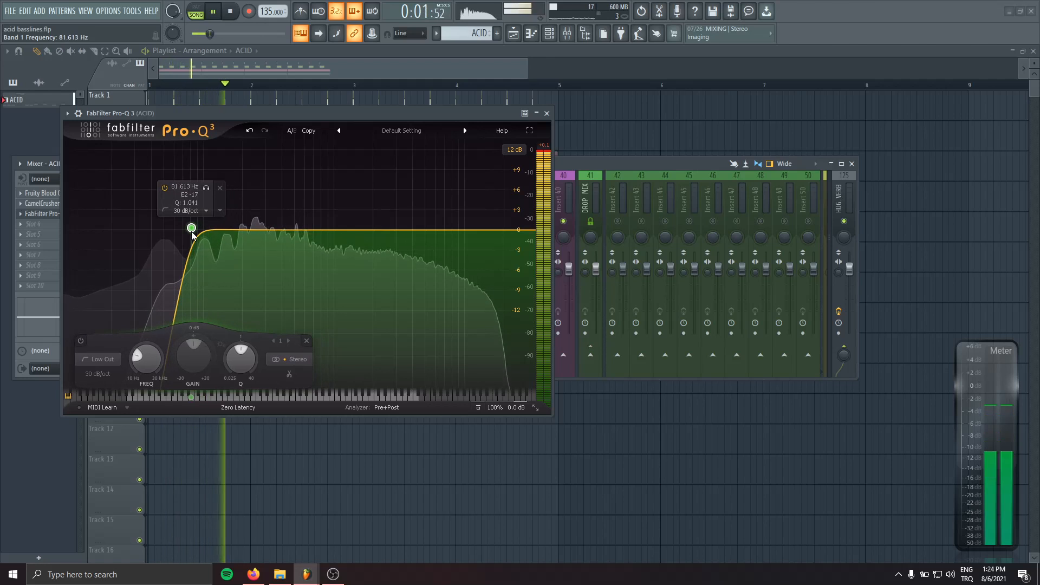
drag(201, 237, 205, 247)
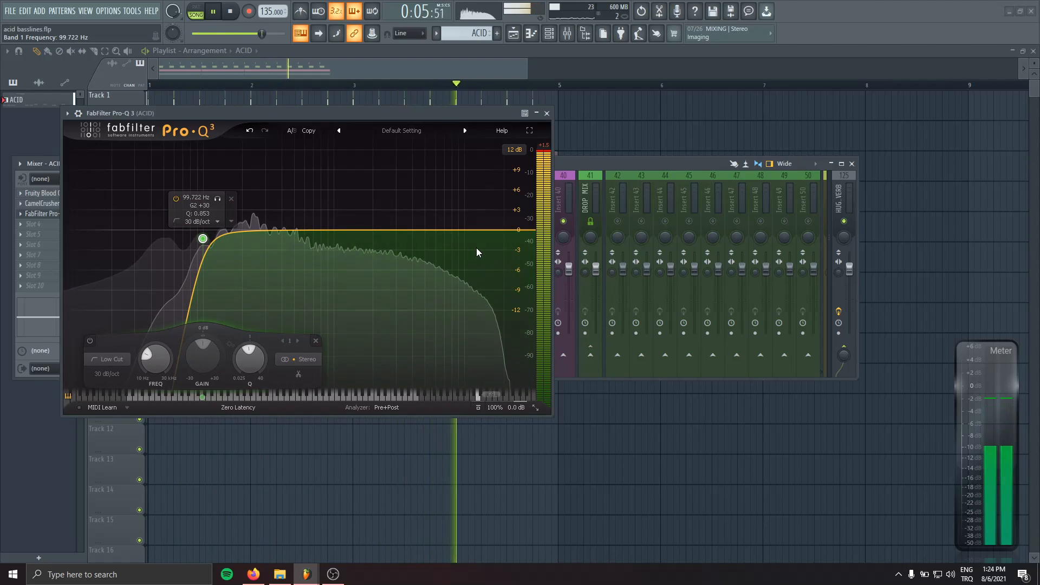
mouse_move(341, 230)
mouse_down()
mouse_move(341, 197)
mouse_move(342, 214)
mouse_up()
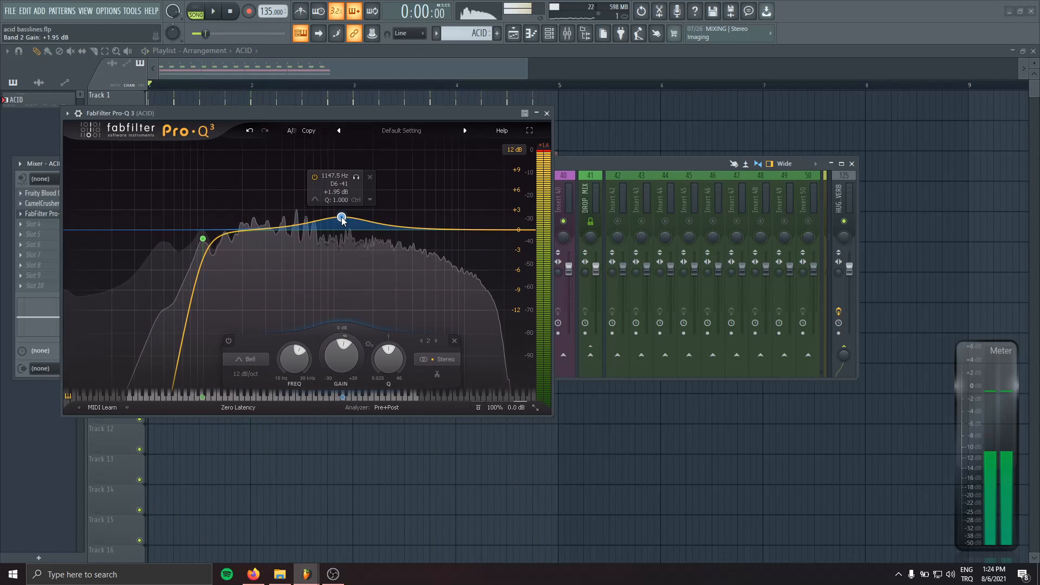
click(546, 113)
key(space)
Enable the EQ in Serum's effects rack, boost its low band, and sweep that band's frequency to about 1 kHz during playback.
click(548, 32)
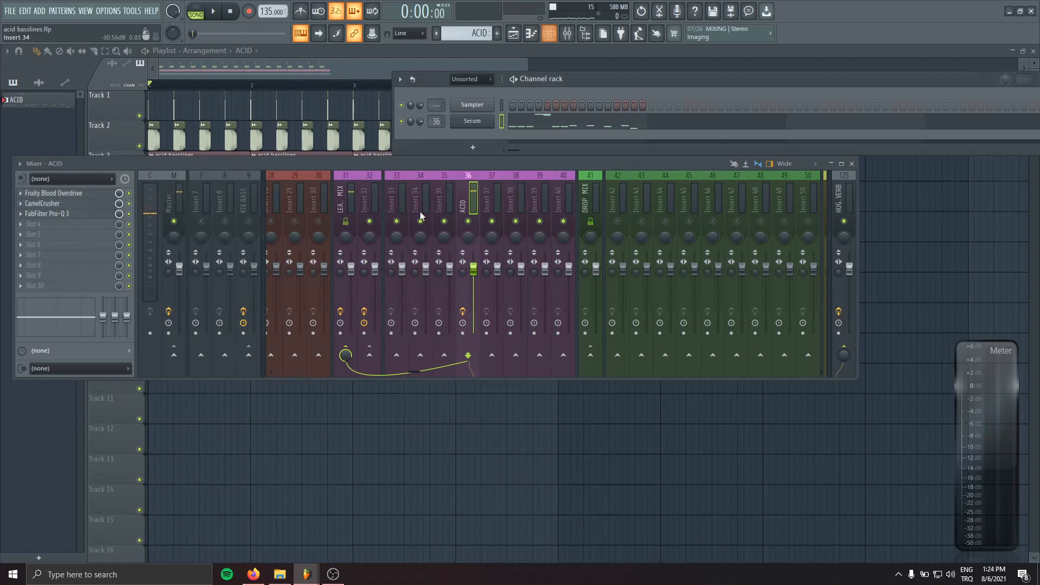
click(462, 123)
click(443, 165)
drag(448, 145, 352, 145)
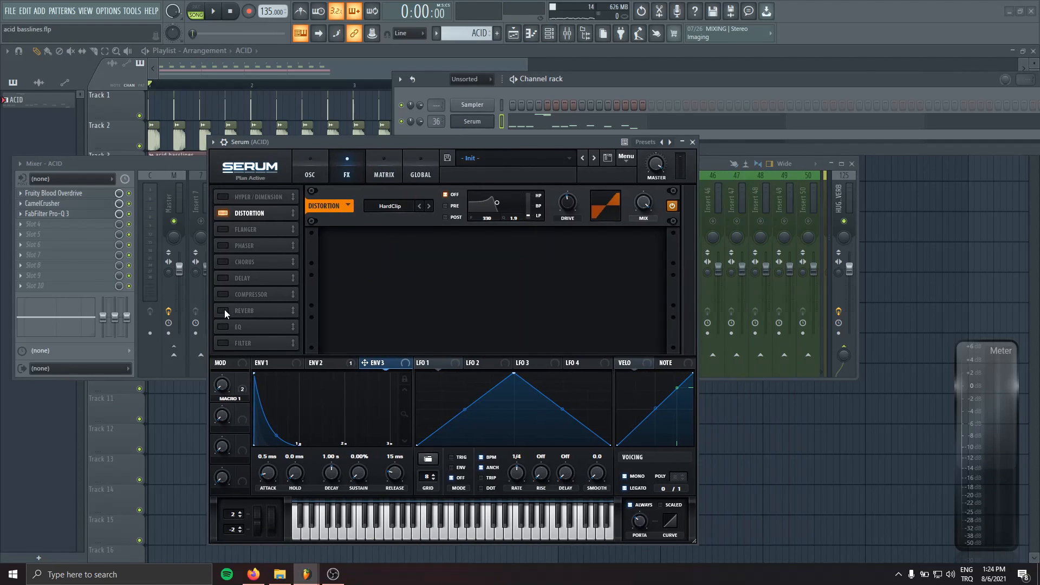
click(223, 327)
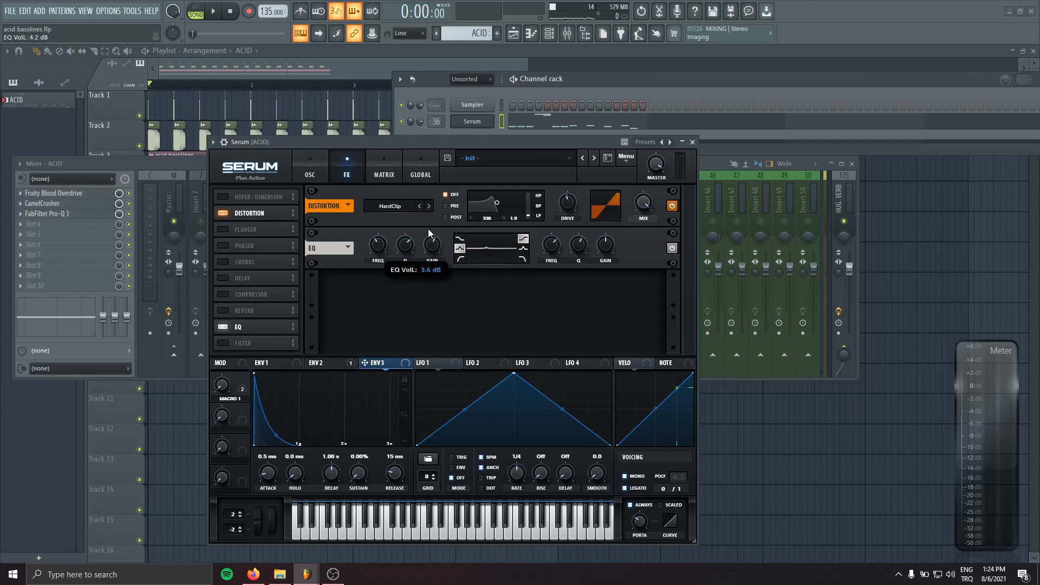
key(space)
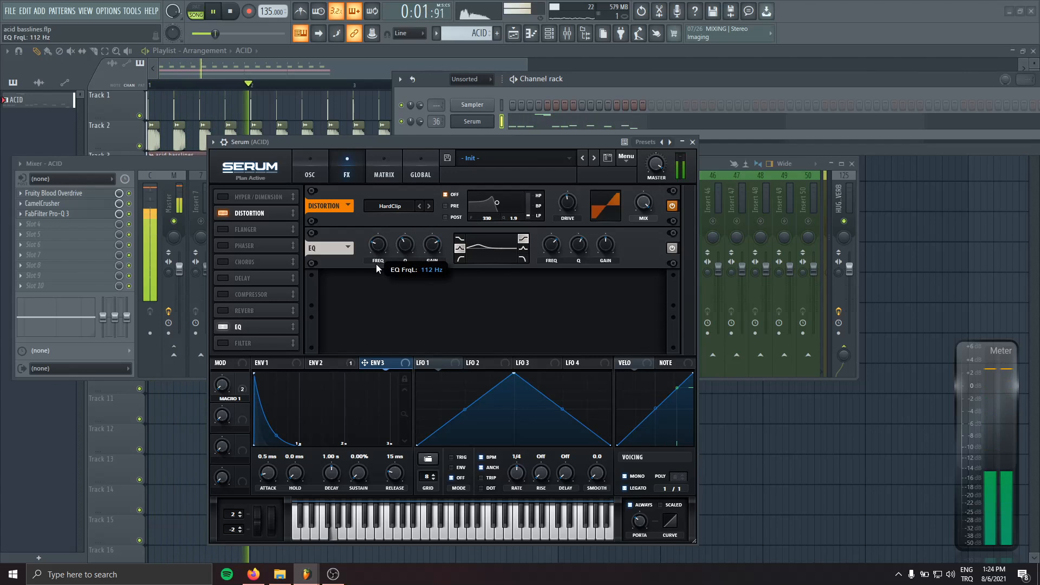
drag(375, 264, 378, 243)
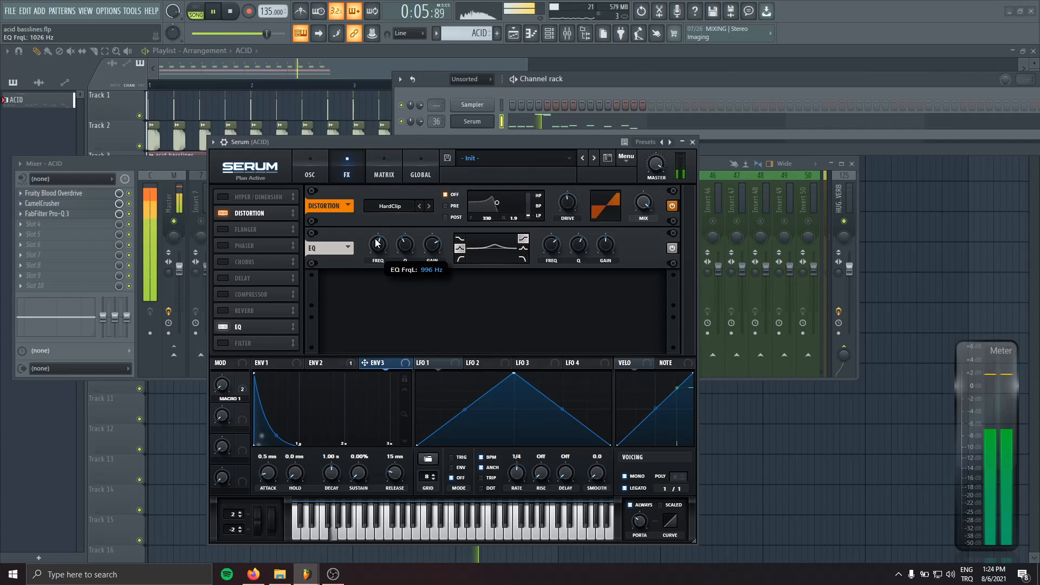
Set Envelope 2's decay to 150 ms and change Serum's distortion type to SoftClip.
click(310, 169)
click(323, 362)
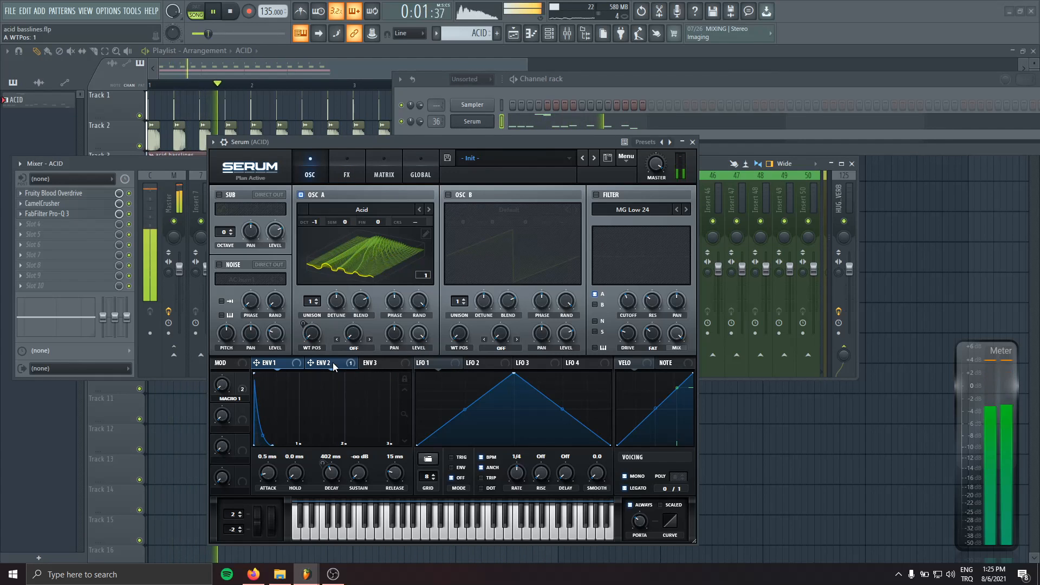
click(341, 165)
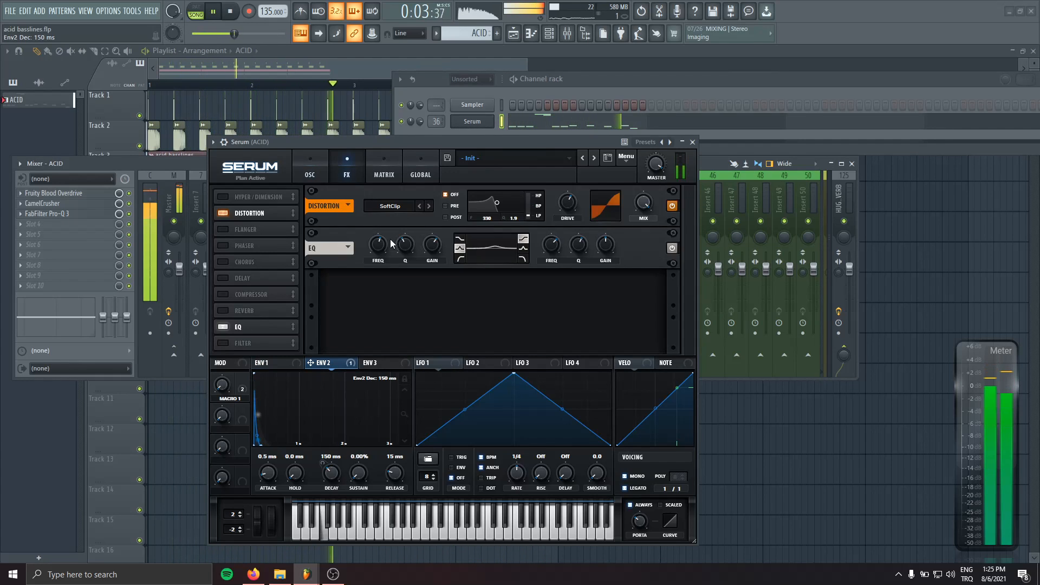
Set Serum's EQ low band to a cut near 329 Hz with 47% Q and its high-band frequency to 1055 Hz, auditioning the sound.
drag(377, 245, 377, 266)
key(space)
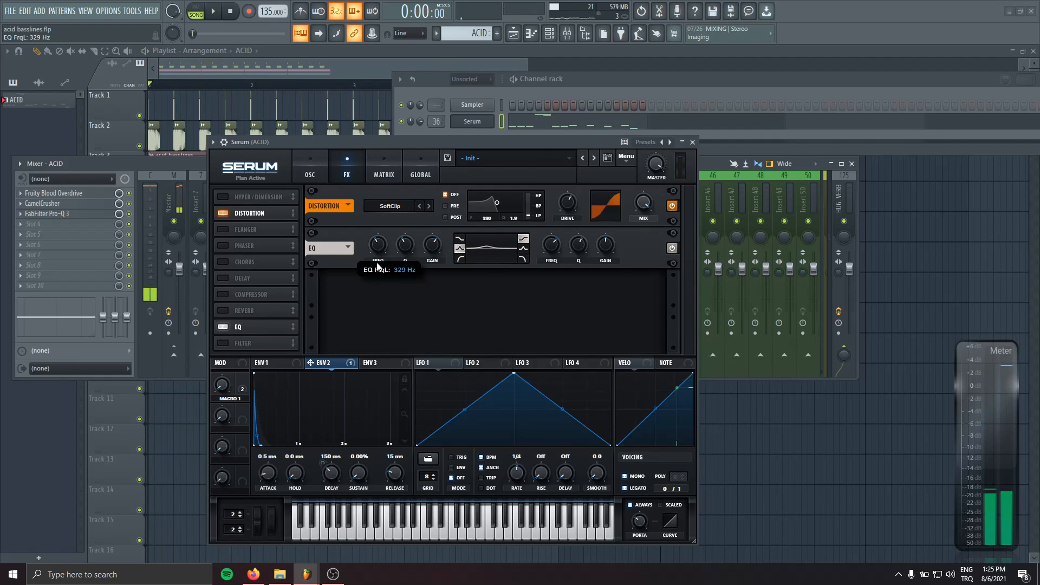
drag(432, 245, 438, 273)
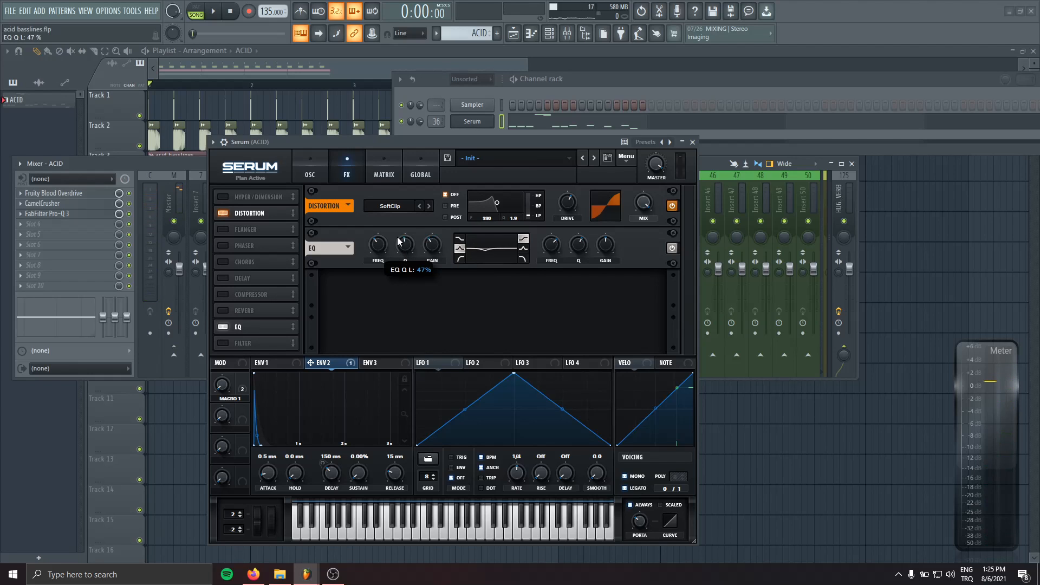
key(space)
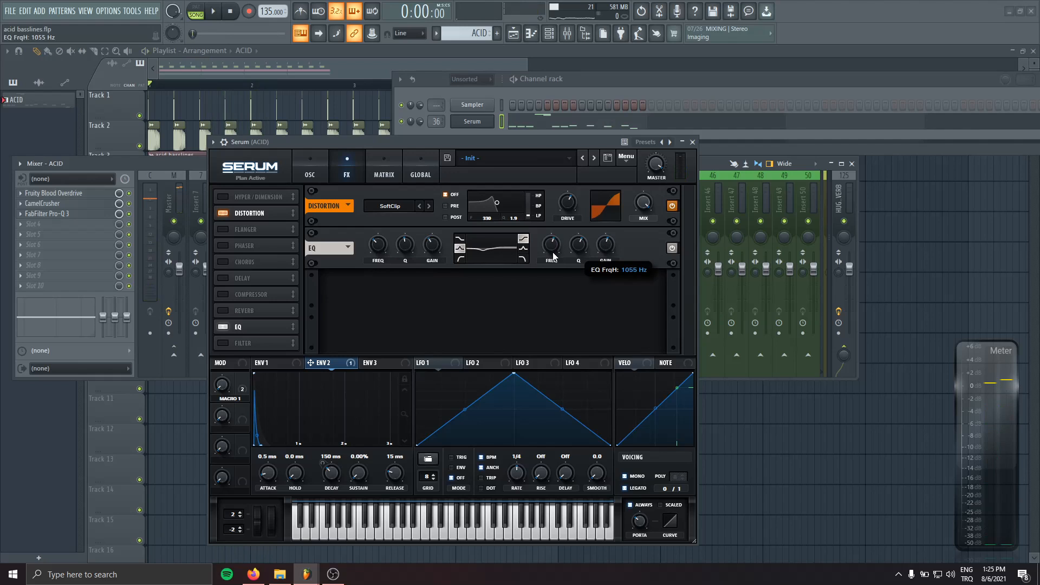
key(space)
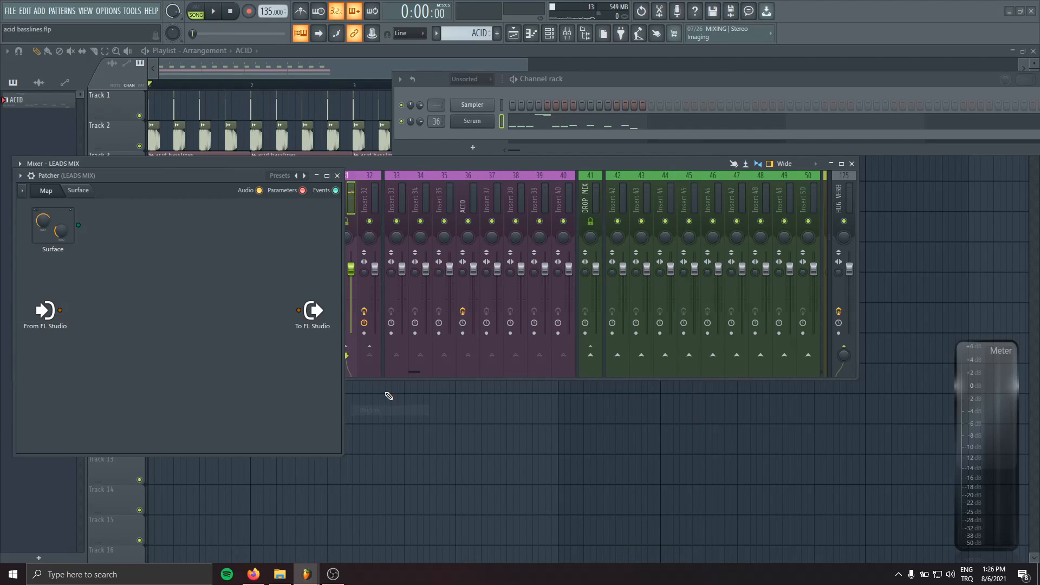
Load the saved SC REV DEL preset into Patcher on the LEADS MIX track.
drag(235, 174, 275, 193)
click(63, 195)
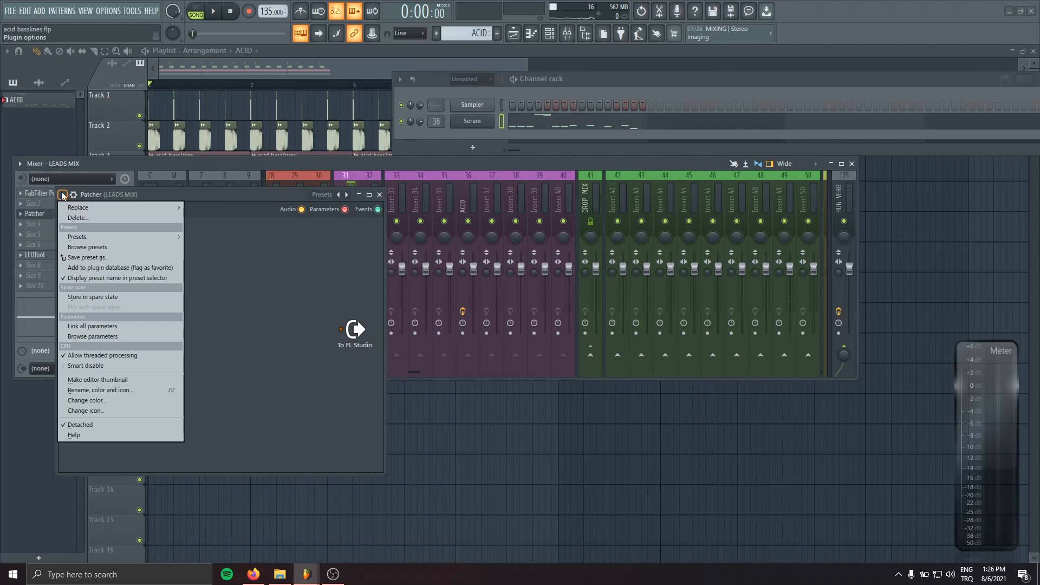
mouse_move(85, 236)
click(249, 44)
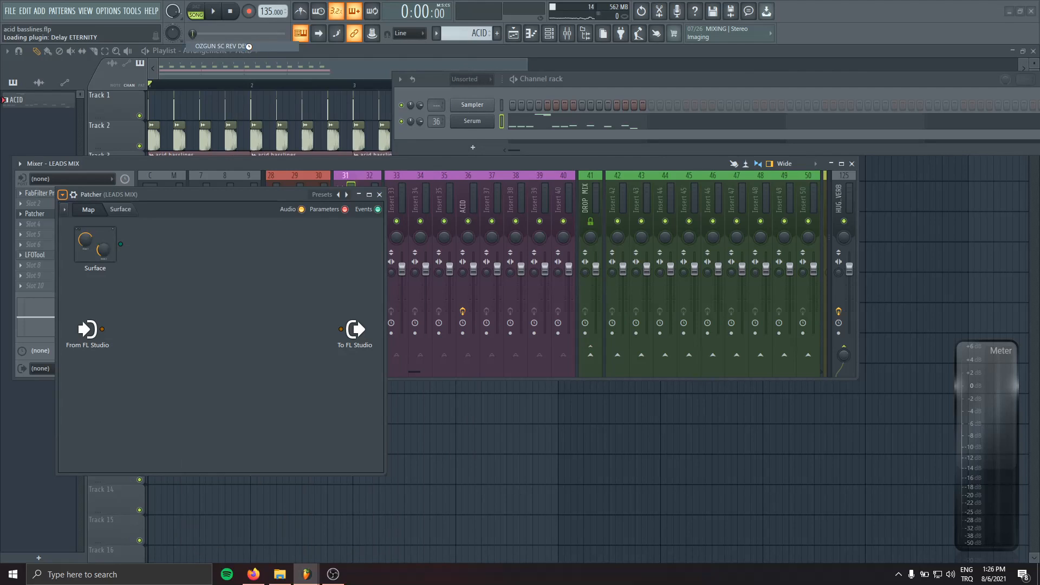
Set low Delay and Reverb amounts on the Patcher control surface while auditioning the song.
click(108, 209)
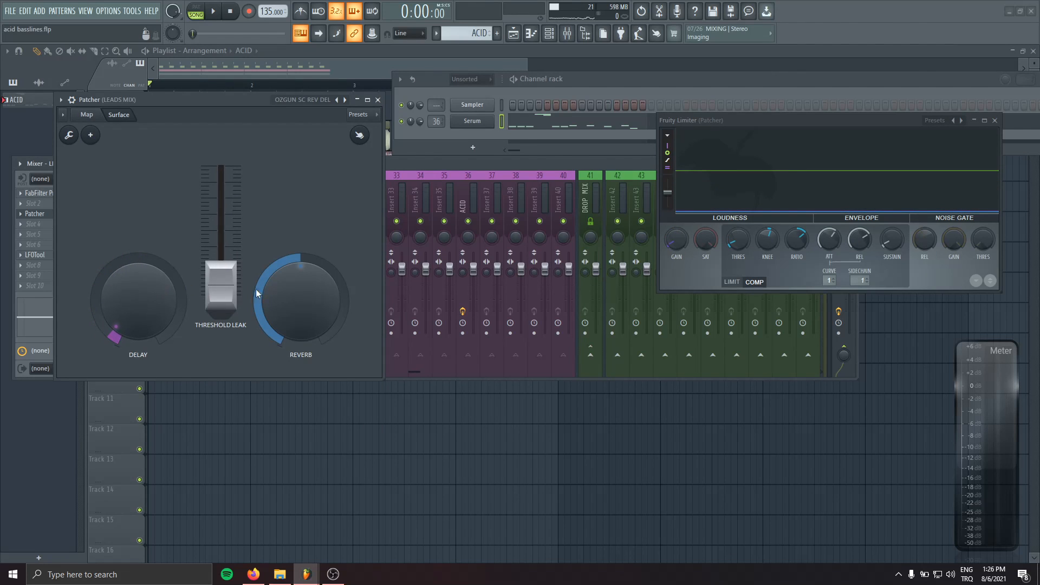
key(space)
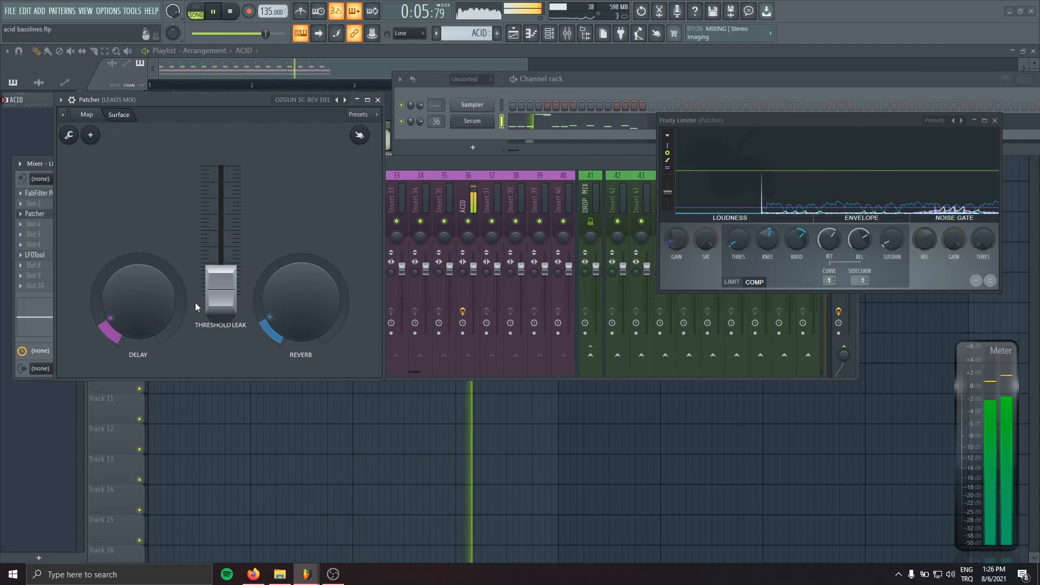
click(378, 99)
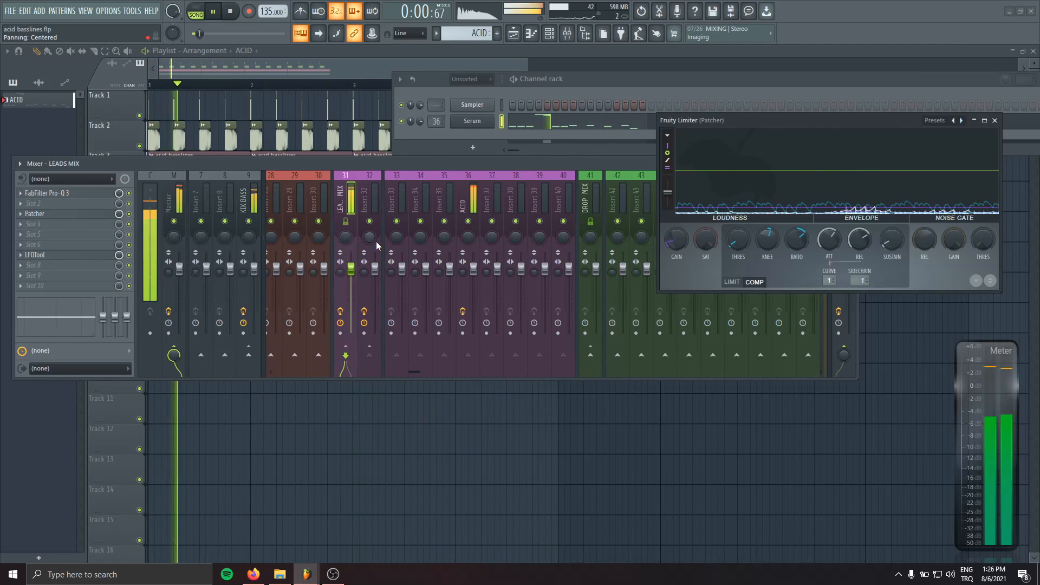
key(space)
In Pro-Q 3 on the LEADS MIX track, cut about 6.7 dB around 282 Hz and adjust the higher EQ range by ear.
click(47, 192)
drag(192, 188, 205, 221)
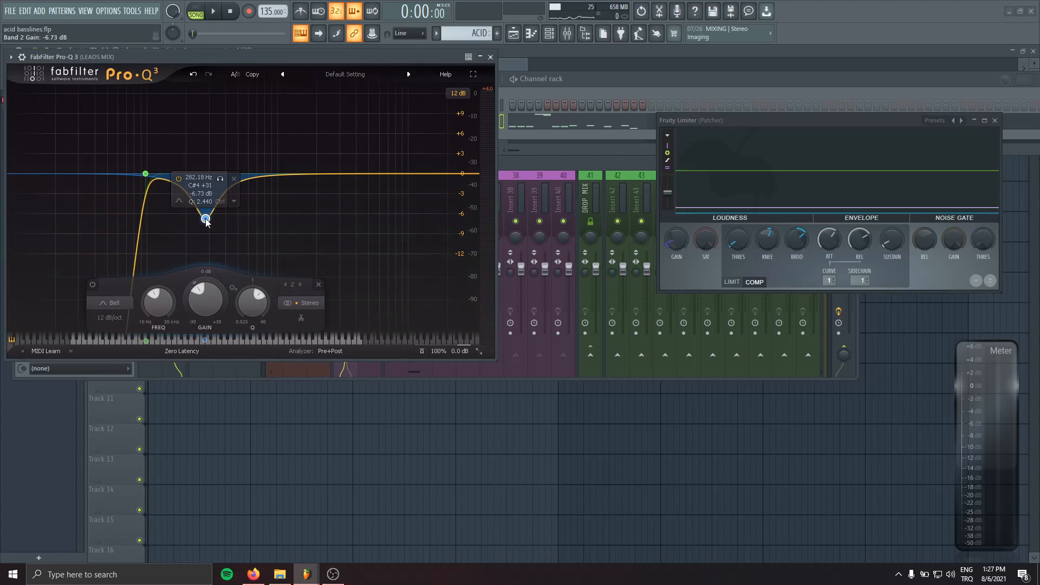
drag(258, 56, 349, 175)
key(space)
mouse_move(296, 337)
mouse_down()
mouse_move(301, 351)
mouse_move(296, 339)
mouse_up()
mouse_move(379, 295)
mouse_down()
mouse_move(375, 264)
mouse_move(372, 291)
mouse_move(370, 280)
mouse_up()
mouse_move(470, 292)
mouse_down()
mouse_move(471, 267)
mouse_move(469, 282)
mouse_up()
drag(294, 334, 292, 335)
key(space)
In the Serum piano roll, move the overlapping G#4 and G4 notes one step earlier and audition the result.
key(F7)
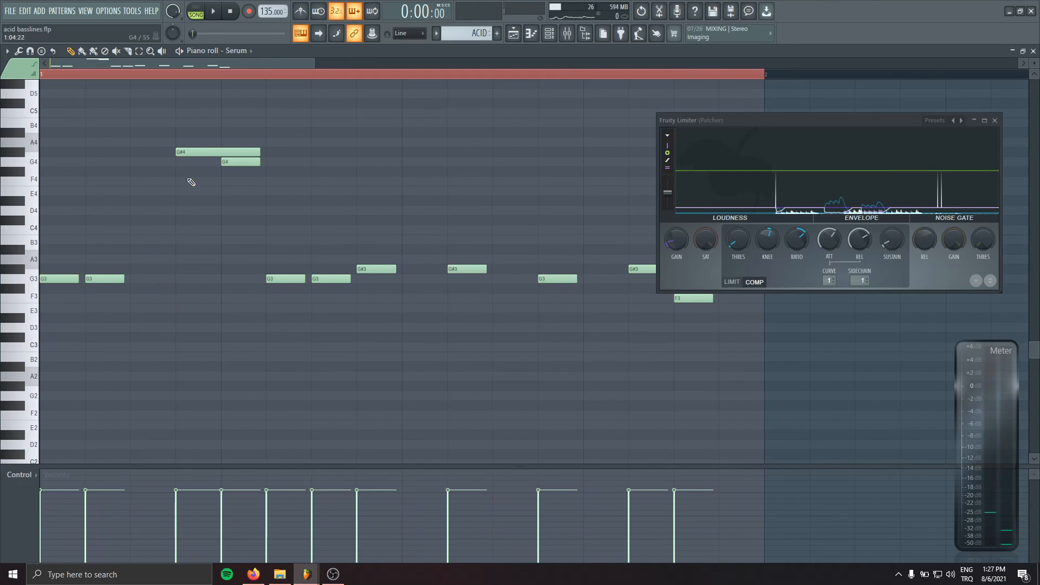
drag(236, 143, 198, 166)
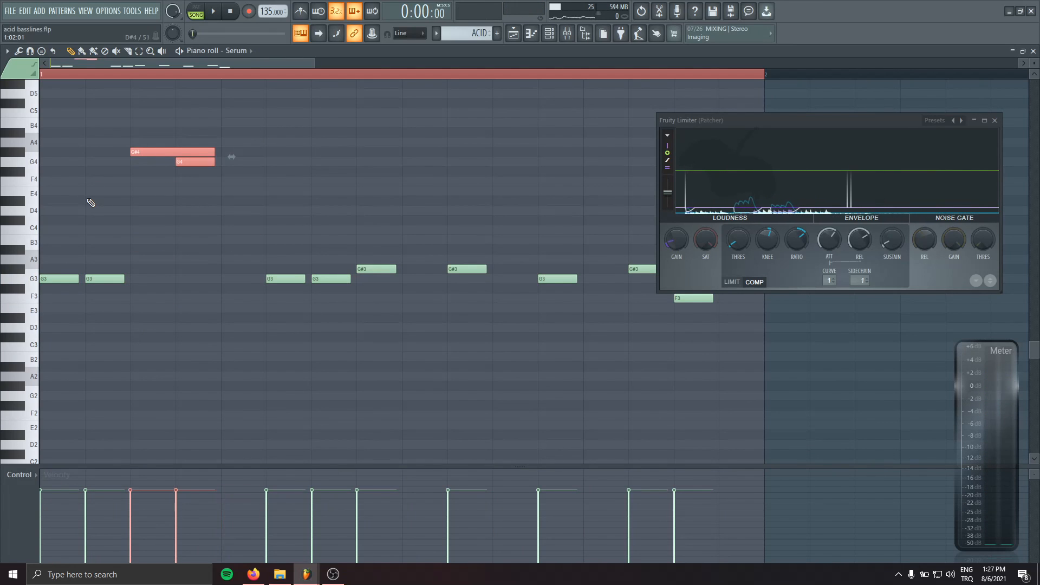
key(space)
key(space)
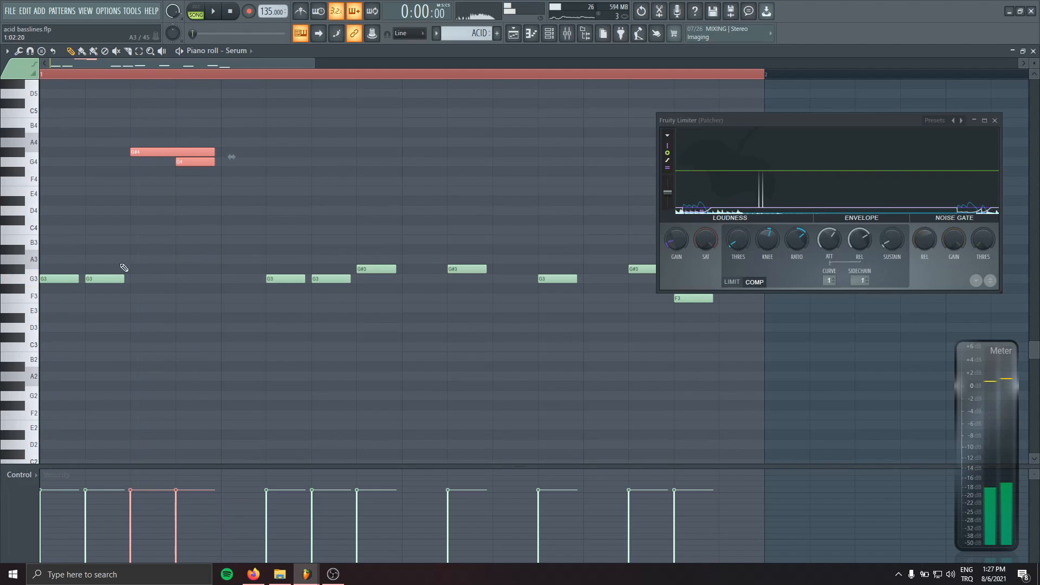
Replace the G4 on the fourth step with a G#3 and lower the sixth-step G3 to F#3 while auditioning.
click(194, 268)
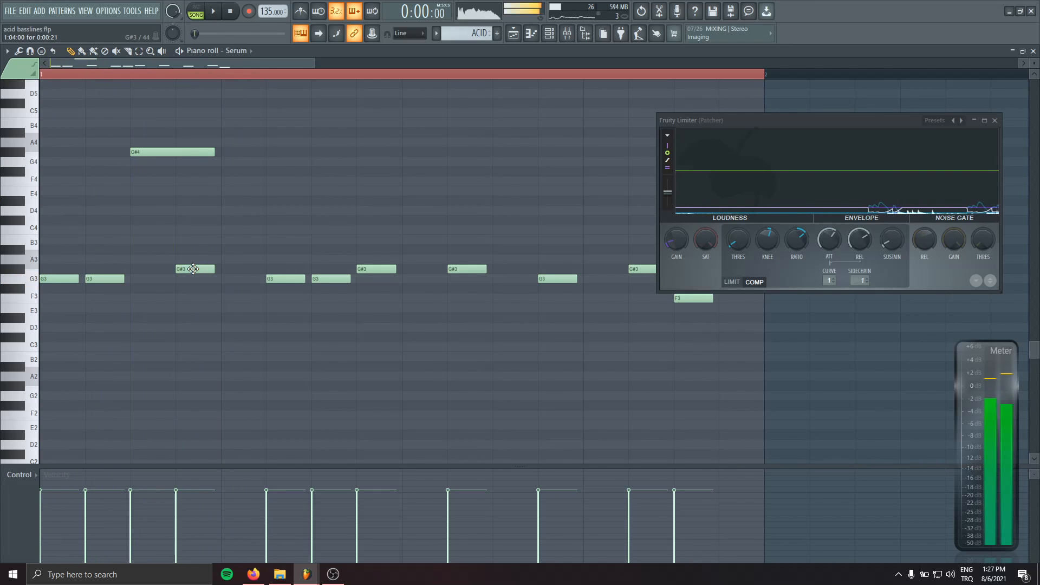
key(space)
key(space)
key(space)
drag(270, 277, 279, 291)
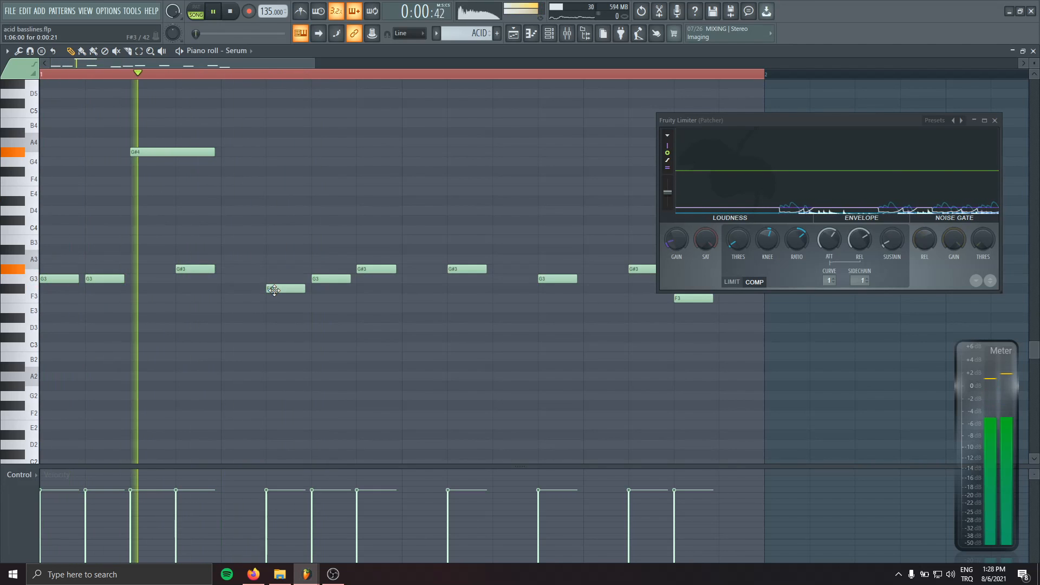
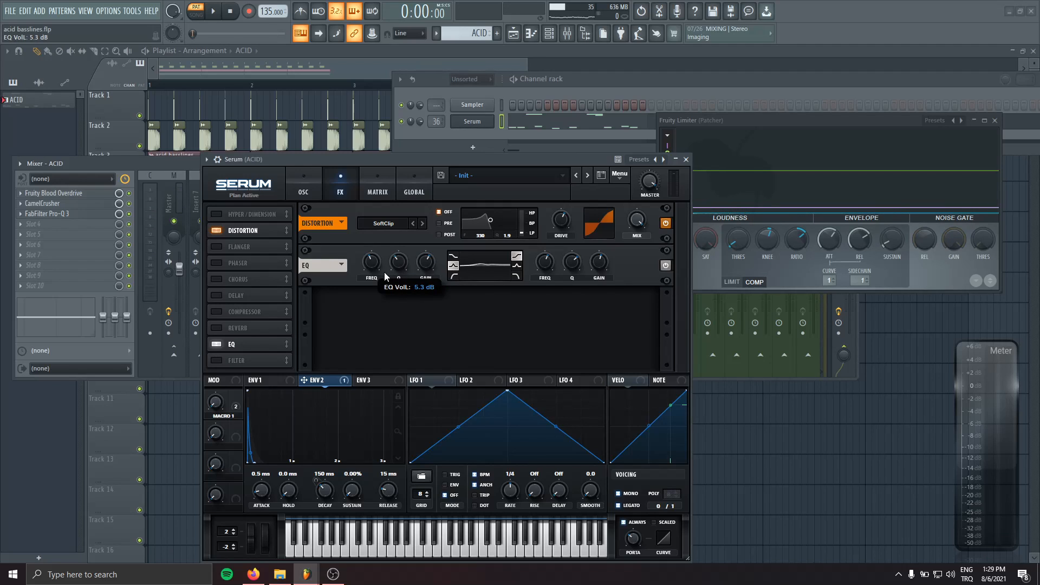
Audition the Serum bassline and its notes, replacing the fourth-step G#3 with a G3 on the fifth step.
key(space)
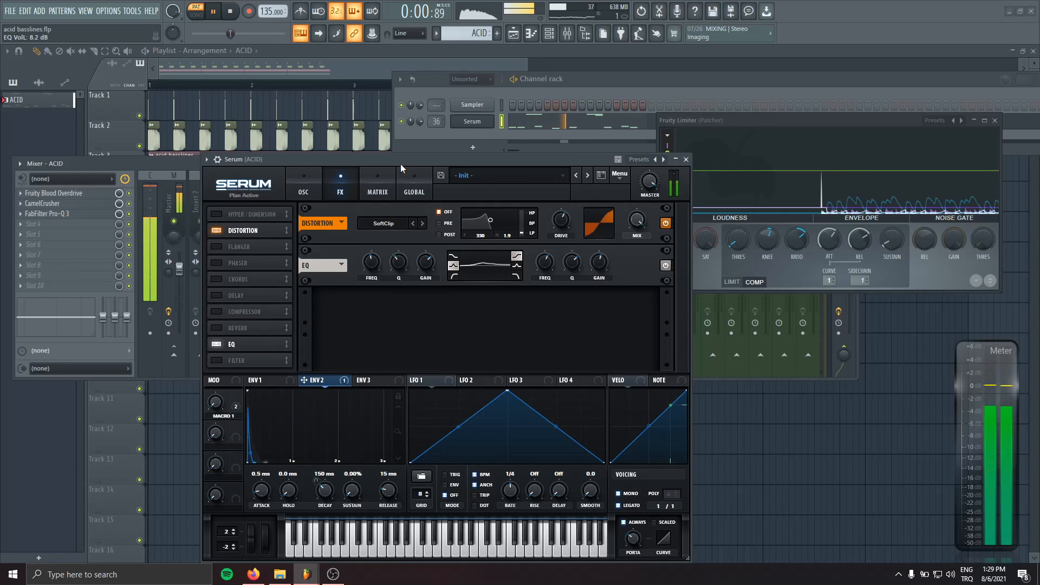
drag(401, 164, 401, 164)
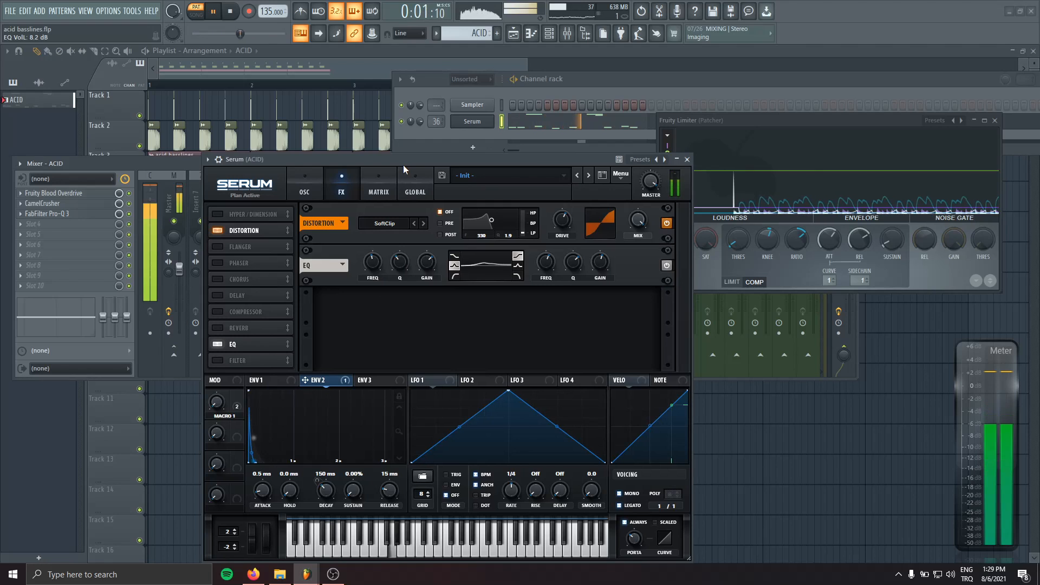
key(space)
key(F7)
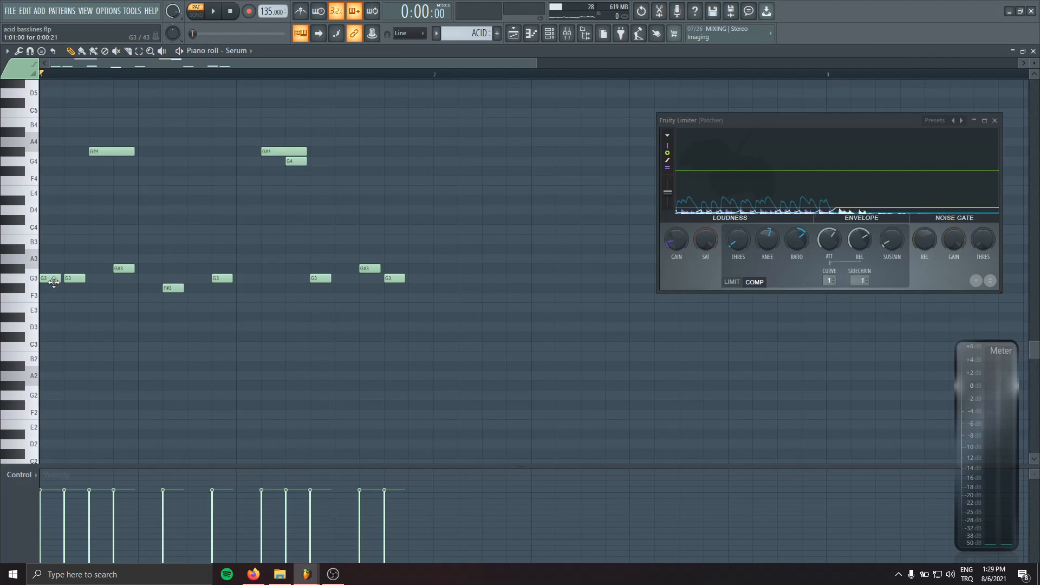
click(54, 282)
click(120, 151)
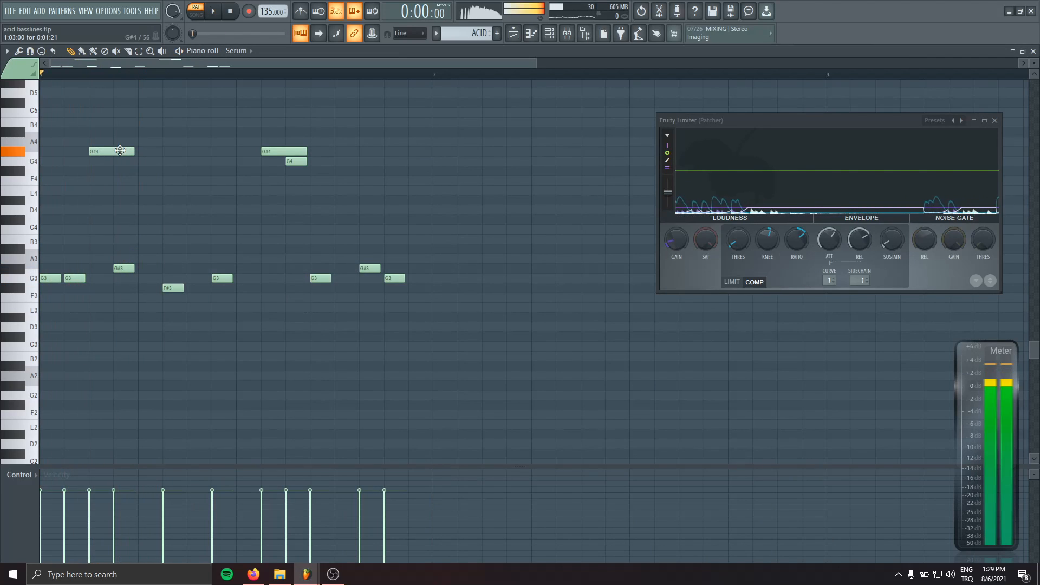
mouse_move(120, 150)
mouse_down()
mouse_move(119, 142)
mouse_move(121, 152)
mouse_up()
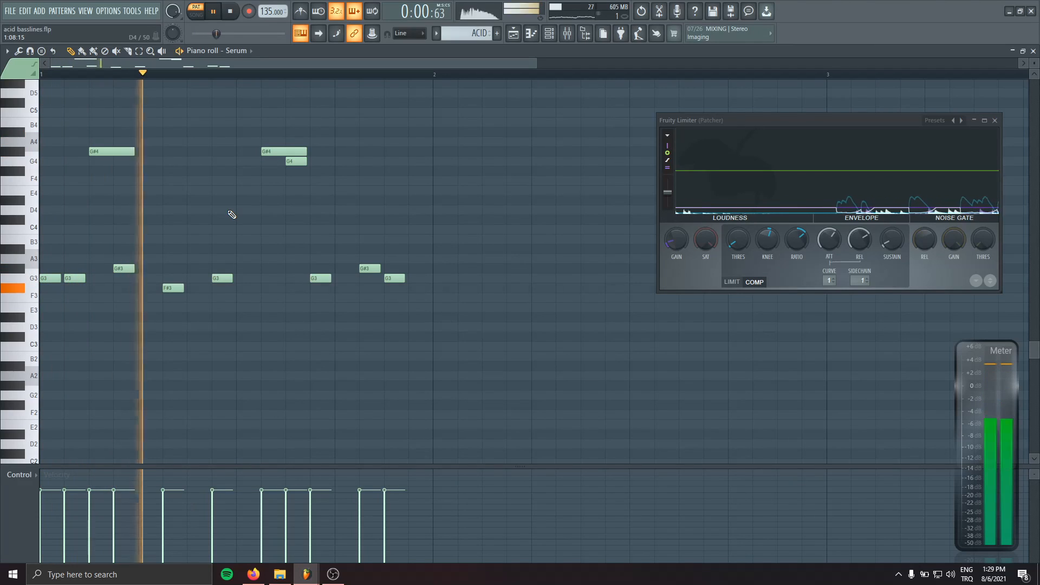
click(129, 274)
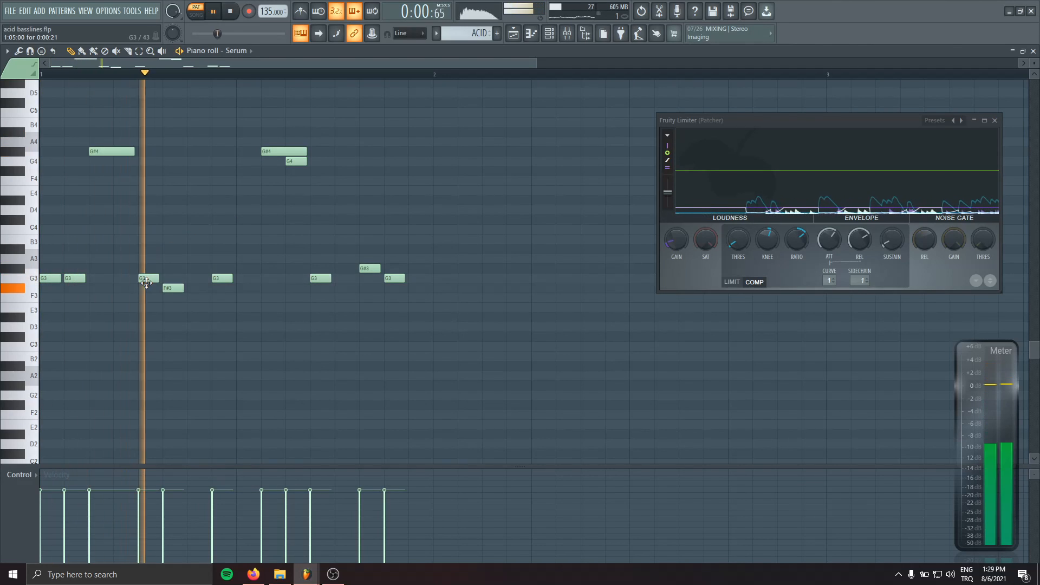
key(space)
key(space)
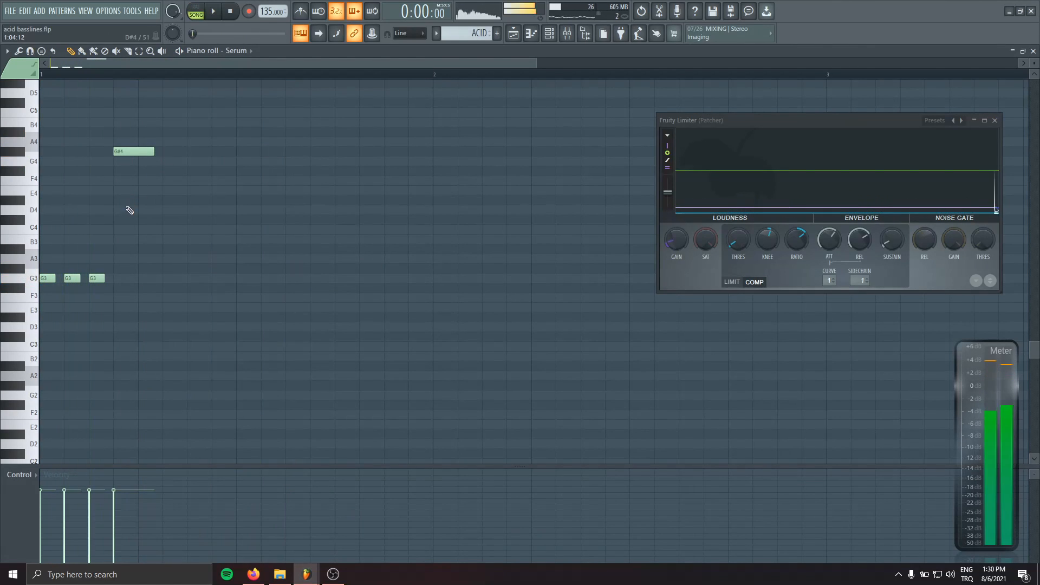
Rework the melody's opening with short G3 notes on steps one and two, a longer G#4 on step three and G3 on step five.
drag(74, 278, 75, 146)
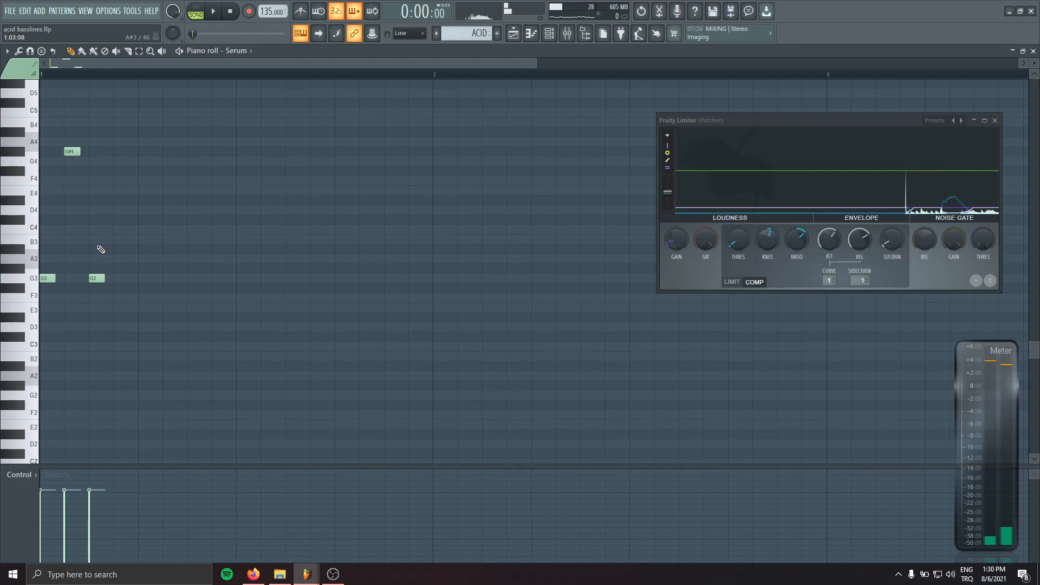
click(73, 277)
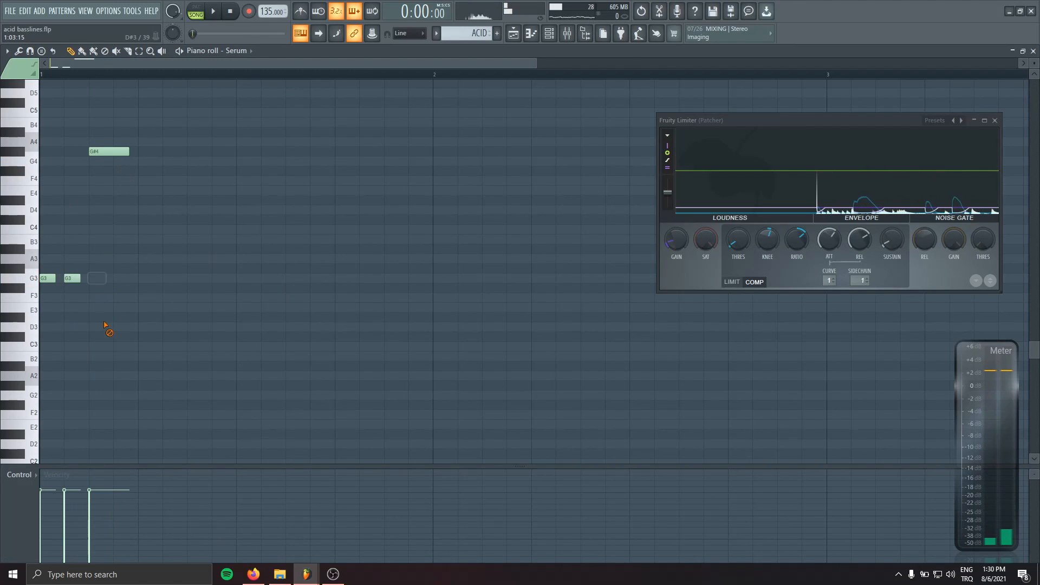
click(149, 278)
right_click(205, 277)
key(space)
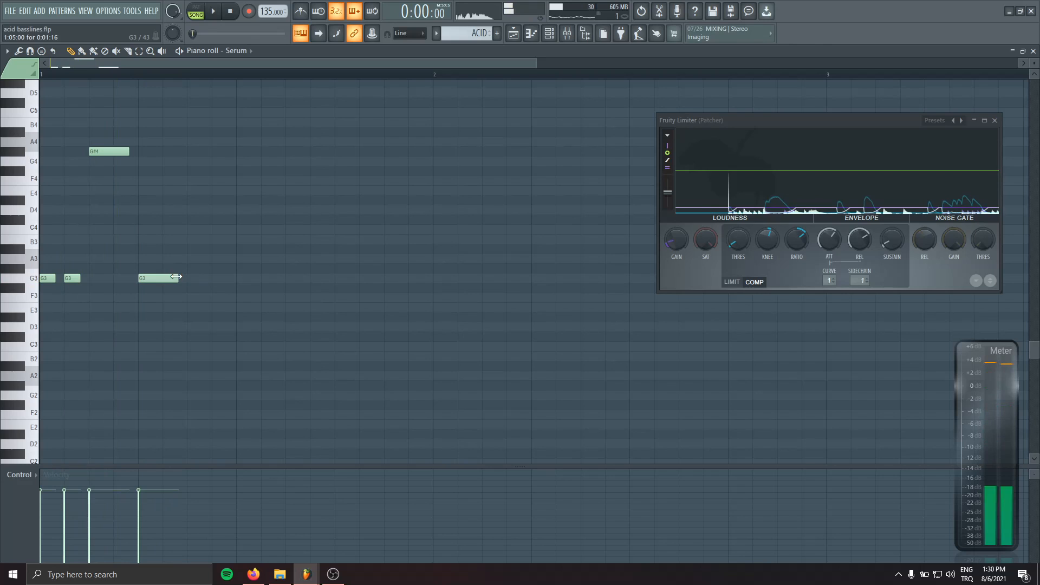
Continue the melody with short G3 notes on steps four, five and seven, auditioning after each change.
click(195, 279)
key(space)
key(space)
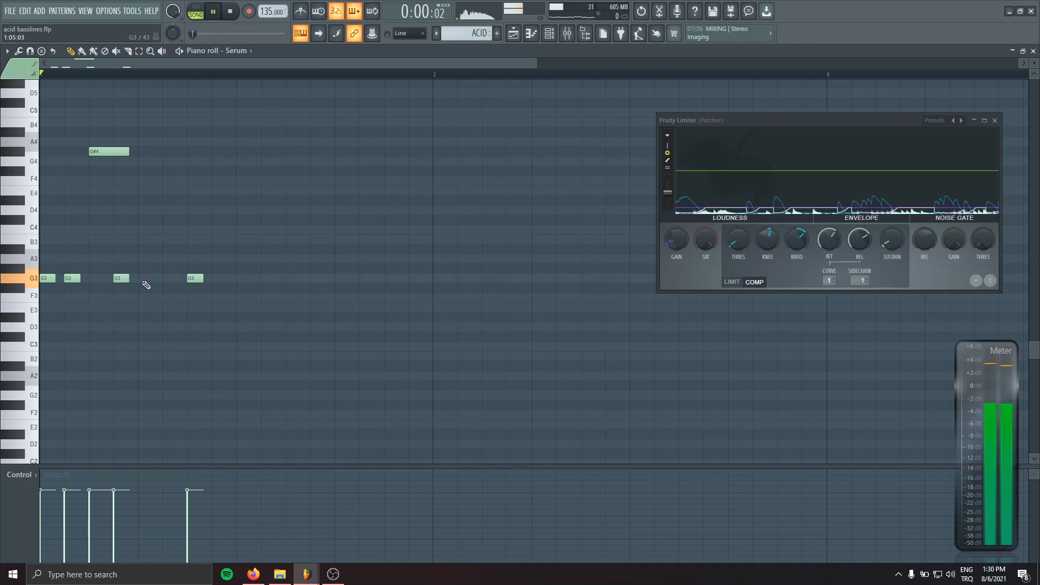
key(space)
click(148, 278)
key(space)
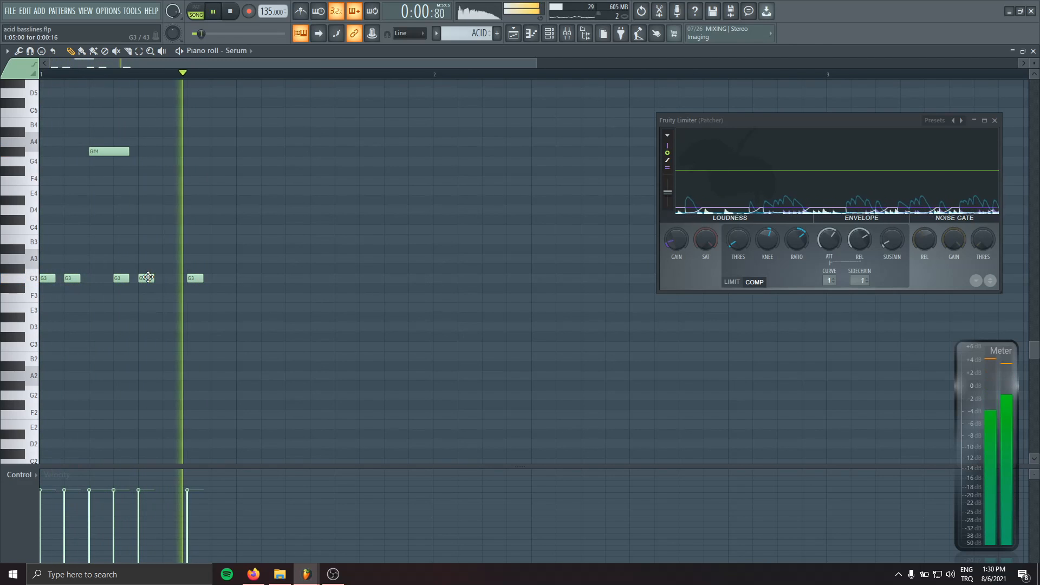
key(space)
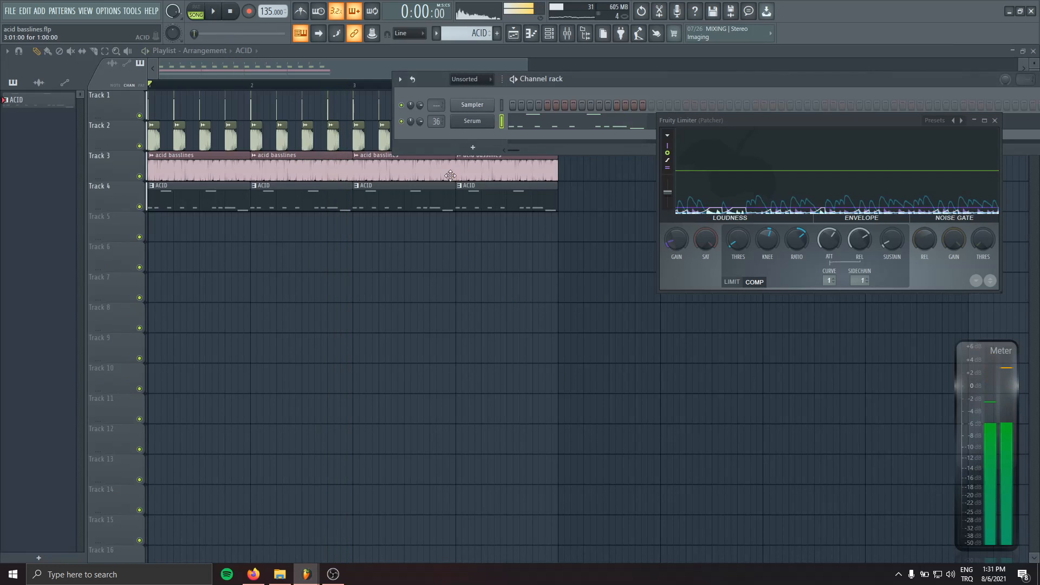
Set Serum's Envelope 1 decay to about 205 ms while the bassline plays.
click(472, 121)
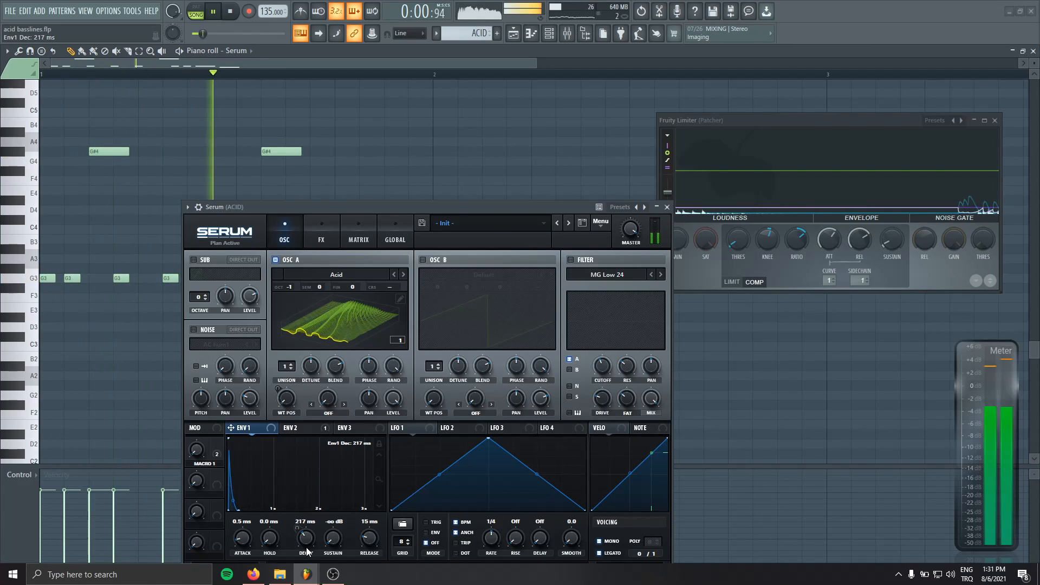
drag(307, 550, 308, 552)
drag(233, 496, 234, 493)
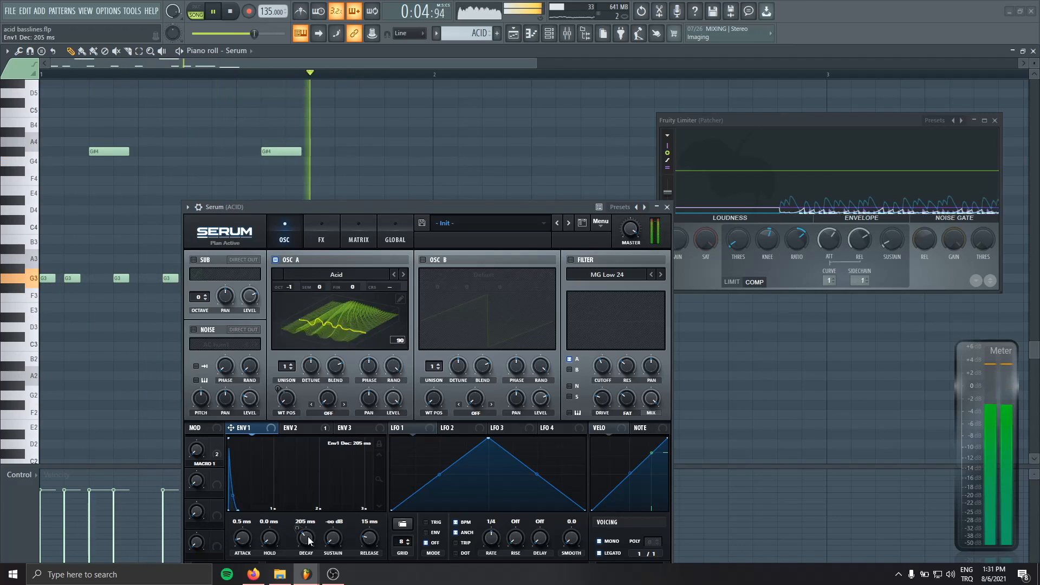
drag(307, 543, 308, 538)
drag(382, 206, 388, 144)
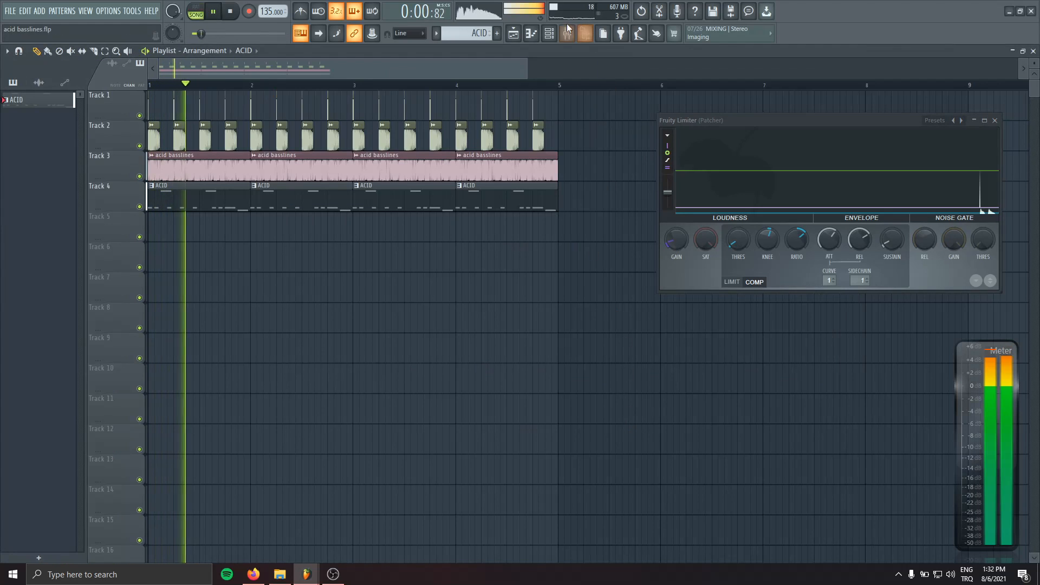
Examine the LFOTool volume curve and depth on the LEADS MIX mixer track.
click(570, 35)
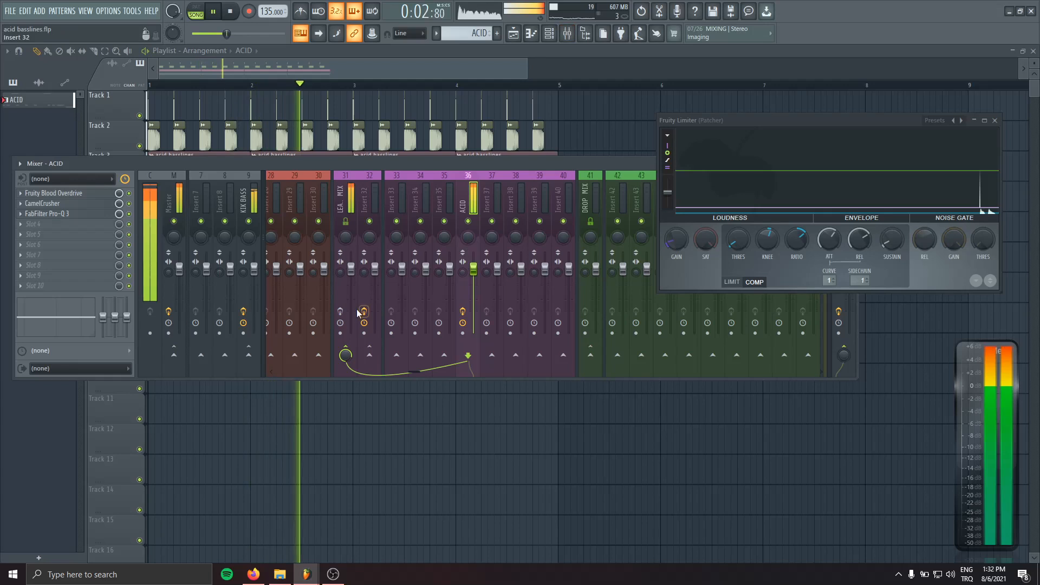
click(344, 175)
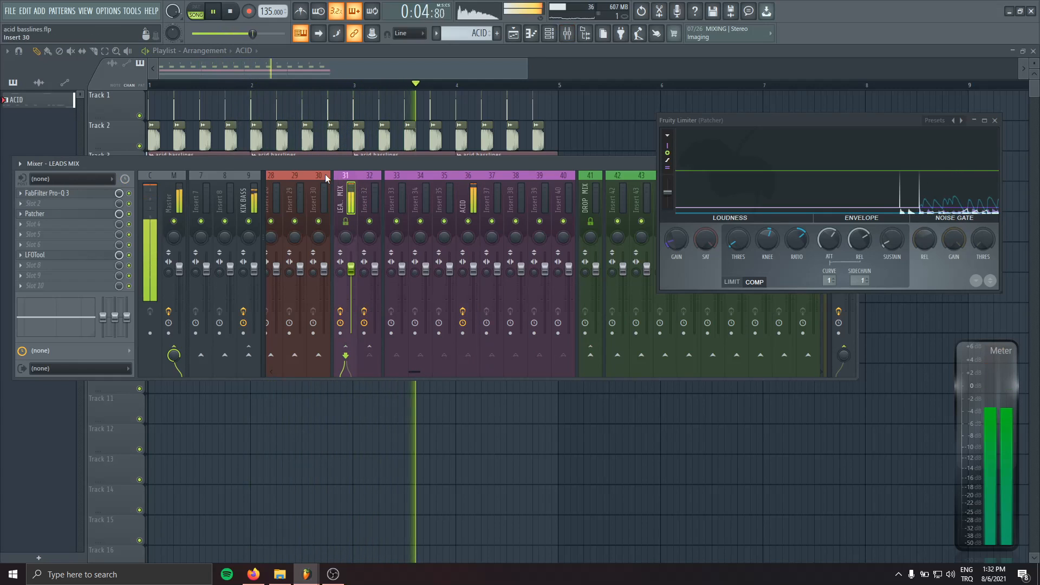
key(space)
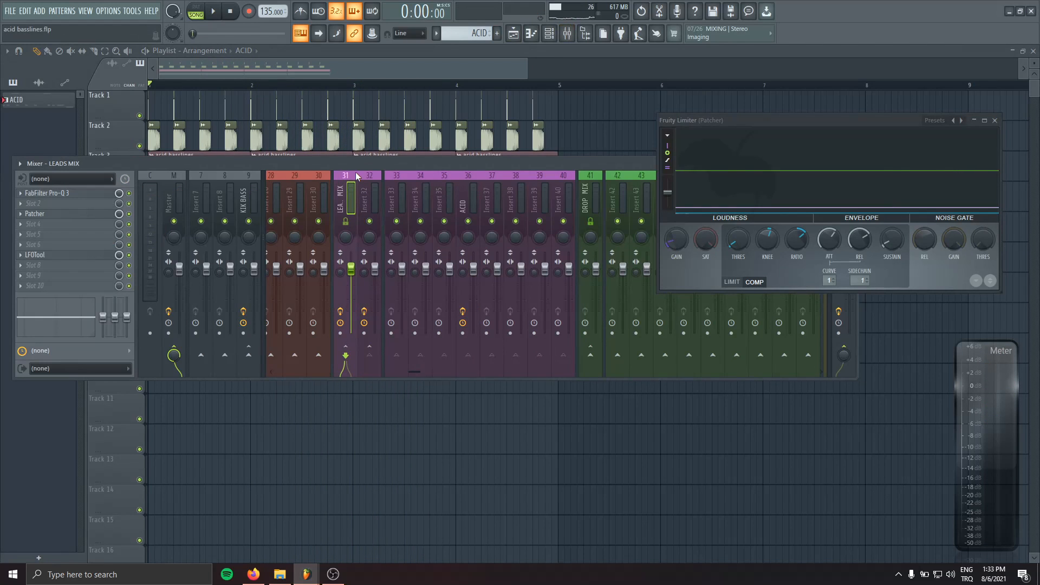
click(66, 258)
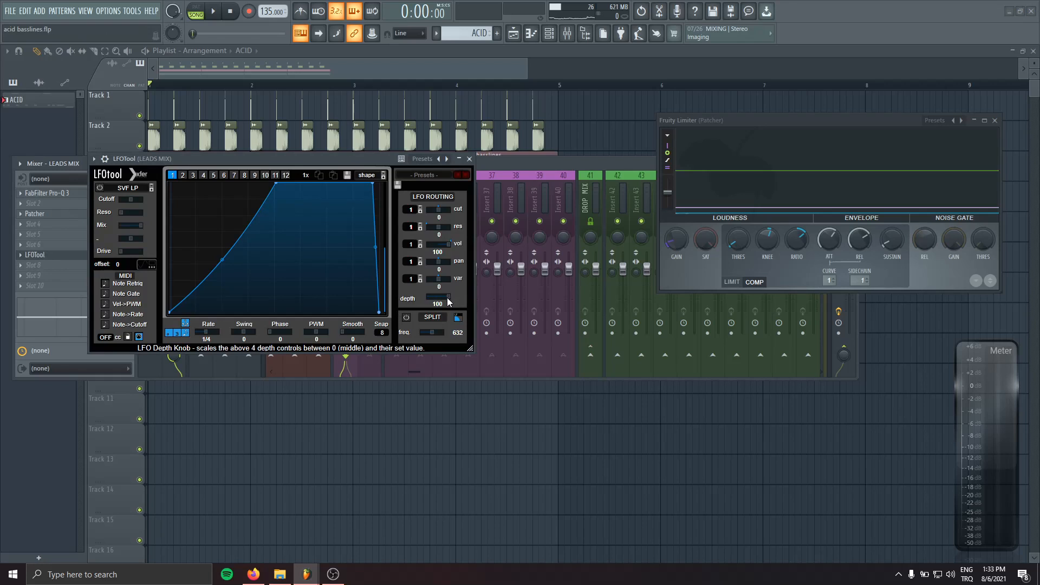
click(469, 159)
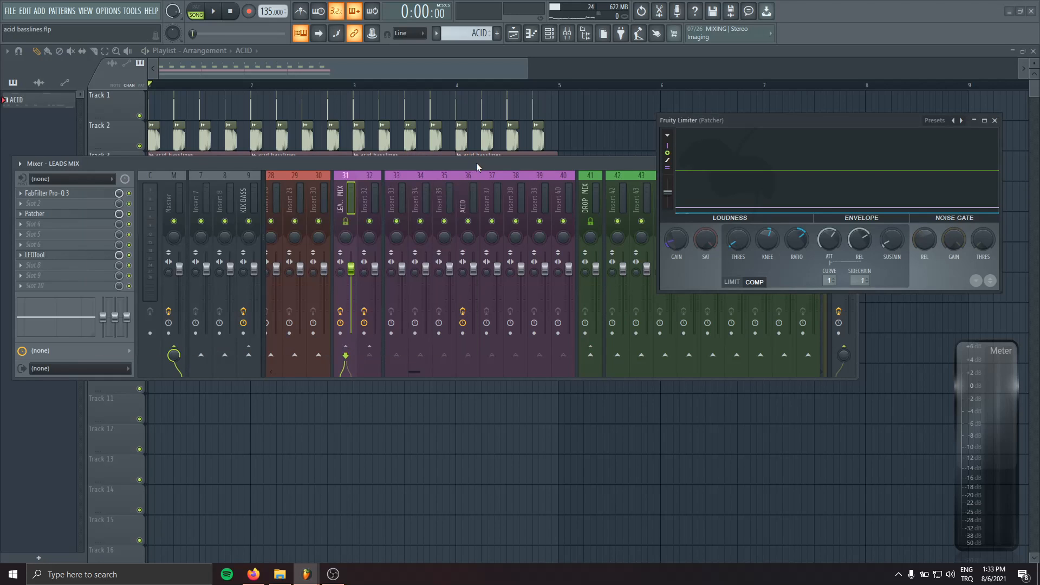
Lower the LEADS MIX track's volume to 93% (-1.5 dB) while auditioning the song.
key(space)
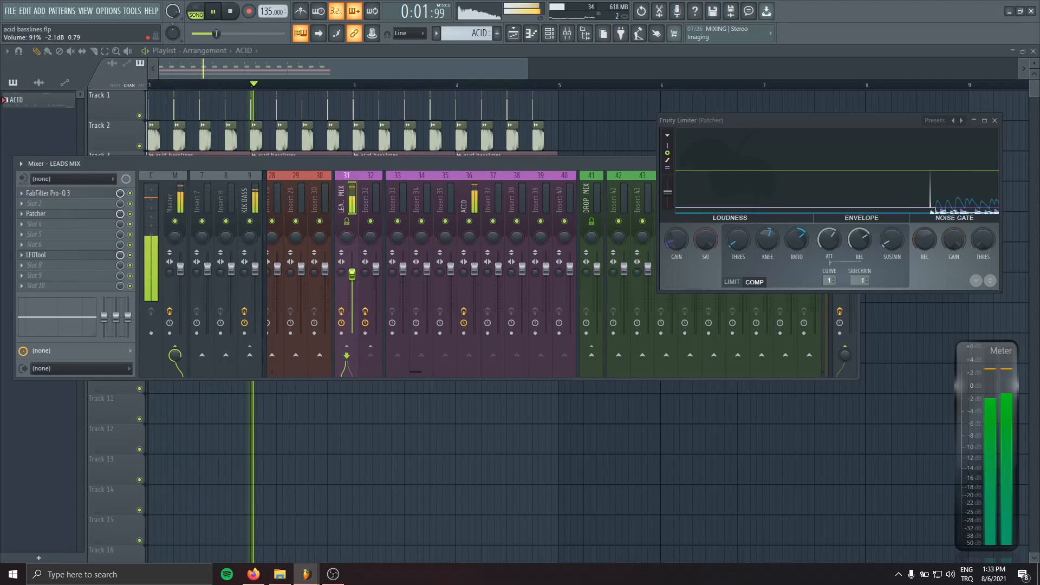
right_click(352, 277)
click(361, 287)
drag(353, 269, 357, 278)
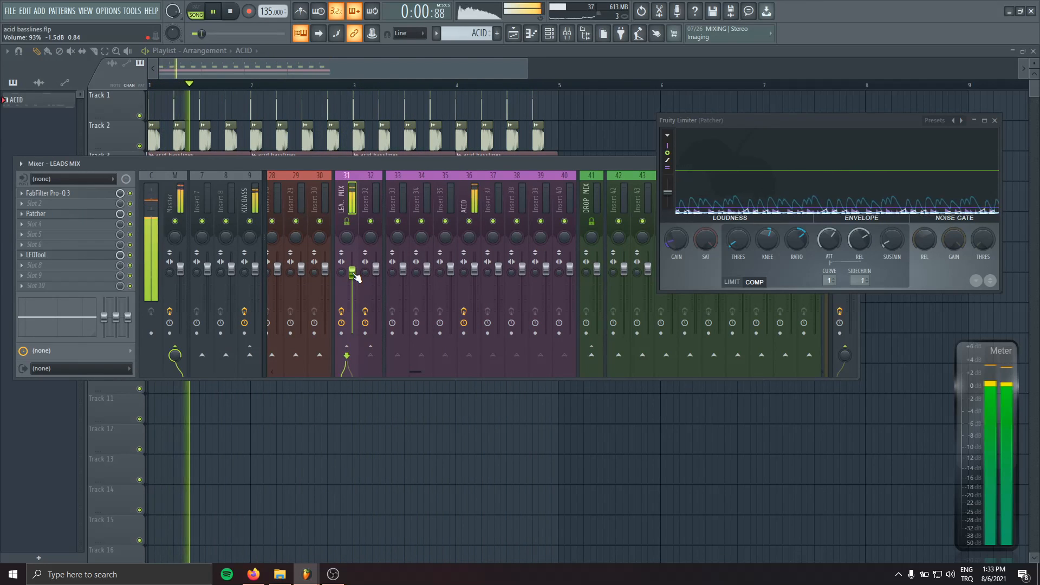
In the Serum piano roll, delete the notes after step four and replace the fourth-step G3 with a longer one.
key(F6)
click(517, 121)
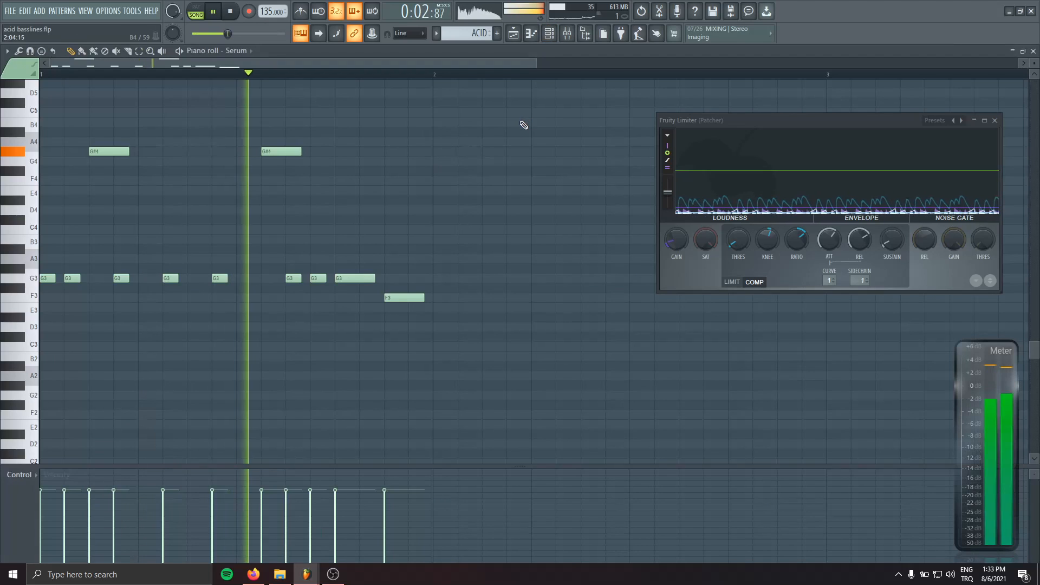
key(space)
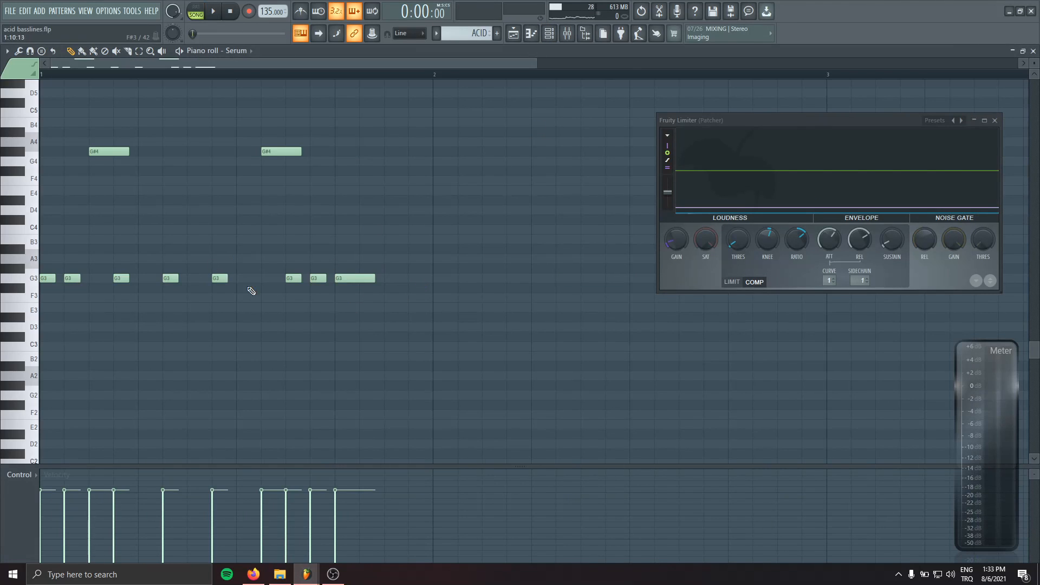
drag(406, 133, 157, 371)
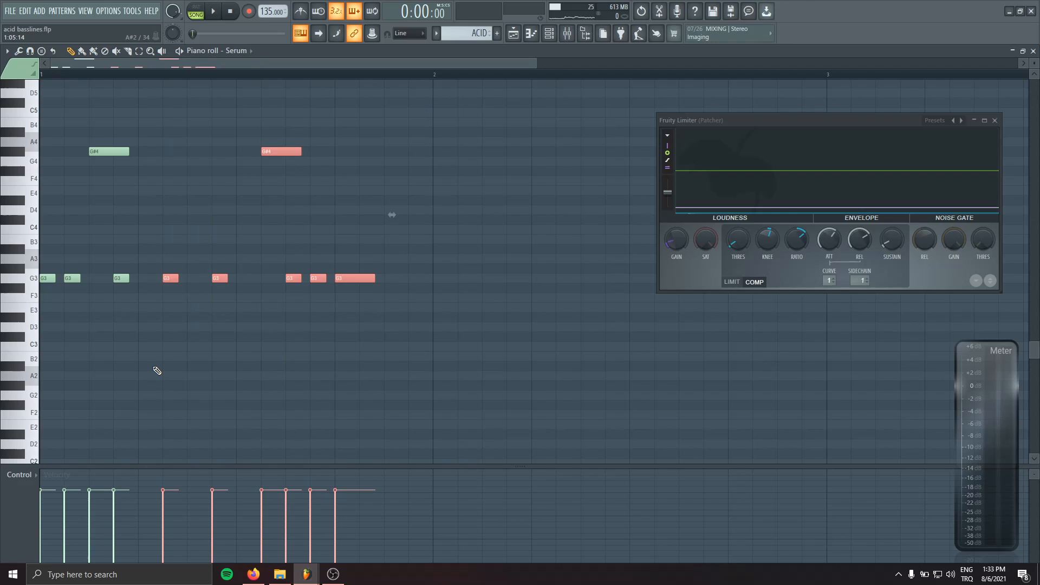
key(Delete)
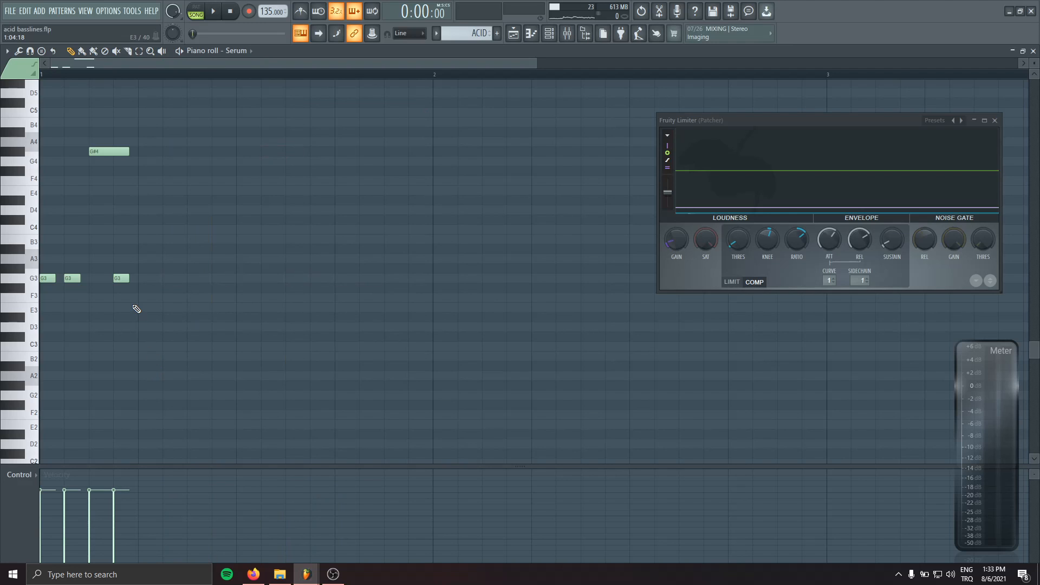
right_click(122, 278)
click(117, 278)
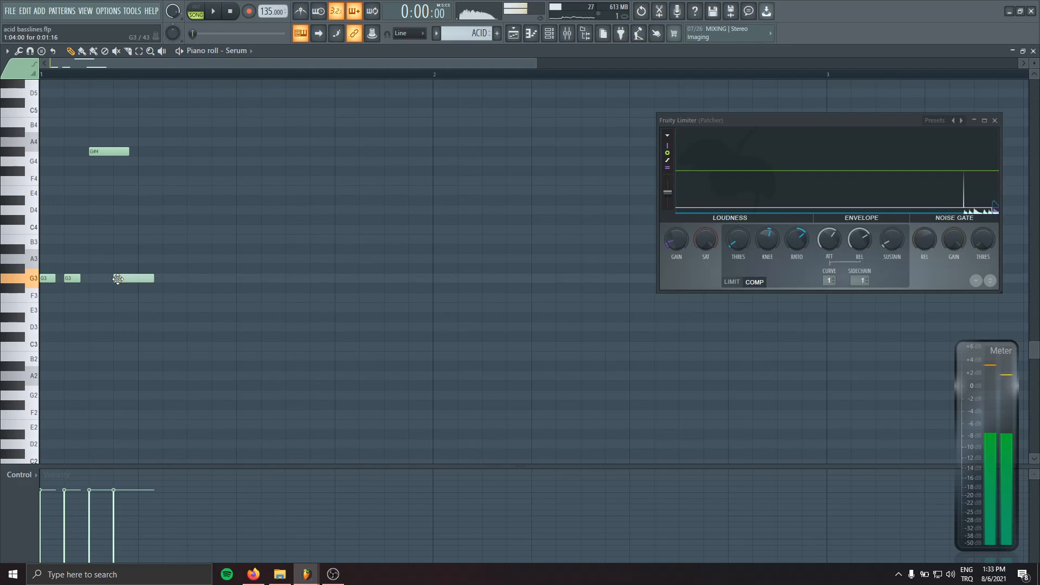
In the Serum piano roll, lower the fourth-step note to F#3 and add short notes at G#3 on step 12 and F4 on step 14.
drag(149, 278, 139, 298)
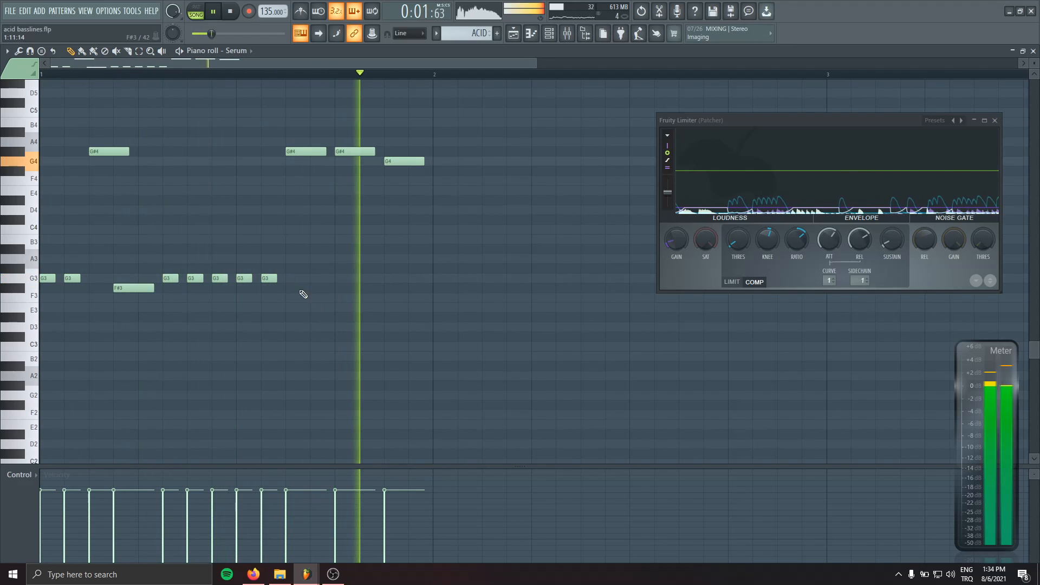
click(289, 278)
mouse_move(325, 277)
mouse_down()
mouse_move(306, 278)
mouse_move(317, 277)
mouse_up()
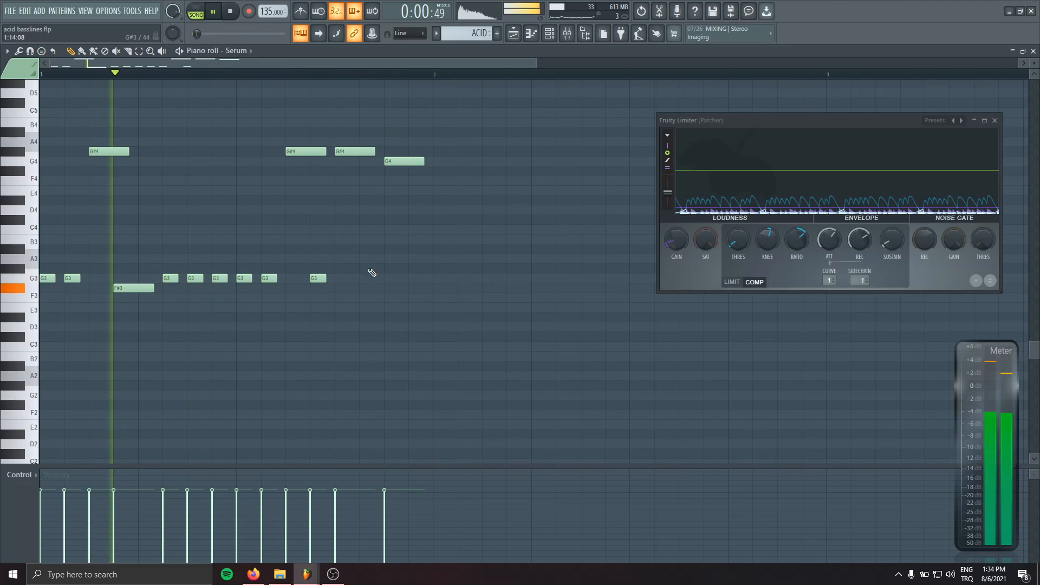
click(363, 180)
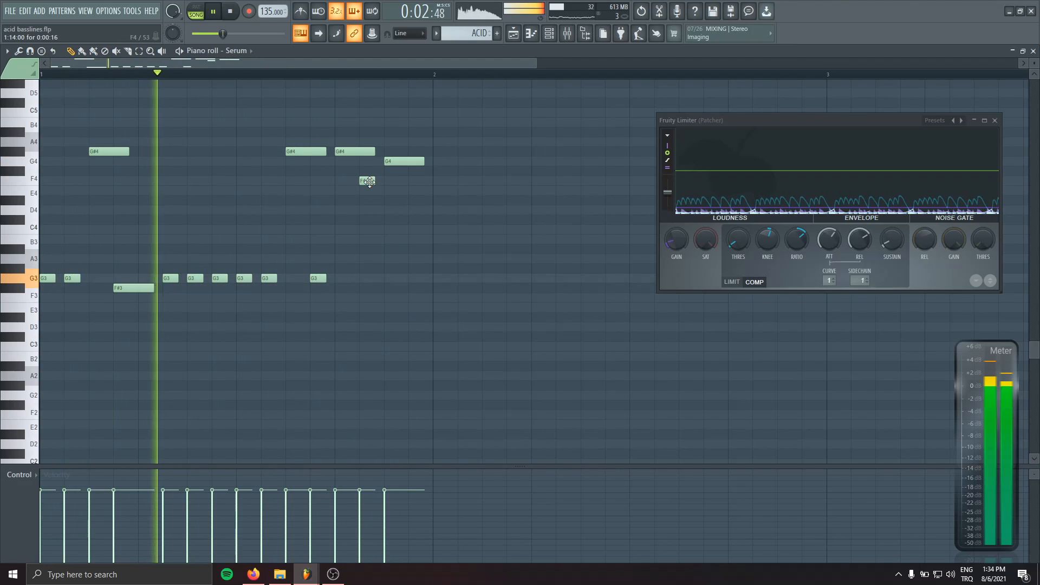
drag(318, 278, 318, 268)
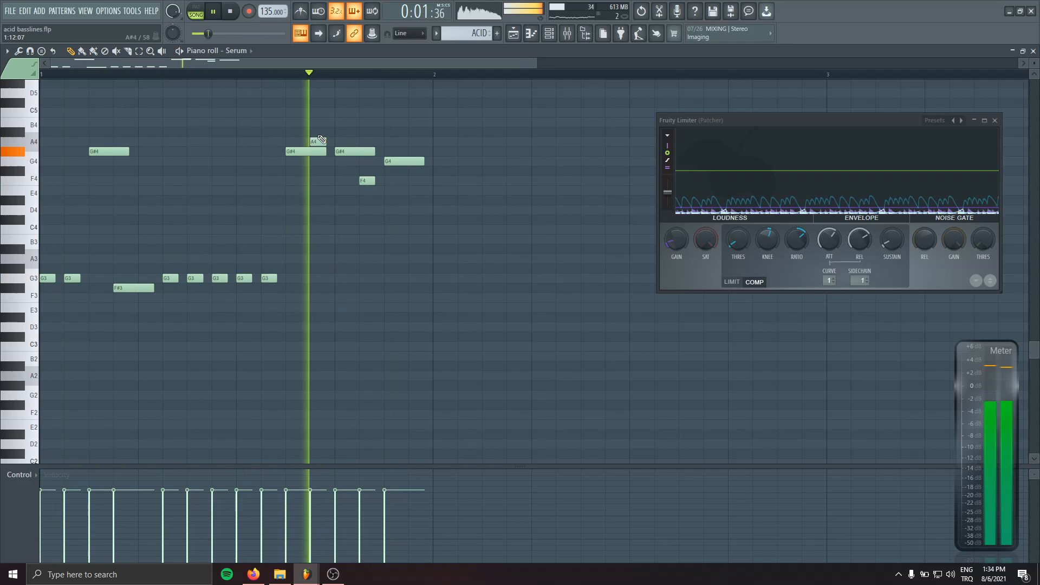
mouse_move(318, 269)
mouse_down()
mouse_move(320, 245)
mouse_move(322, 261)
mouse_up()
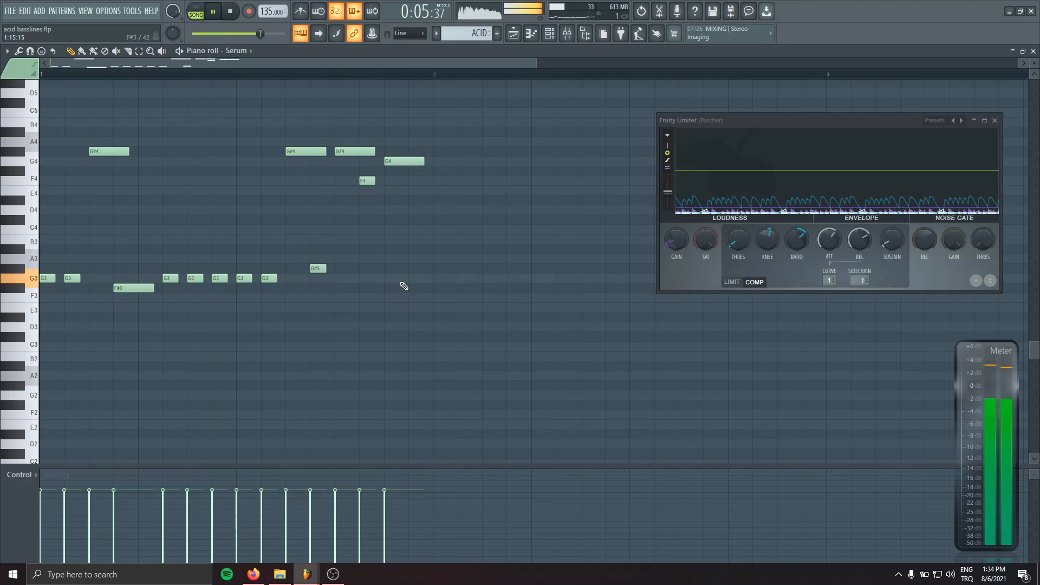
Try a short note on step 16 at G#3 and at G3, and delete it.
click(415, 269)
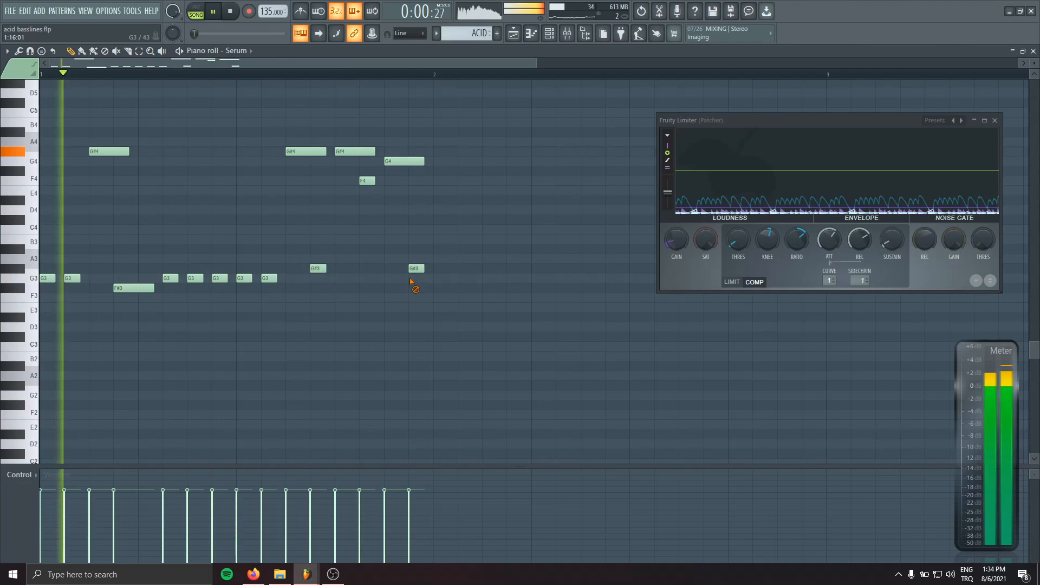
drag(415, 269, 416, 278)
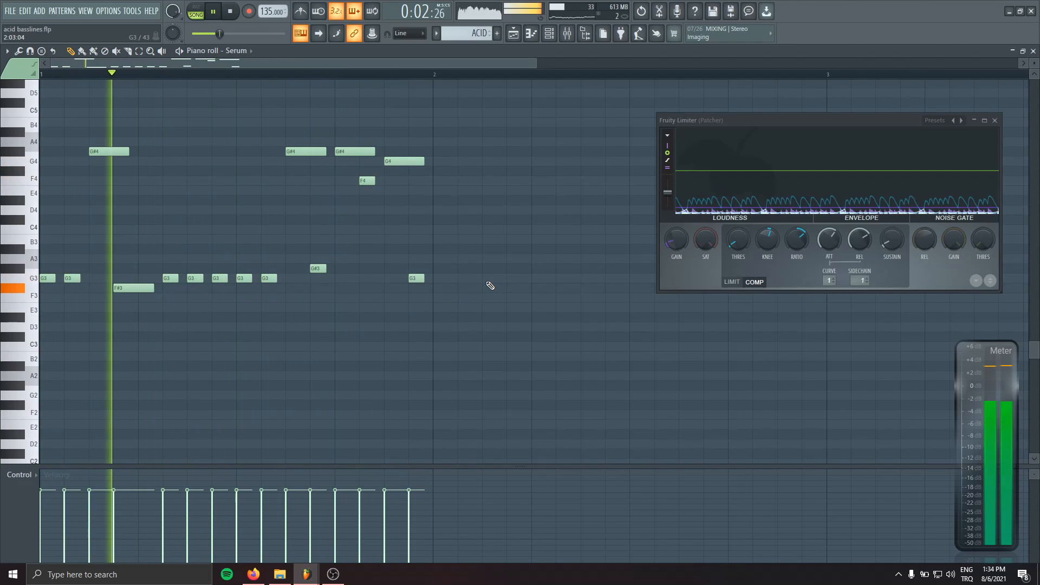
right_click(416, 278)
In Serum, set the portamento time to about 35 ms and adjust the modulation amount on Oscillator A's wavetable position.
click(557, 39)
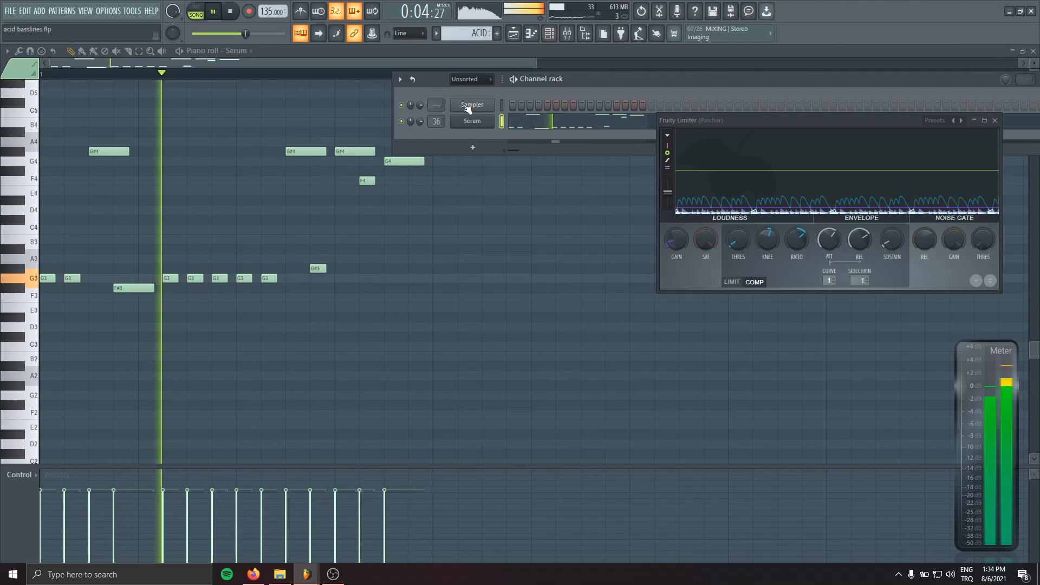
click(471, 116)
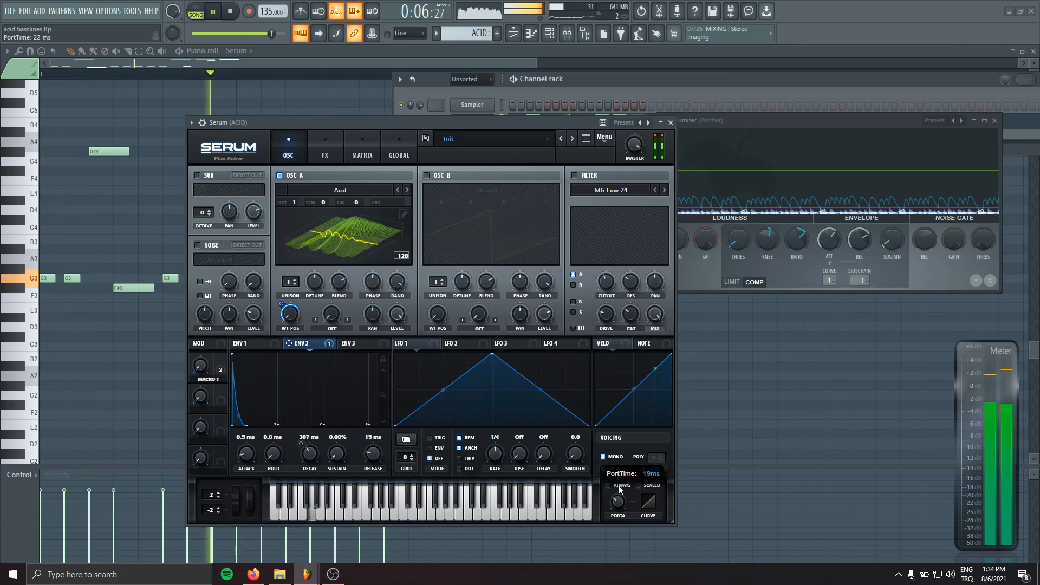
drag(619, 509, 619, 499)
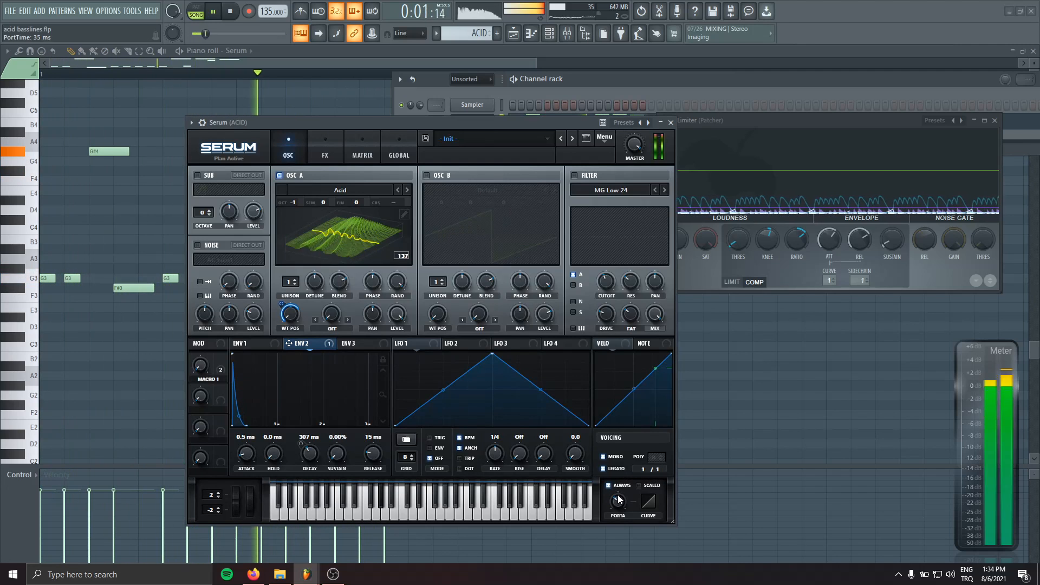
scroll(617, 503, down, 3)
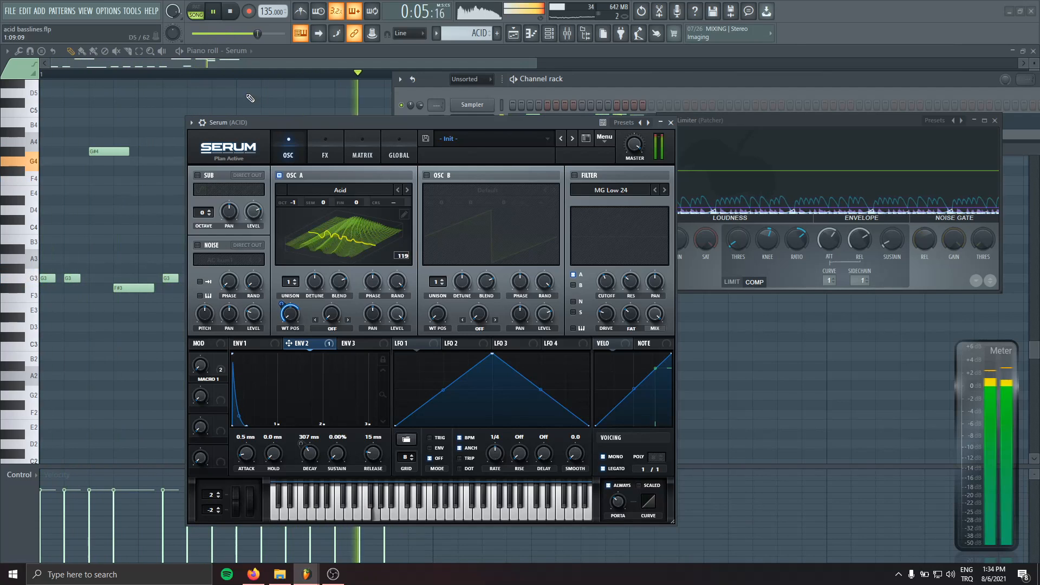
mouse_move(281, 306)
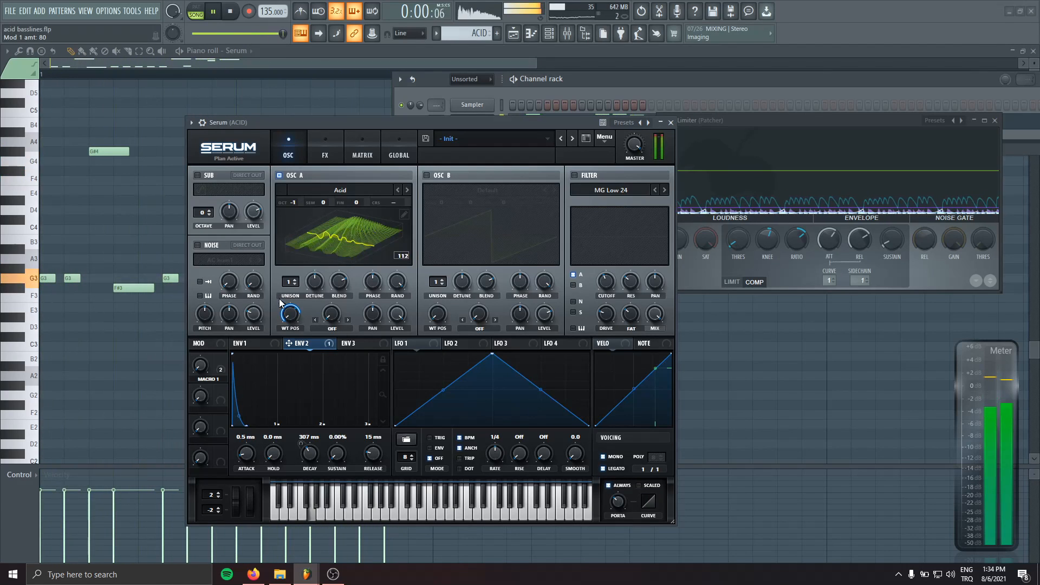
drag(280, 304, 289, 323)
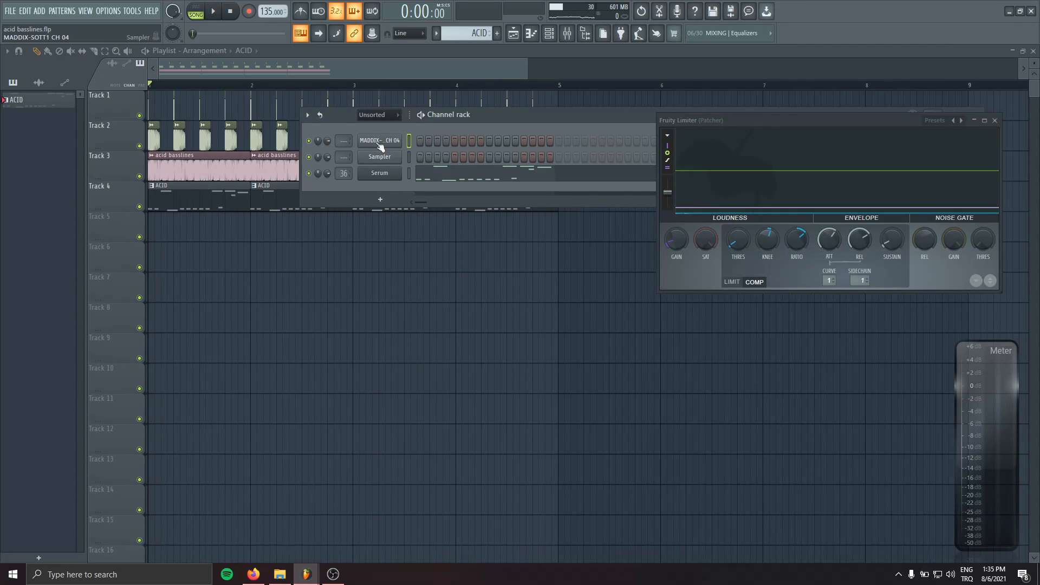
Create Pattern 2 with all sixteen steps filled for the MADDIX-SOTT1 CH 04 hat, place it on Track 5, and close Fruity Limiter.
scroll(451, 29, down, 1)
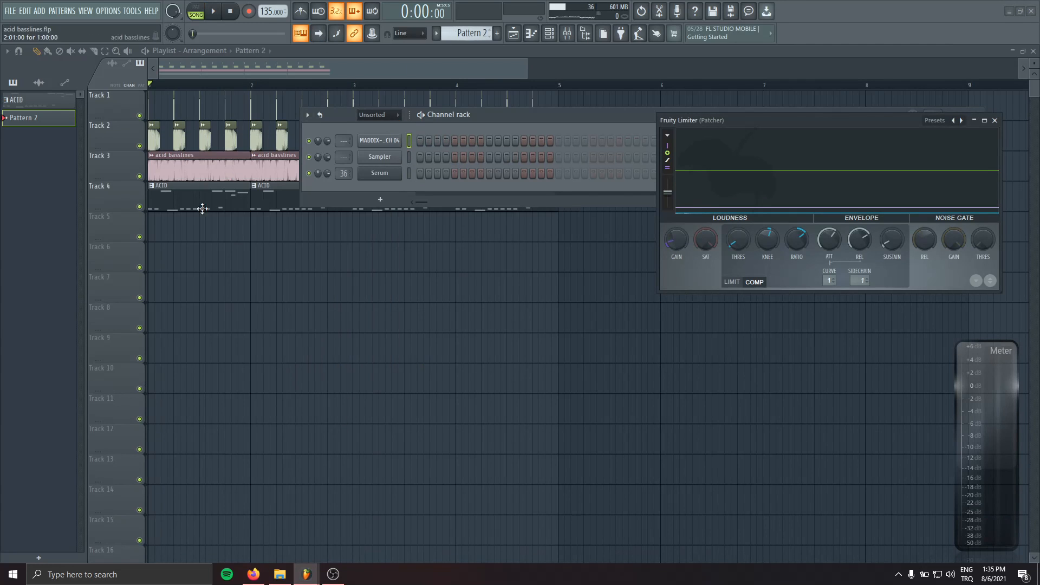
click(171, 237)
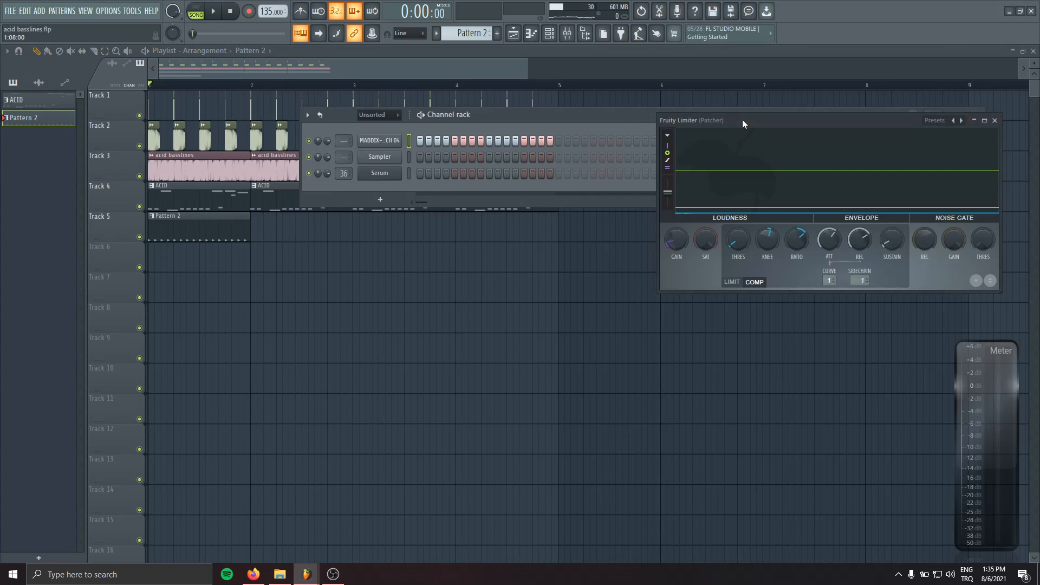
drag(742, 119, 571, 172)
click(823, 173)
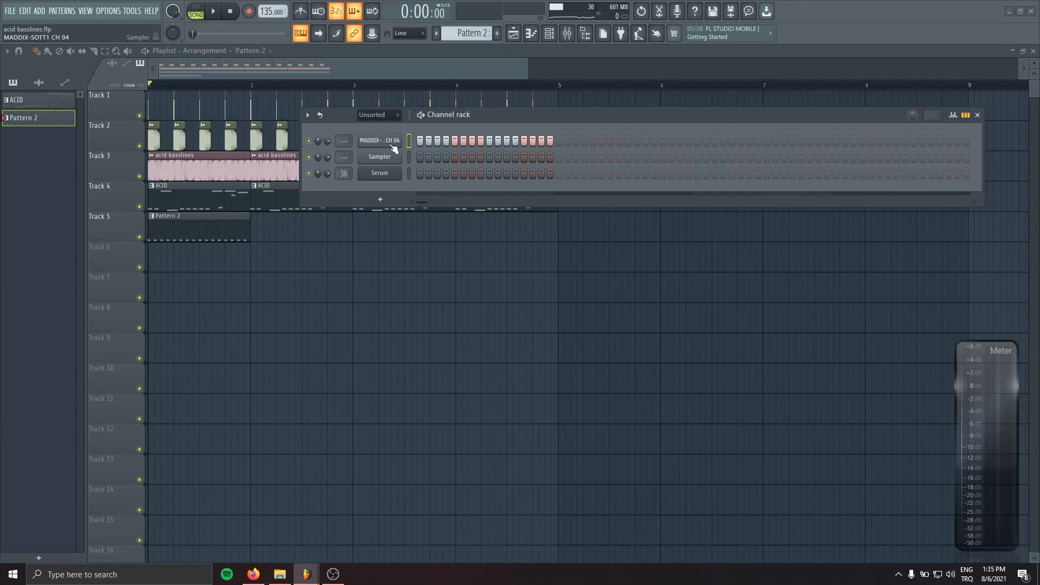
Open the MADDIX-SOTT1 CH 04 channel's notes in the piano roll and load the Techno 1 groove in the quantizer.
right_click(394, 147)
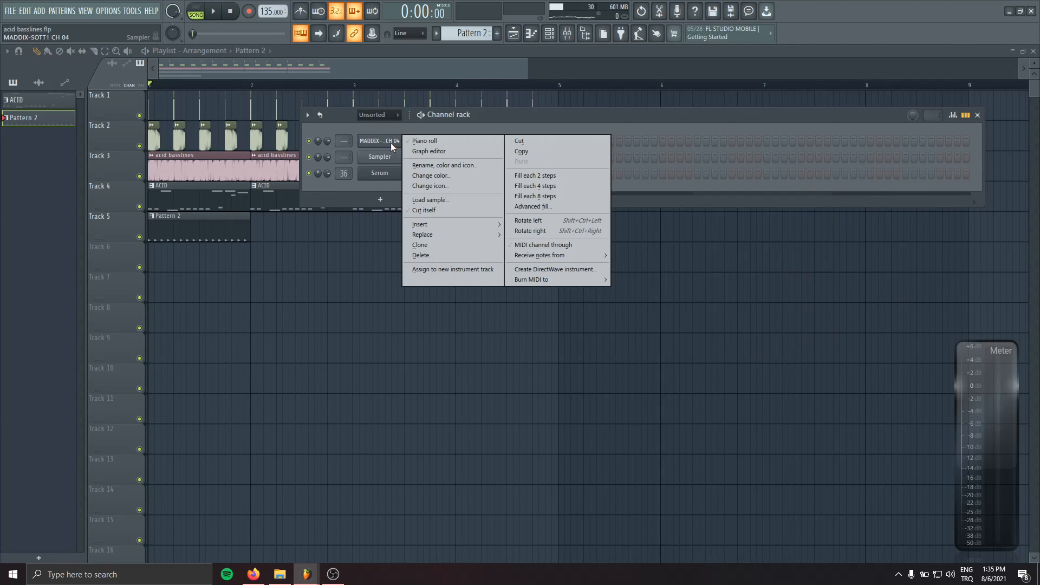
click(420, 144)
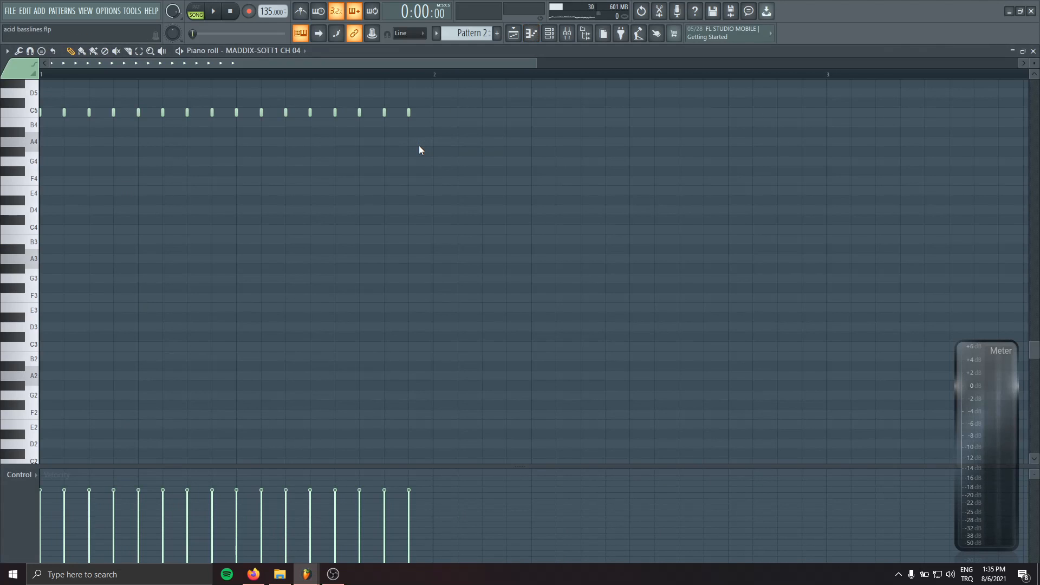
scroll(420, 149, up, 5)
key(alt+q)
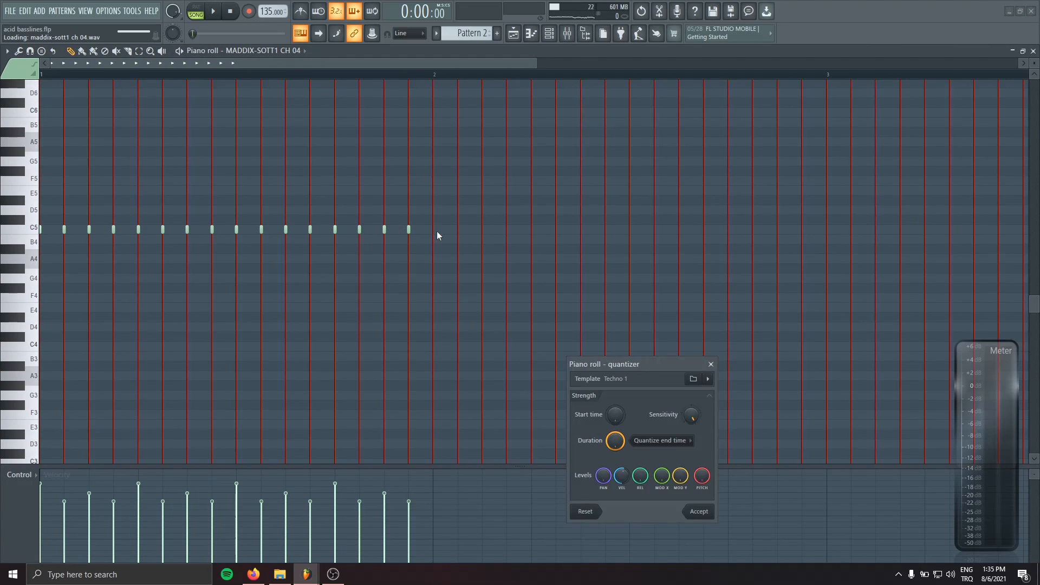
click(531, 280)
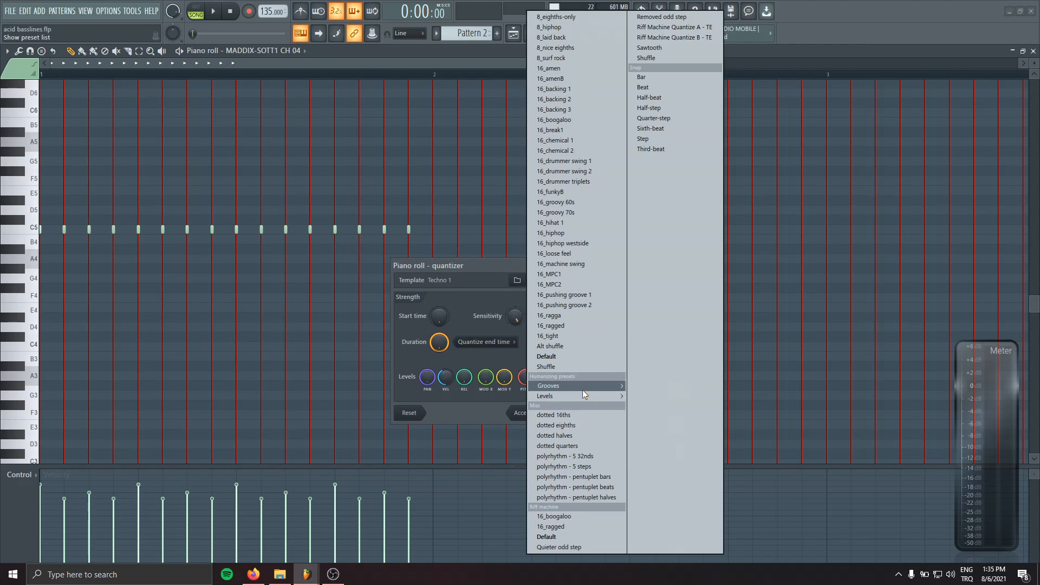
mouse_move(583, 389)
click(670, 530)
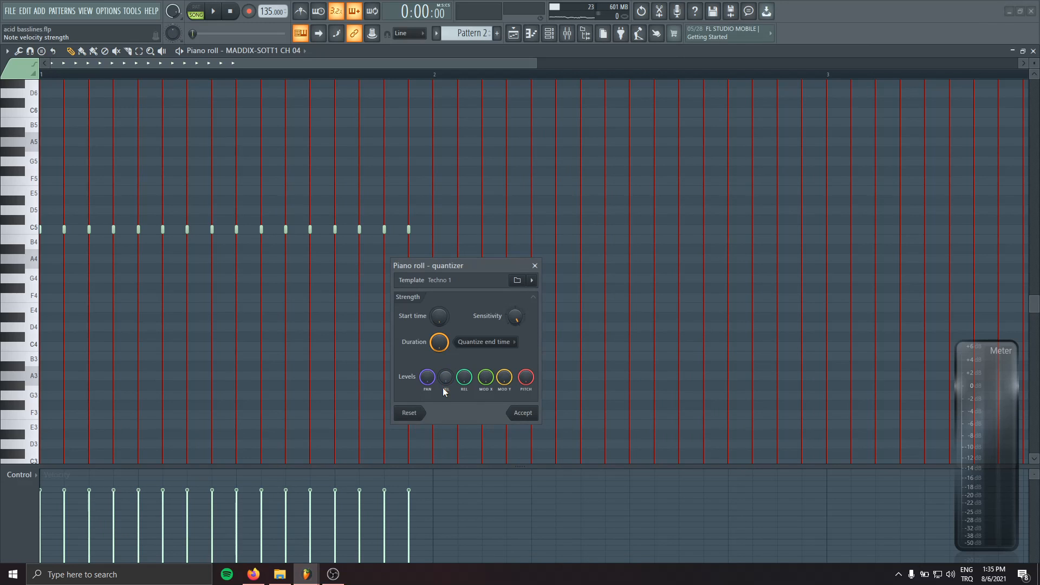
Audition Pattern 2 while varying the quantizer's velocity strength, and apply the groove with velocity strength at 100%.
drag(443, 381, 443, 355)
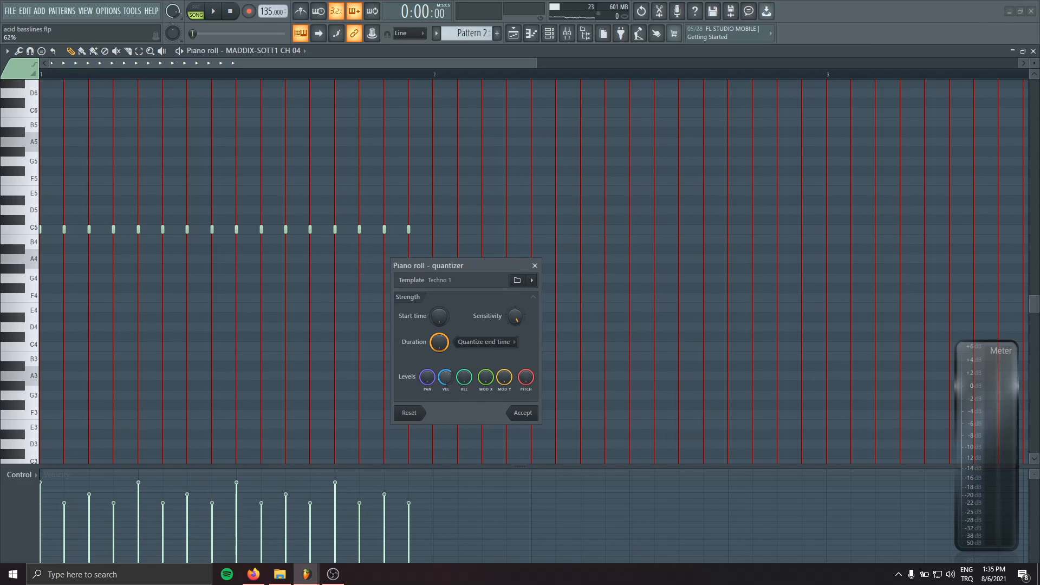
key(space)
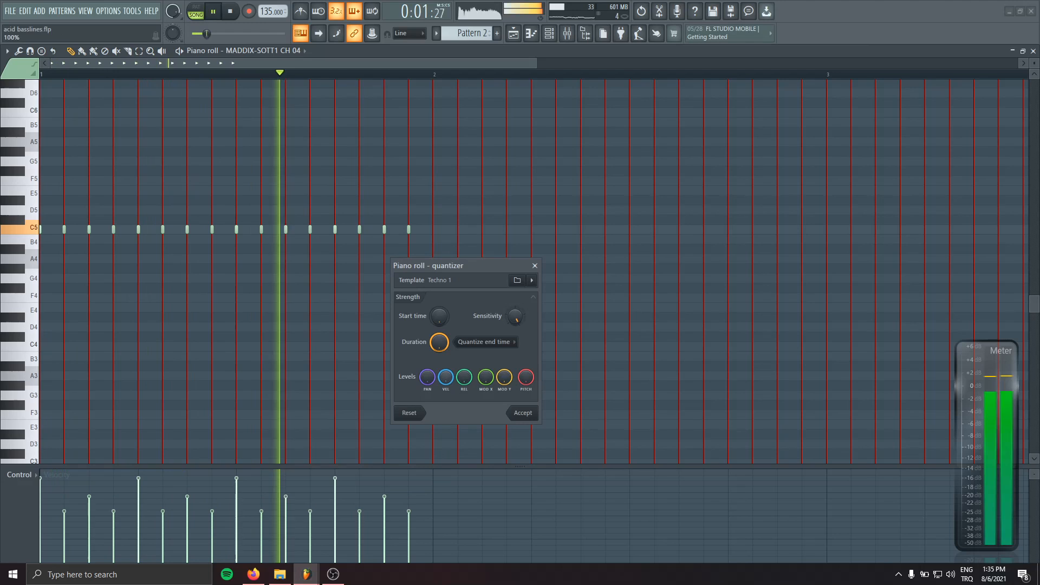
key(l)
key(space)
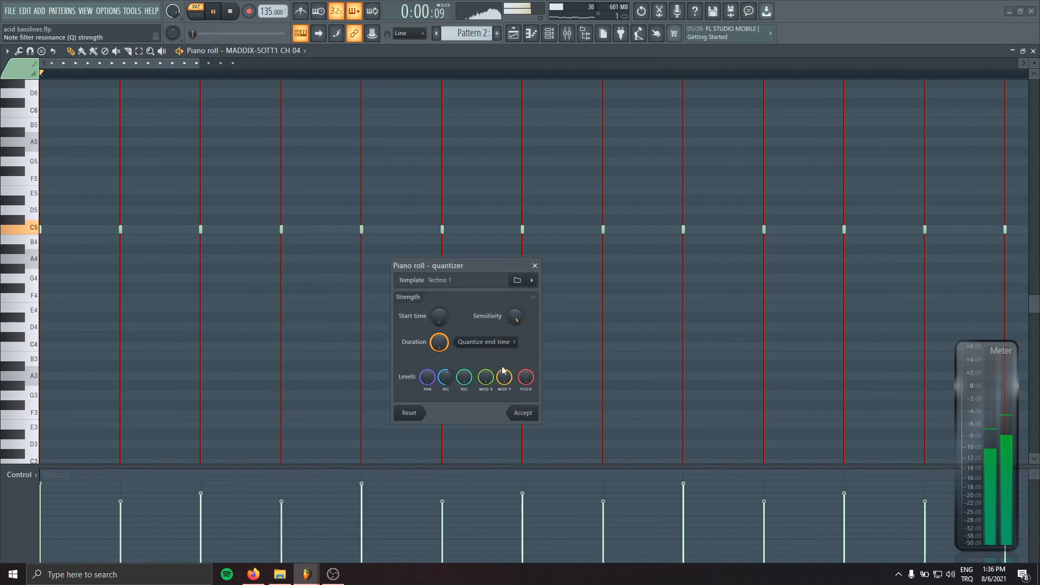
drag(448, 373, 448, 352)
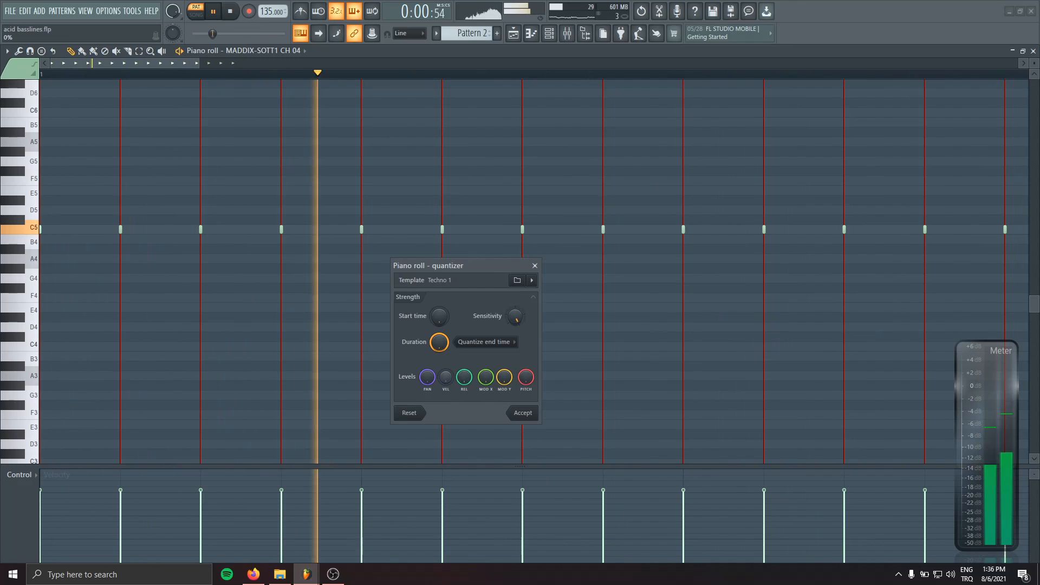
click(524, 415)
key(space)
ctrl+scroll(402, 319, down, 5)
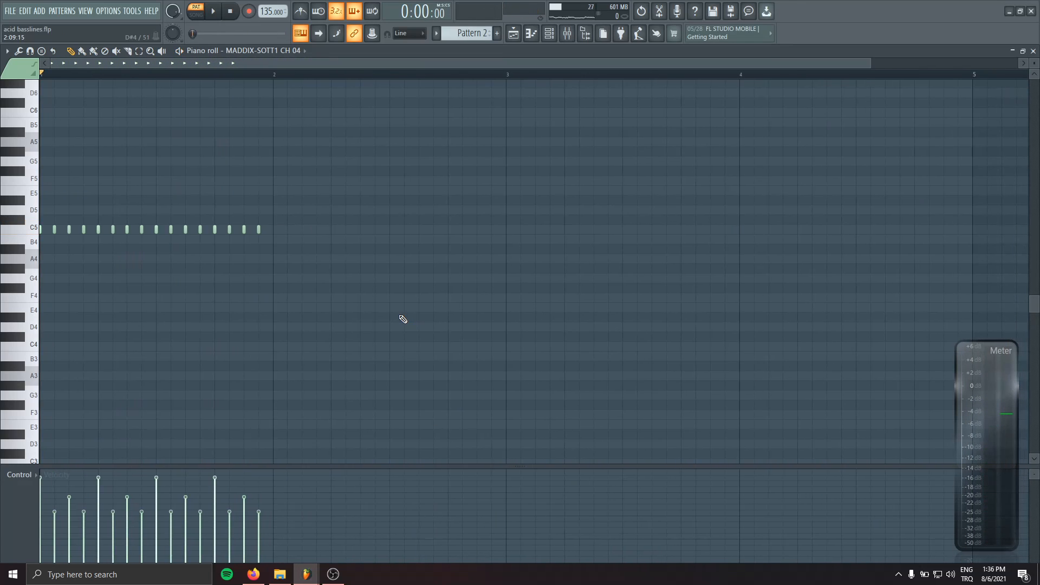
Route the hat channel to mixer track 14, name the track HATS, and load Fruity Peak Controller on it.
key(F7)
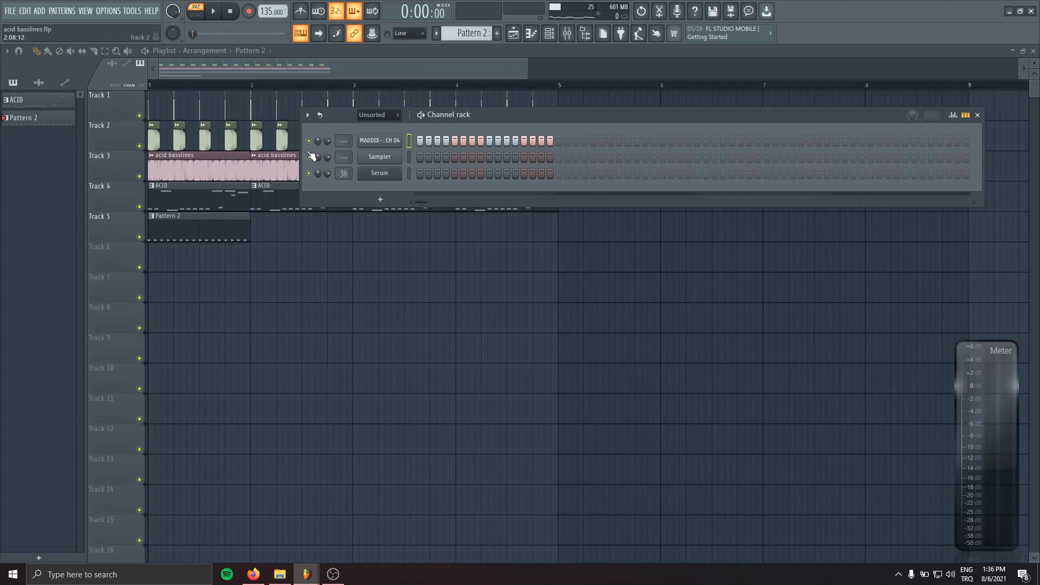
double_click(346, 140)
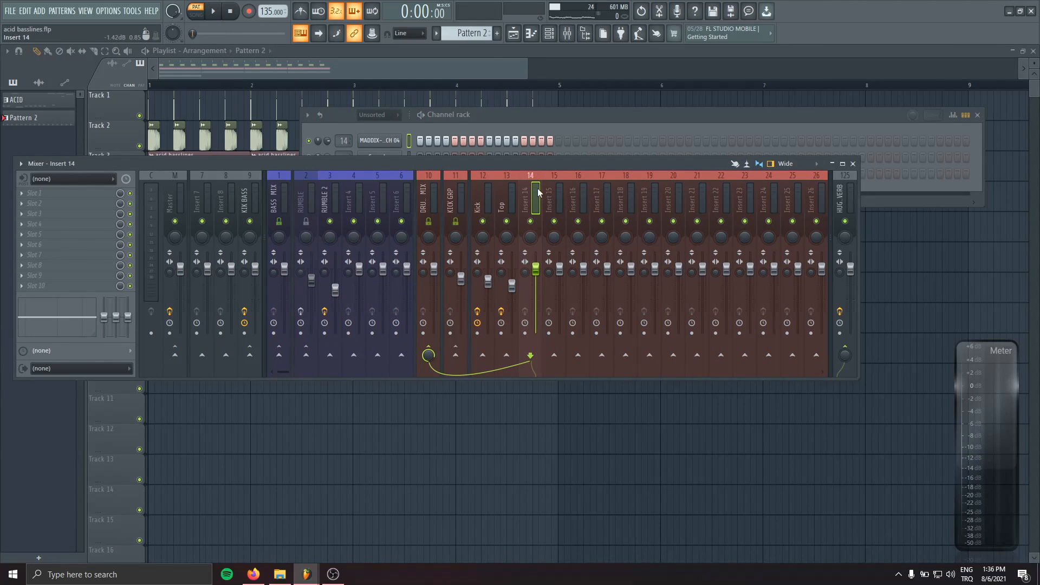
key(ctrl+z)
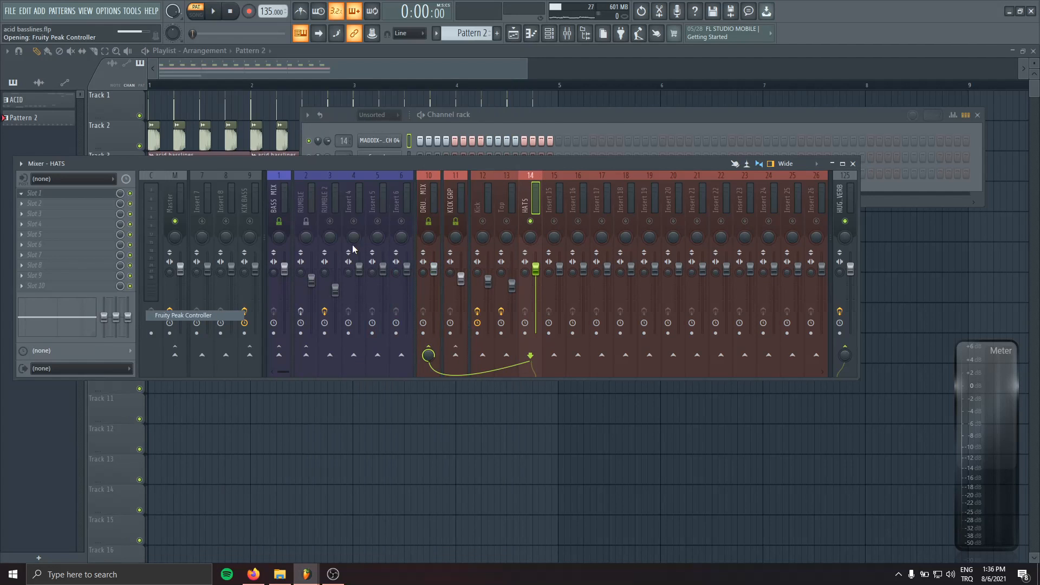
drag(506, 119, 558, 125)
Link the decay of the hat sampler's volume envelope to the internal controller Peak ctrl - Peak.
click(459, 146)
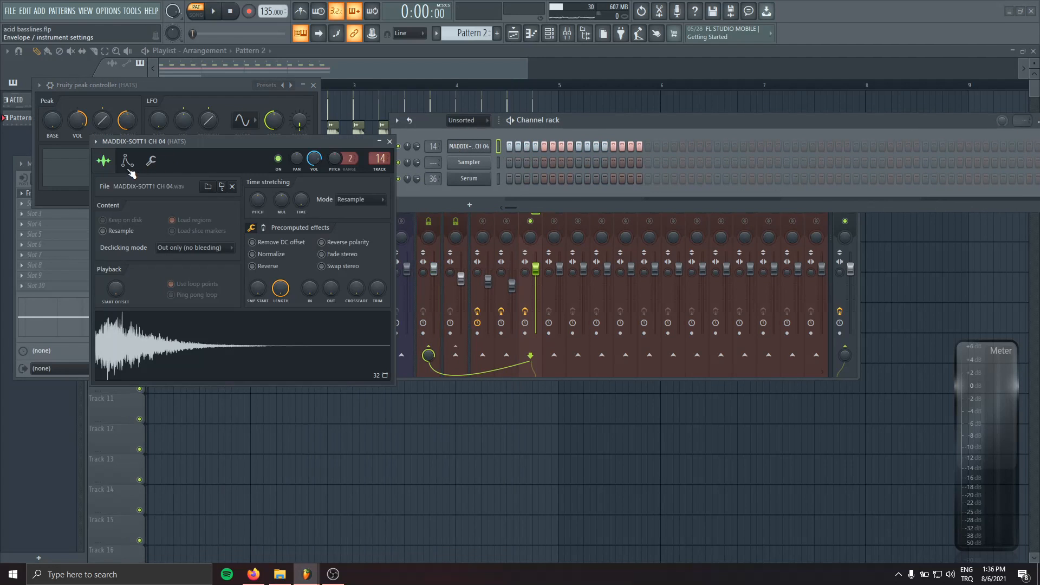
click(126, 172)
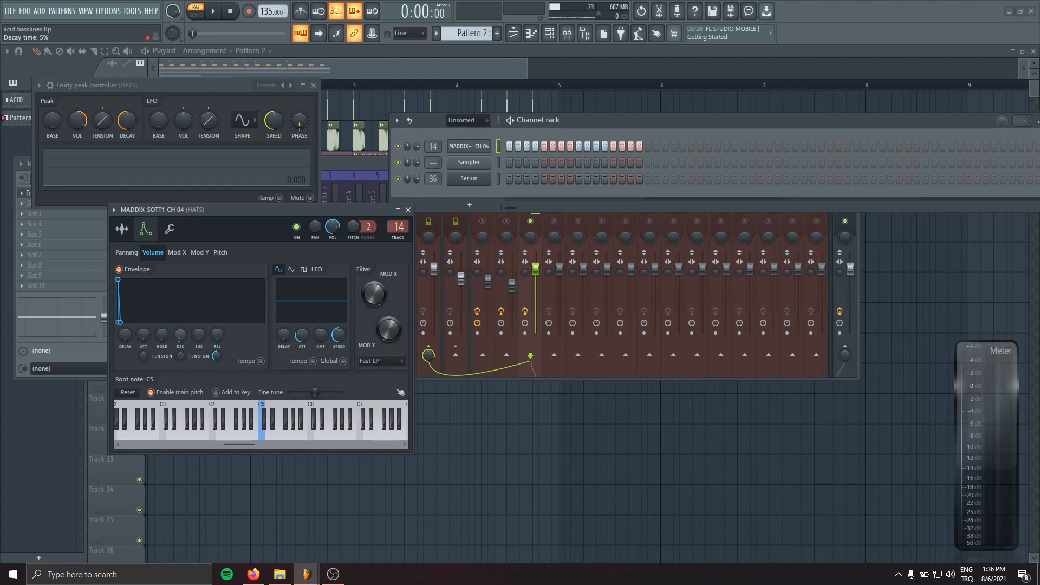
right_click(182, 336)
click(210, 444)
click(499, 301)
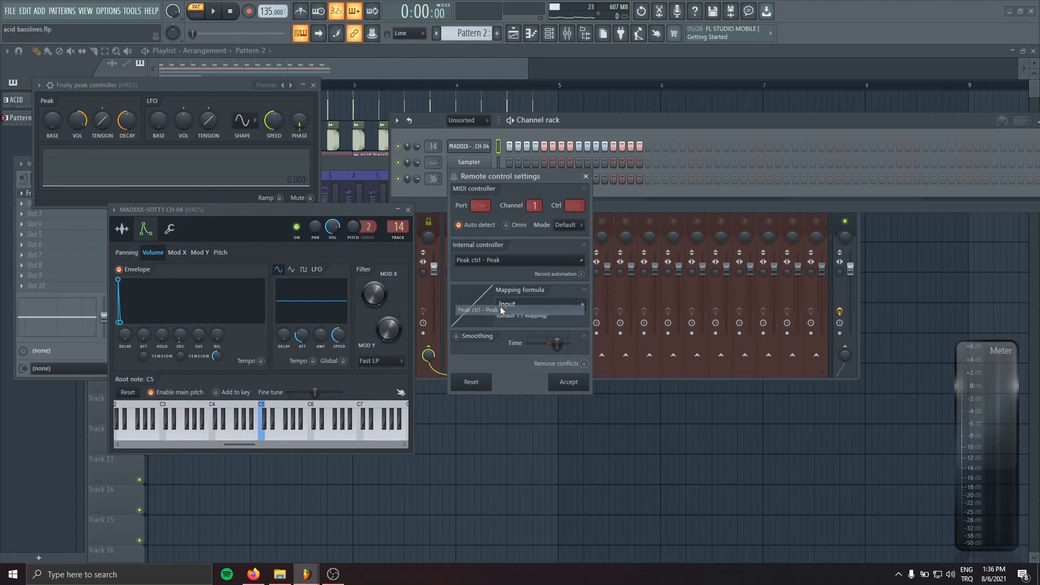
click(564, 379)
Arrange the hat sampler and Fruity Peak Controller side by side, mute playlist Track 4, and audition Pattern 2.
drag(226, 206, 330, 180)
click(53, 120)
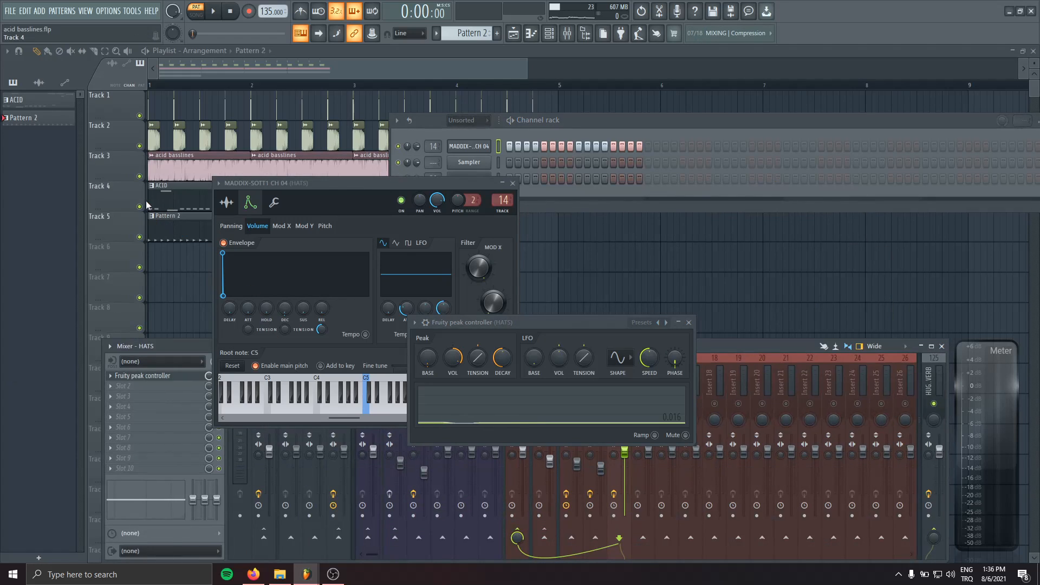
key(F6)
key(F9)
drag(312, 181, 235, 237)
key(space)
drag(509, 323, 540, 231)
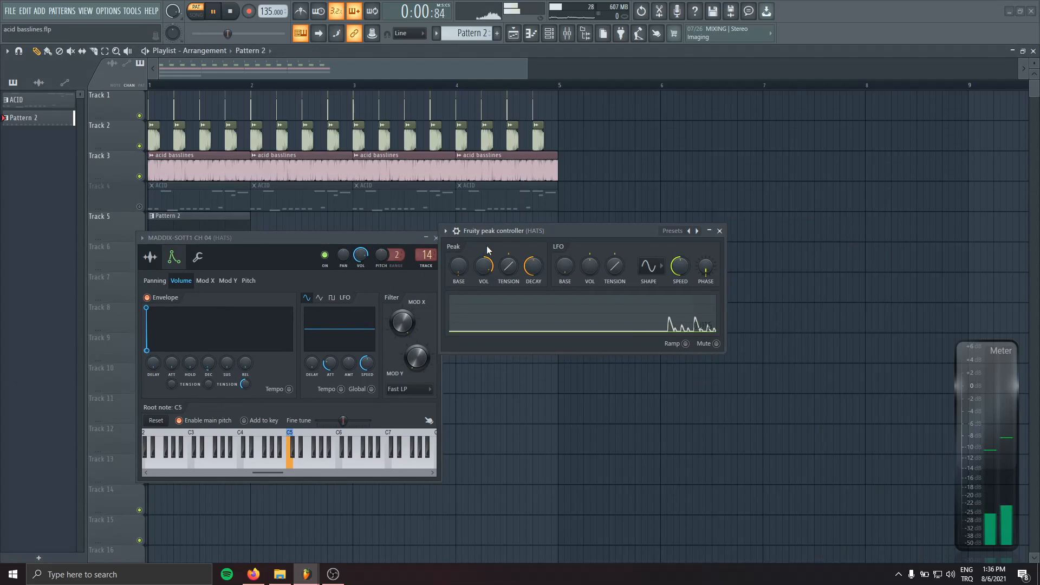
key(space)
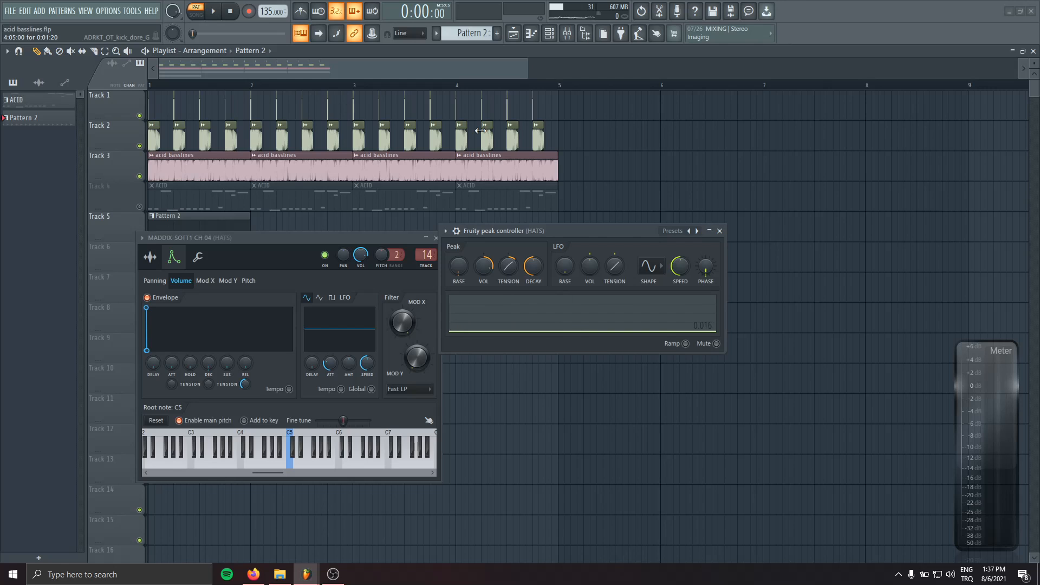
Play the arrangement and repeat Pattern 2 across bars 1 to 4 on Track 5, looping that range.
key(space)
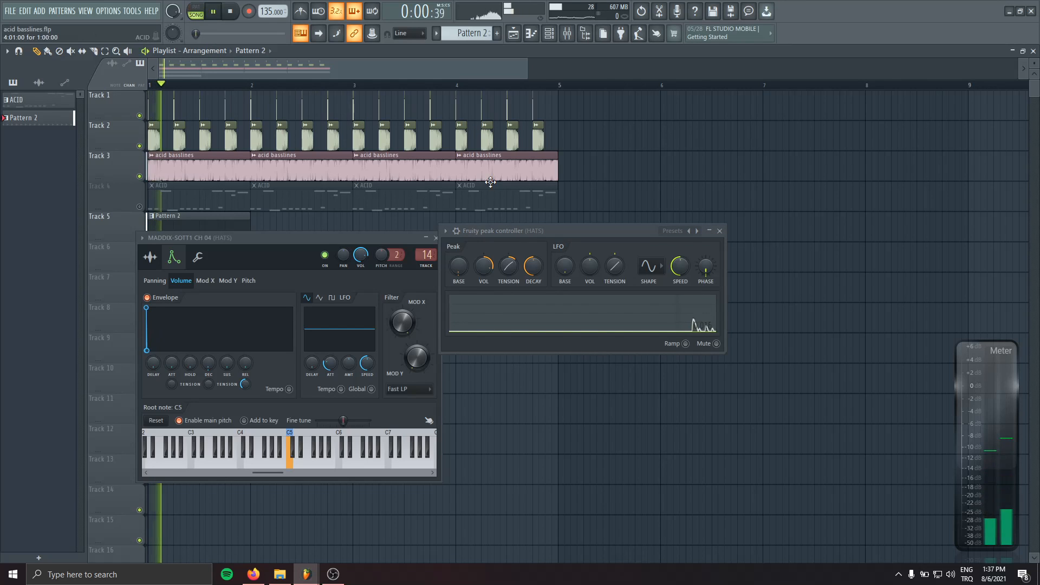
click(567, 34)
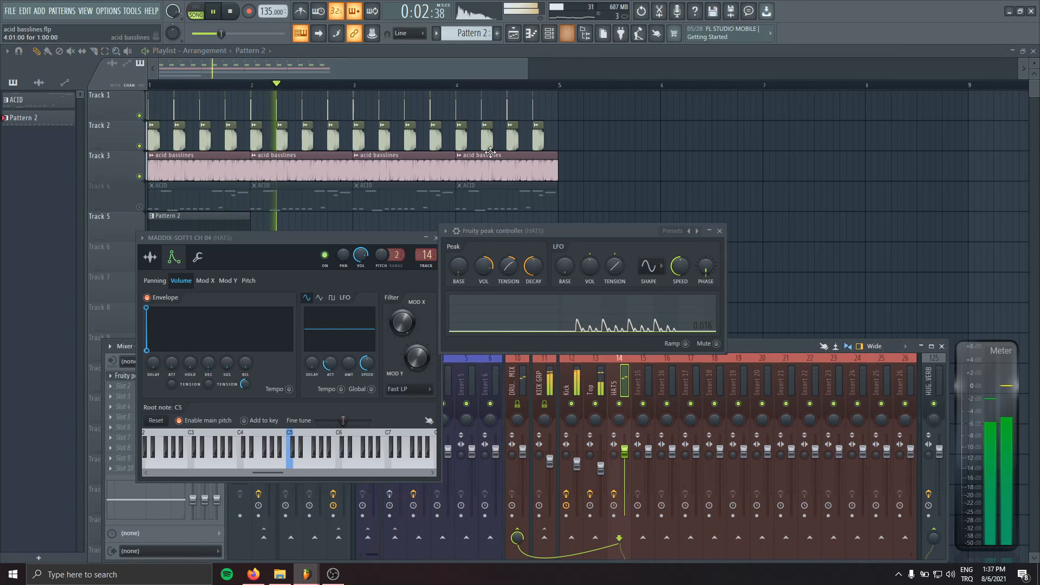
key(F9)
key(ctrl+a)
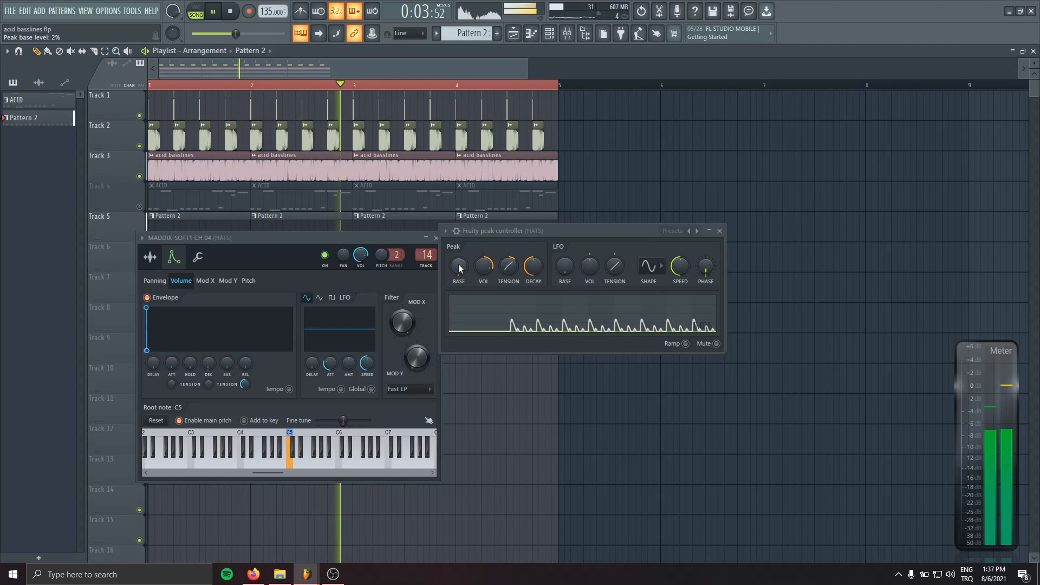
Set the peak controller's peak tension to 27% during playback, and close the peak controller and hat sampler windows.
drag(483, 269, 508, 261)
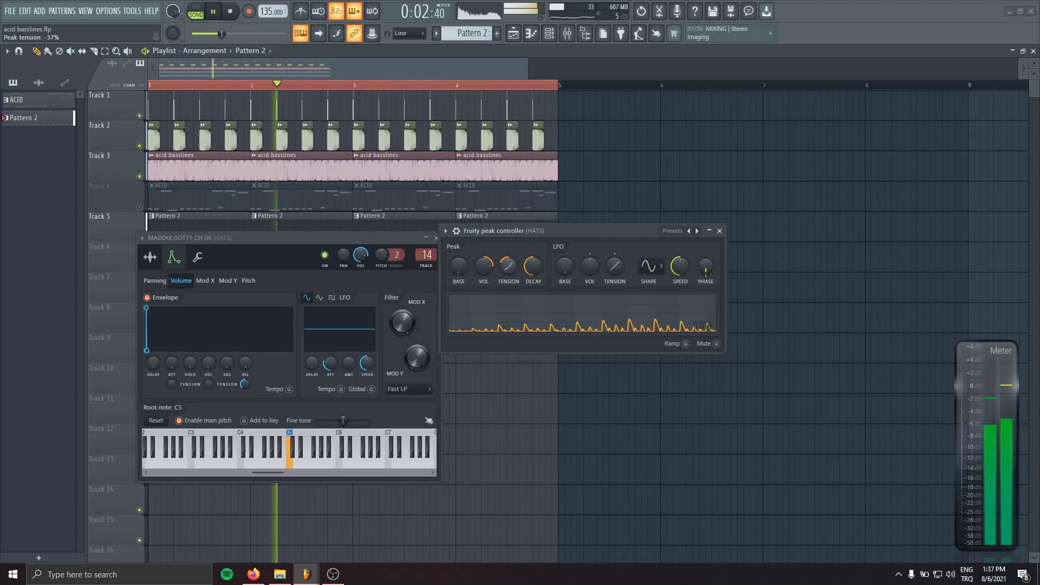
drag(506, 268, 507, 264)
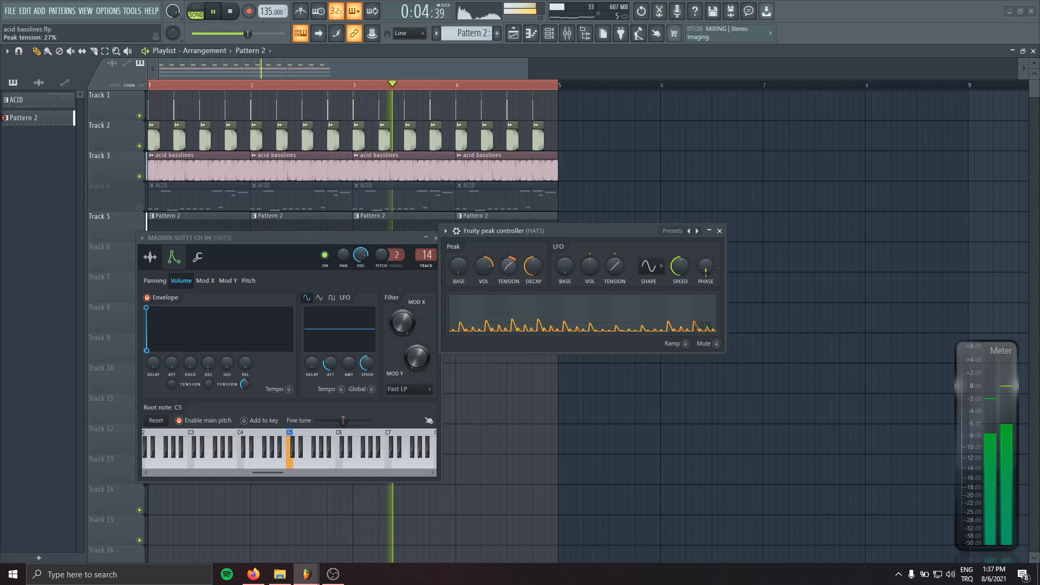
click(719, 230)
key(F9)
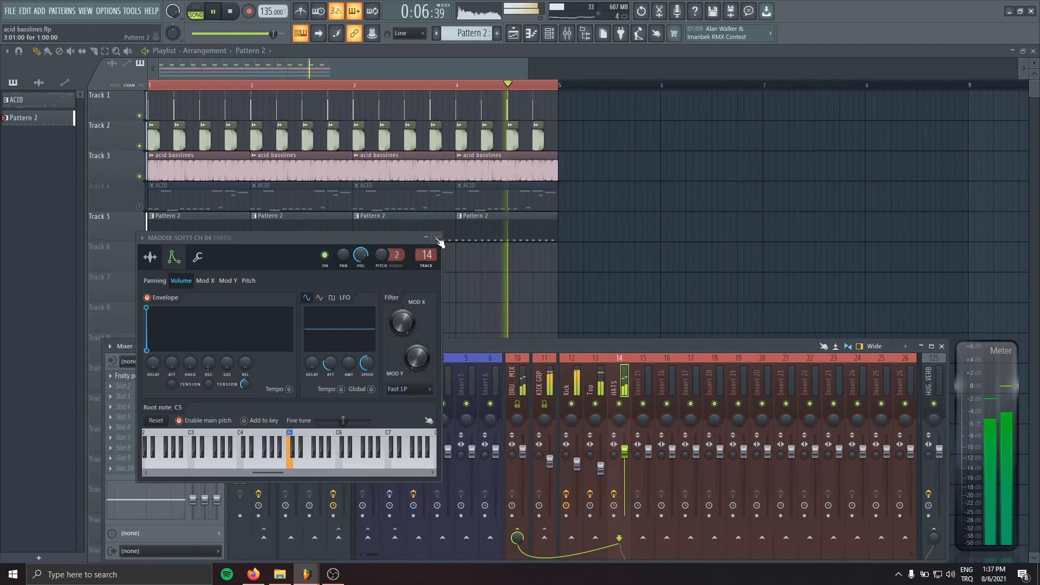
click(436, 238)
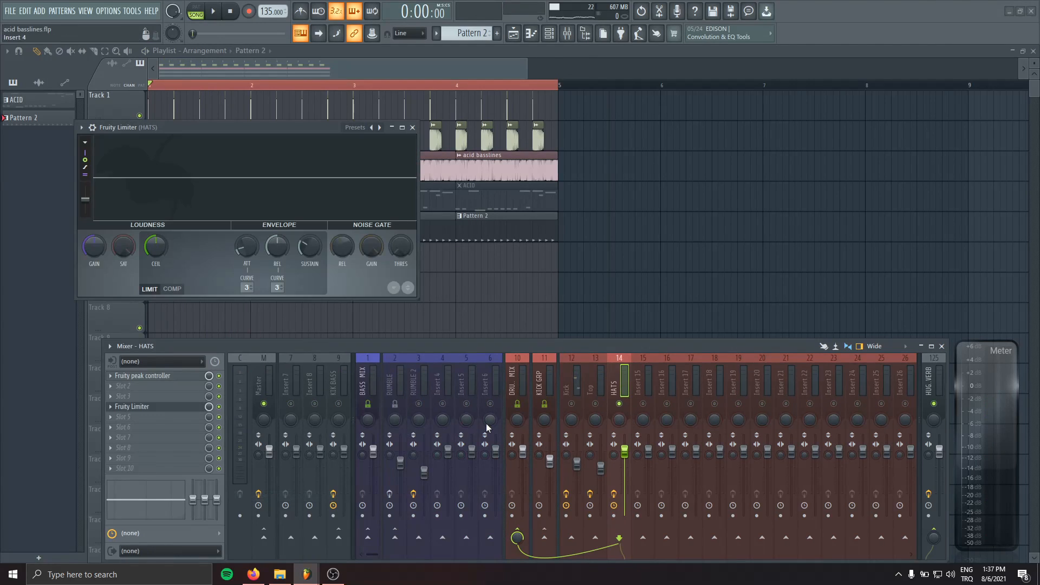
Sidechain KICK GRP into the HATS track and set its Fruity Limiter to compressor mode with sidechain 1 and a lower threshold.
click(541, 374)
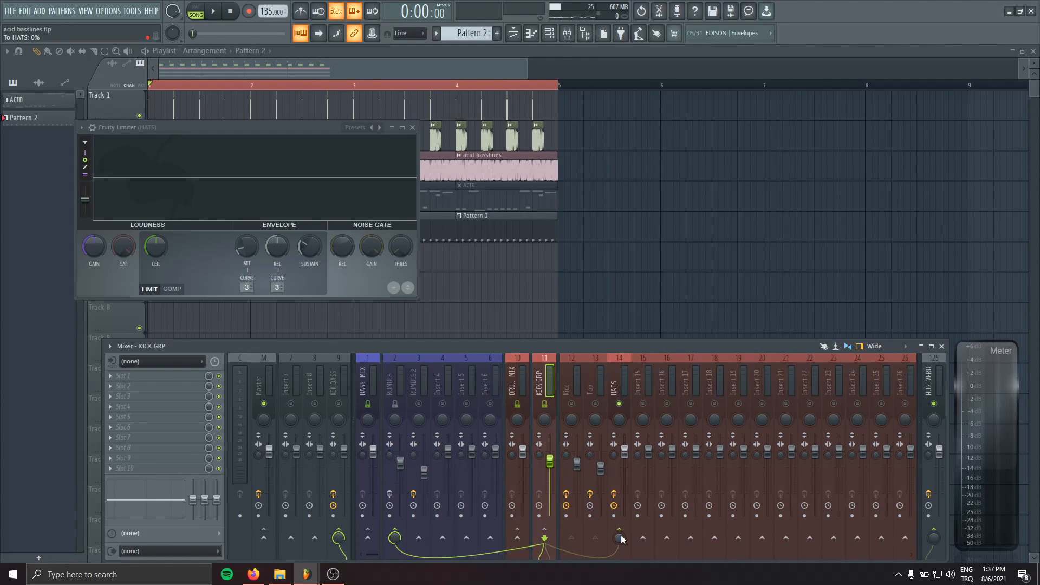
click(204, 293)
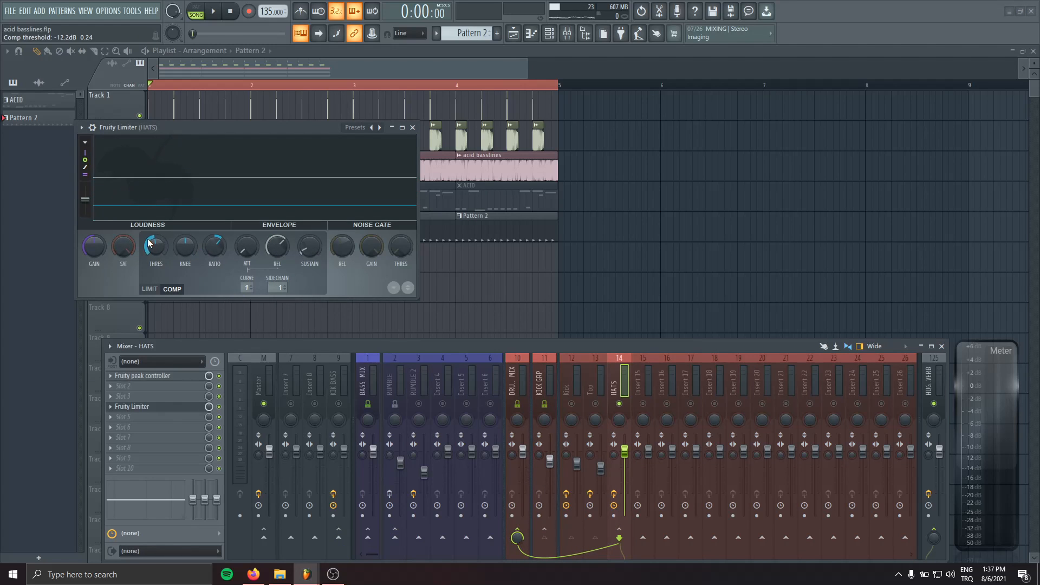
Add Fruity Stereo Shaper to the HATS track with a 10.1 ms right delay, and audition the hats in the mix.
click(523, 345)
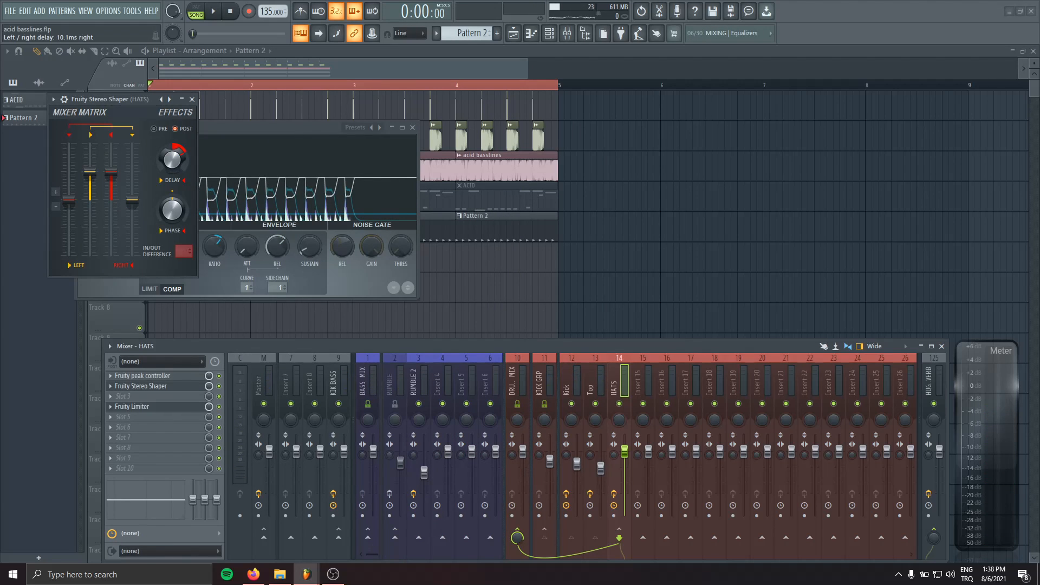
key(space)
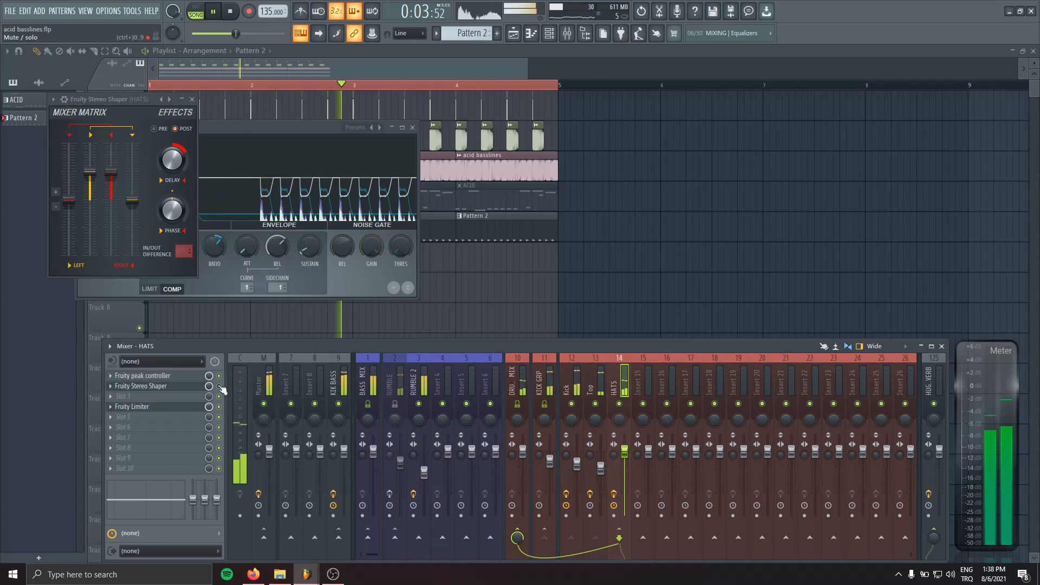
key(space)
Name mixer track 8 DRUM REV and load Fruity Reeverb 2 on it with the Drum Room preset.
double_click(312, 373)
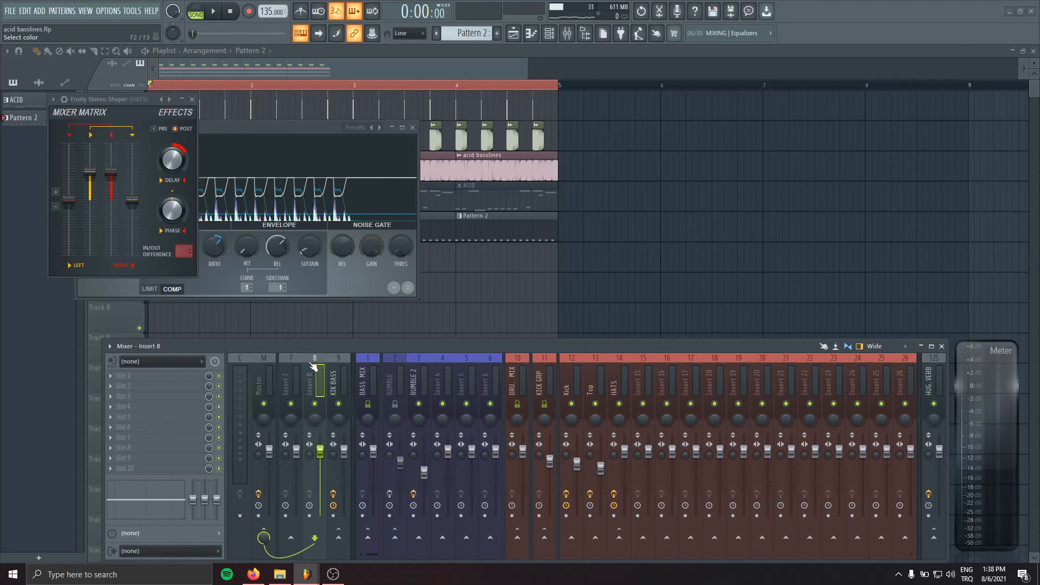
key(ctrl+v)
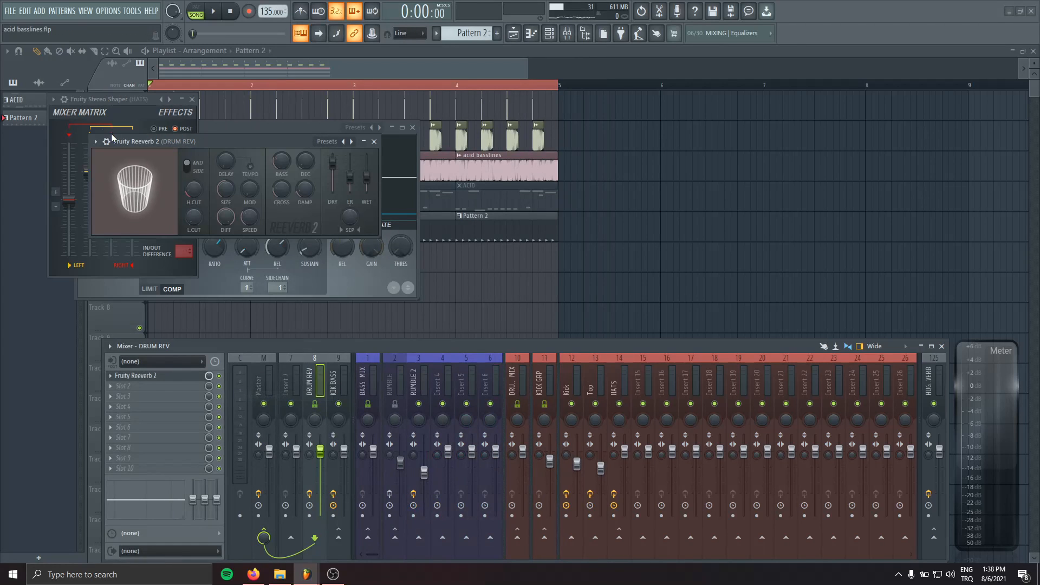
click(96, 142)
mouse_move(163, 184)
click(267, 225)
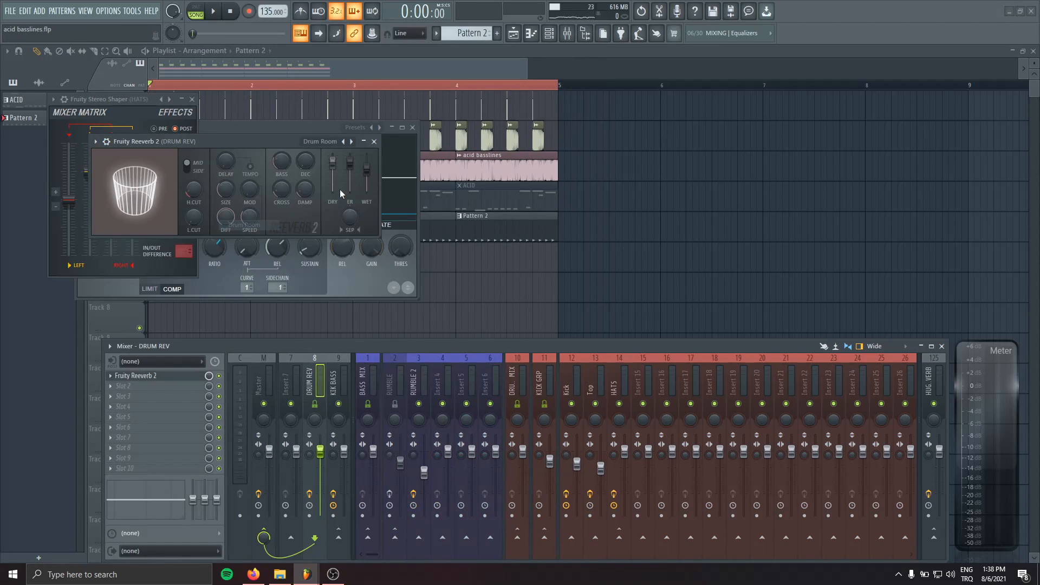
click(374, 142)
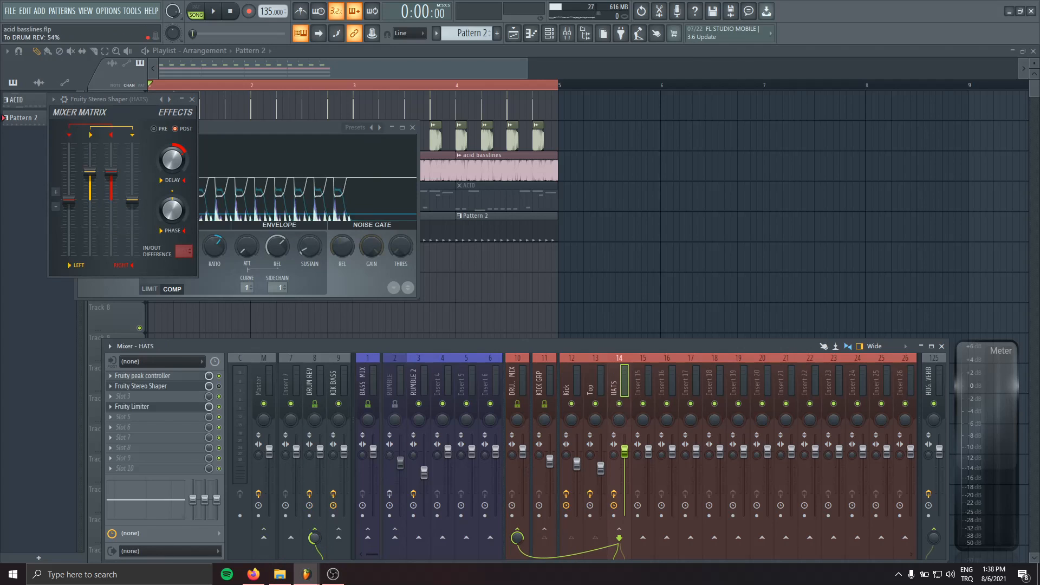
Send the HATS track to DRUM REV and adjust the send level while listening to the soloed hats.
key(space)
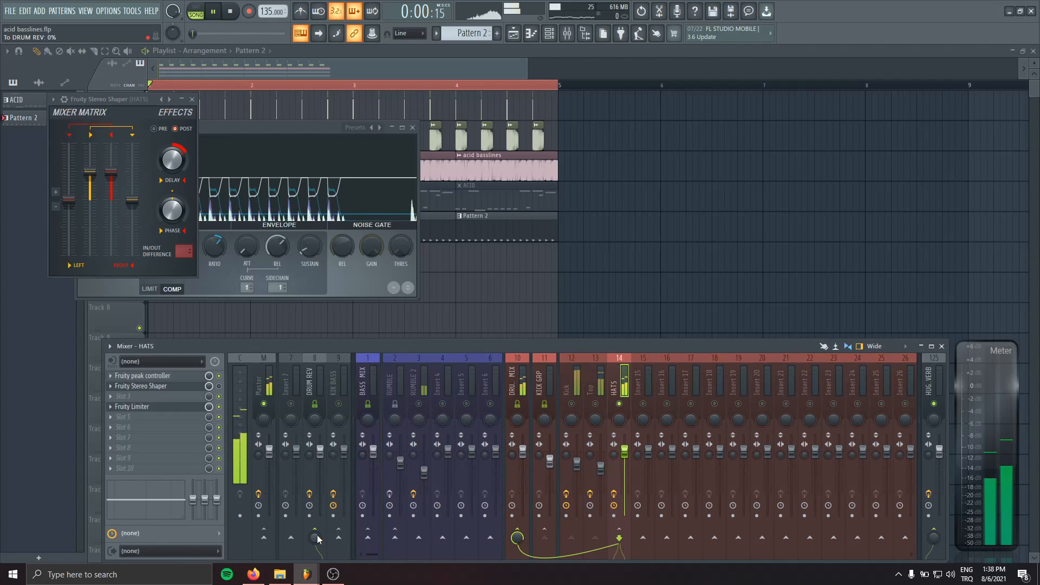
mouse_move(317, 534)
mouse_down()
mouse_move(317, 506)
mouse_move(318, 539)
mouse_up()
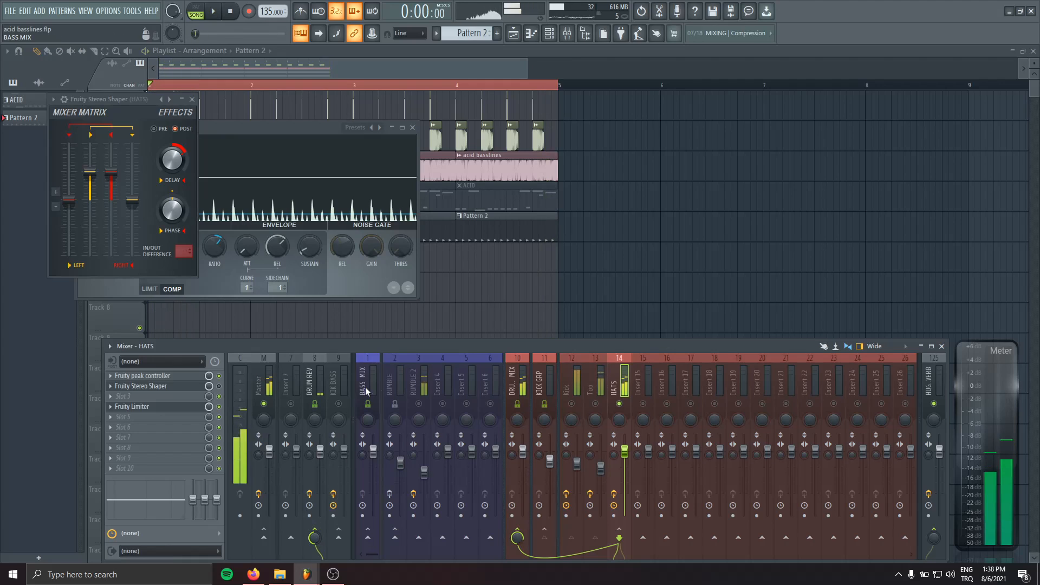
key(space)
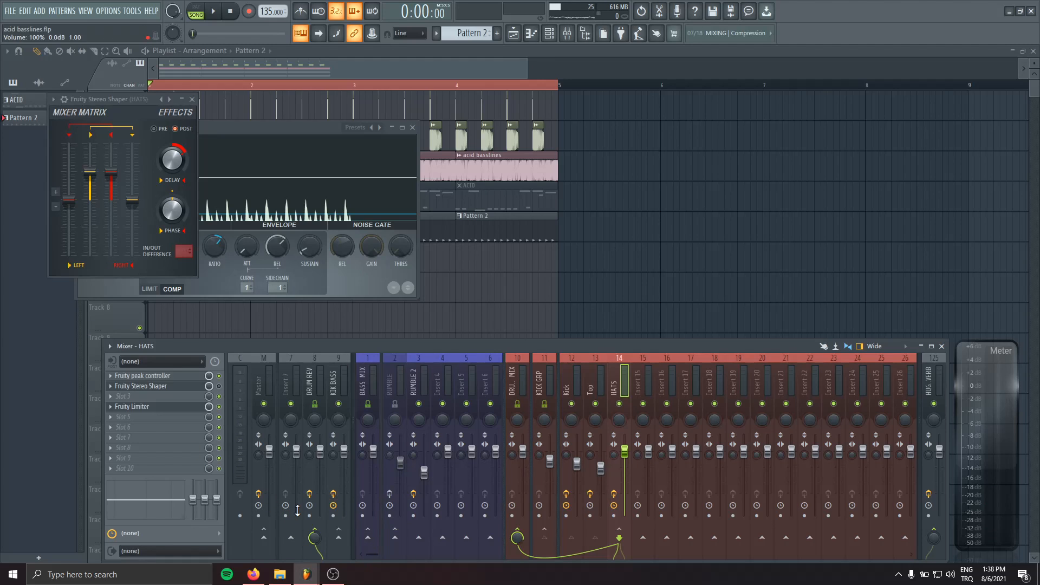
Save the project, play the arrangement in the playlist, and unmute Track 4 with the ACID clips.
key(F12)
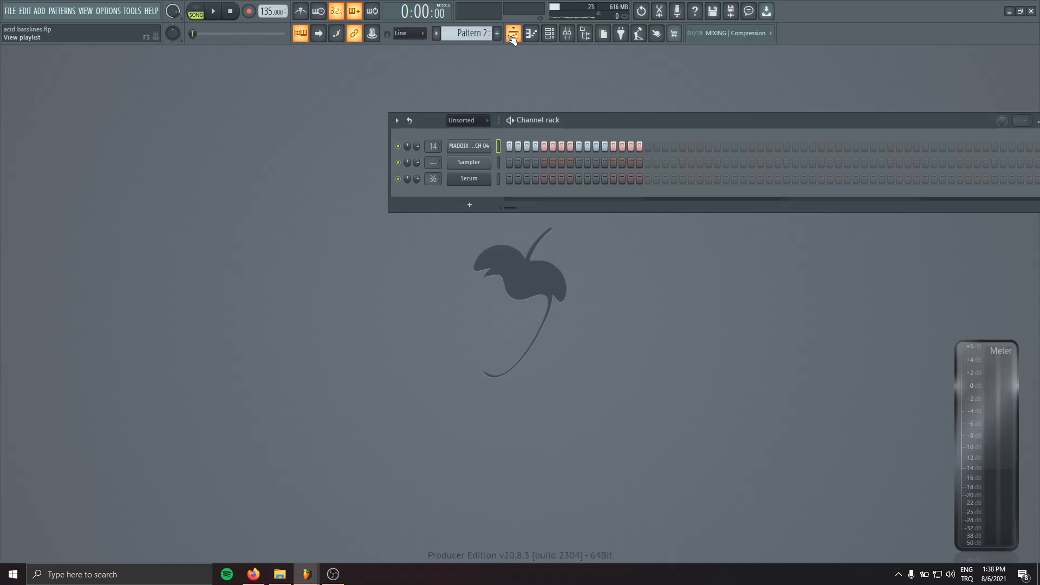
click(512, 36)
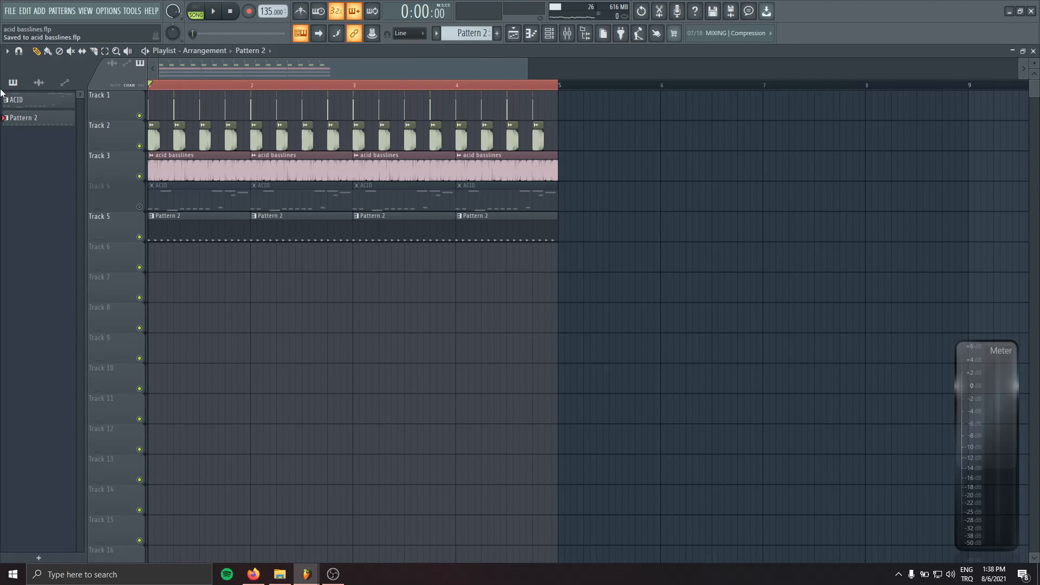
key(space)
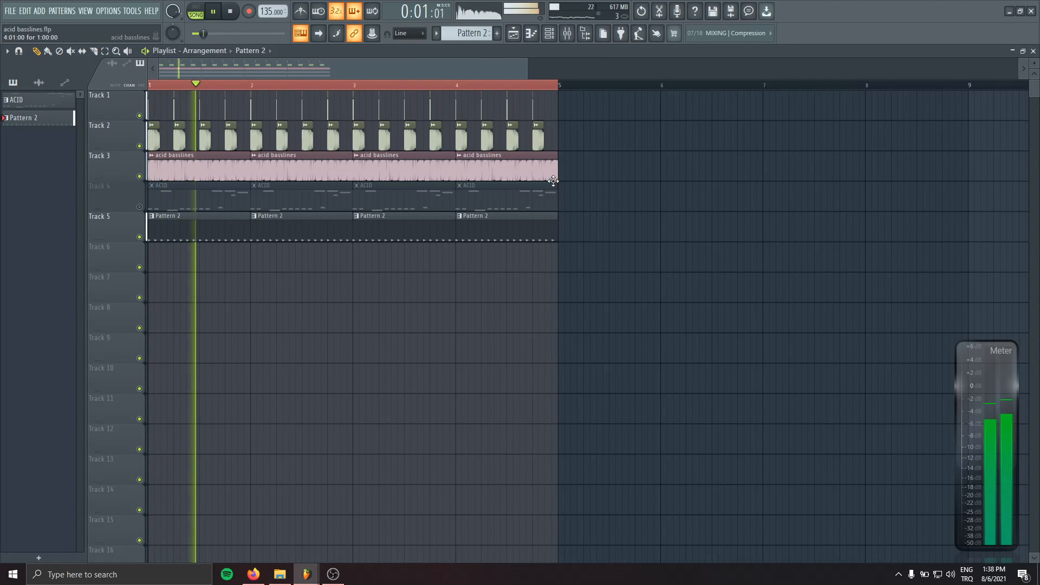
click(139, 206)
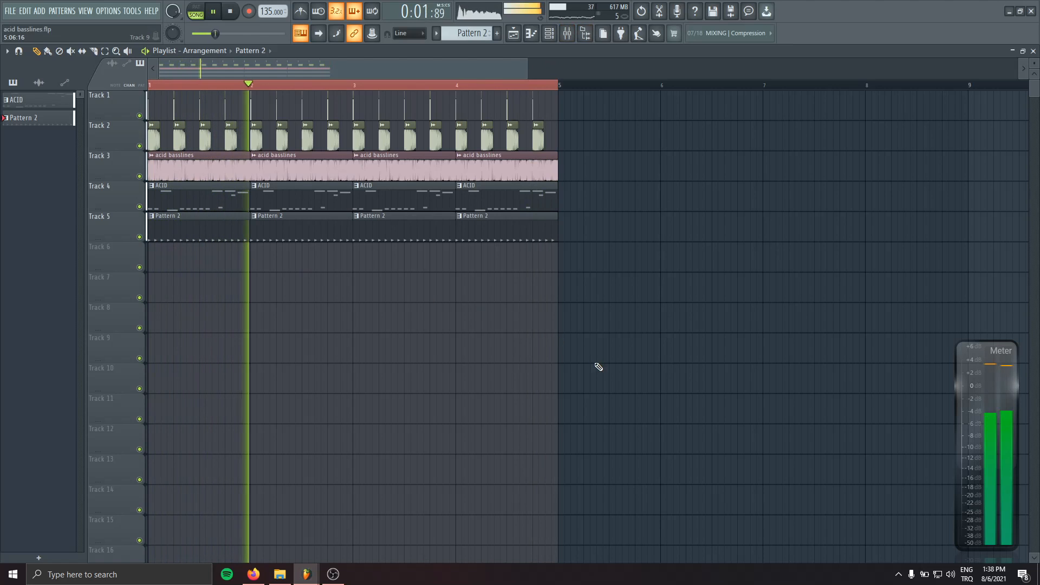
Check the BASS MIX and LEADS MIX tracks in the mixer while the arrangement plays.
click(578, 34)
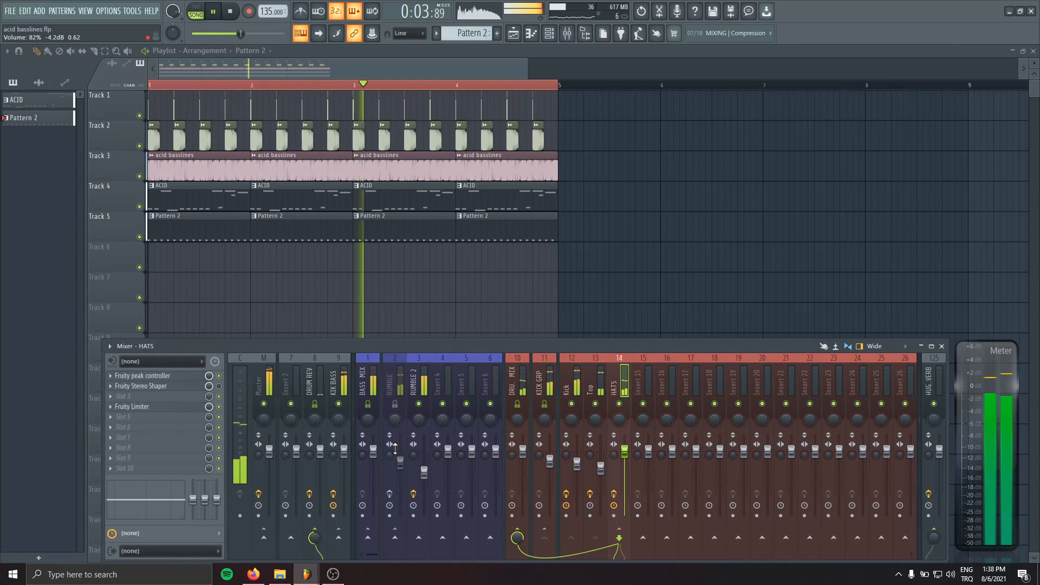
scroll(518, 381, down, 8)
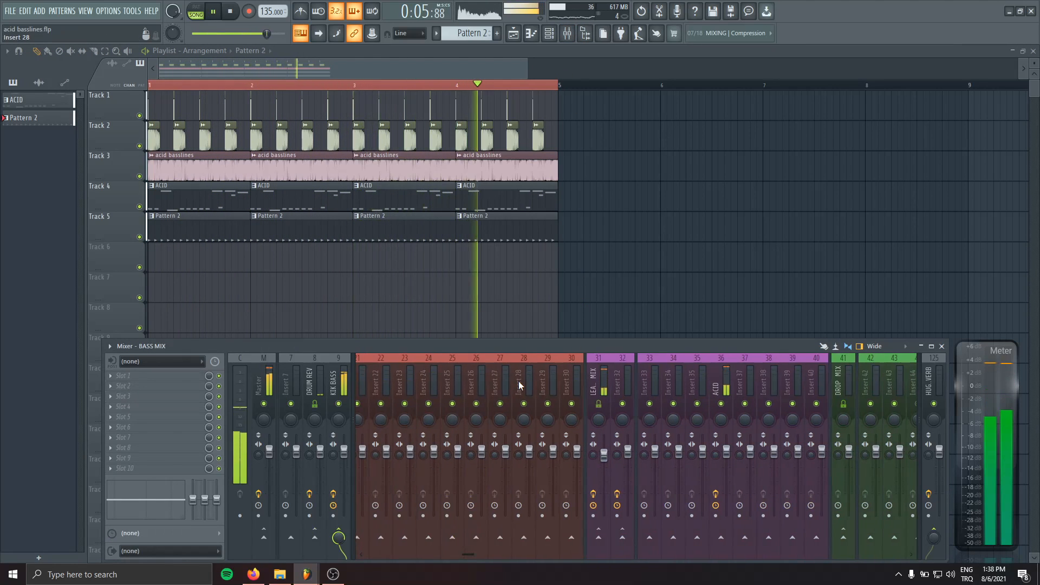
click(464, 365)
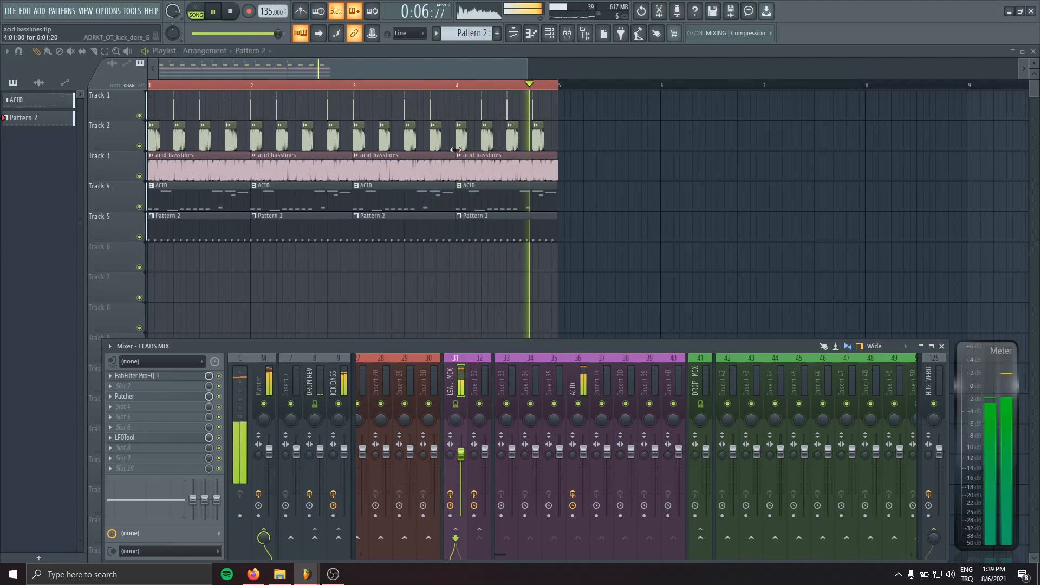
Open the ACID pattern's Serum and create an automation clip for Macro 1 on Track 6 over bars 1 to 4.
double_click(415, 201)
key(Escape)
key(space)
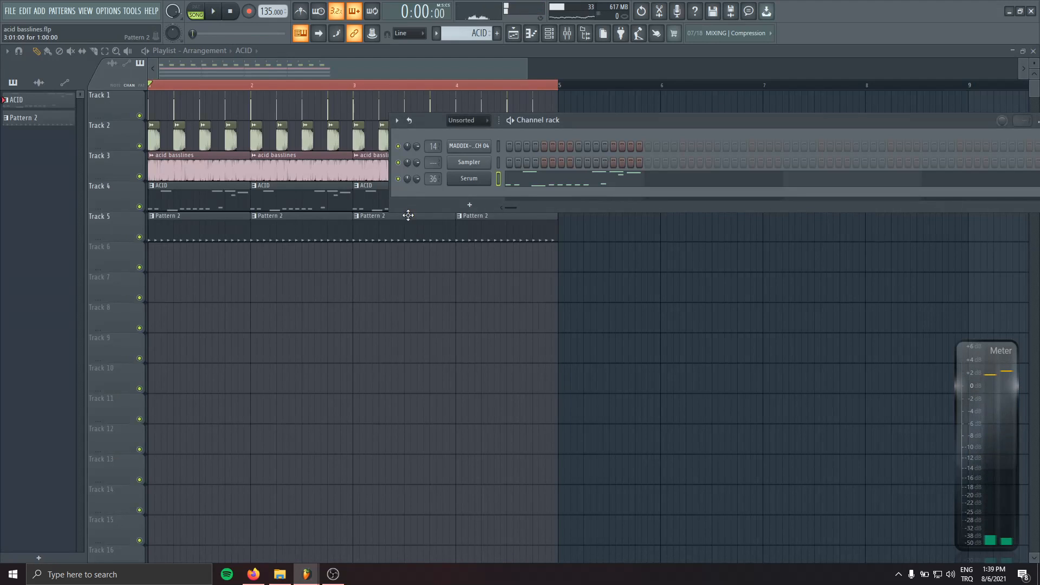
click(455, 182)
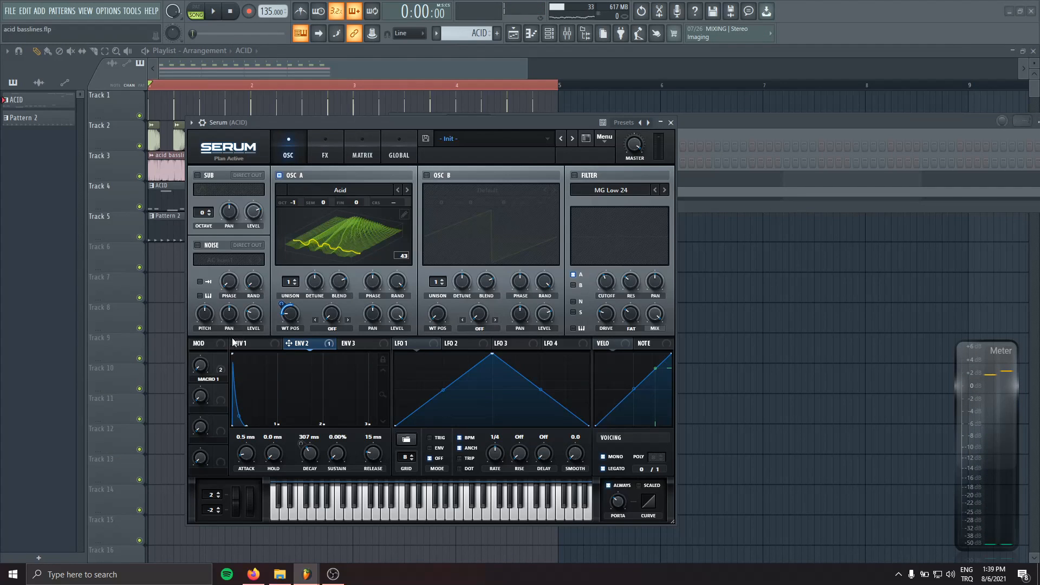
click(140, 8)
mouse_move(167, 145)
click(294, 219)
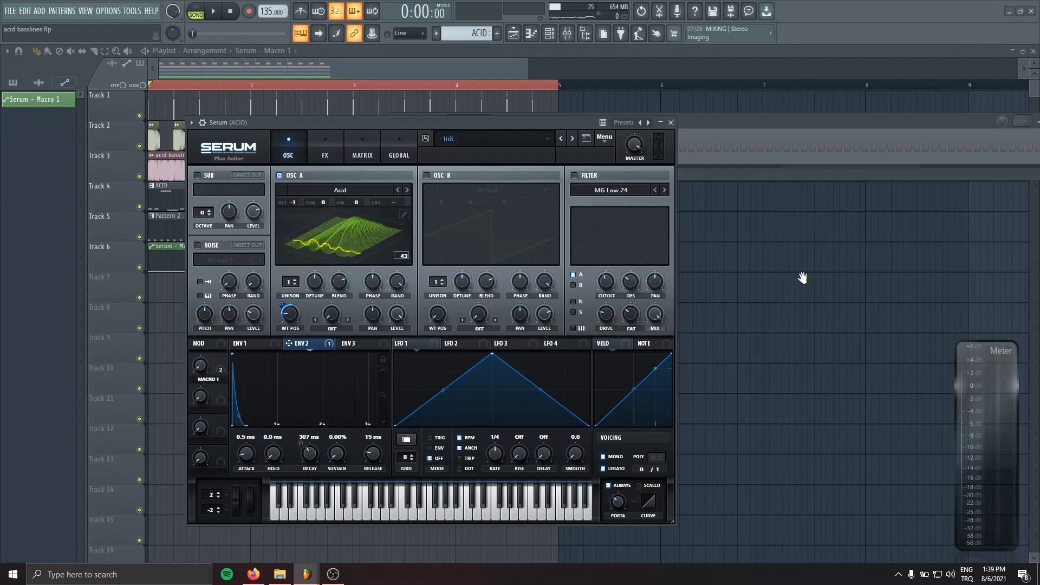
click(377, 164)
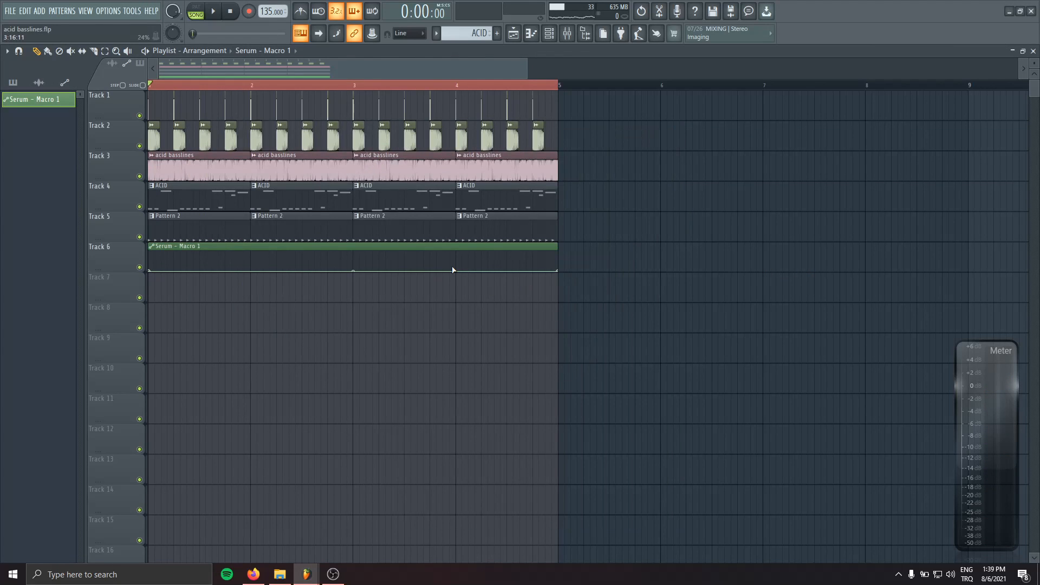
Duplicate the clips on Tracks 1 to 5 into bars 5 to 8, and extend the Macro 1 automation with a rise from bar 7 to 9.
drag(666, 235, 147, 93)
key(ctrl+b)
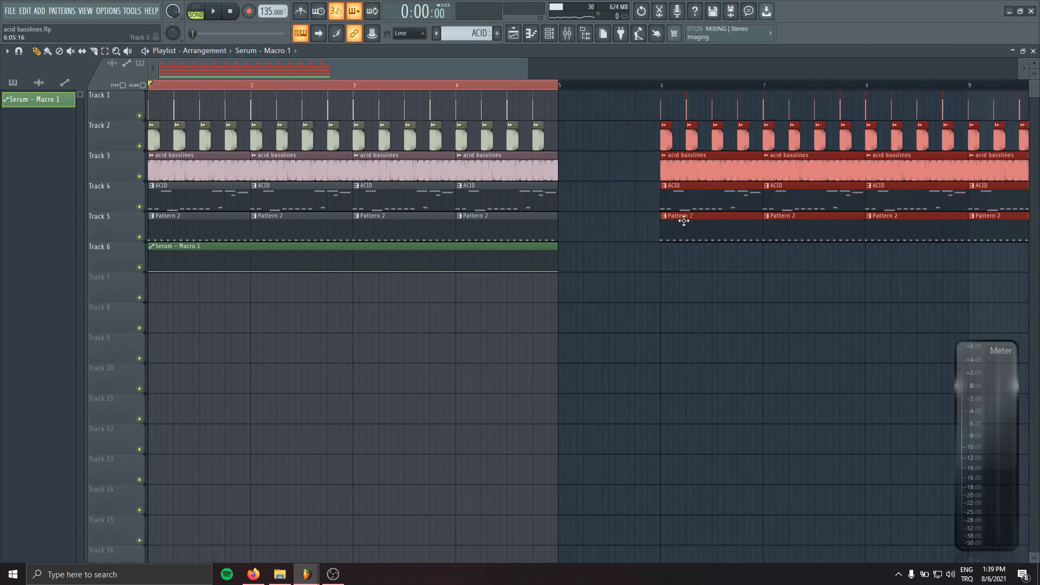
drag(681, 219, 954, 246)
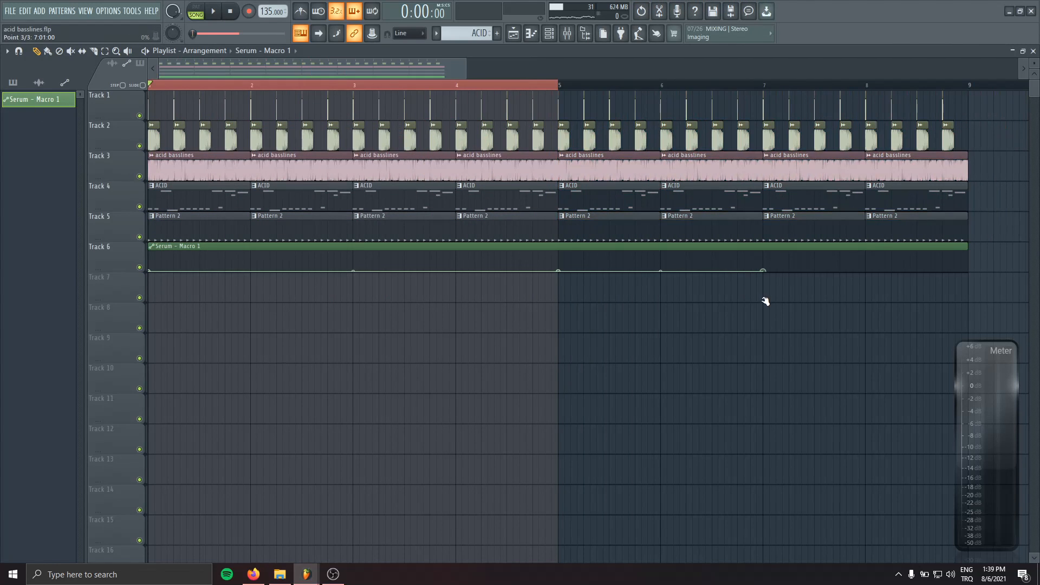
key(space)
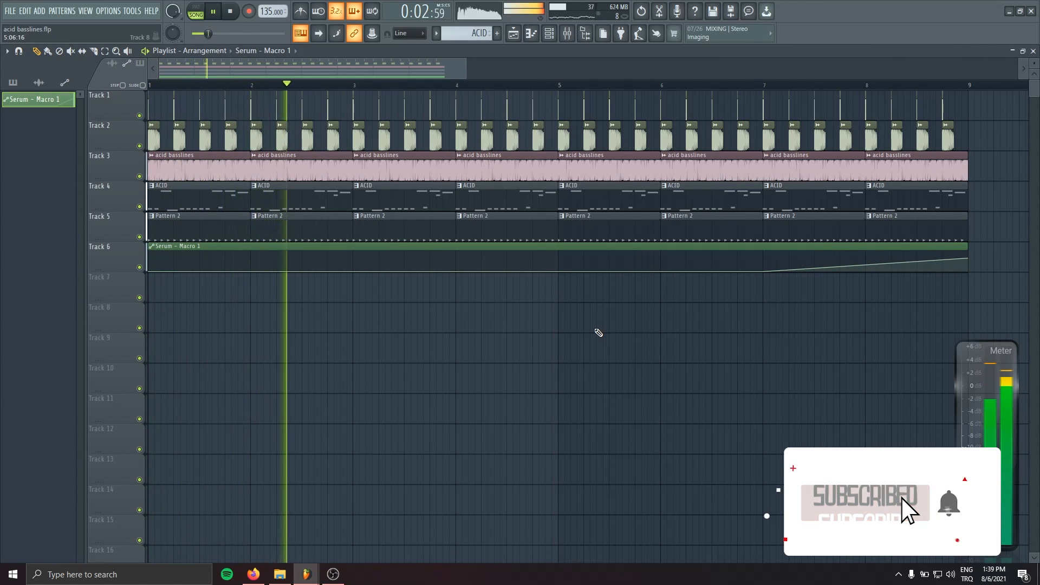
Mute all Pattern 2 clips on Track 5 in bars 1 to 8.
click(71, 51)
drag(170, 224, 531, 232)
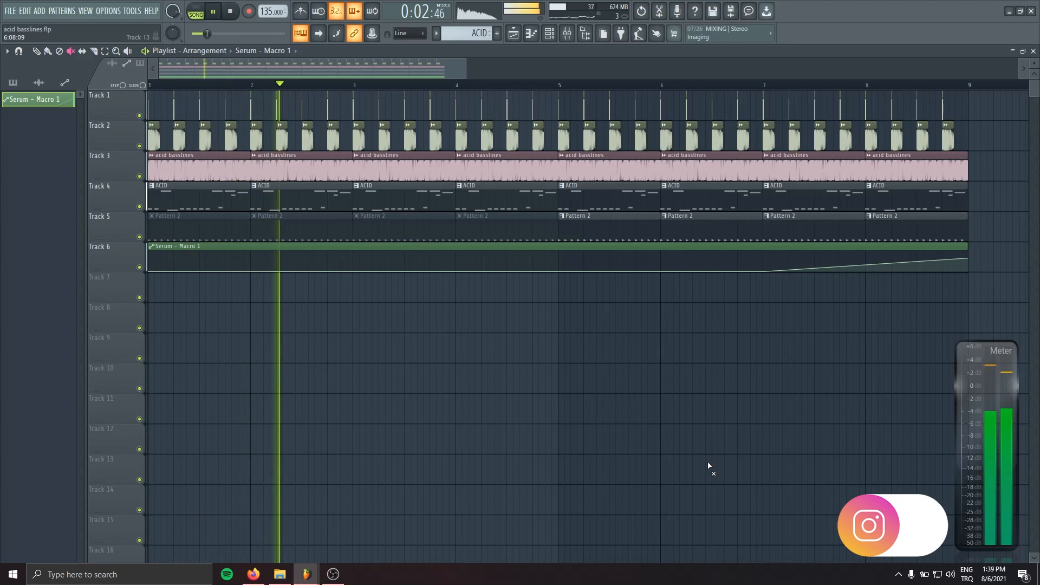
drag(517, 467, 456, 467)
scroll(423, 474, down, 5)
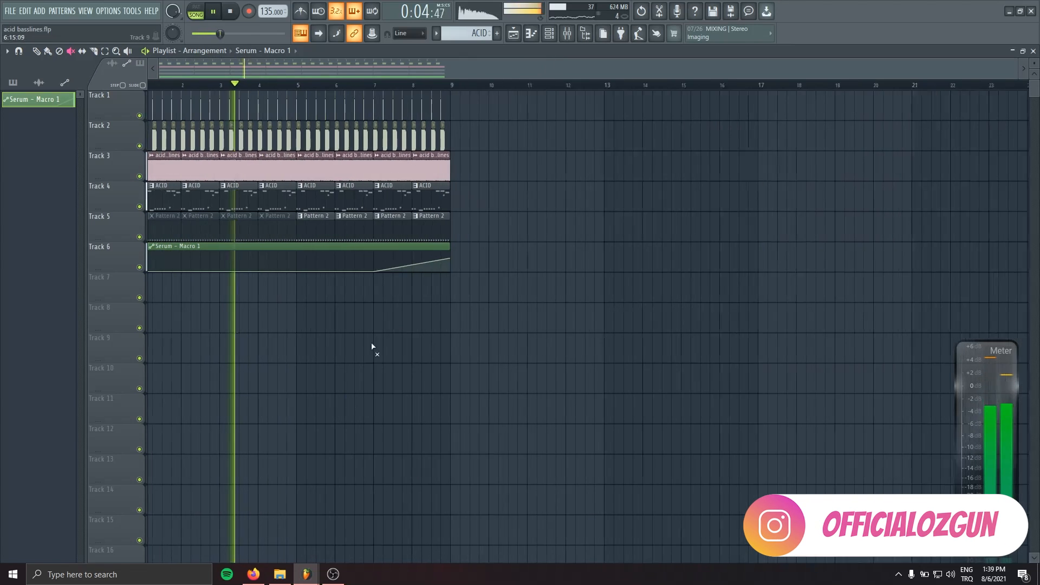
drag(321, 223, 353, 212)
Duplicate the whole eight-bar arrangement, including the Macro 1 automation clip, into bars 9 to 16.
key(p)
drag(149, 93, 673, 390)
mouse_move(175, 178)
mouse_down()
mouse_move(862, 178)
mouse_move(469, 178)
mouse_up()
click(464, 302)
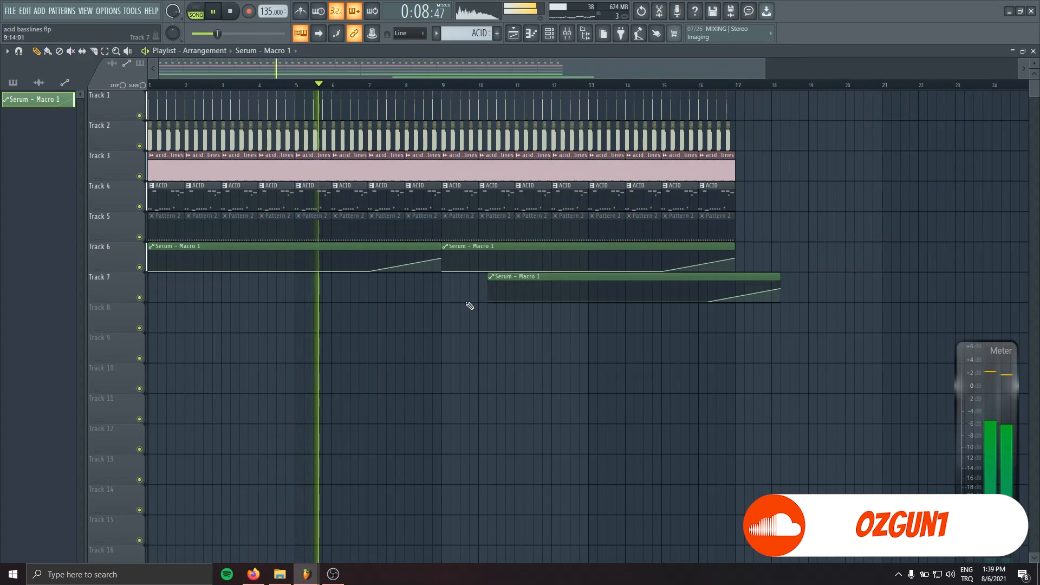
Unmute the Pattern 2 clips on Track 5 in bars 9 to 16.
click(70, 51)
drag(452, 220, 638, 226)
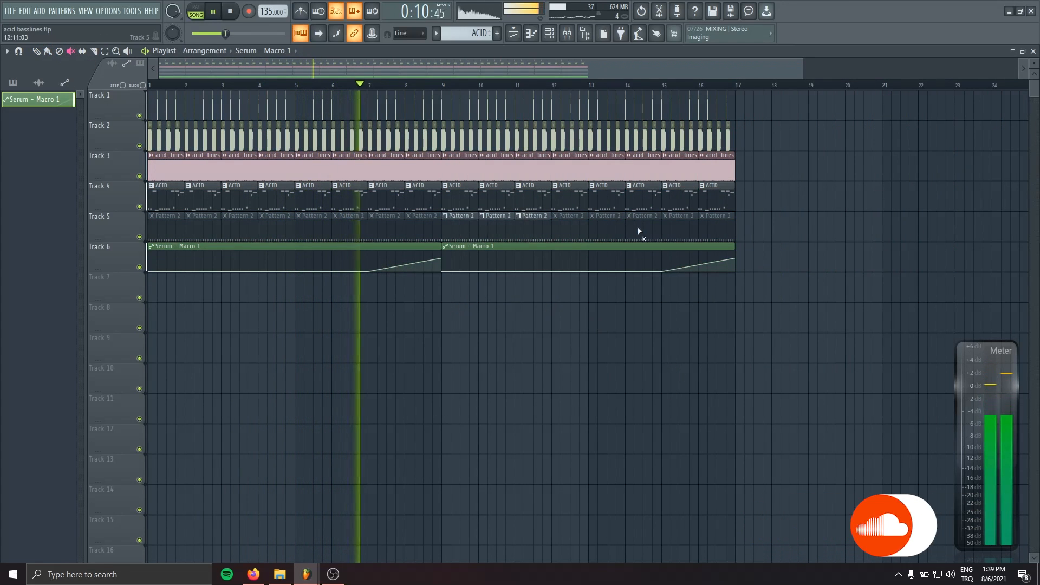
Lower the end point of the Macro 1 automation rise, move its start to bar 5, and play the arrangement through.
click(36, 51)
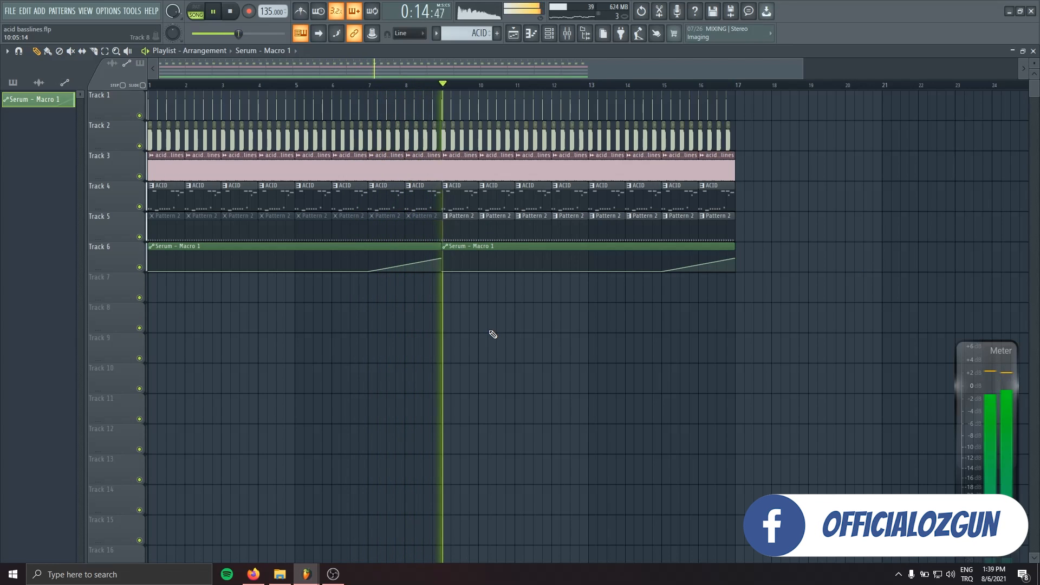
drag(441, 259, 441, 264)
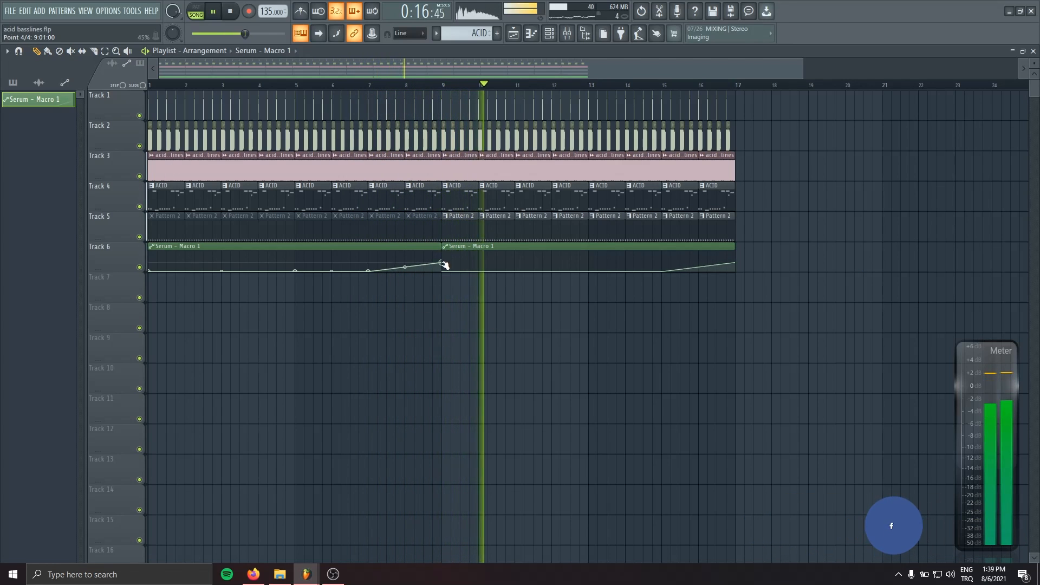
drag(369, 269, 297, 271)
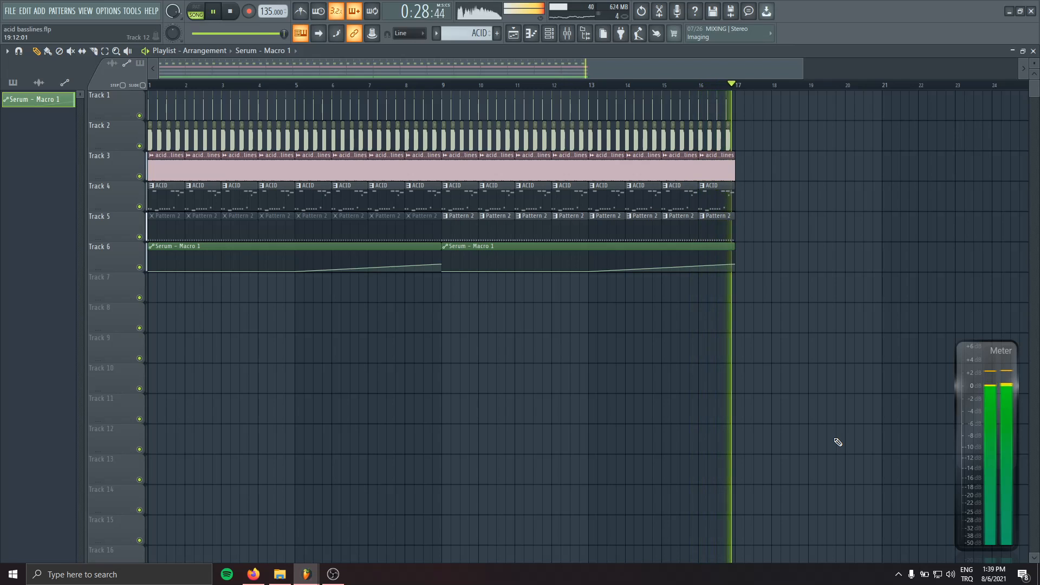
click(231, 12)
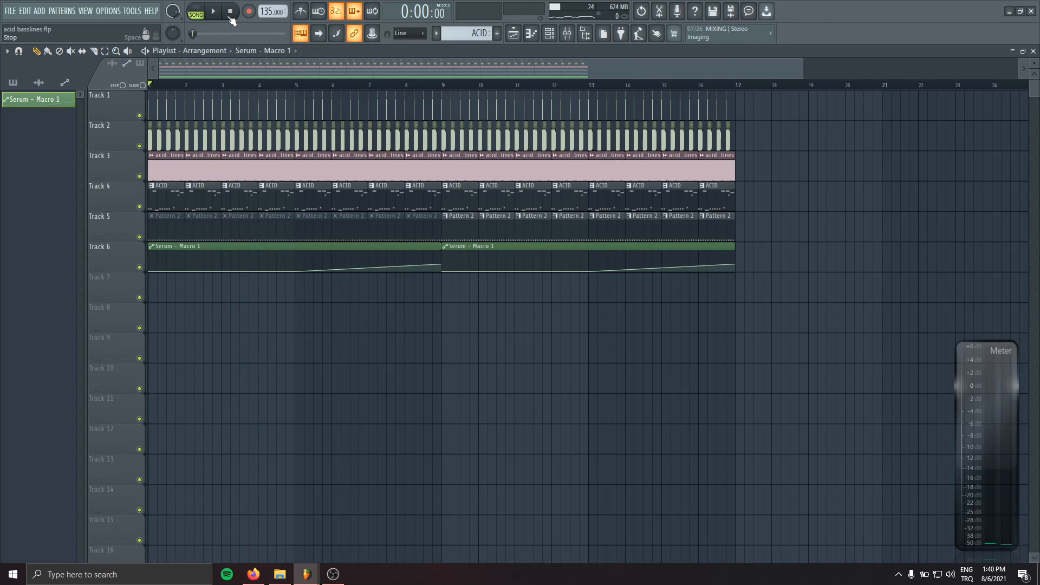